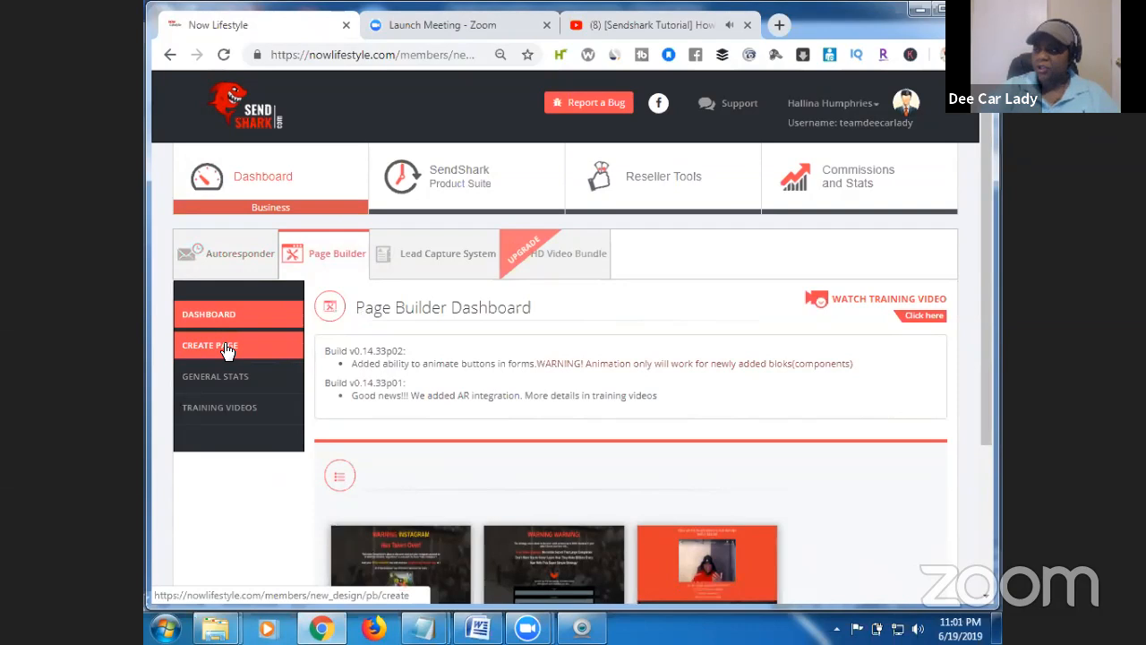
Start a new page and scroll through the gallery of free landing-page templates.
left_click(227, 350)
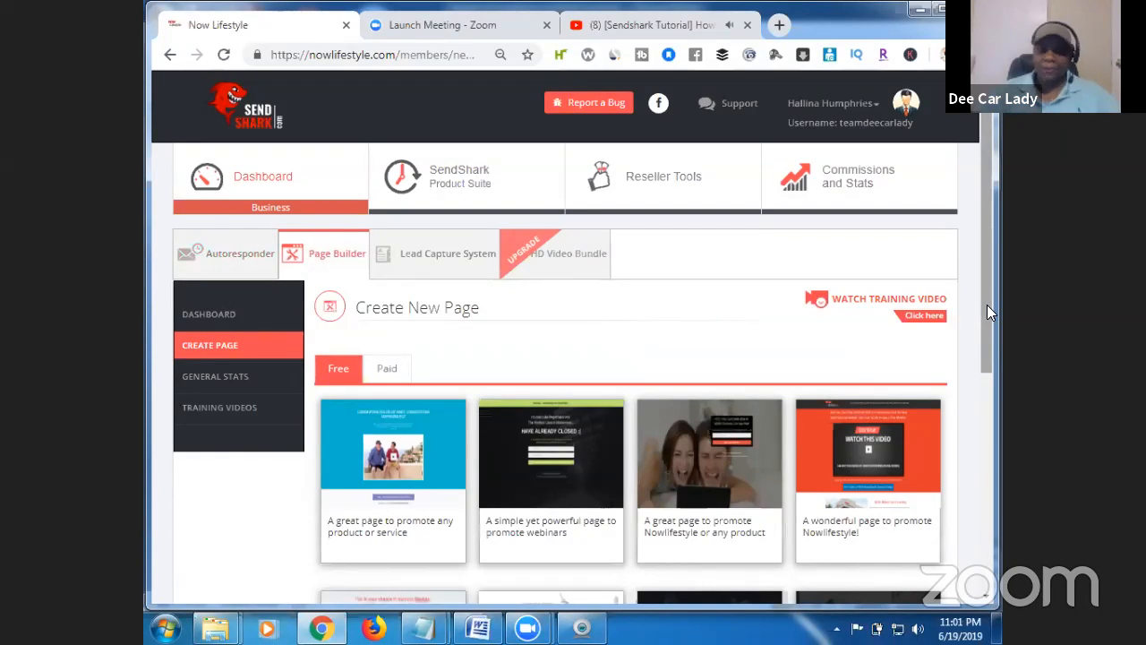
left_click_drag(990, 311, 991, 342)
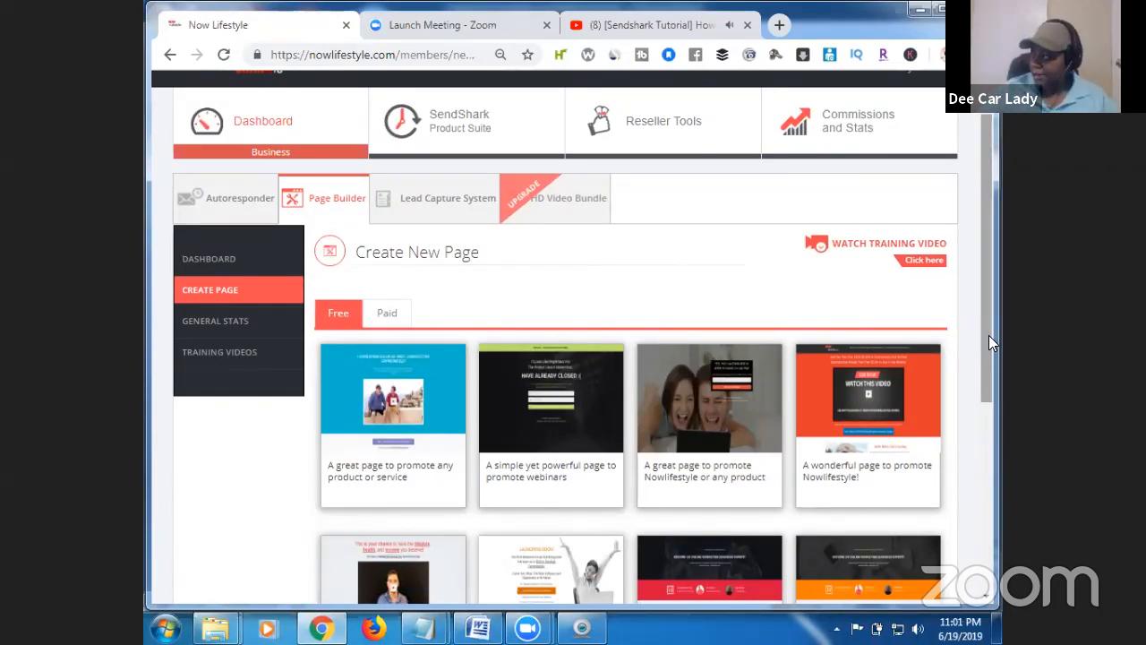
left_click_drag(991, 343, 988, 480)
mouse_move(398, 530)
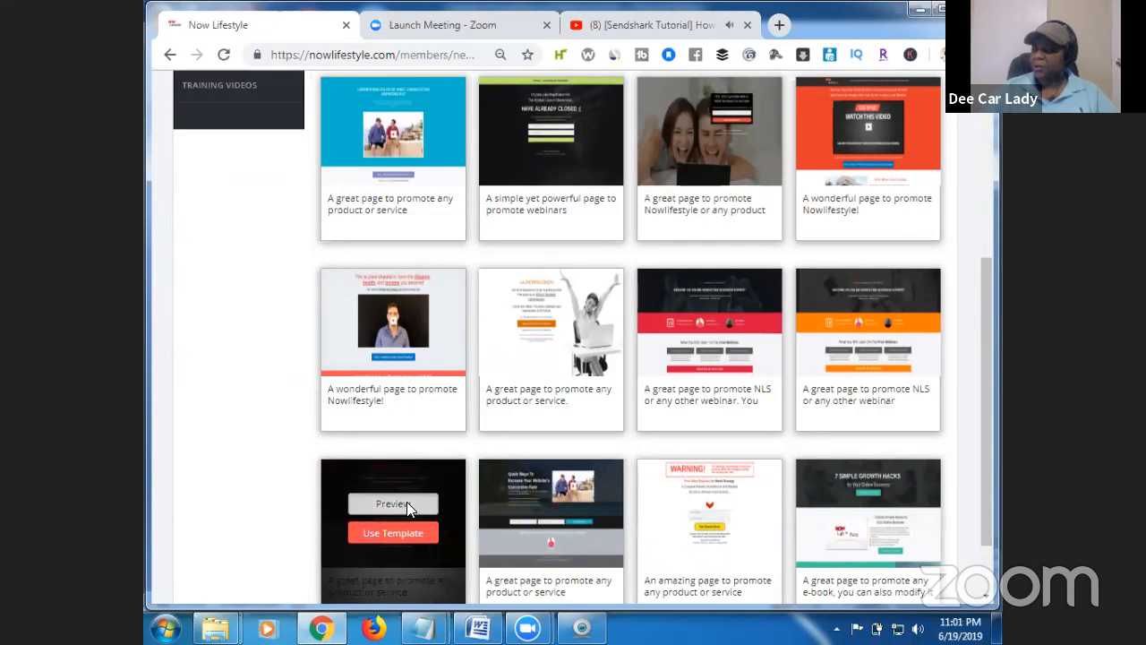
Preview the dark WARNING WARNING! template, then start the new page from it.
left_click(407, 506)
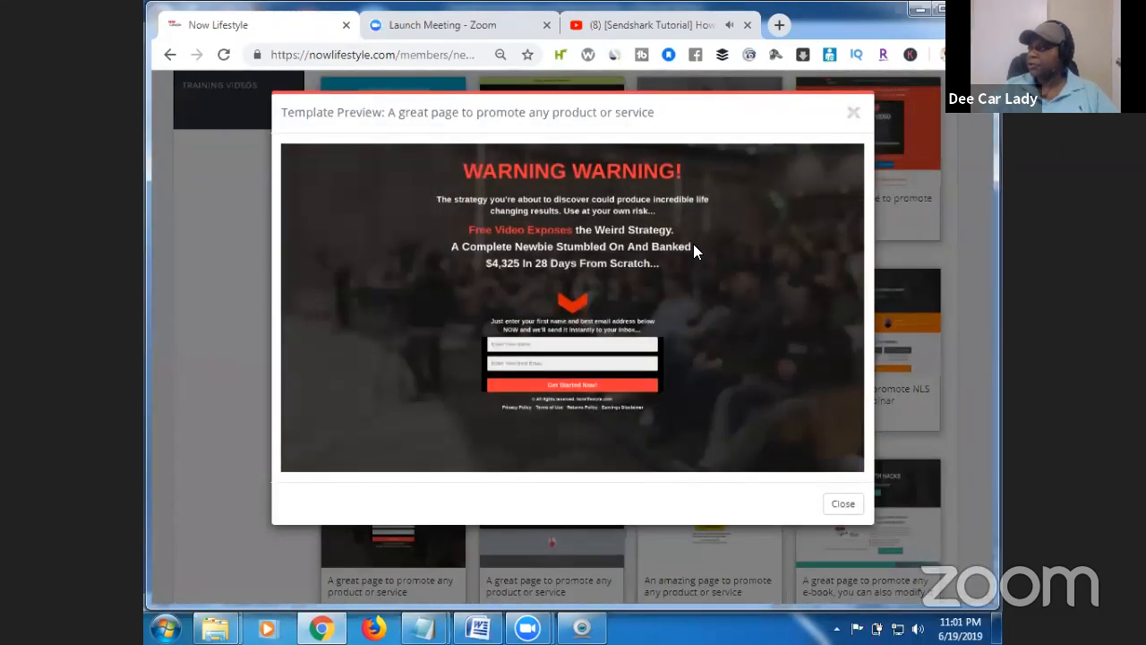
left_click(856, 115)
mouse_move(380, 520)
left_click(400, 536)
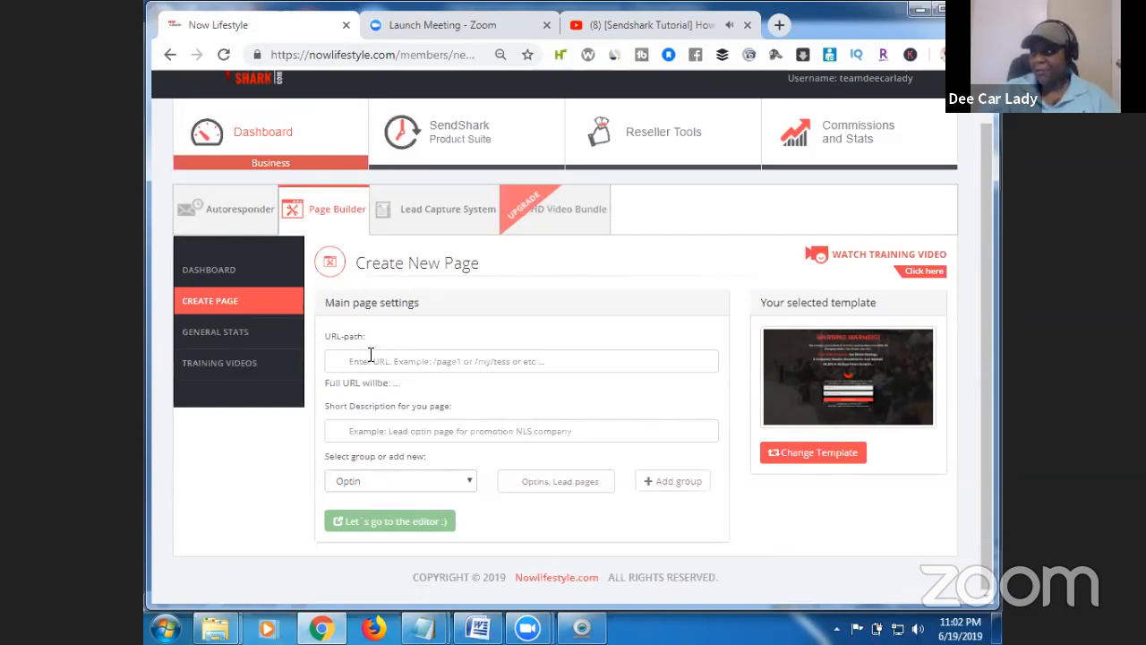
Enter URL path /videooptin and short description 'video optin', and choose the Optin group.
left_click(377, 360)
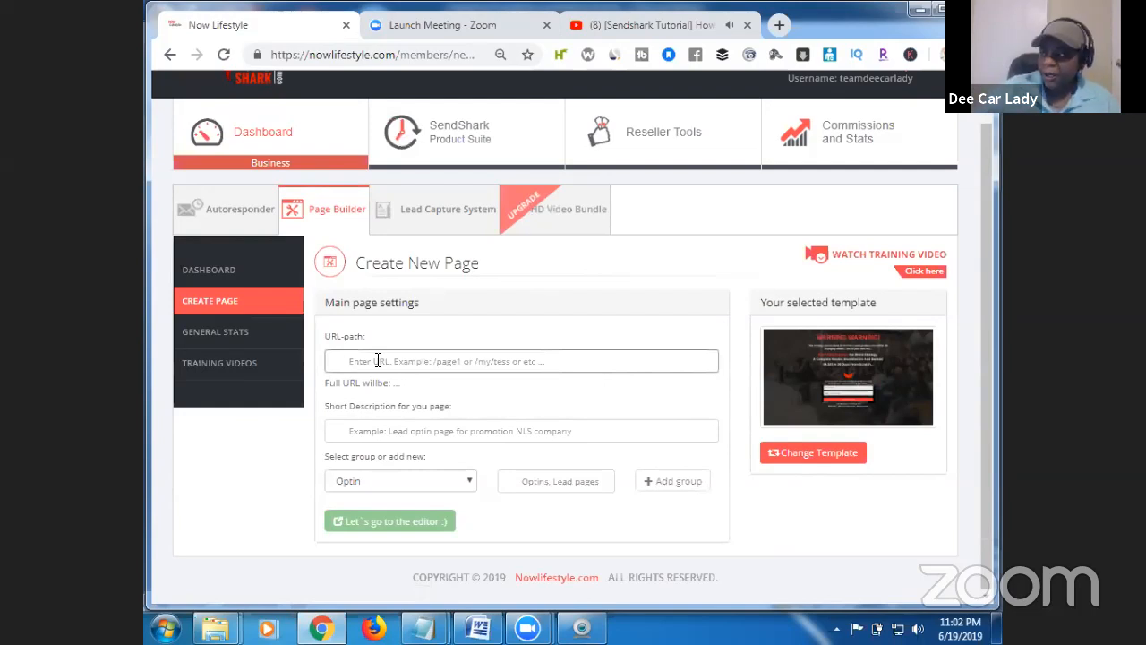
type("/")
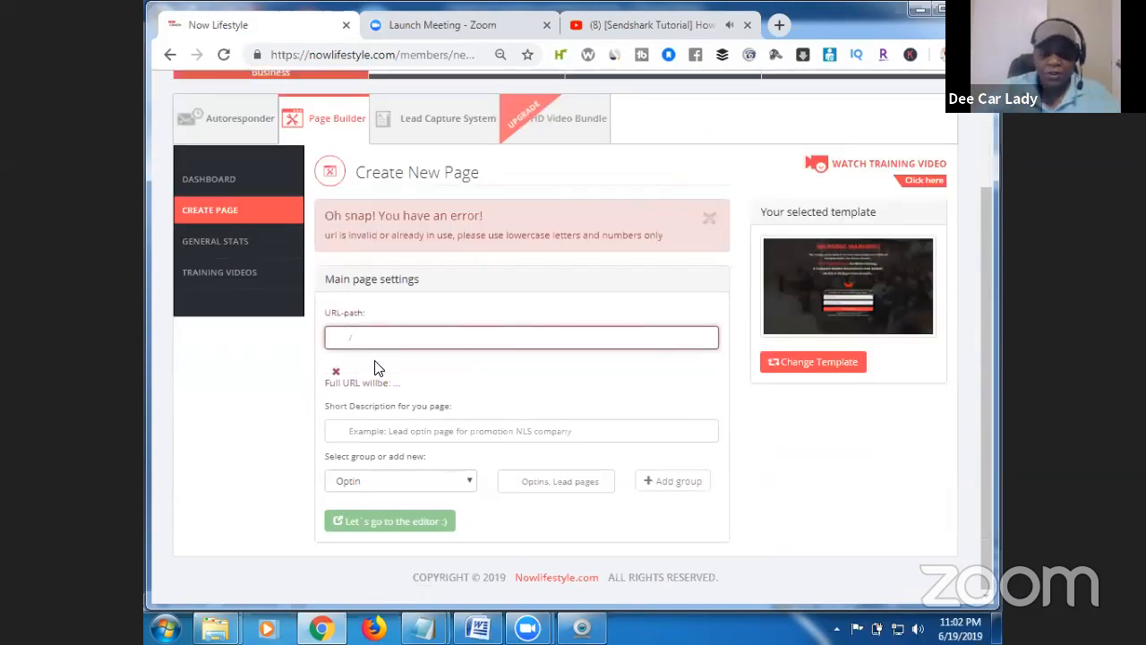
type("t")
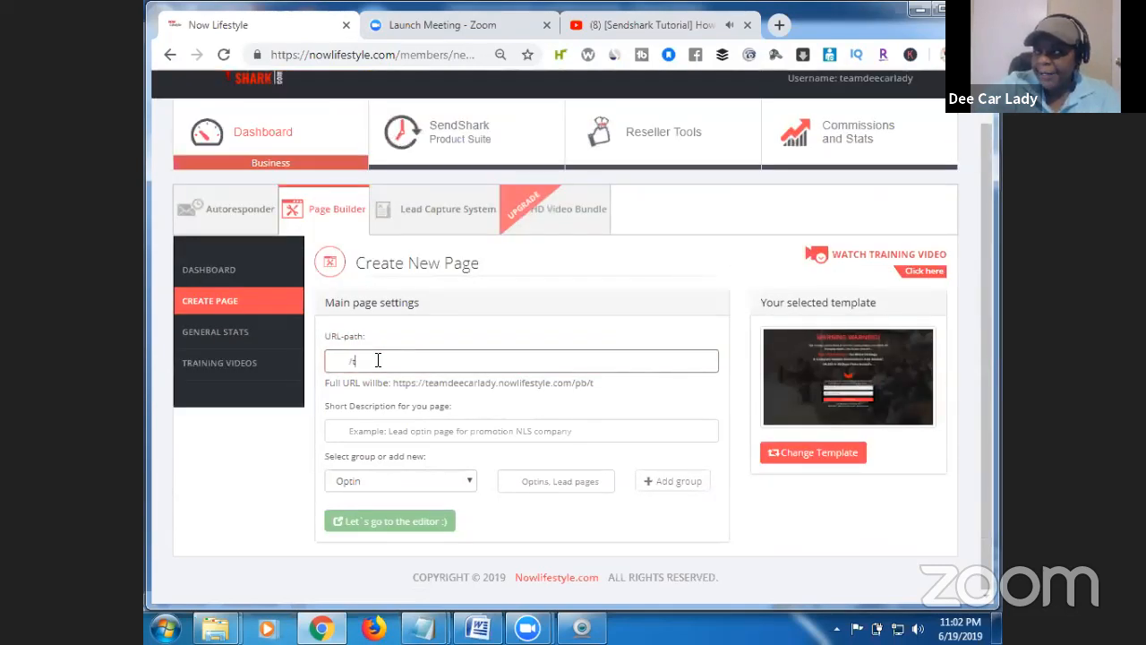
key("BackSpace")
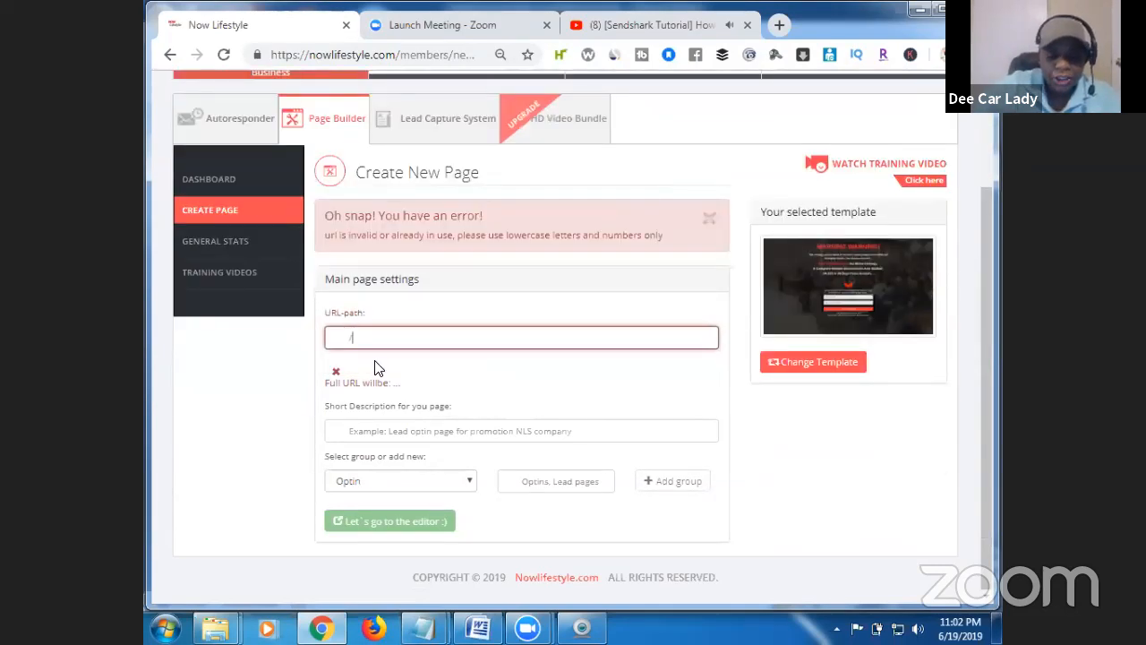
type("videooptin")
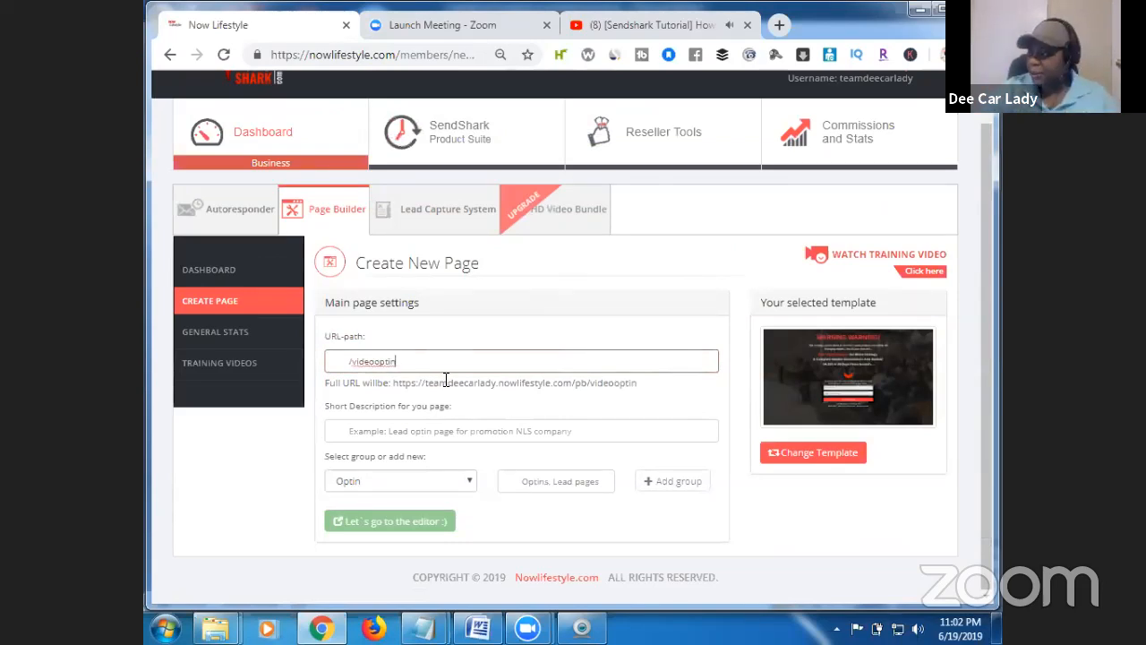
left_click(381, 431)
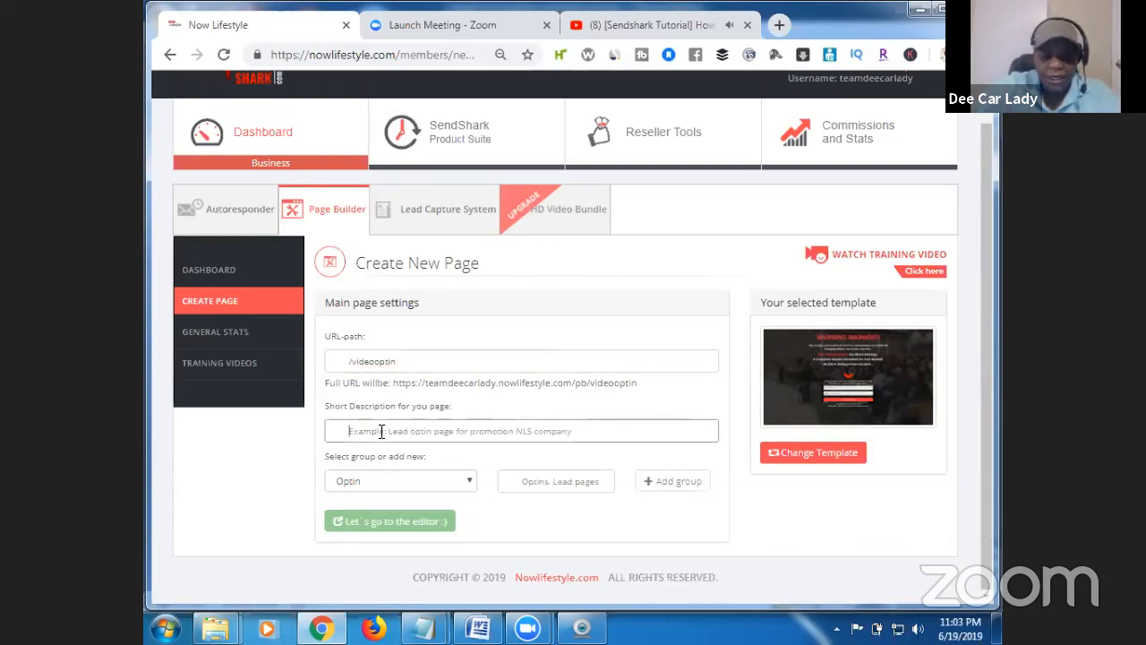
type("v")
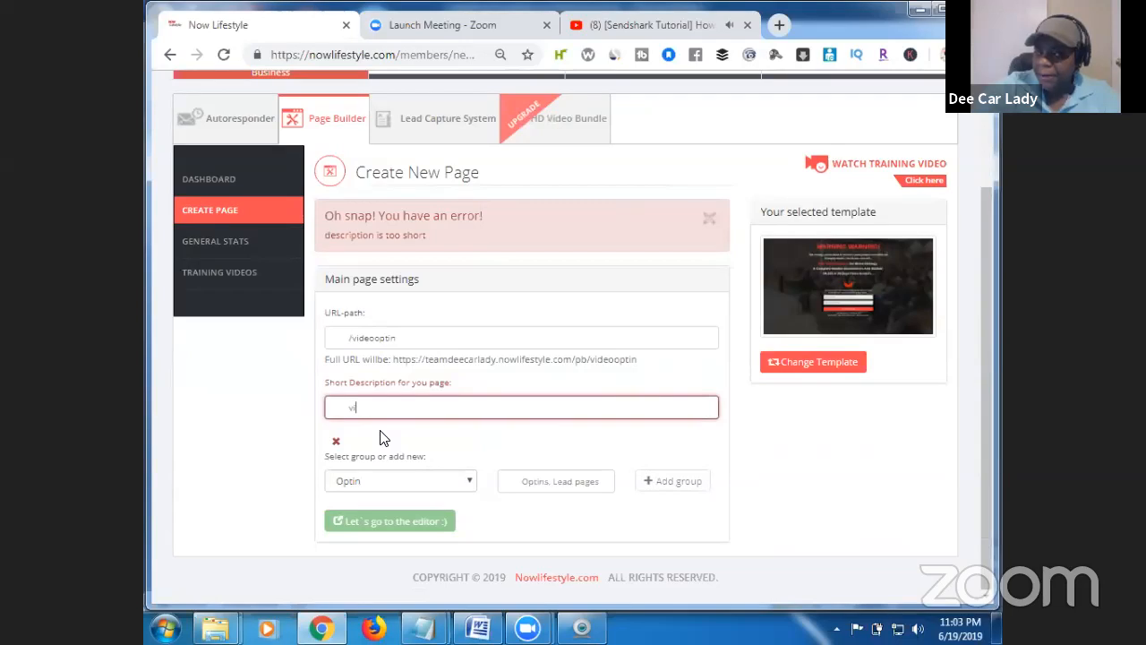
type("ideo opt")
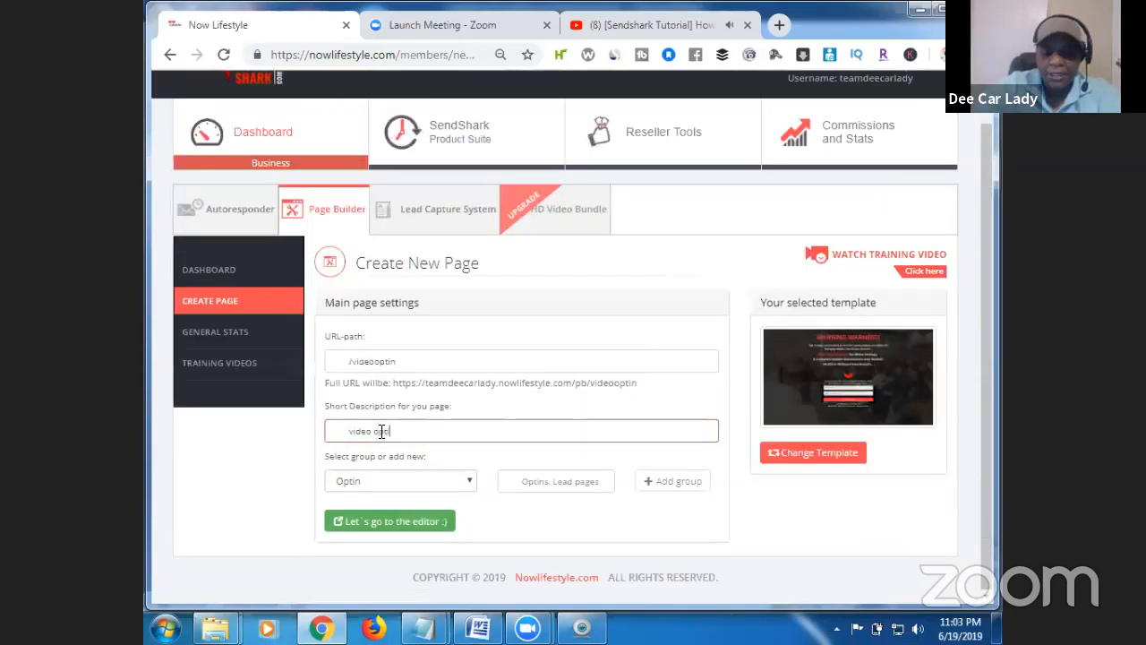
type("in")
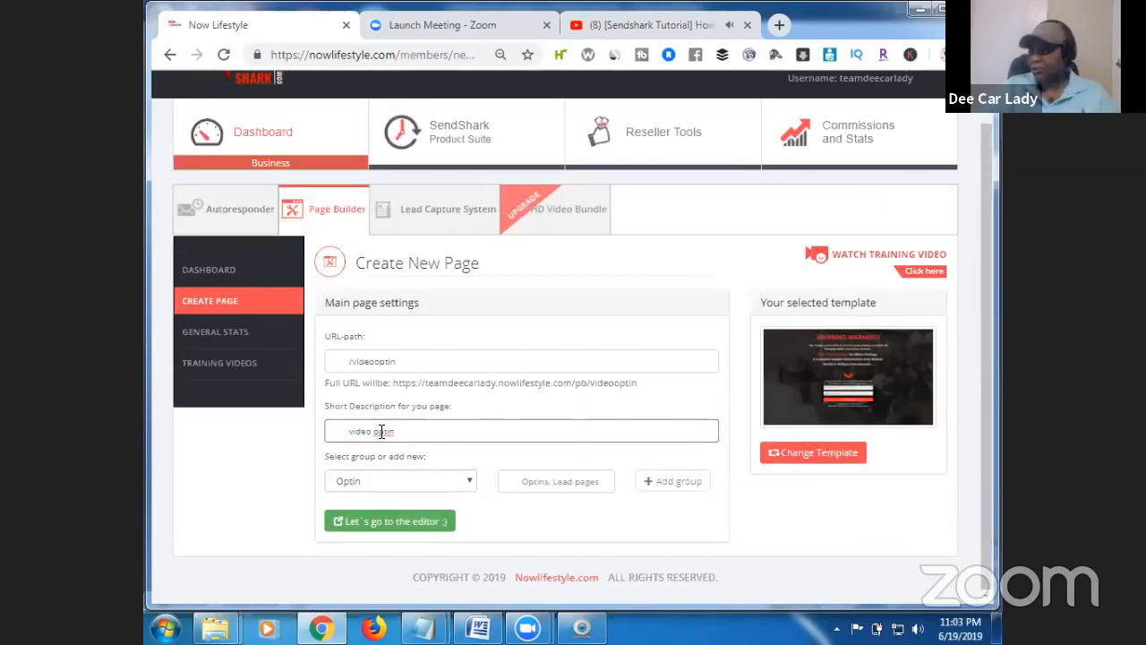
left_click(466, 483)
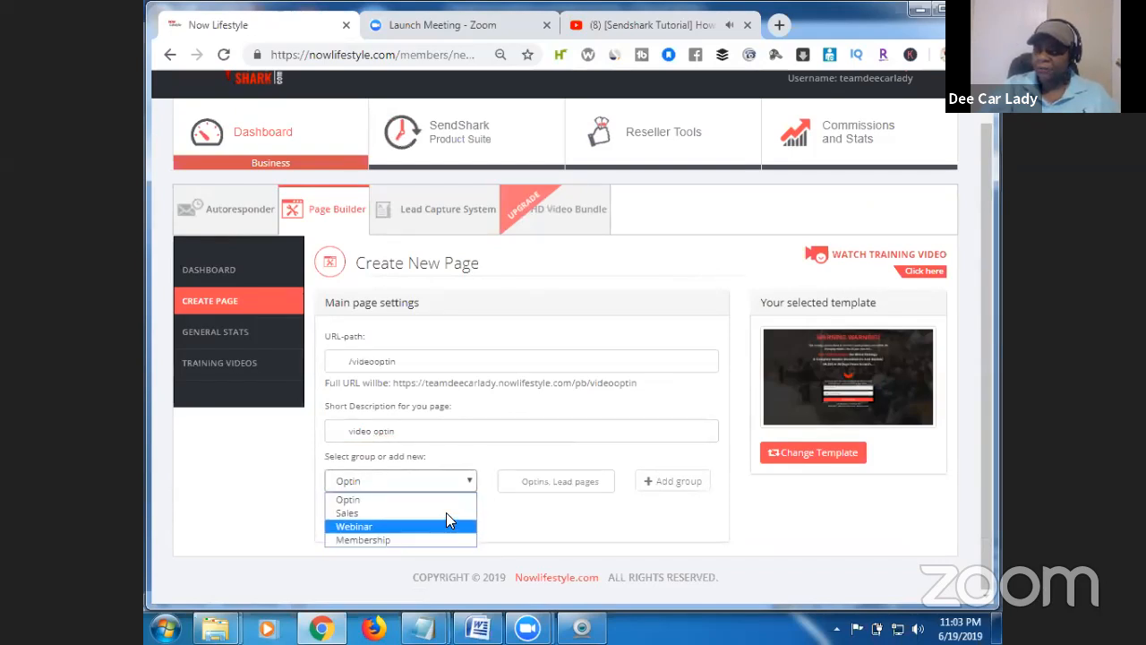
left_click(451, 498)
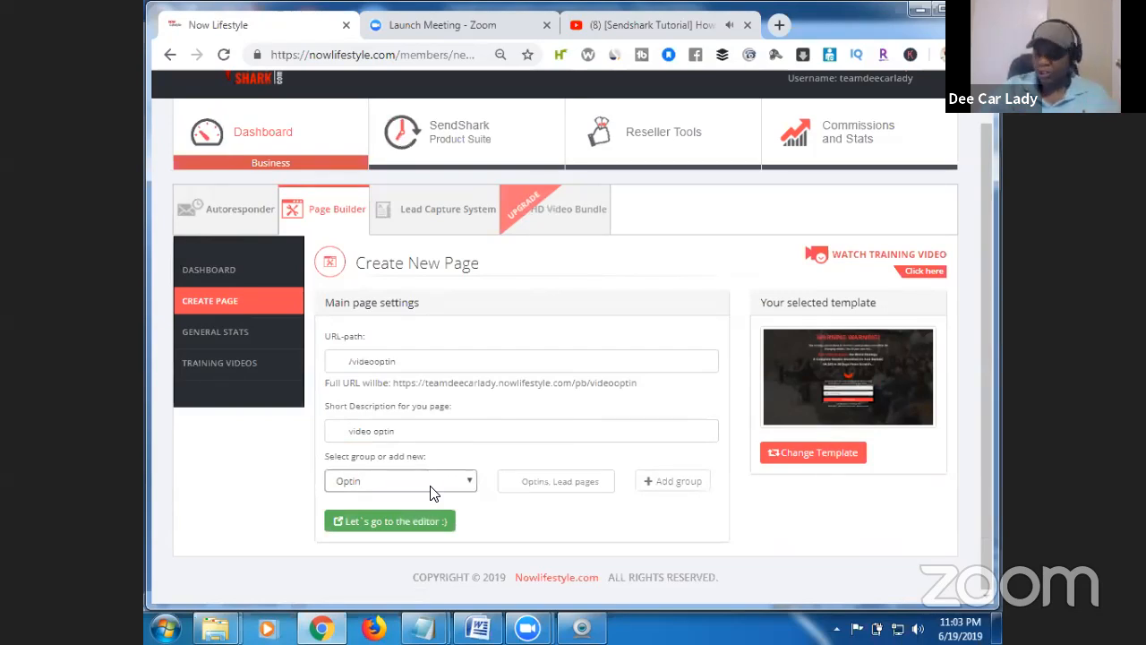
Open the new page in the editor and scroll over the WARNING WARNING! template content.
left_click(438, 522)
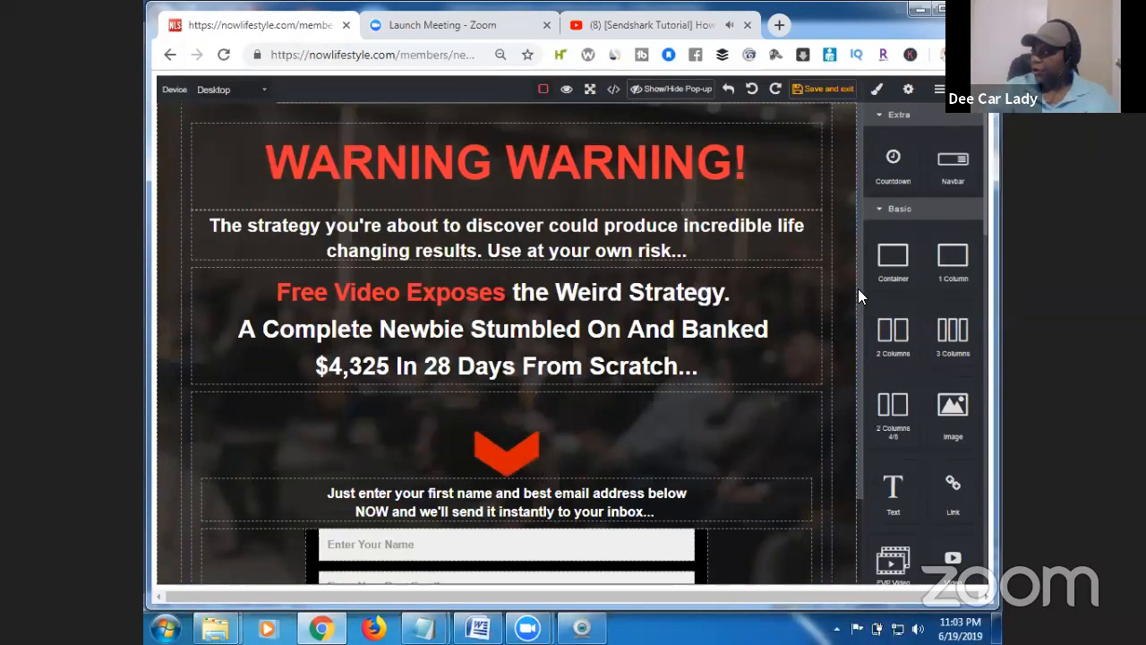
scroll(856, 295, "down", 2)
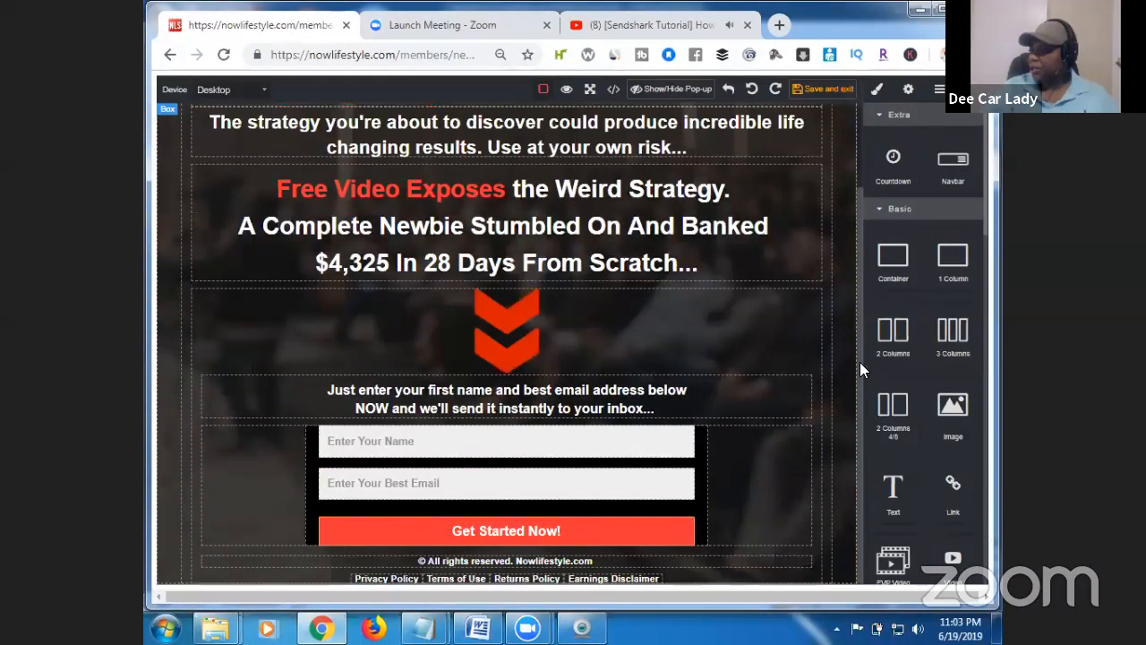
scroll(857, 322, "up", 2)
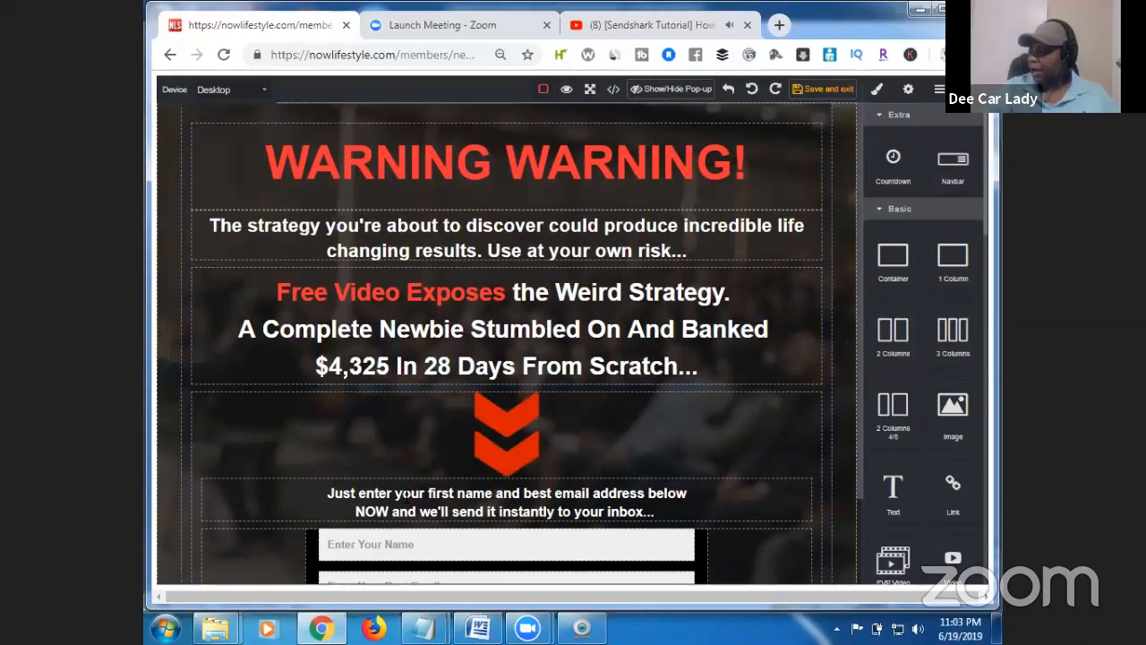
Check the copy notes and insert 'up to 300% increase in Sales!' into the subheading.
mouse_move(424, 627)
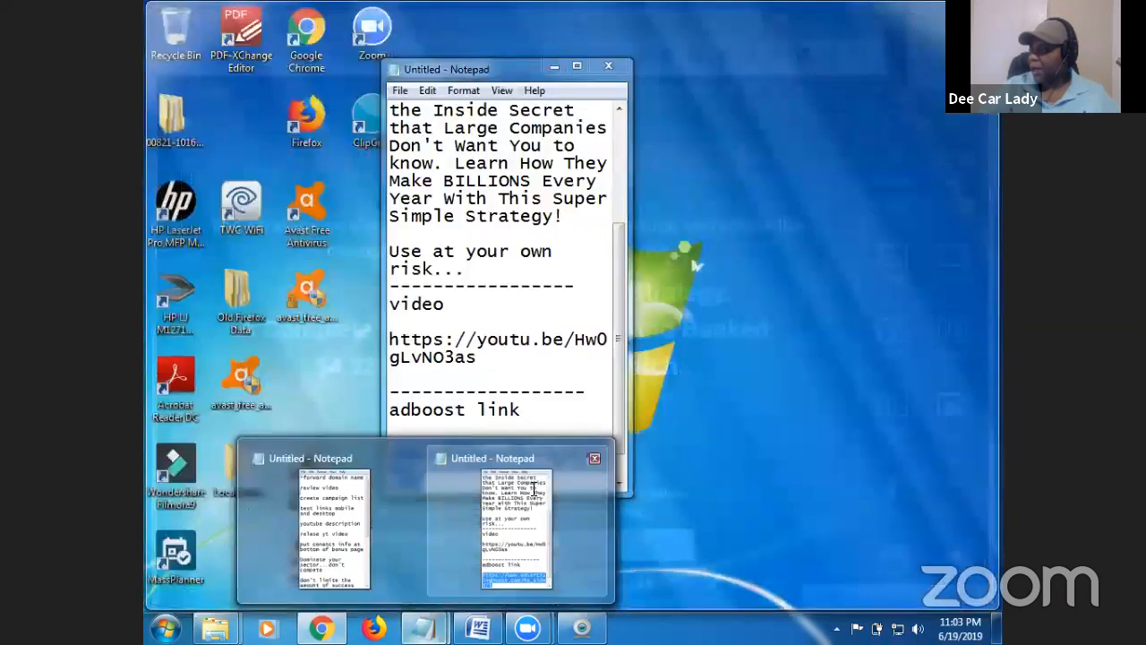
left_click(535, 491)
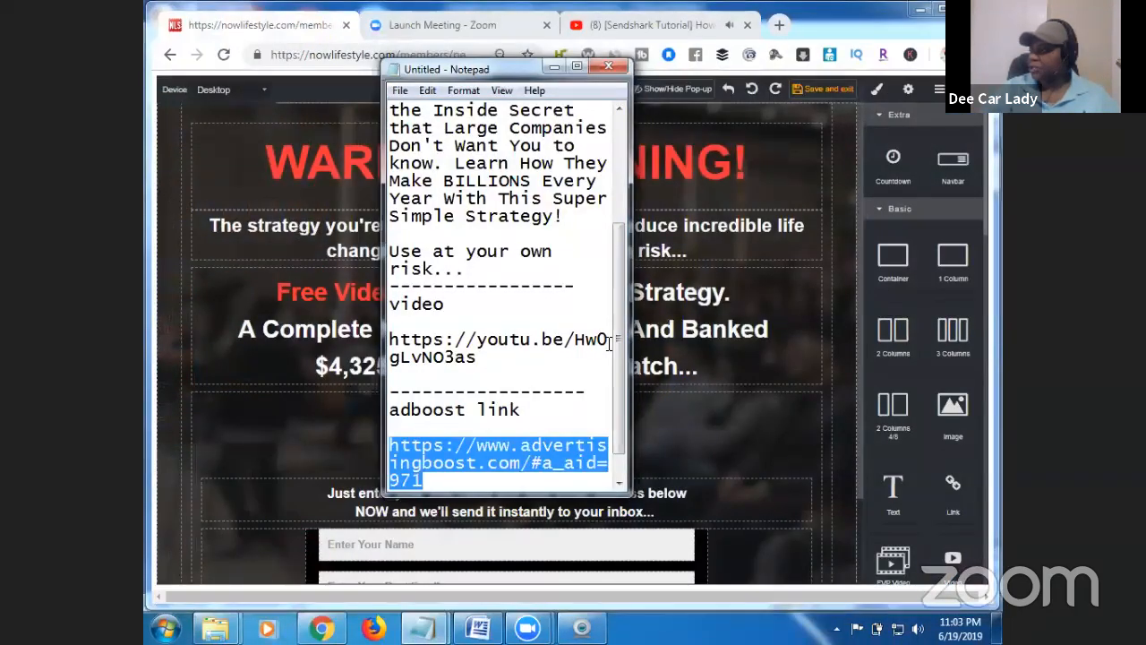
left_click_drag(619, 343, 629, 247)
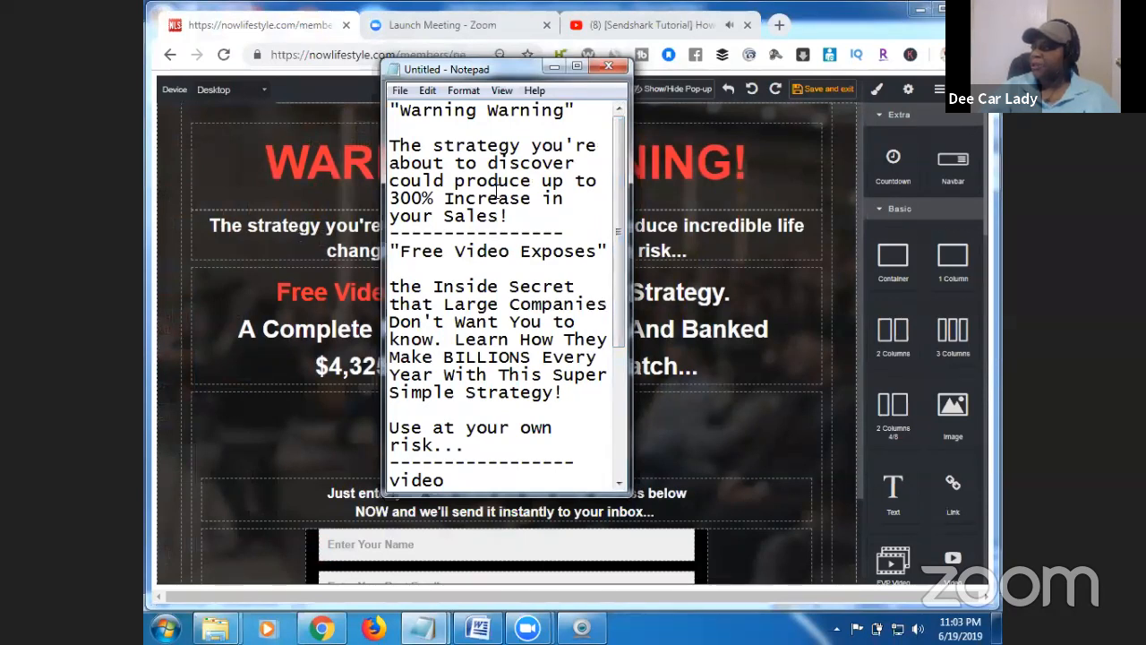
left_click(554, 66)
double_click(584, 244)
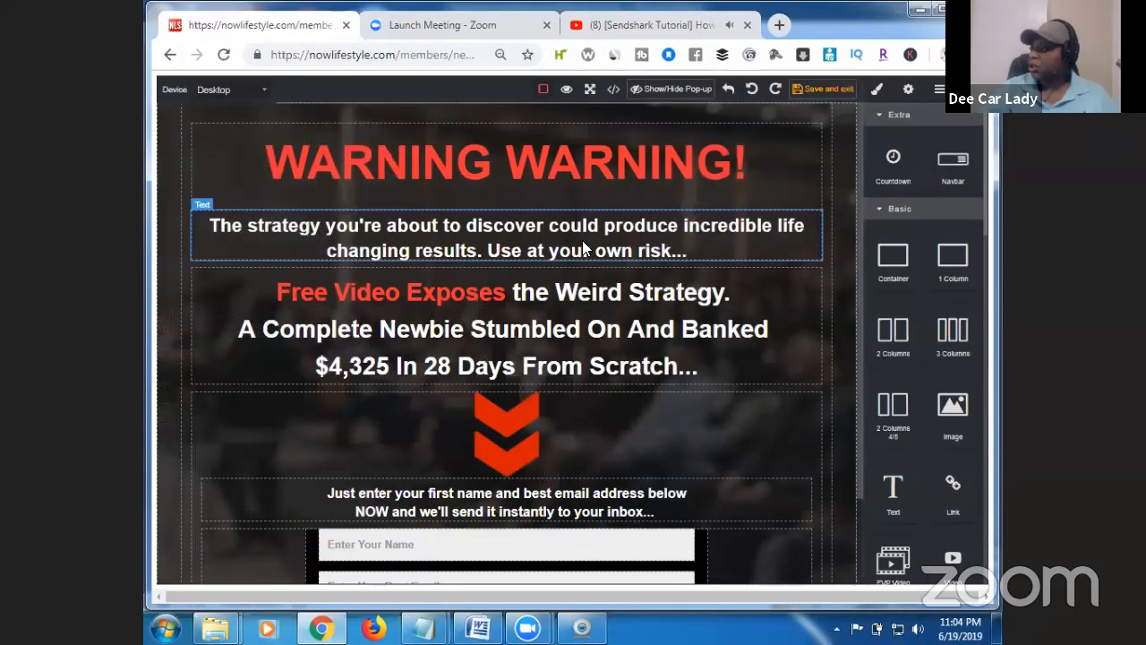
left_click(587, 241)
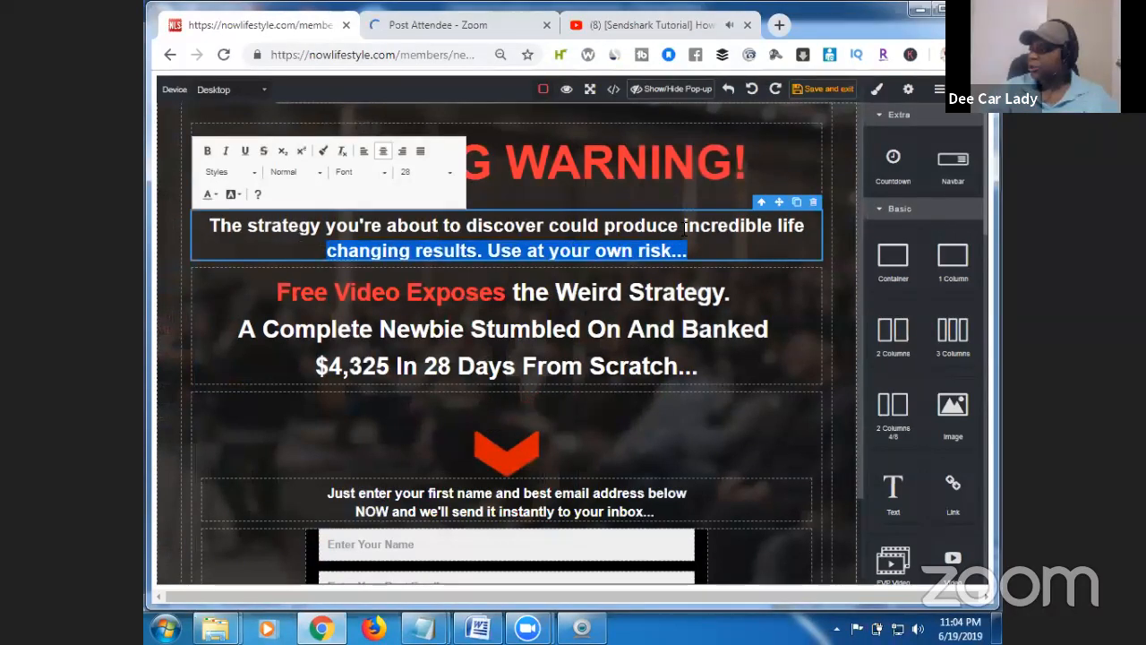
left_click(684, 226)
type("up")
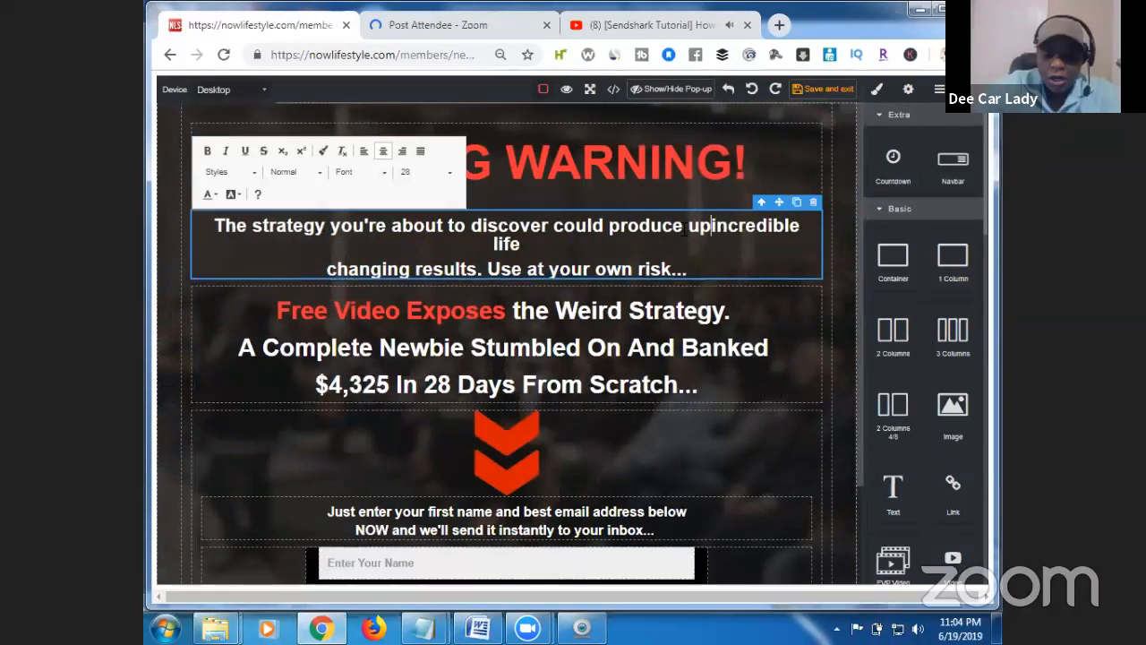
type(" to 300")
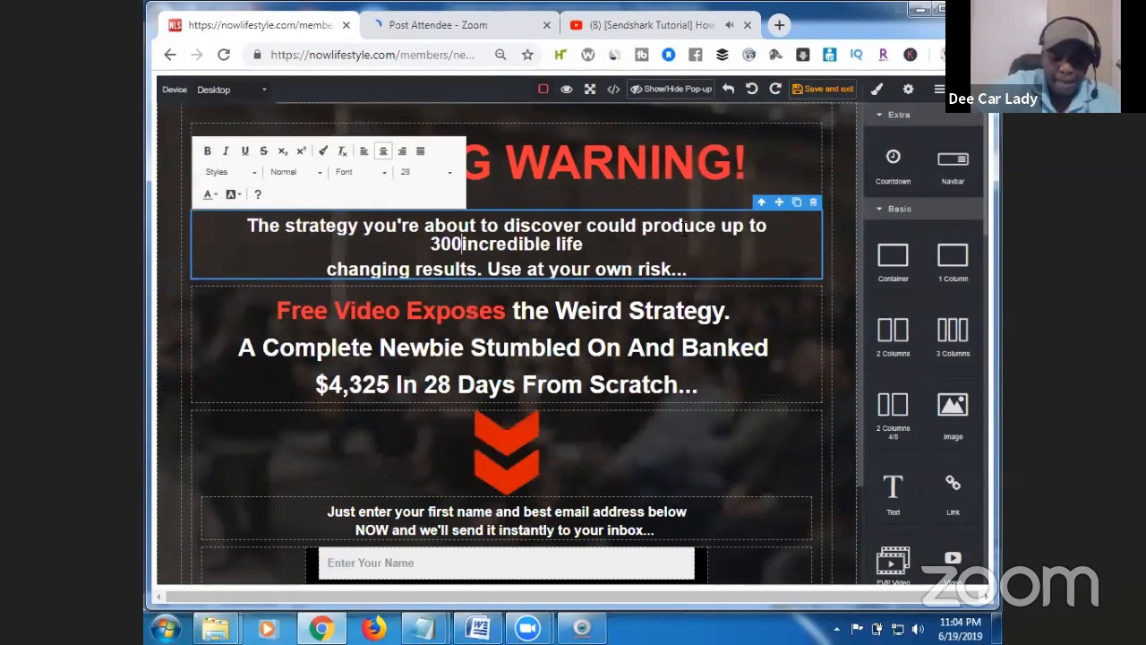
type("% in")
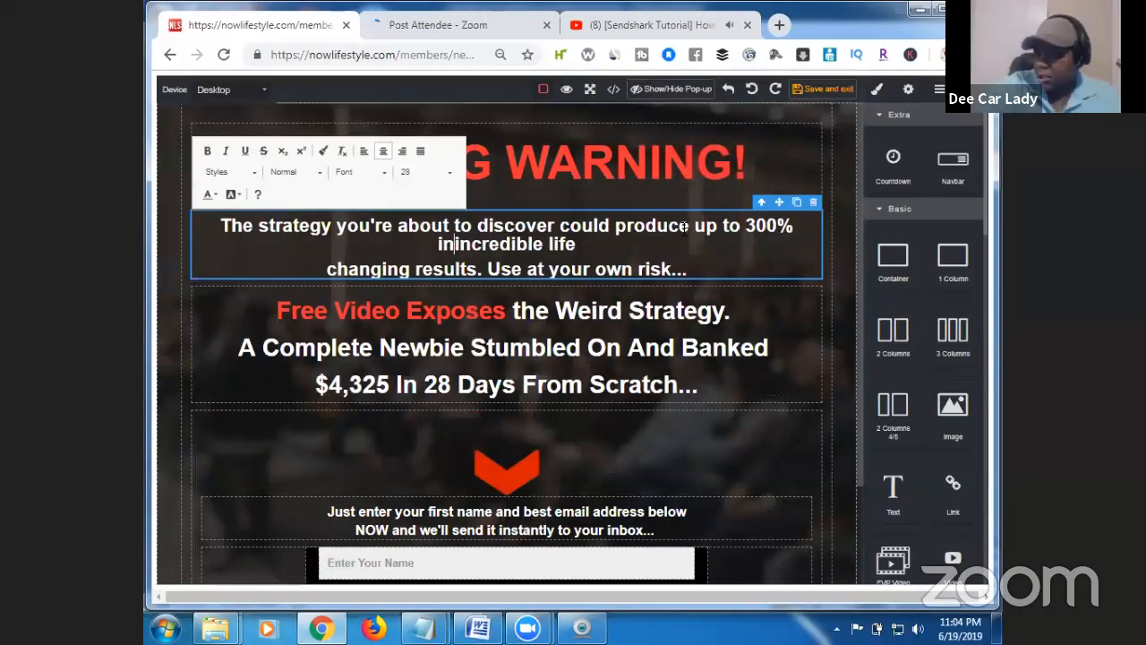
type("crease in S")
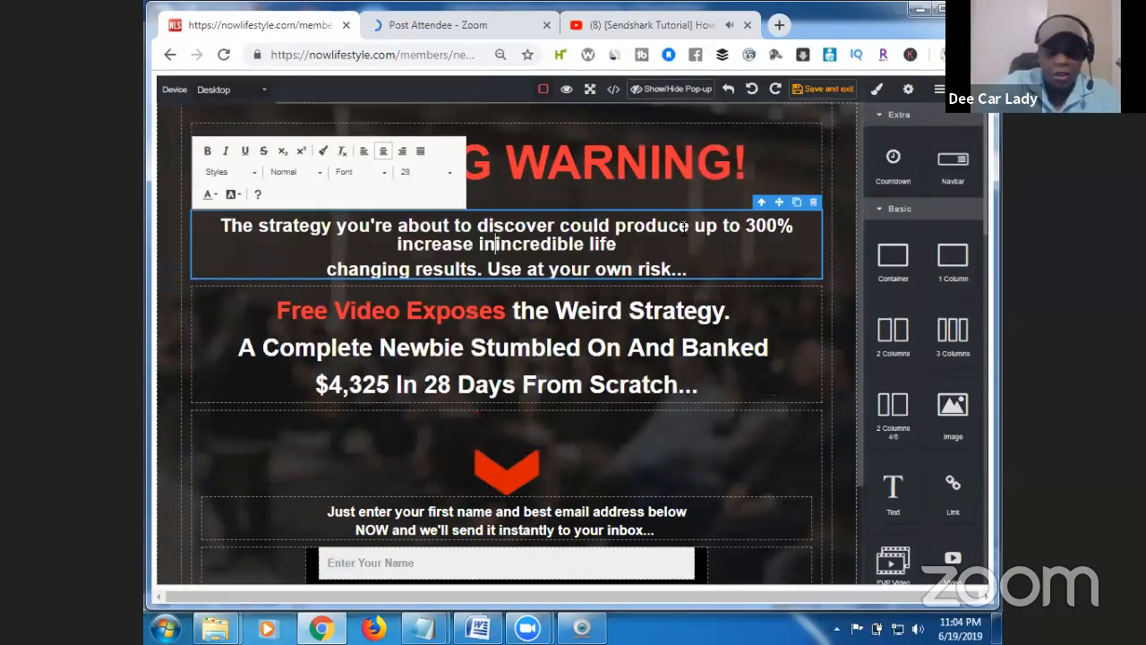
type("ales!")
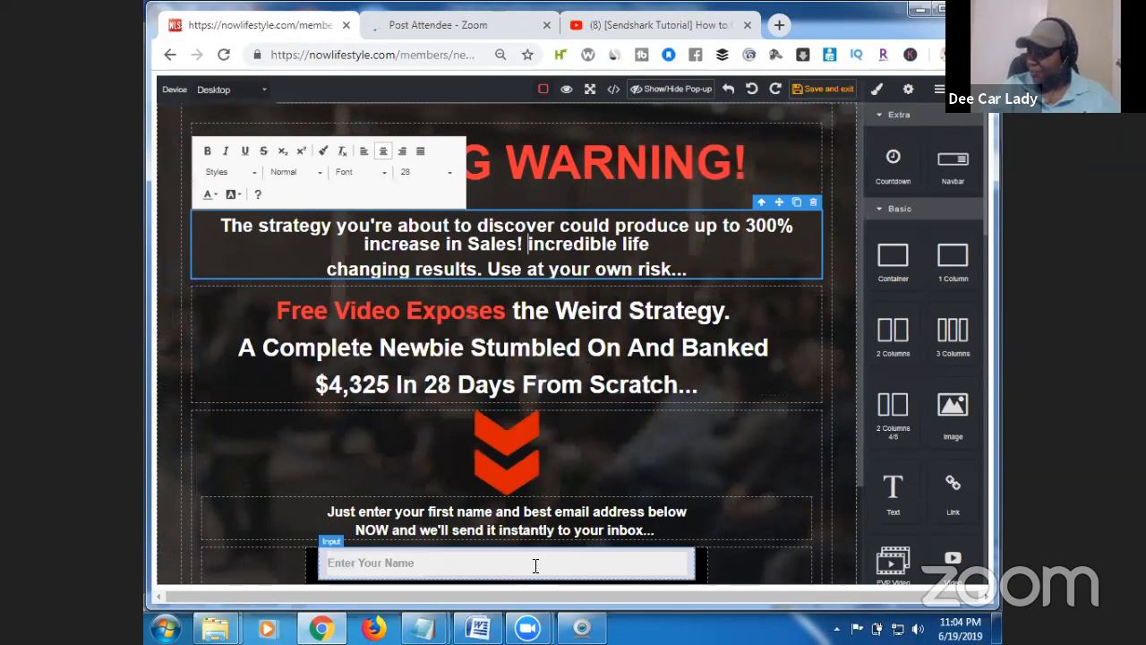
Check the notes again and delete 'incredible life changing results.' from the subheading.
mouse_move(423, 627)
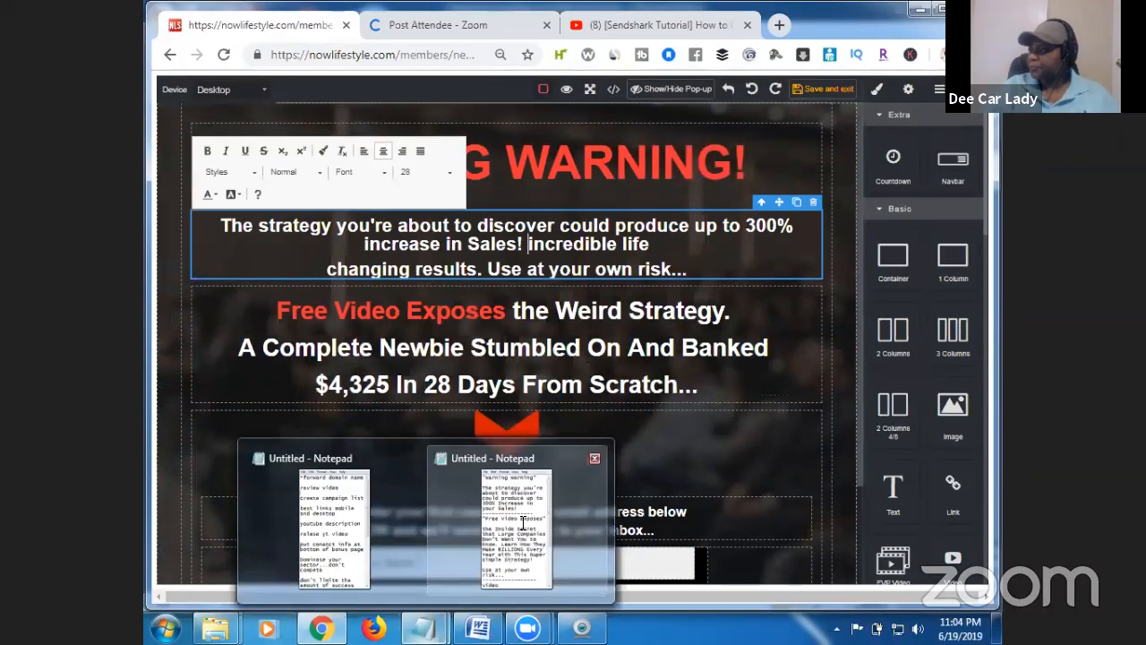
left_click(515, 488)
left_click_drag(620, 250, 621, 146)
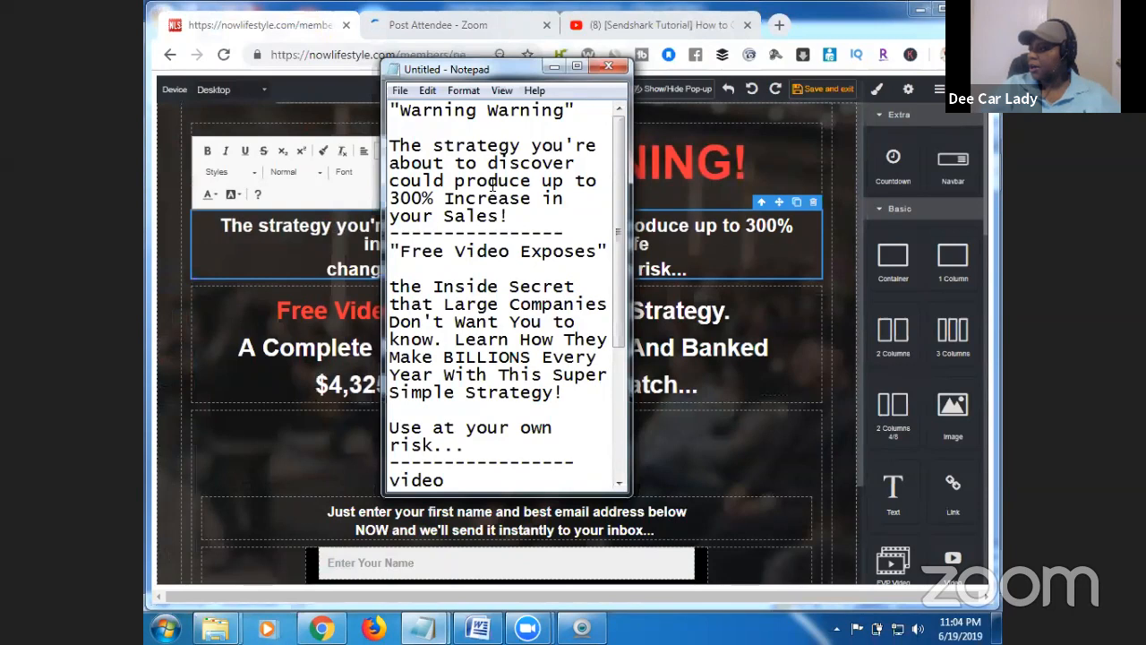
left_click(553, 69)
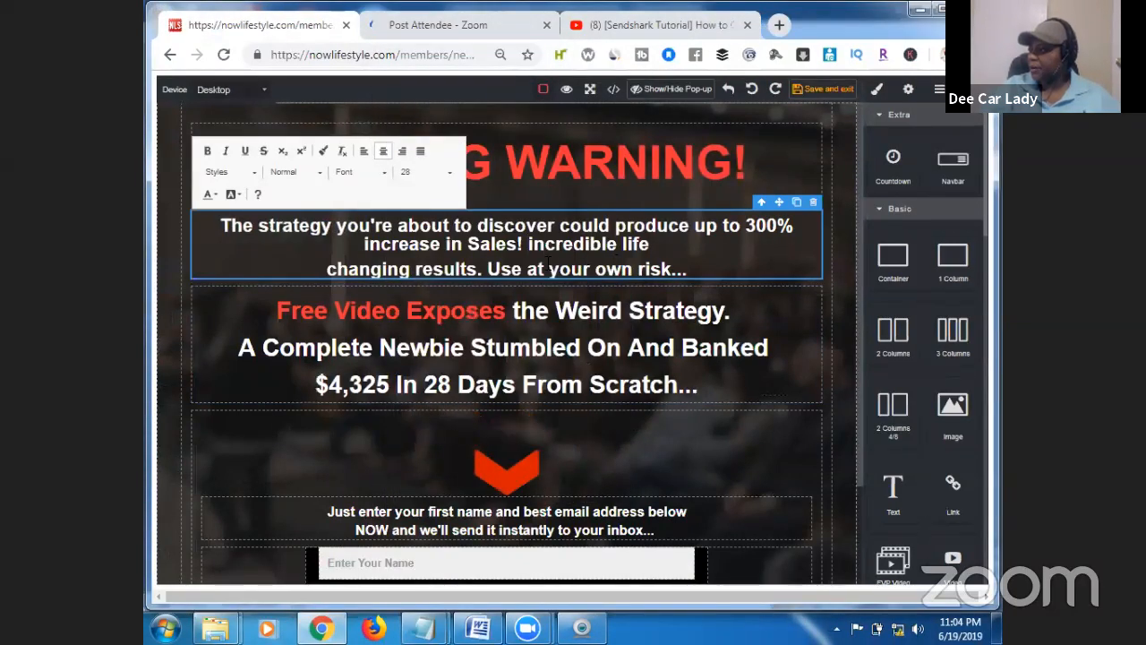
left_click(482, 269)
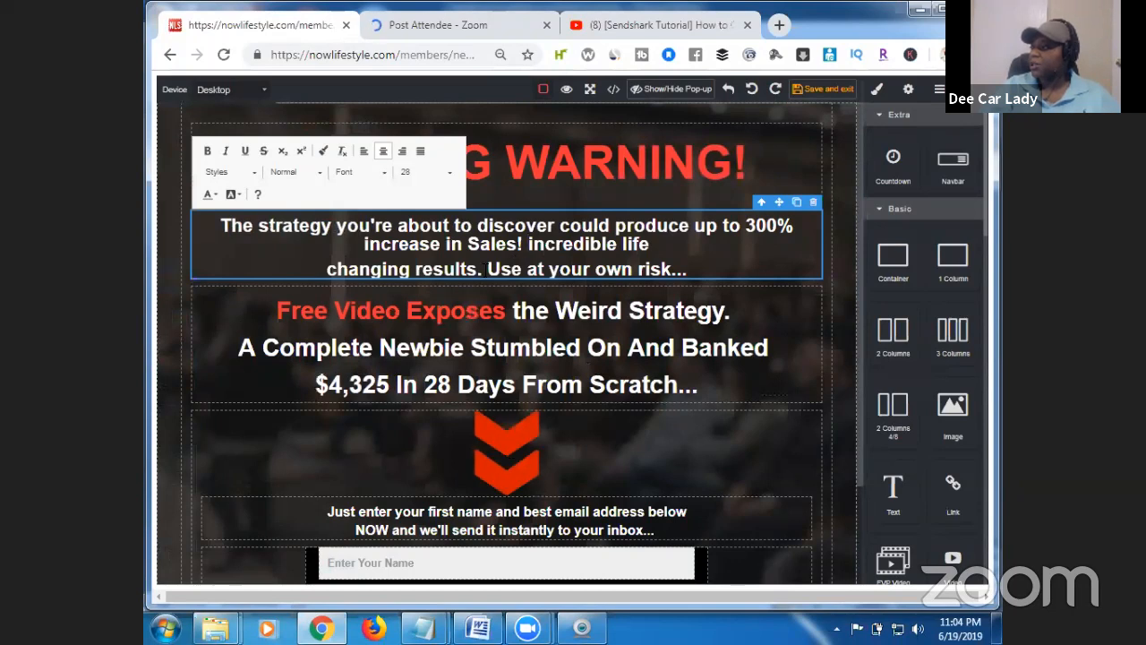
key("BackSpace")
key("BackSpace")
key("BackSpace")
key("BackSpace")
key("BackSpace")
key("BackSpace")
key("BackSpace")
key("BackSpace")
key("BackSpace")
key("BackSpace")
key("BackSpace")
key("BackSpace")
key("BackSpace")
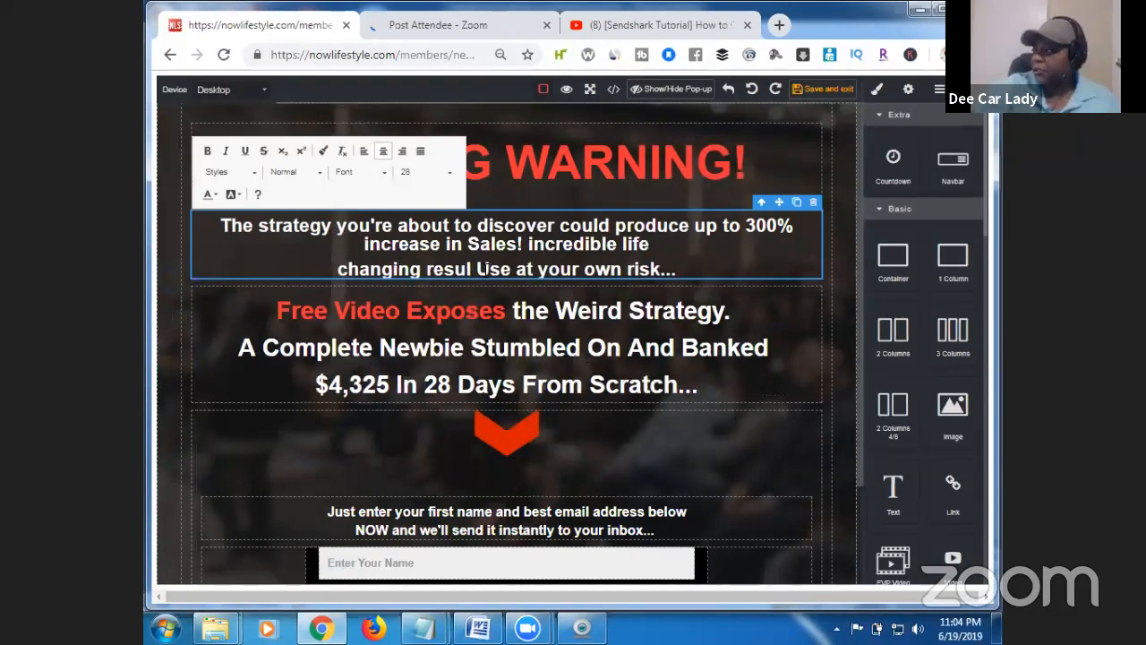
key("BackSpace")
key("BackSpace")
key("BackSpace")
key("BackSpace")
key("BackSpace")
key("BackSpace")
key("BackSpace")
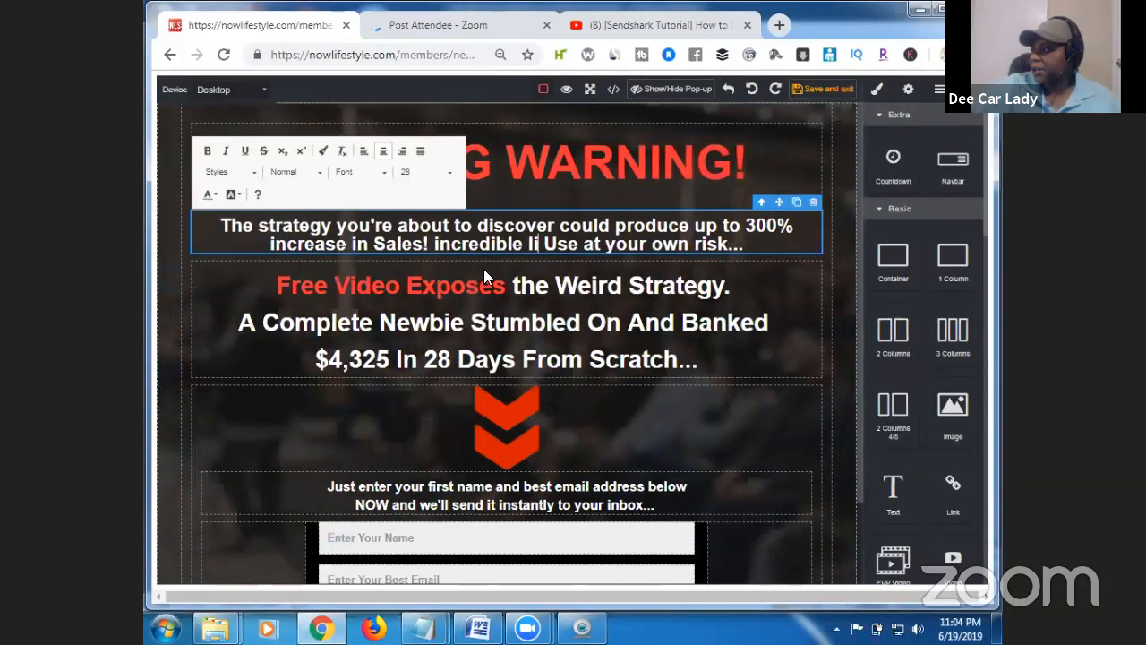
key("BackSpace")
key("BackSpace")
key("BackSpace")
key("BackSpace")
key("BackSpace")
key("BackSpace")
key("BackSpace")
key("BackSpace")
key("BackSpace")
key("BackSpace")
key("BackSpace")
key("BackSpace")
key("BackSpace")
key("BackSpace")
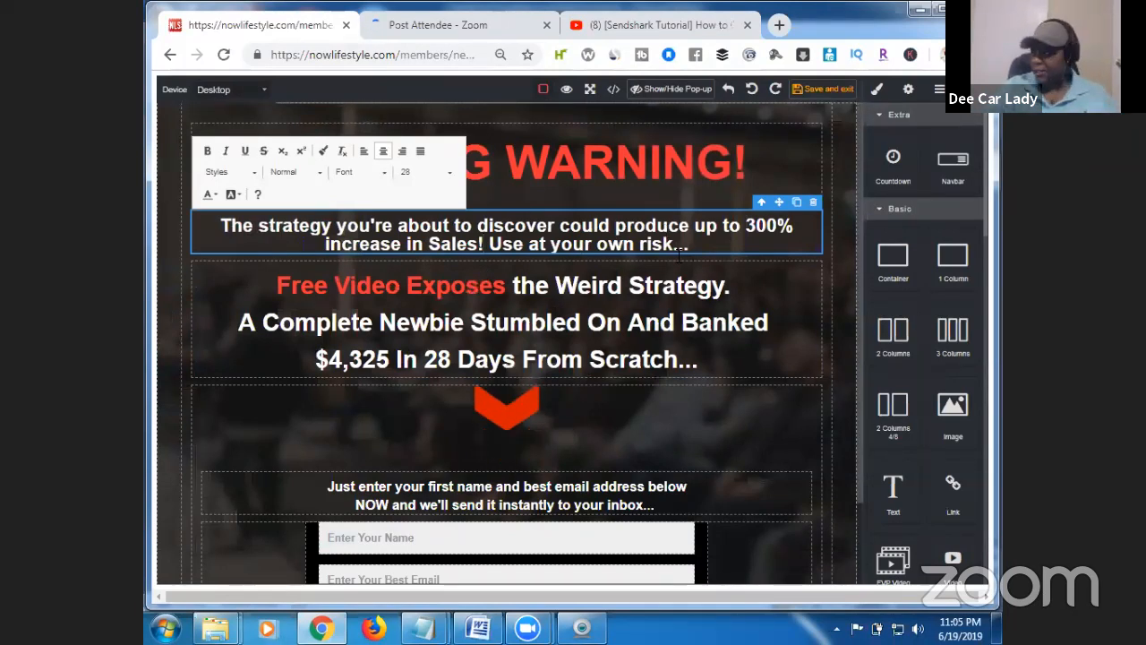
Insert 'Inside Secret That Large Companies Don't Want you to Know!' into the headline.
left_click(781, 319)
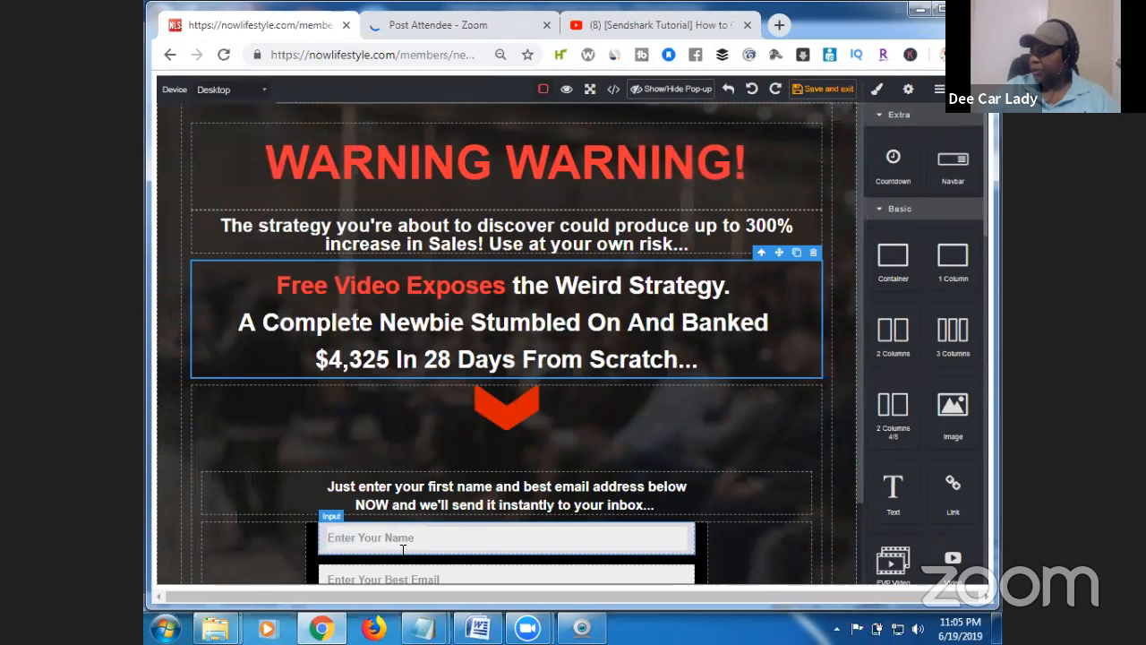
mouse_move(423, 627)
left_click(519, 534)
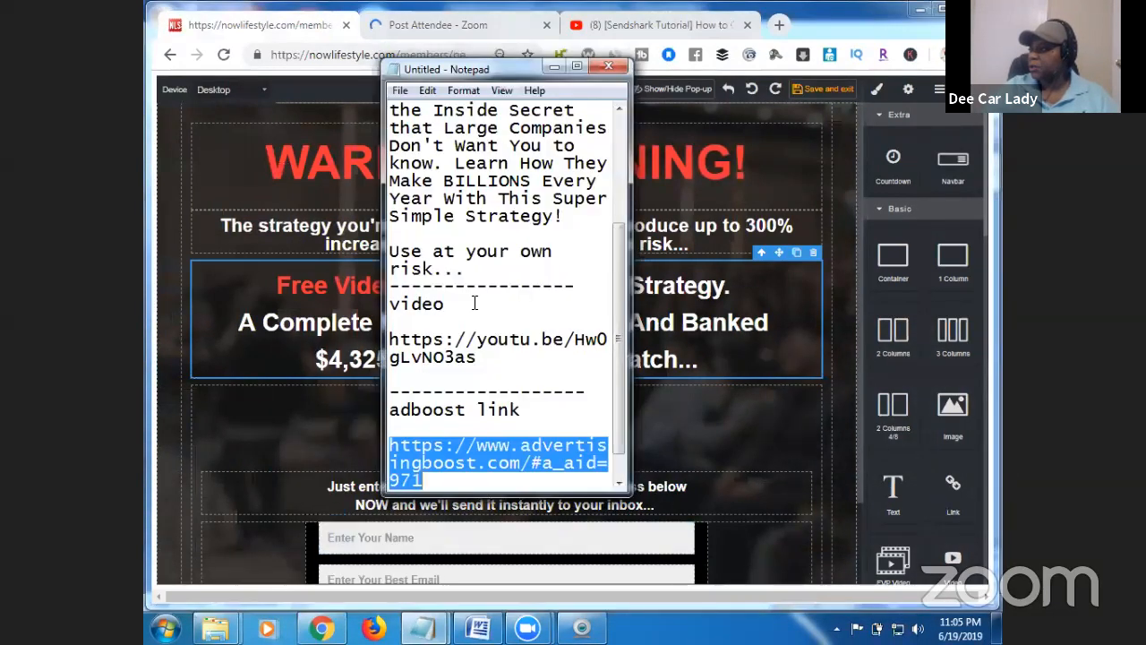
left_click_drag(616, 283, 620, 219)
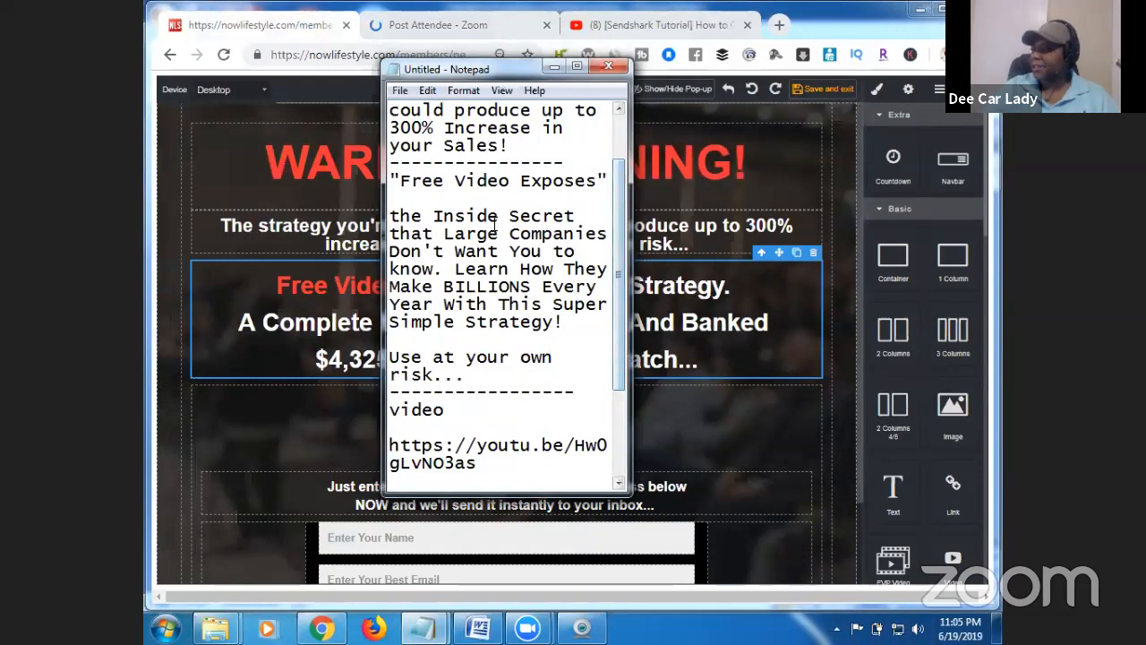
left_click(553, 66)
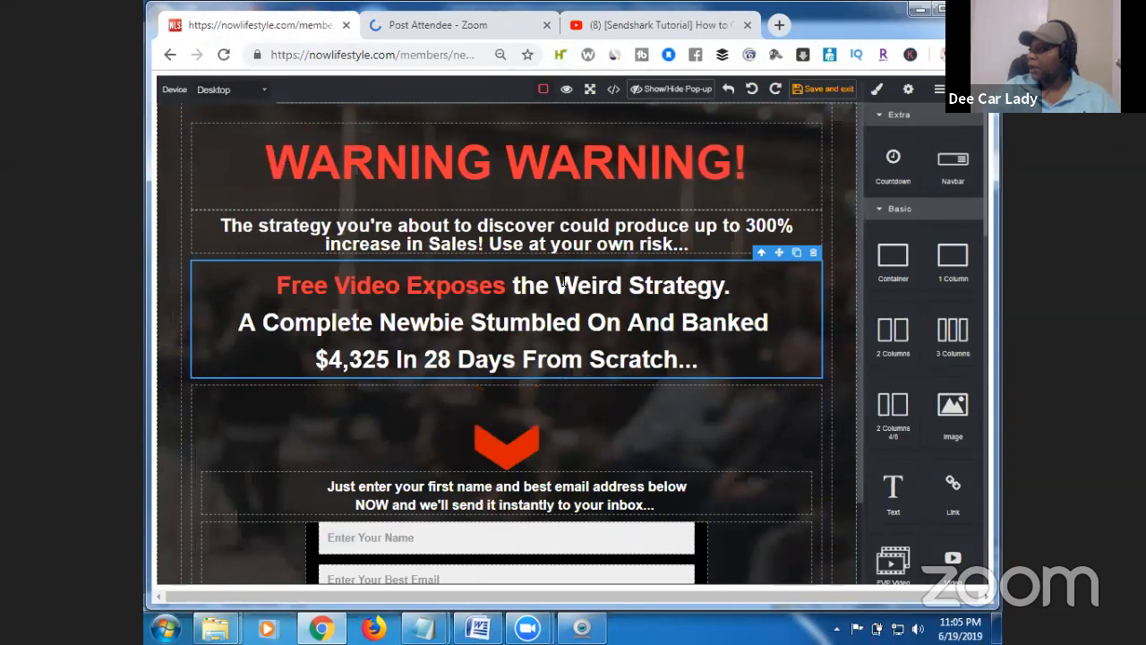
double_click(564, 283)
left_click(562, 283)
left_click(557, 284)
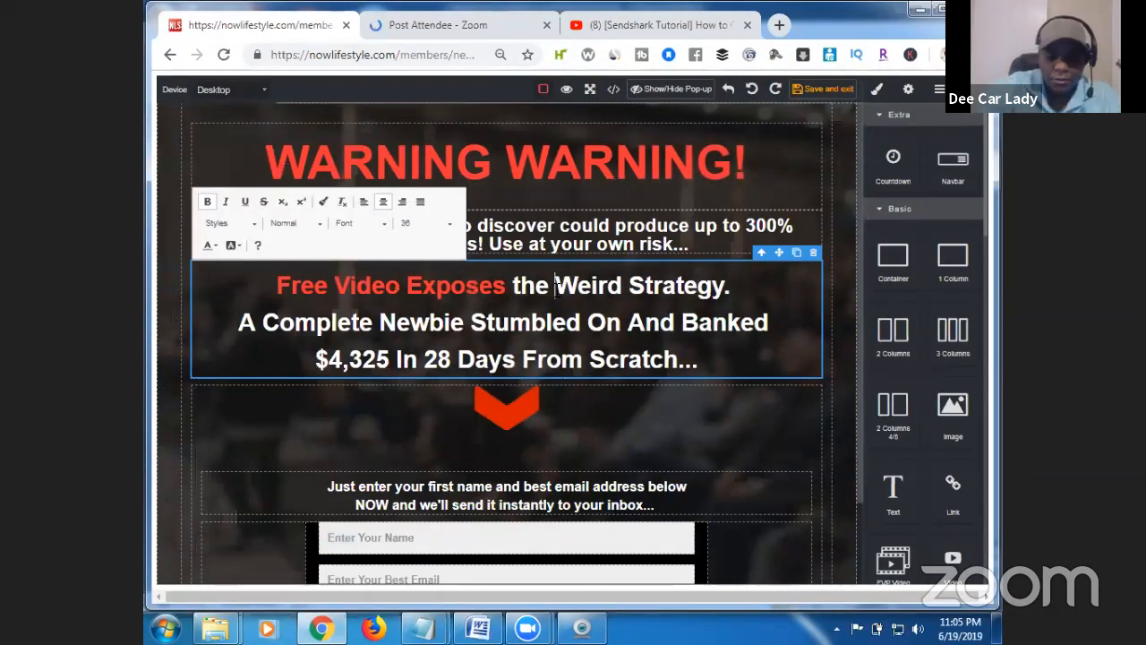
type("Inside S")
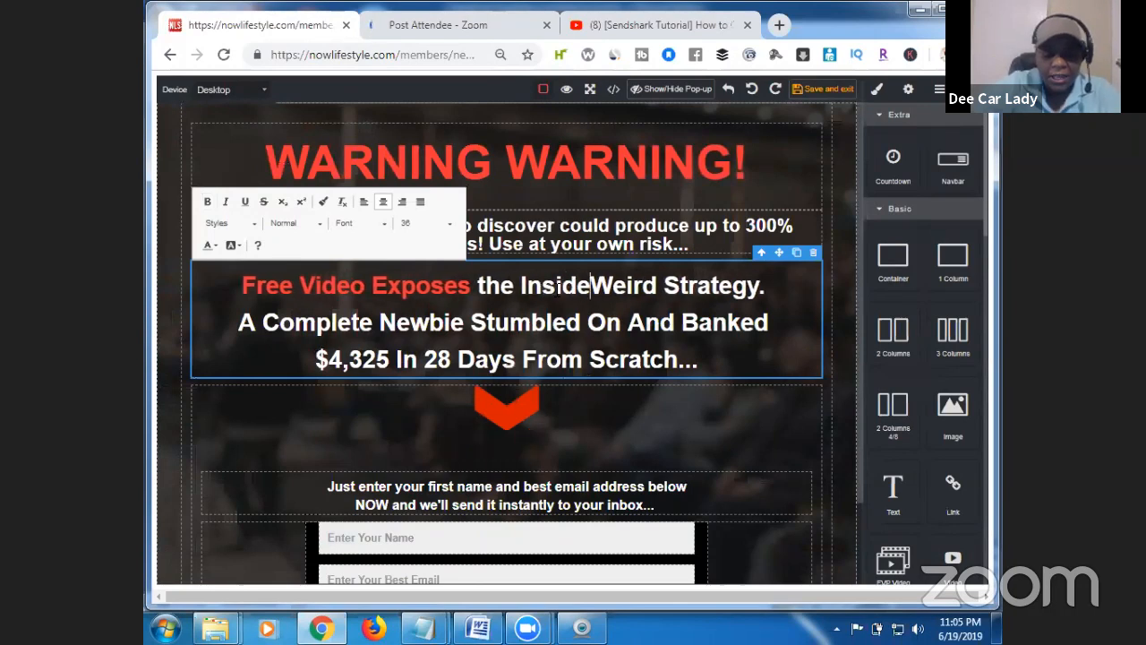
type("ecret Th")
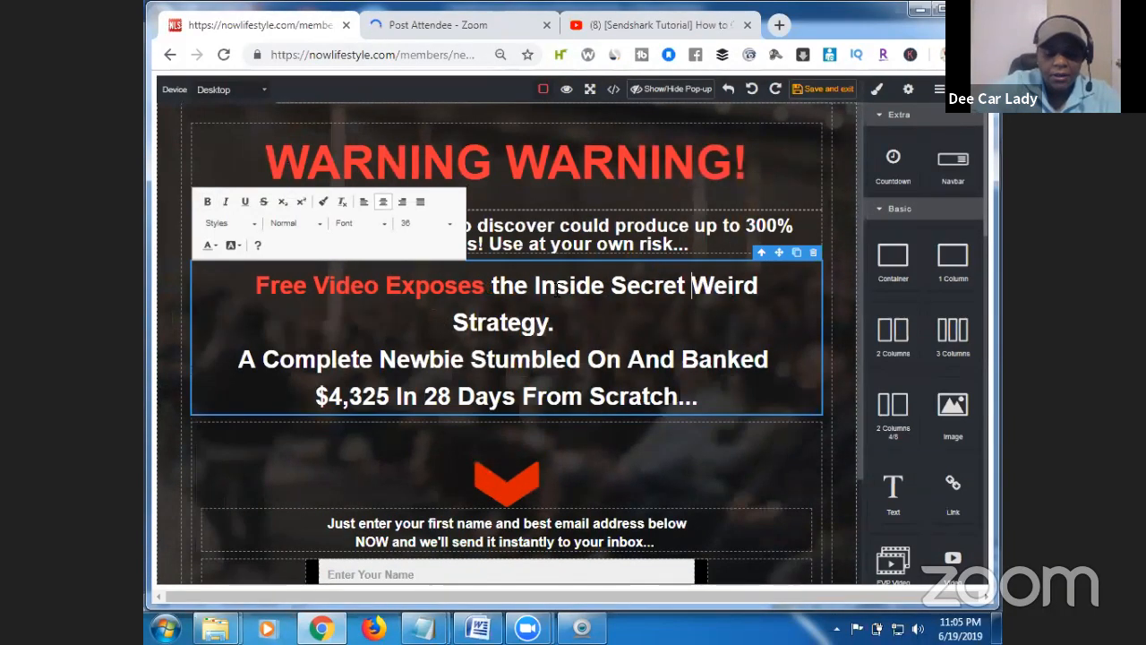
type("at Large C")
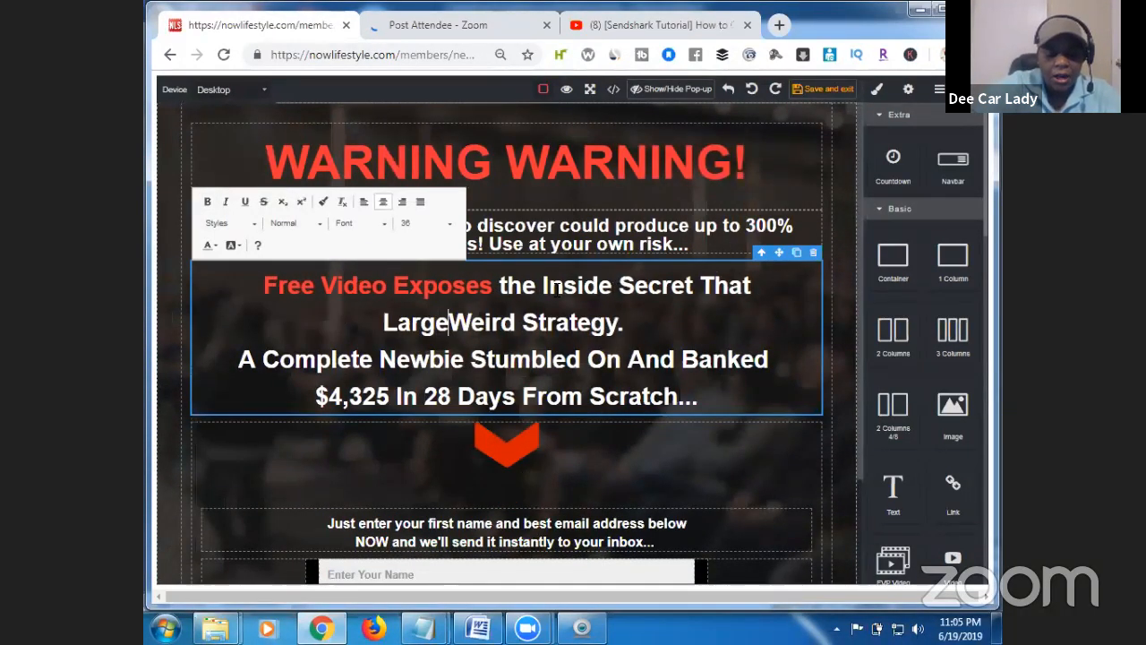
type("ompano")
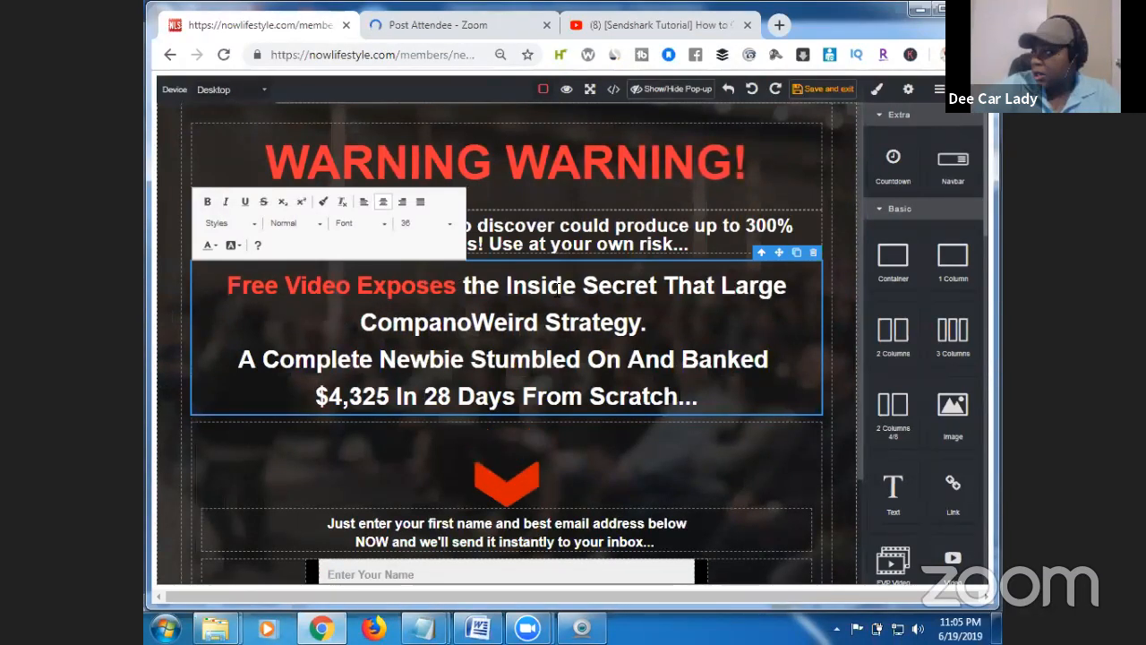
key("BackSpace")
type("ies ")
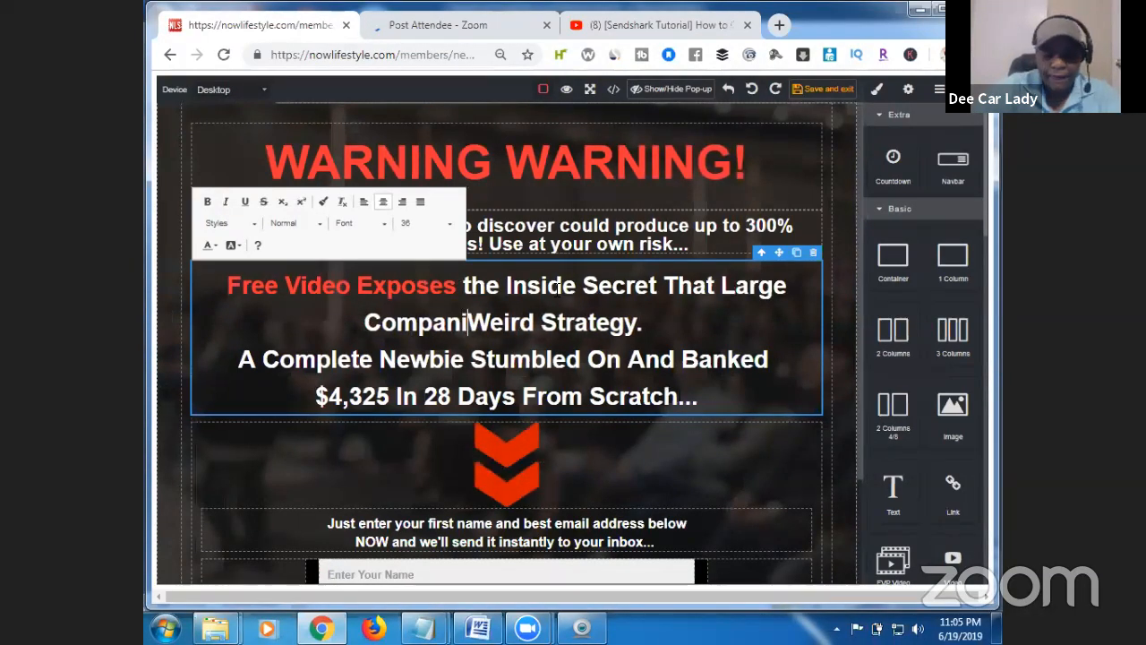
type("Don't W")
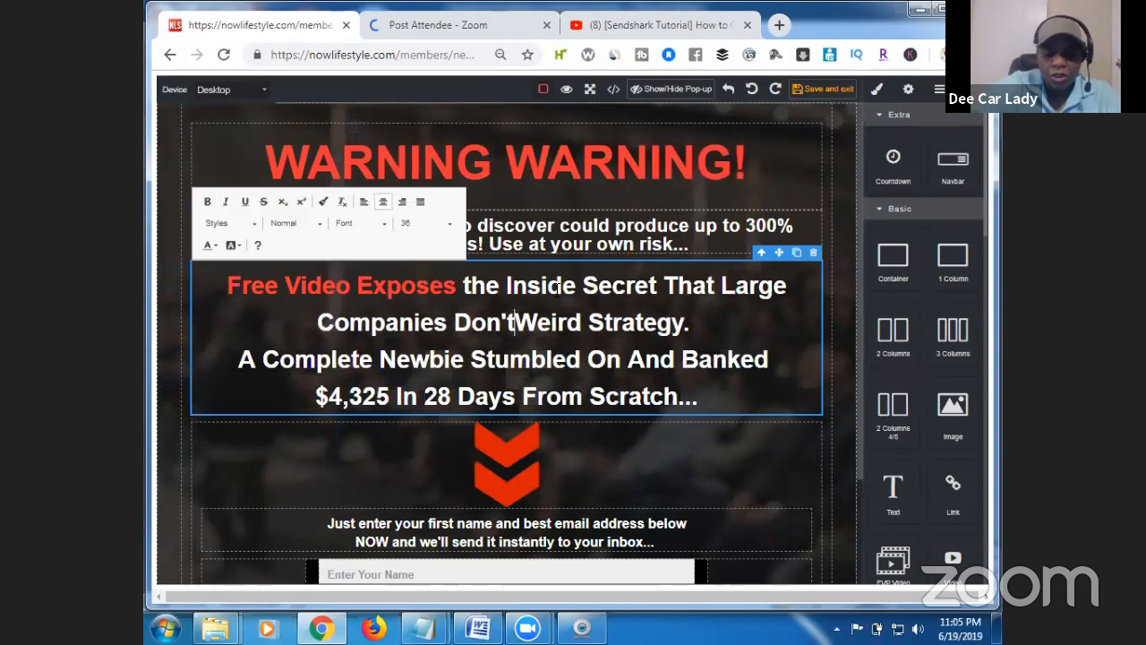
type("ant you to ")
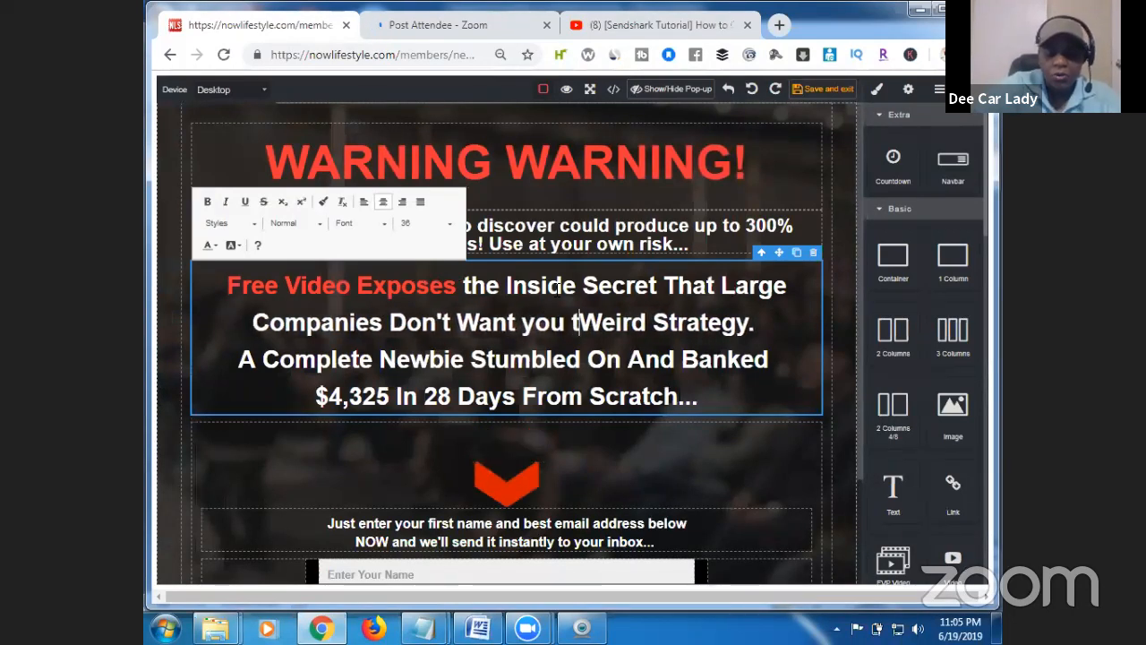
type("Know!")
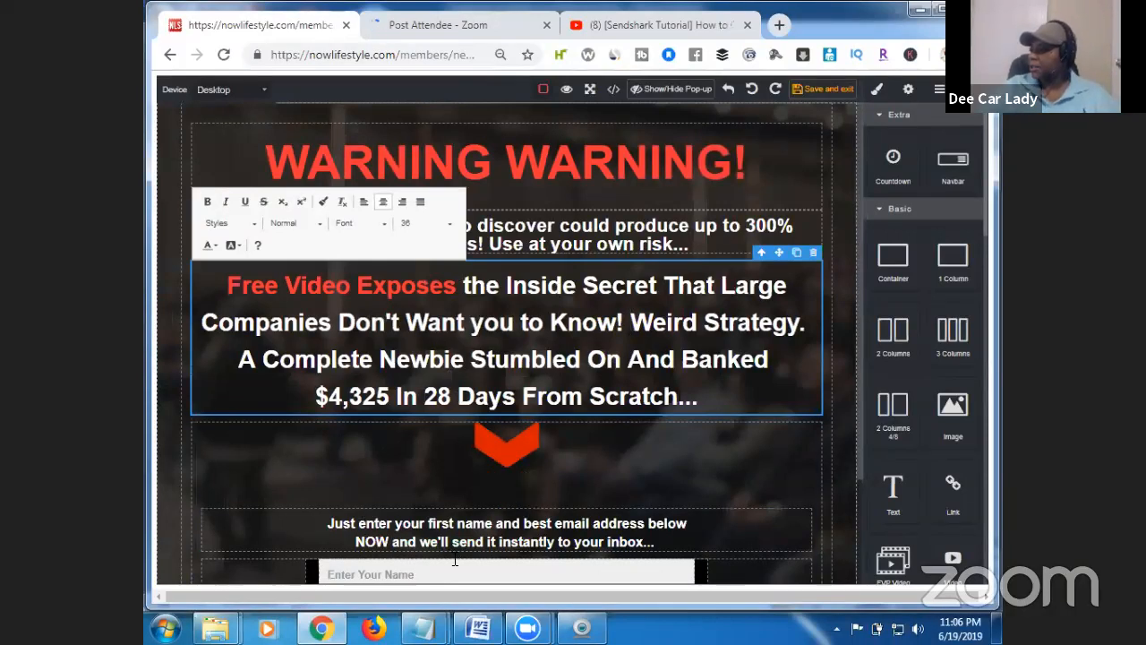
Add 'Learn How They Make Billions Every Year With This Super Simple Strategy!' to the headline.
mouse_move(423, 627)
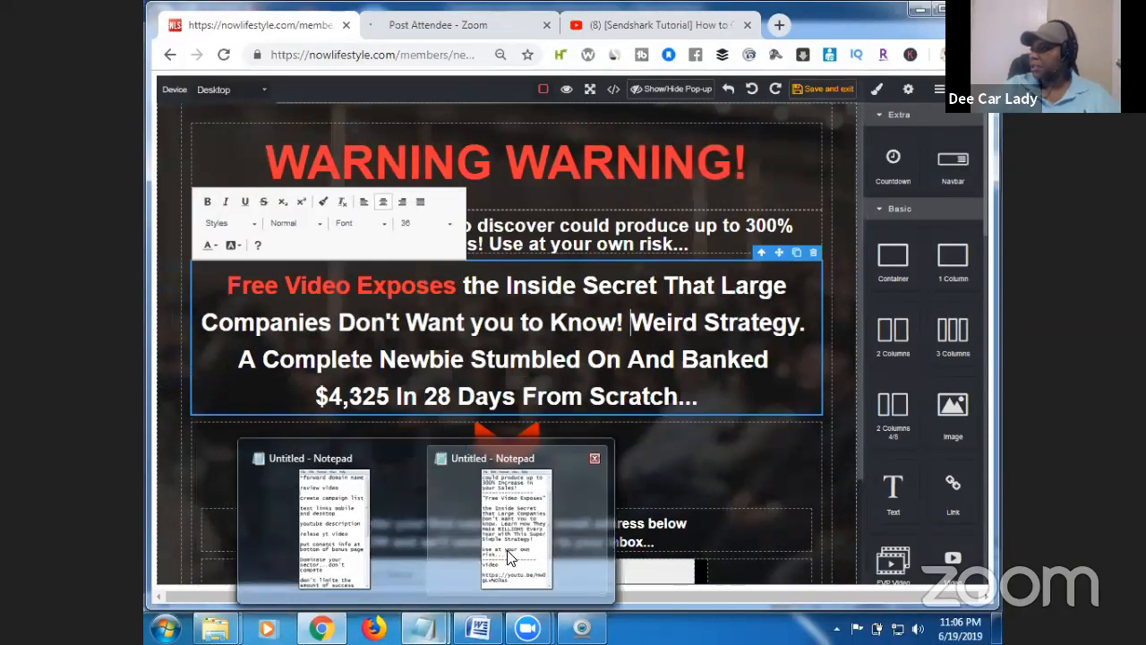
left_click(504, 515)
left_click_drag(620, 317, 619, 244)
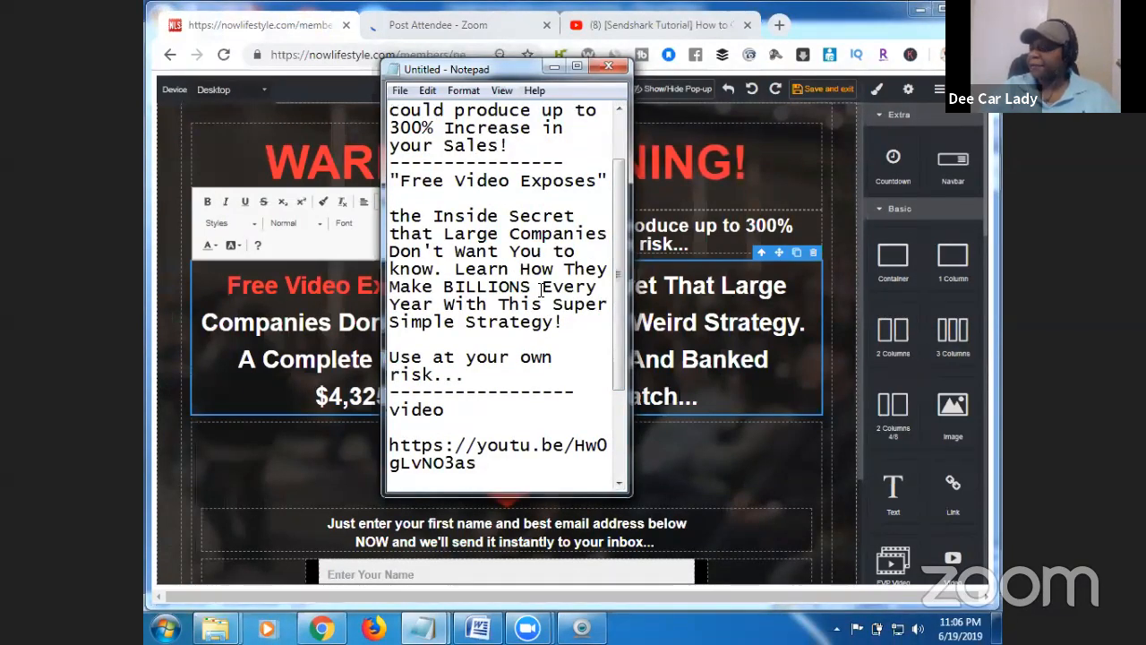
left_click(552, 68)
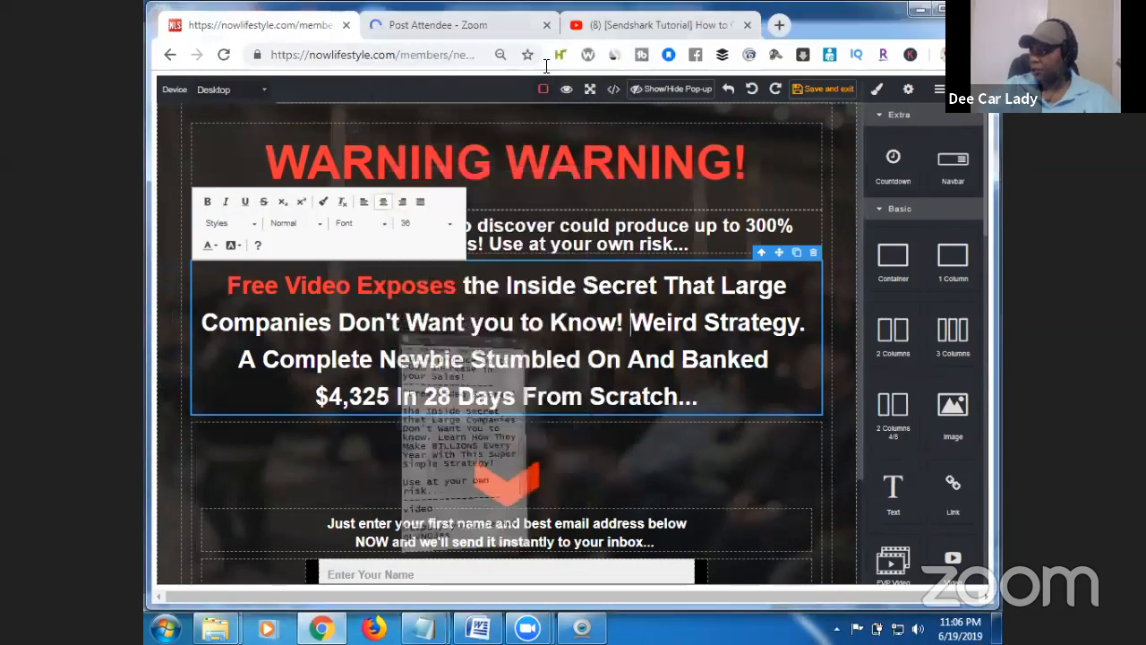
type("Learn How ")
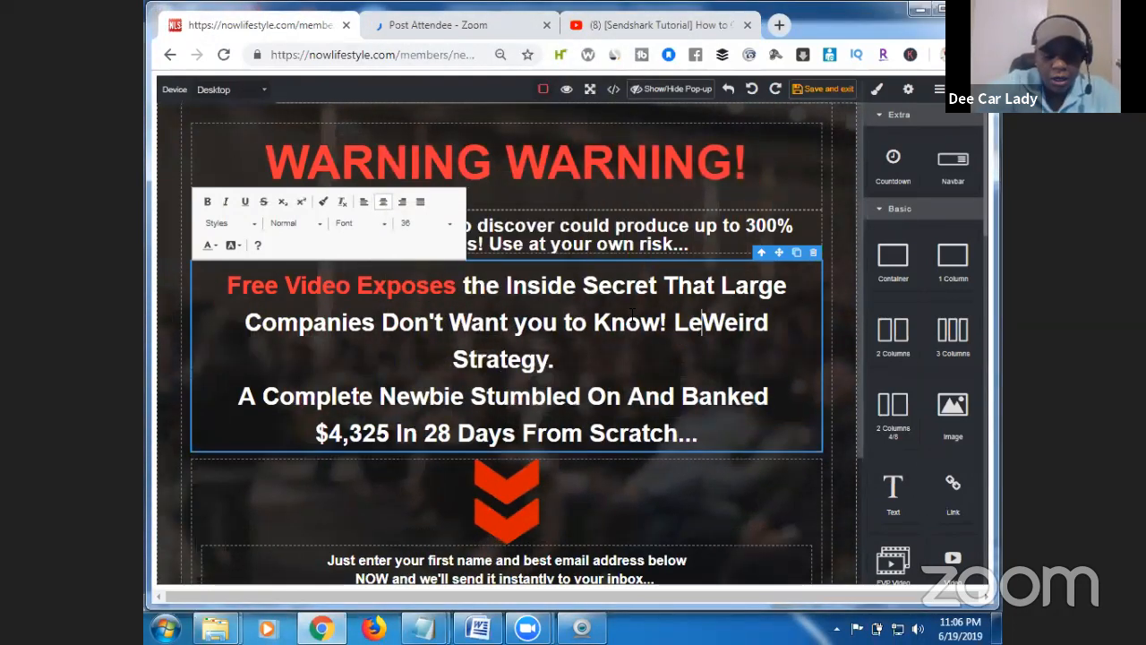
type("T")
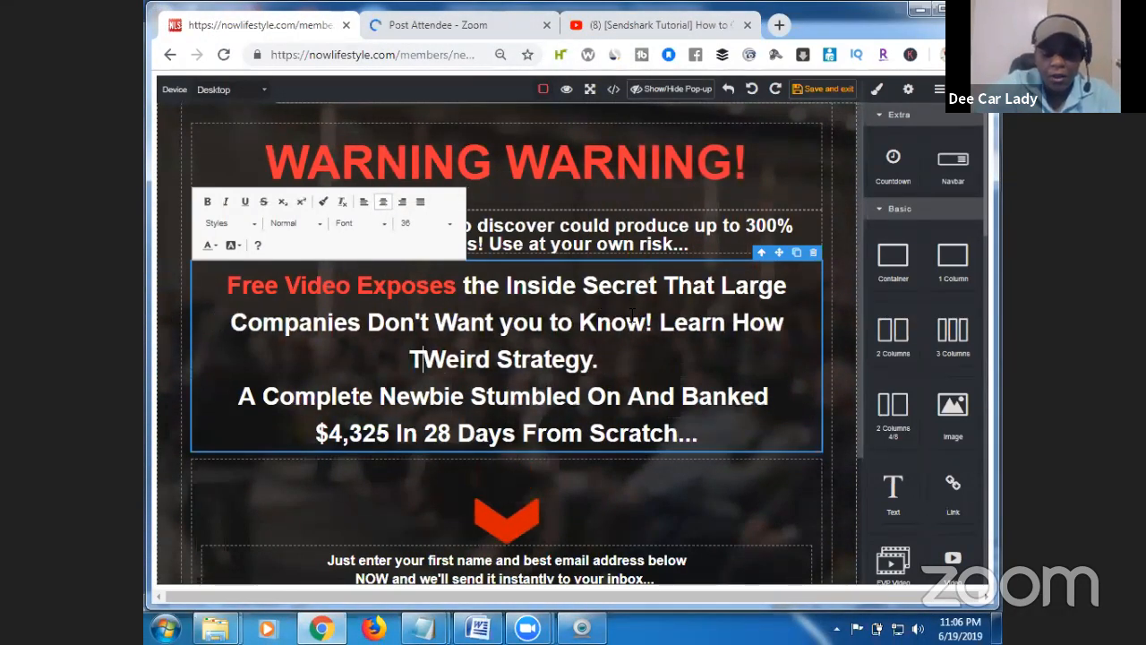
type("hey M")
type("ake bilWeird Strategy. A Compl")
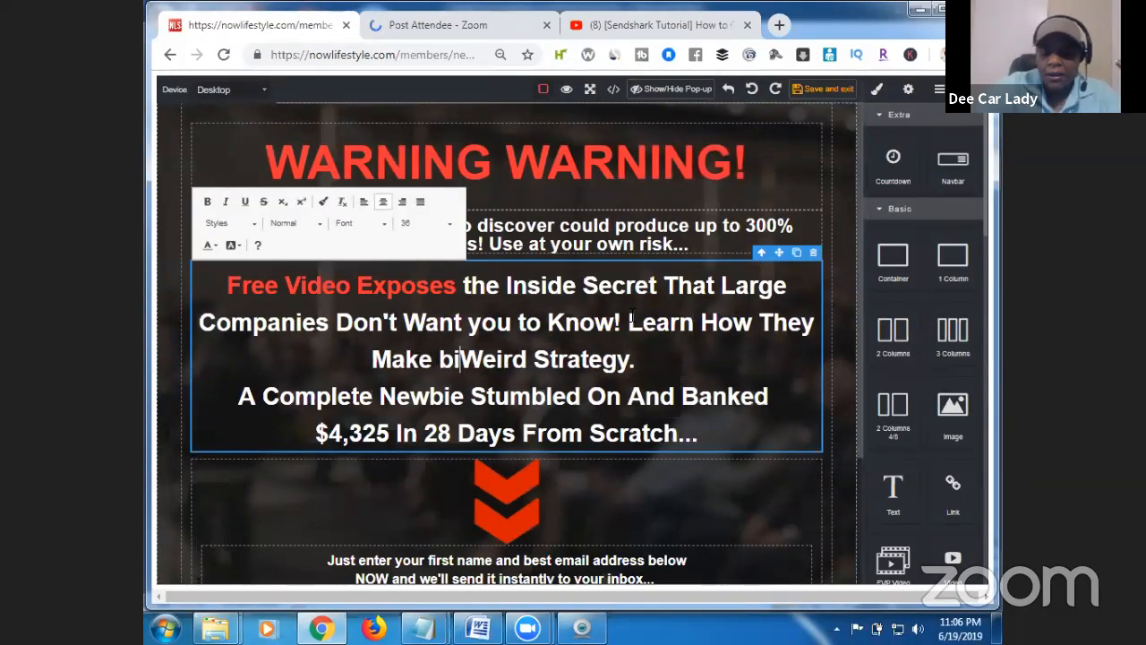
key("BackSpace")
key("BackSpace")
key("BackSpace")
key("BackSpace")
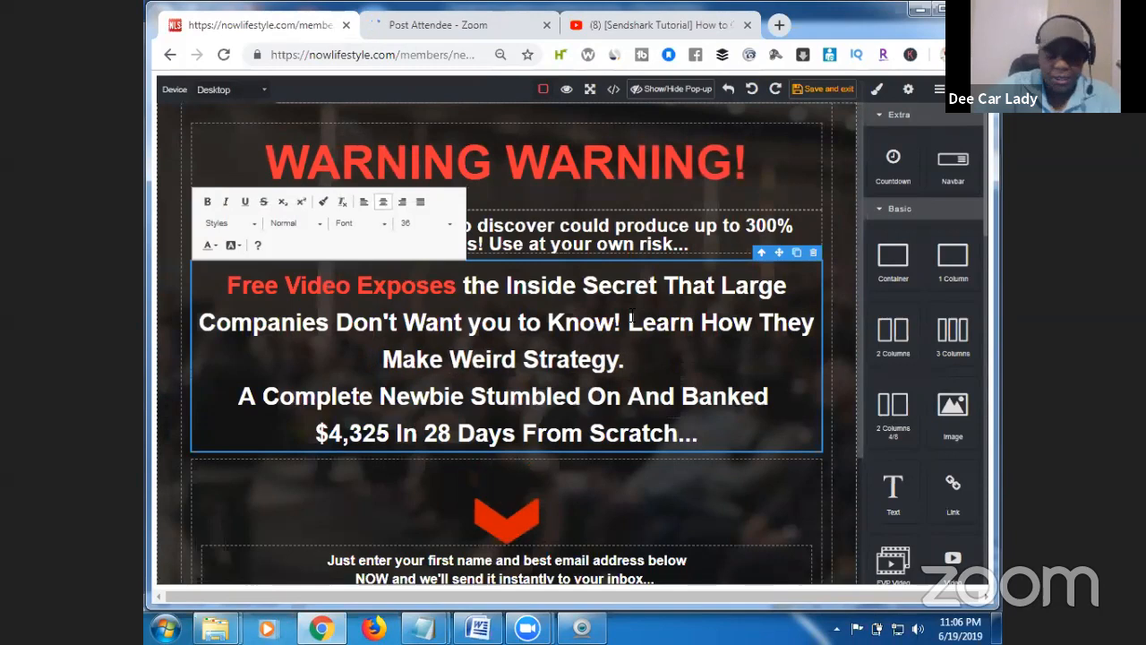
type("Billioin")
key("BackSpace")
key("BackSpace")
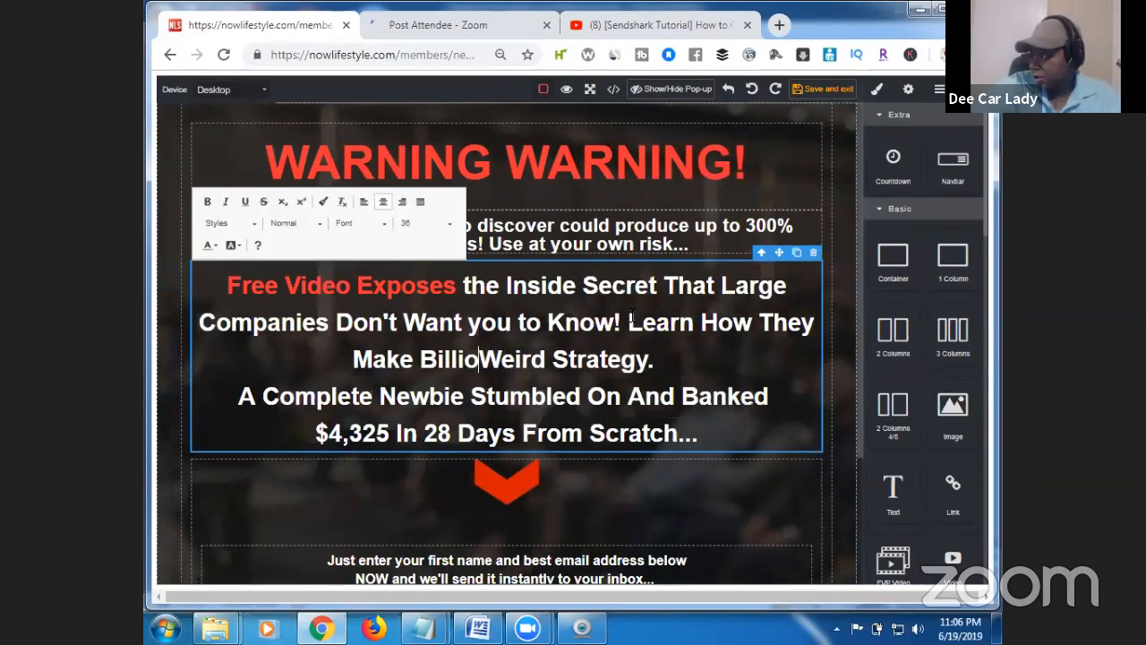
key("BackSpace")
type("ons ")
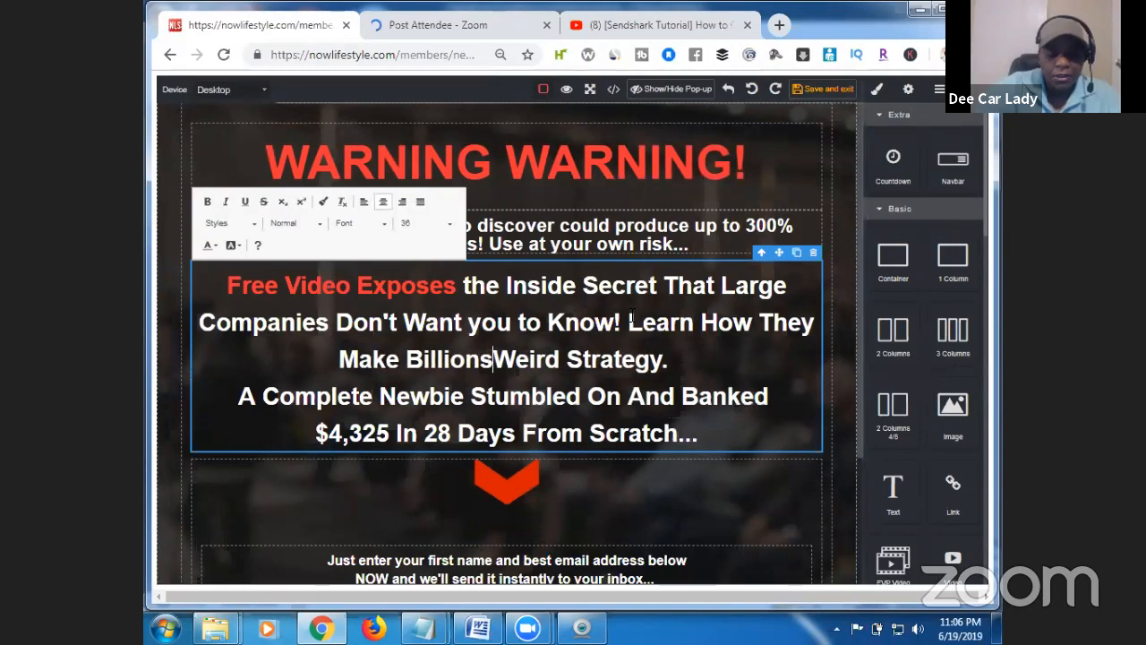
type("Every")
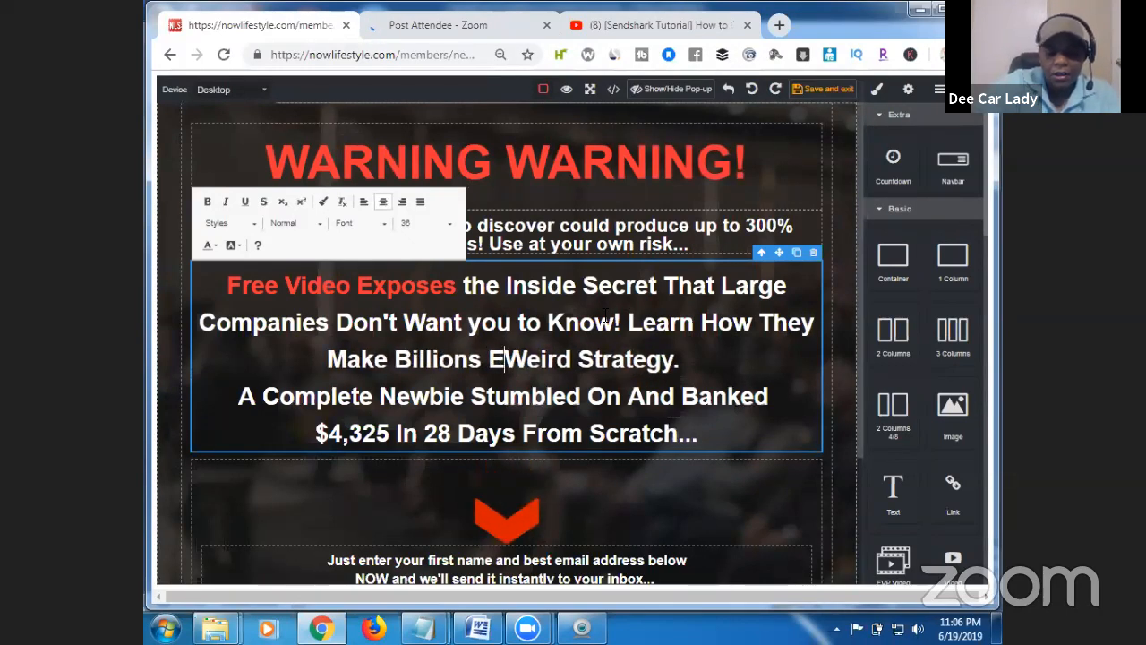
type(" Year Wit")
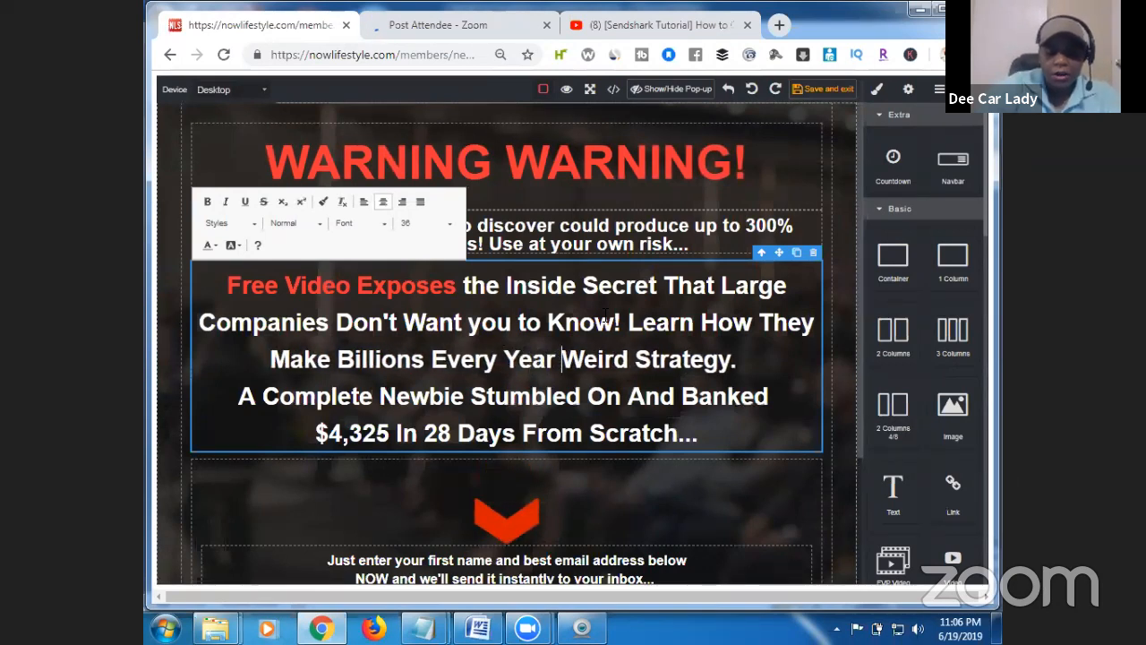
type("h This Su")
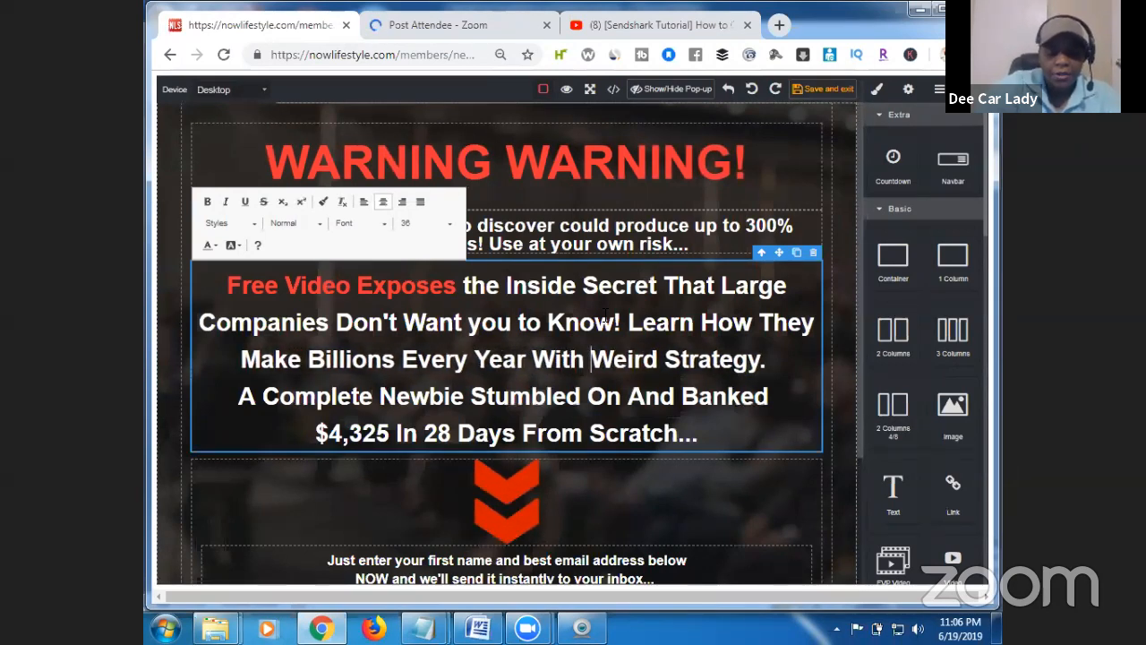
type("pe")
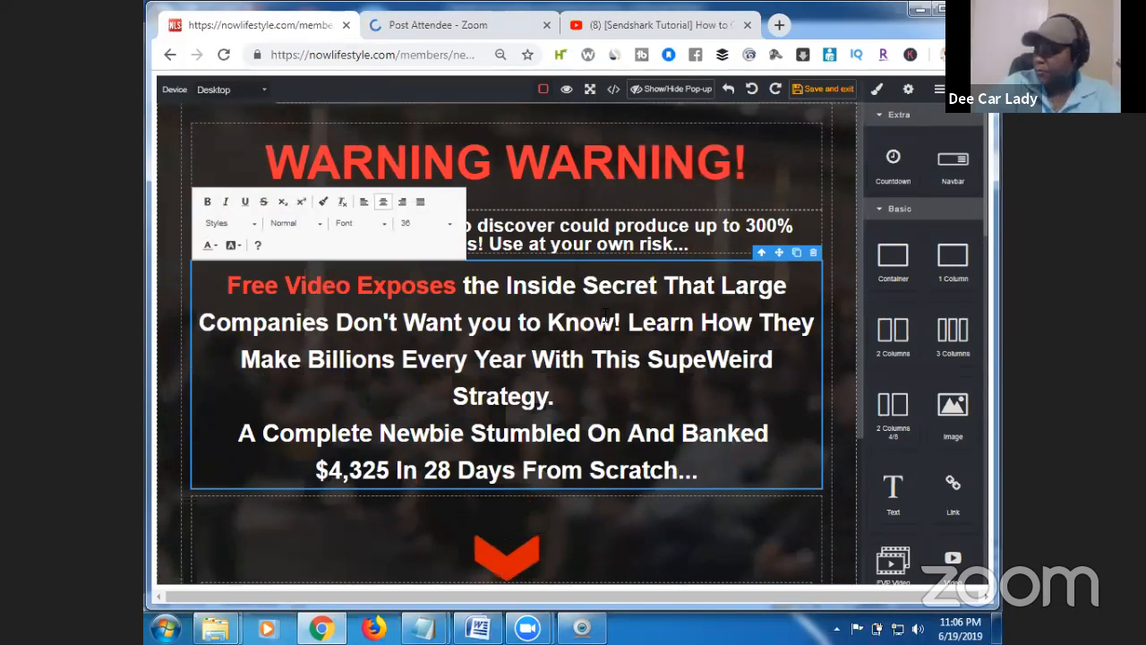
type("r ")
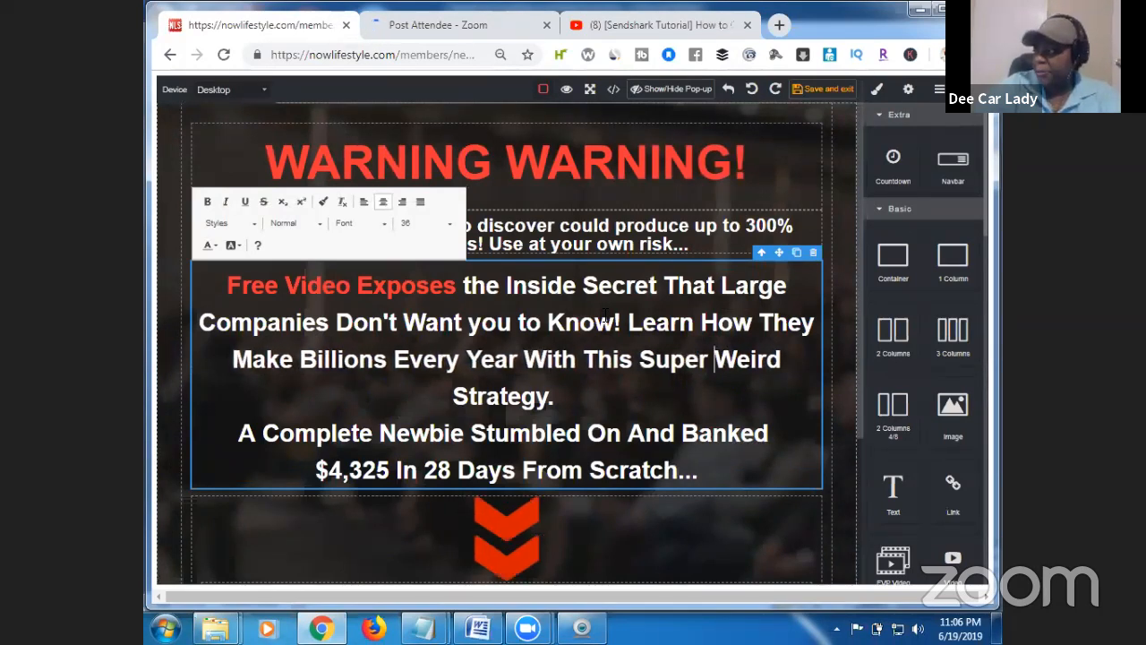
type("Simple S")
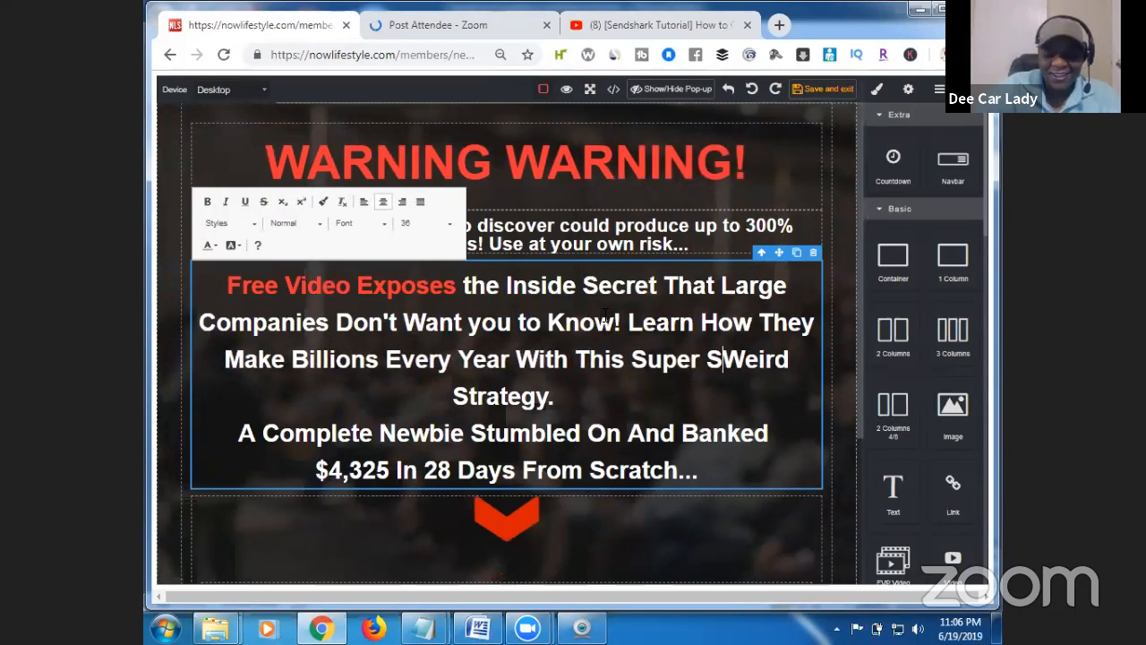
type("trategy!")
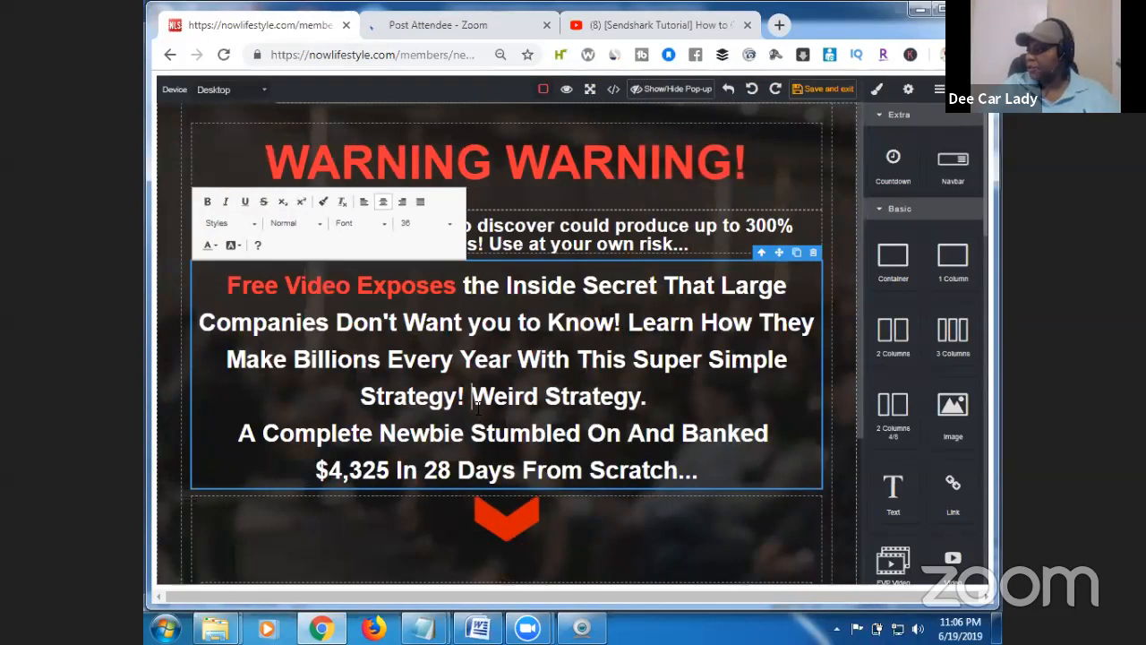
Delete the leftover 'Weird Strategy.' and newbie earnings lines from the headline.
left_click_drag(472, 398, 703, 454)
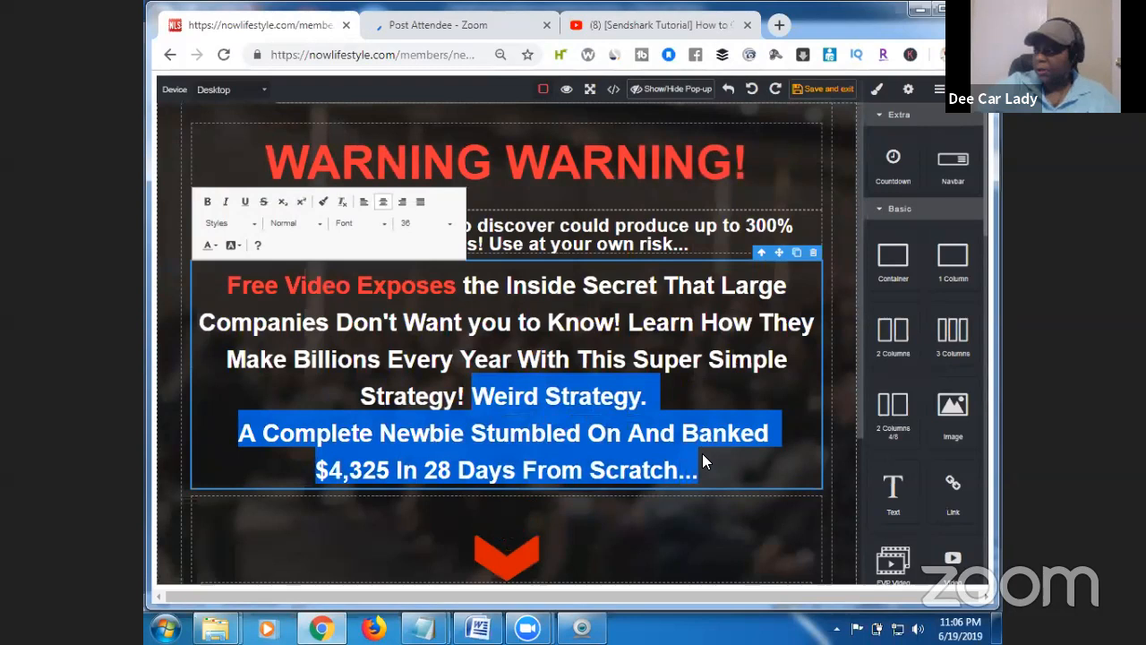
key("BackSpace")
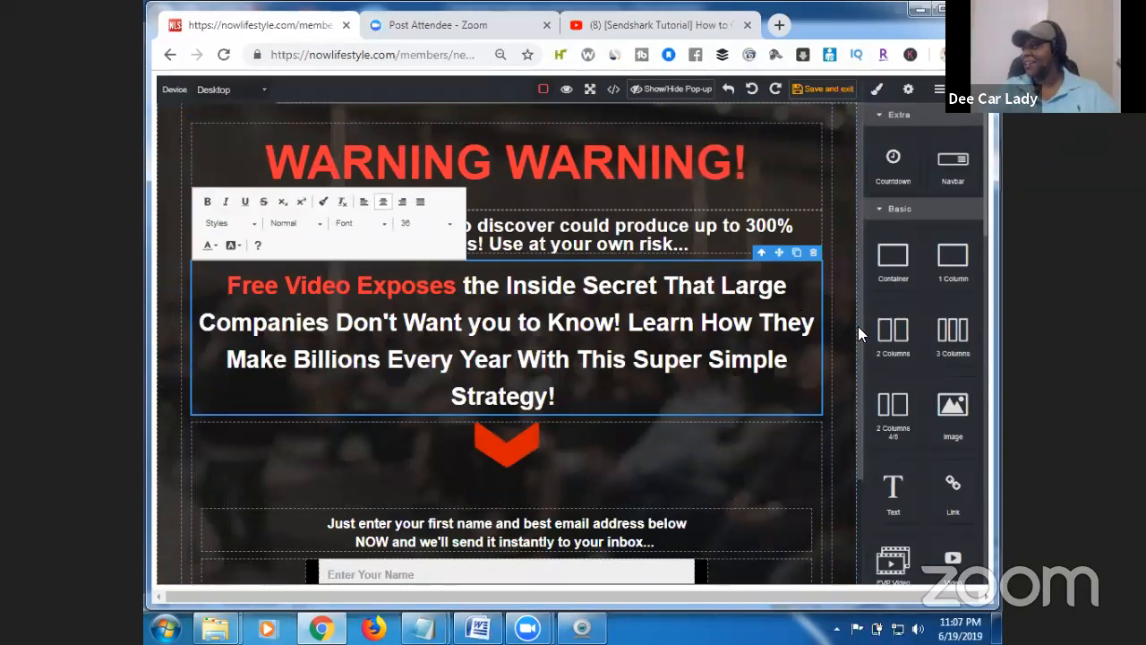
left_click_drag(859, 334, 858, 469)
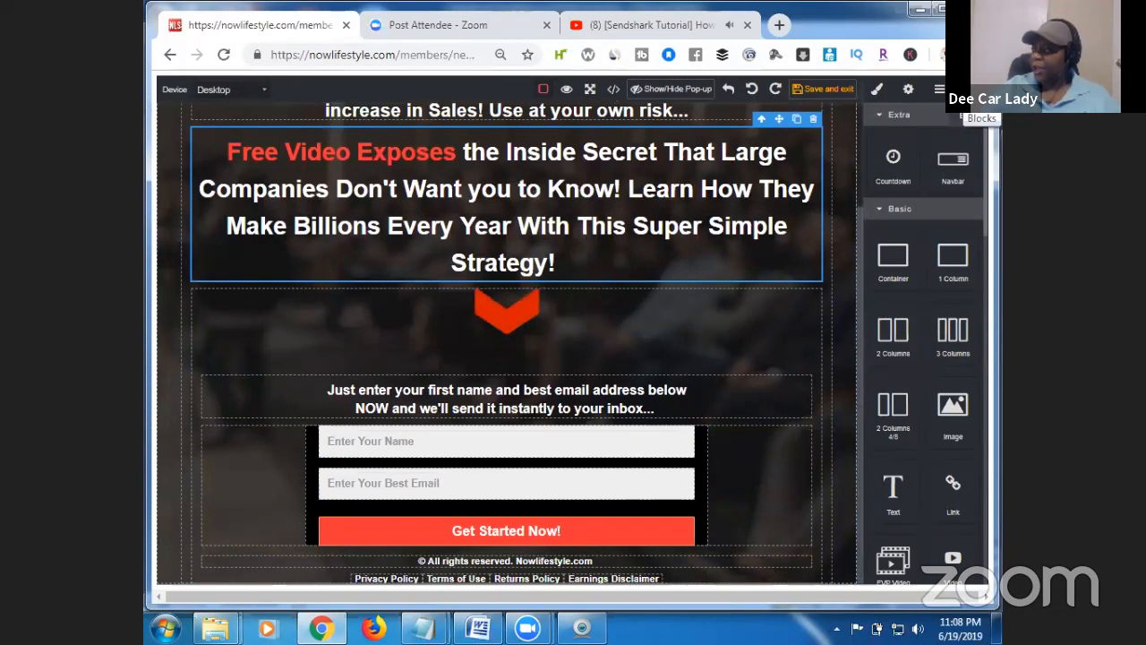
Cycle through the Layers and Settings panels, then scroll Blocks to the NLS autoresponder blocks.
left_click(938, 93)
left_click(907, 90)
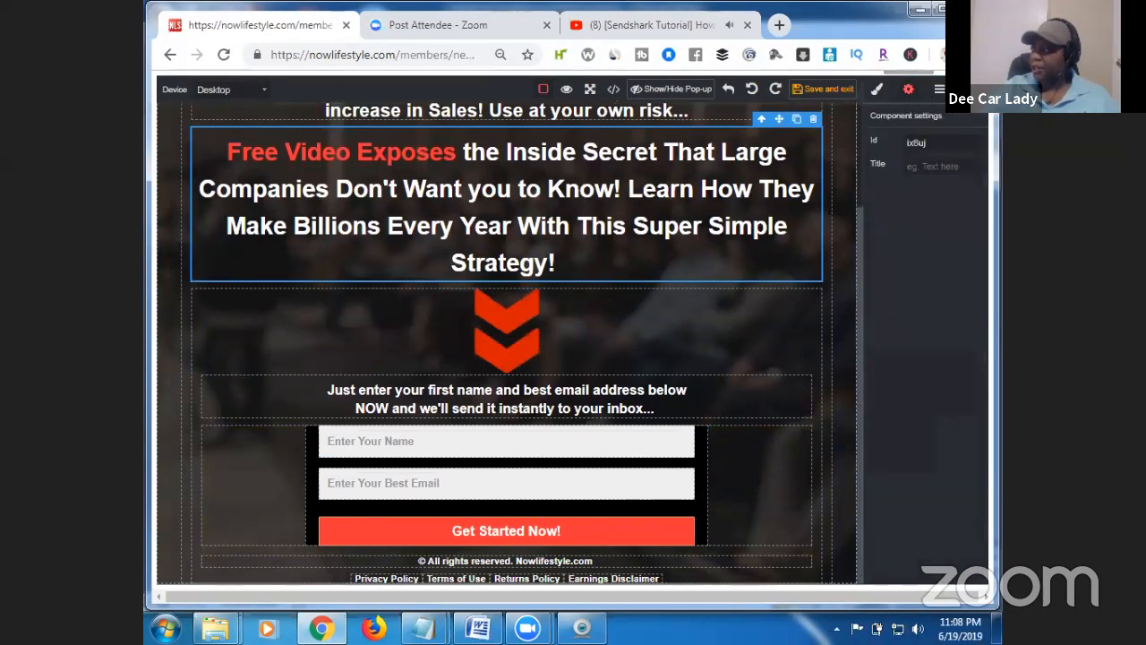
left_click(971, 90)
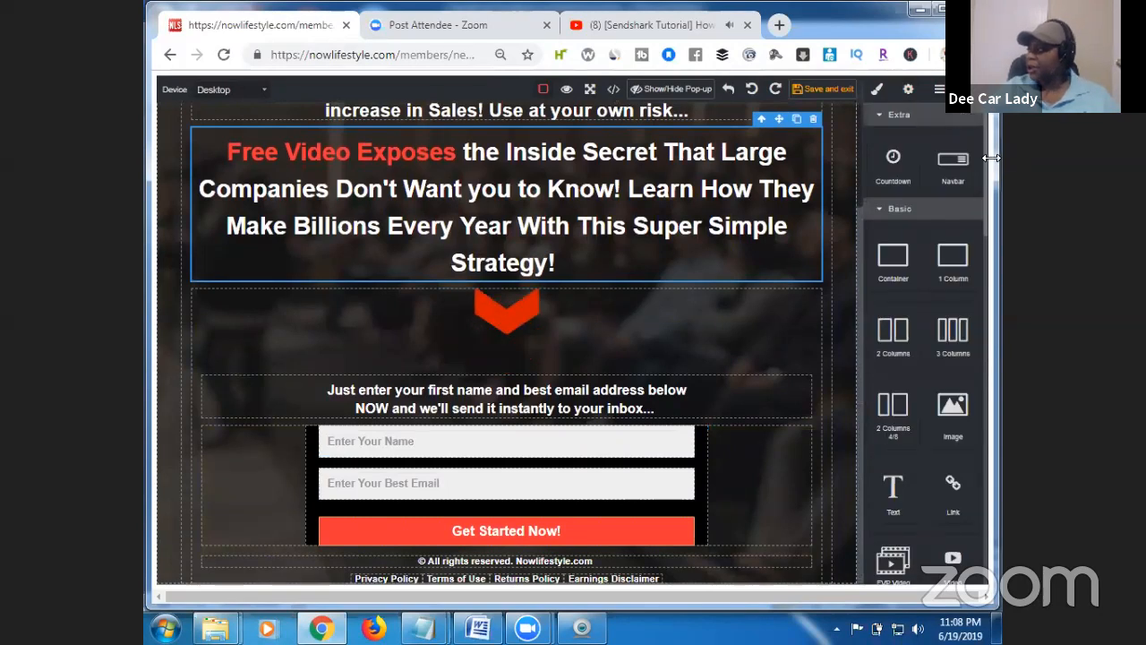
left_click_drag(985, 190, 1001, 370)
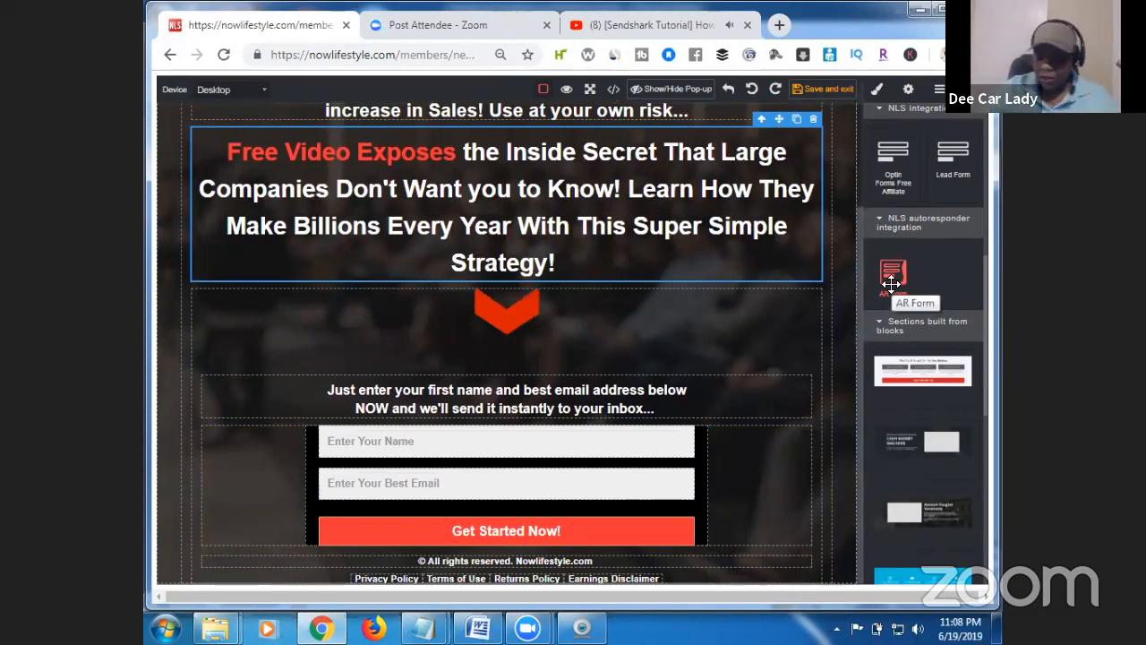
Drop an AR Form block beneath the chevron arrow and scroll down to review it.
left_click_drag(891, 284, 709, 400)
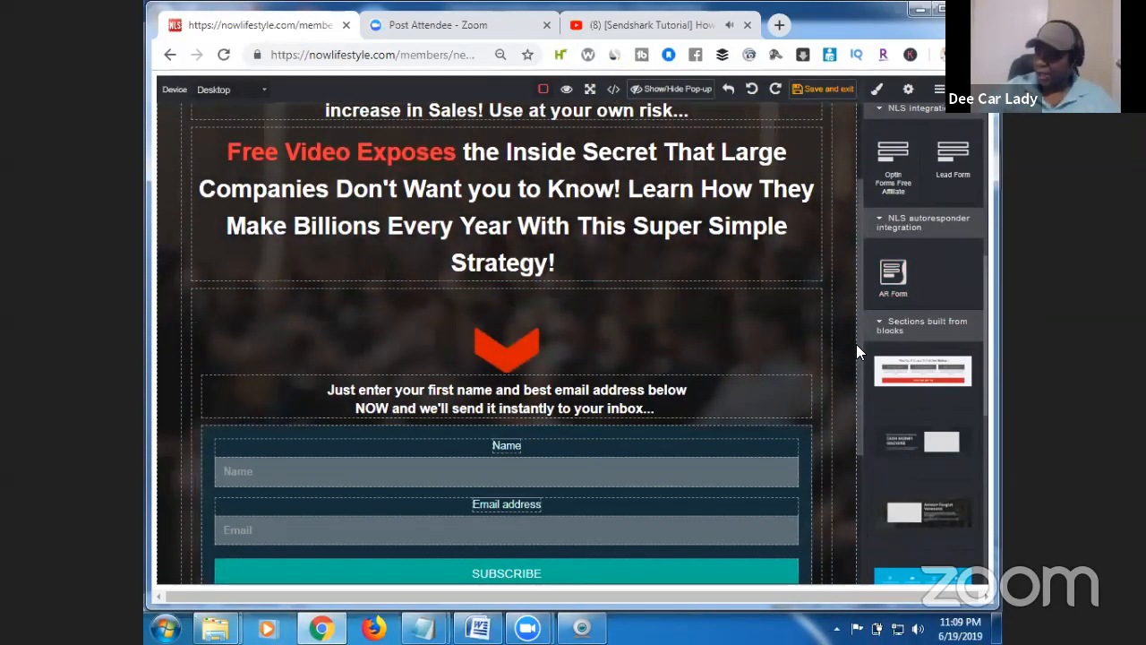
scroll(858, 376, "down", 1)
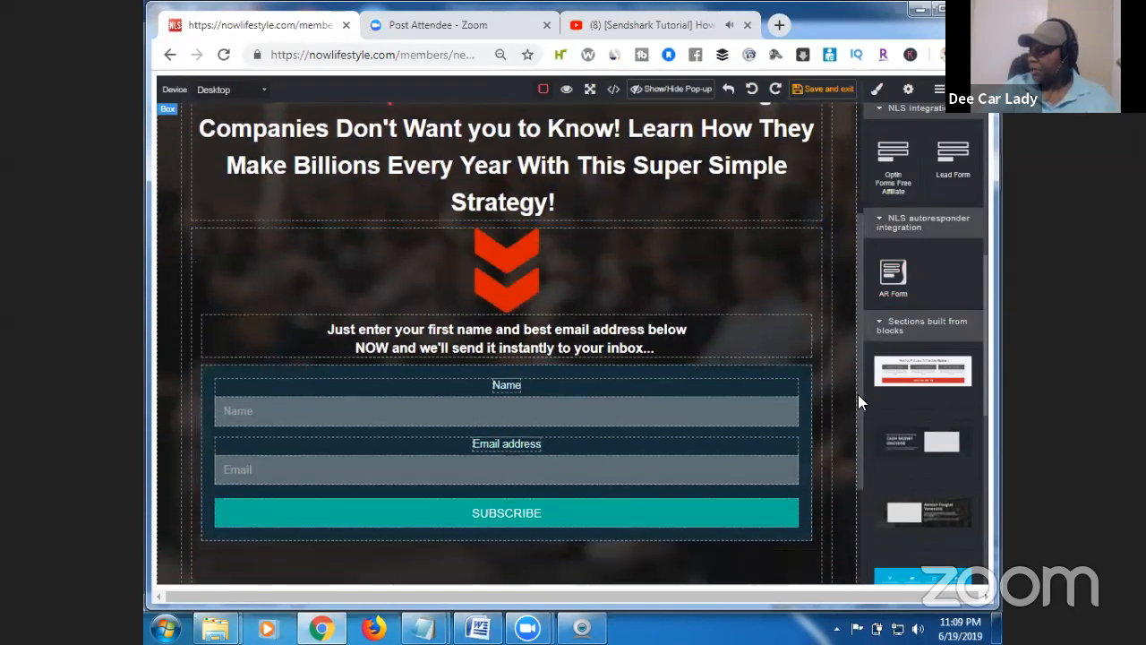
scroll(860, 401, "down", 1)
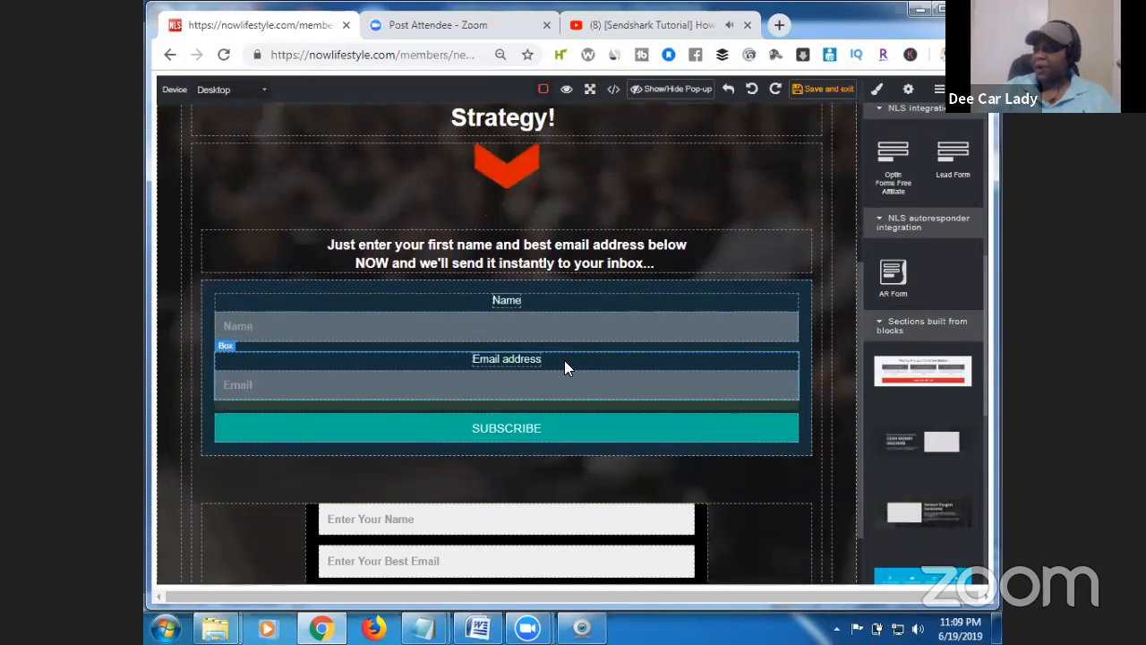
Relabel the form's SUBSCRIBE button to 'Gain Instant Access!' in its settings.
left_click(564, 434)
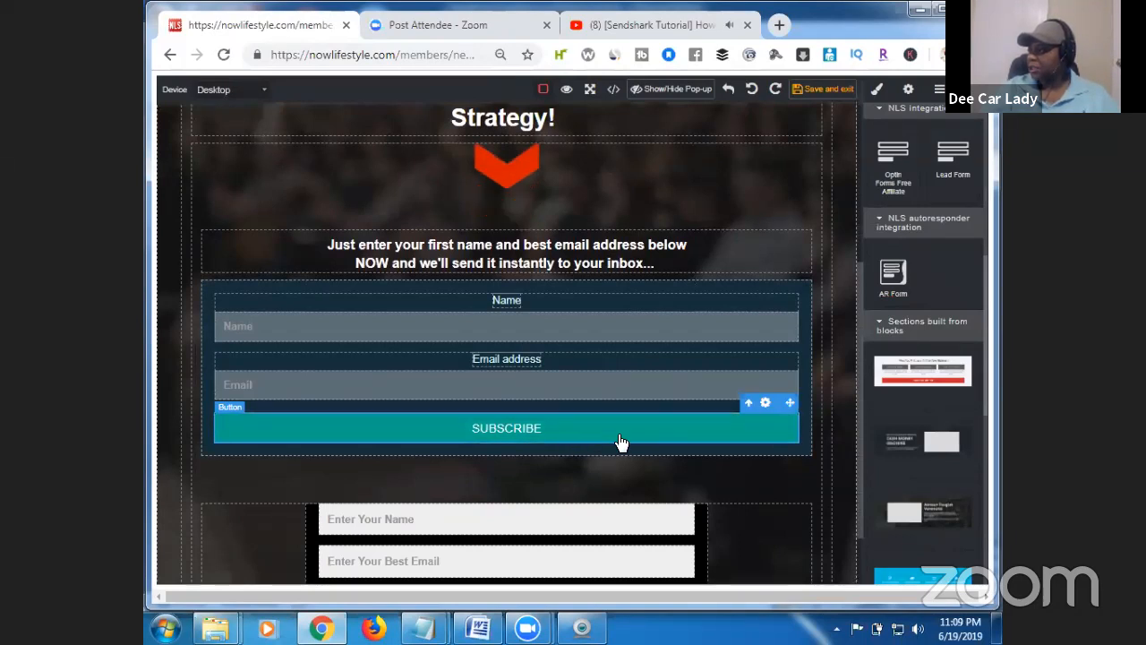
left_click(766, 404)
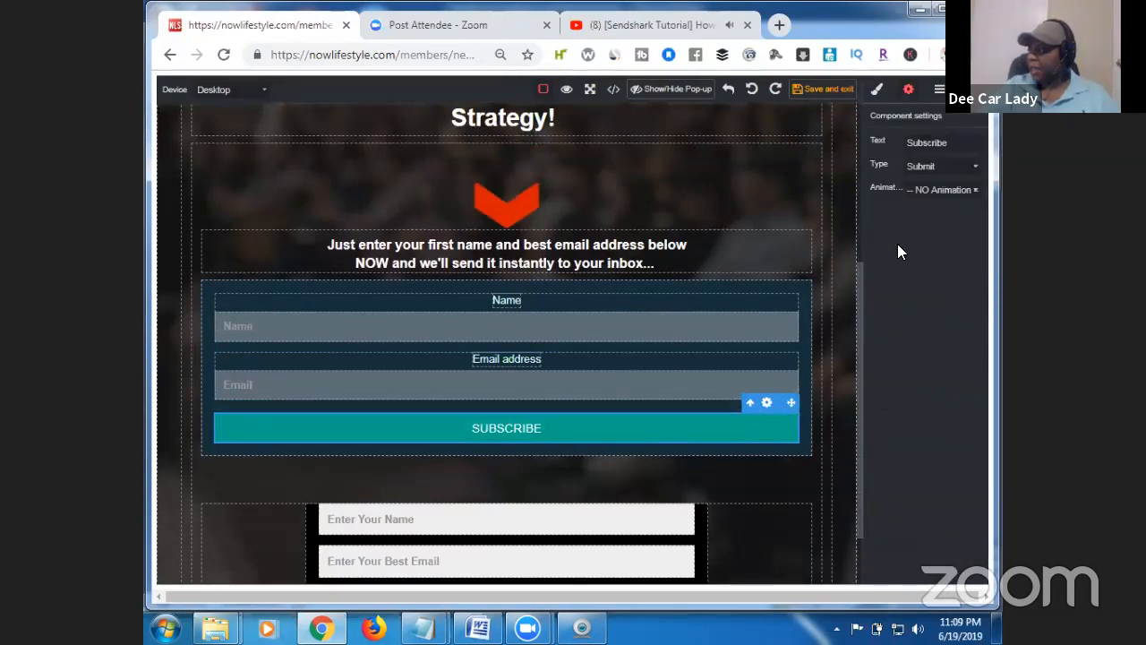
left_click(957, 144)
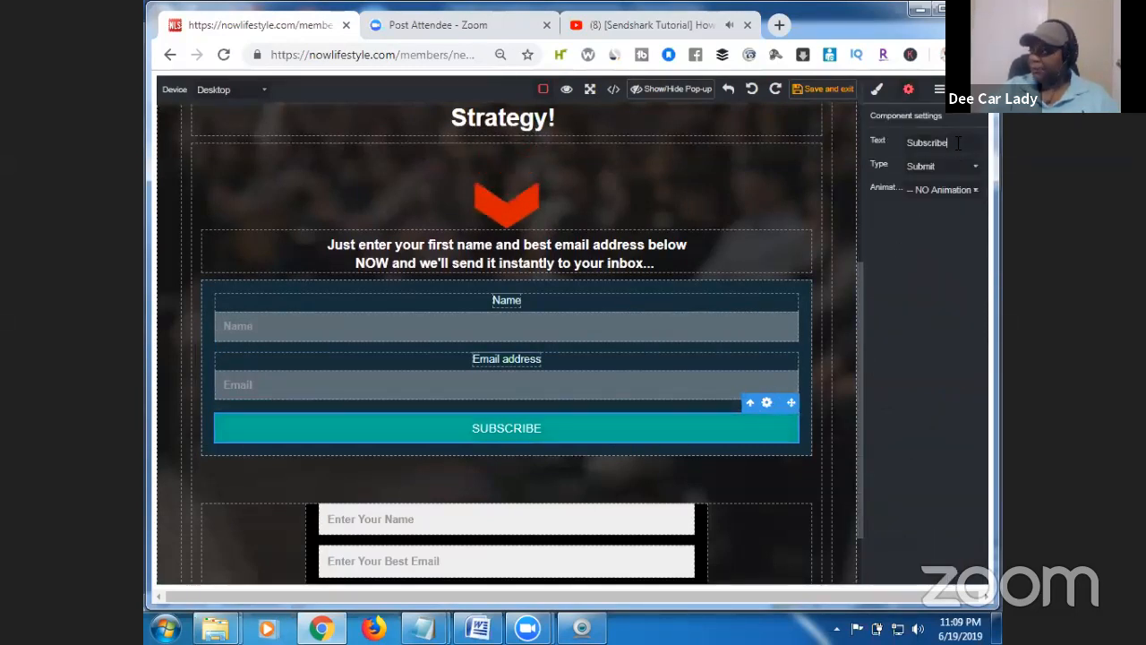
key("BackSpace")
key("BackSpace")
key("BackSpace")
key("BackSpace")
key("BackSpace")
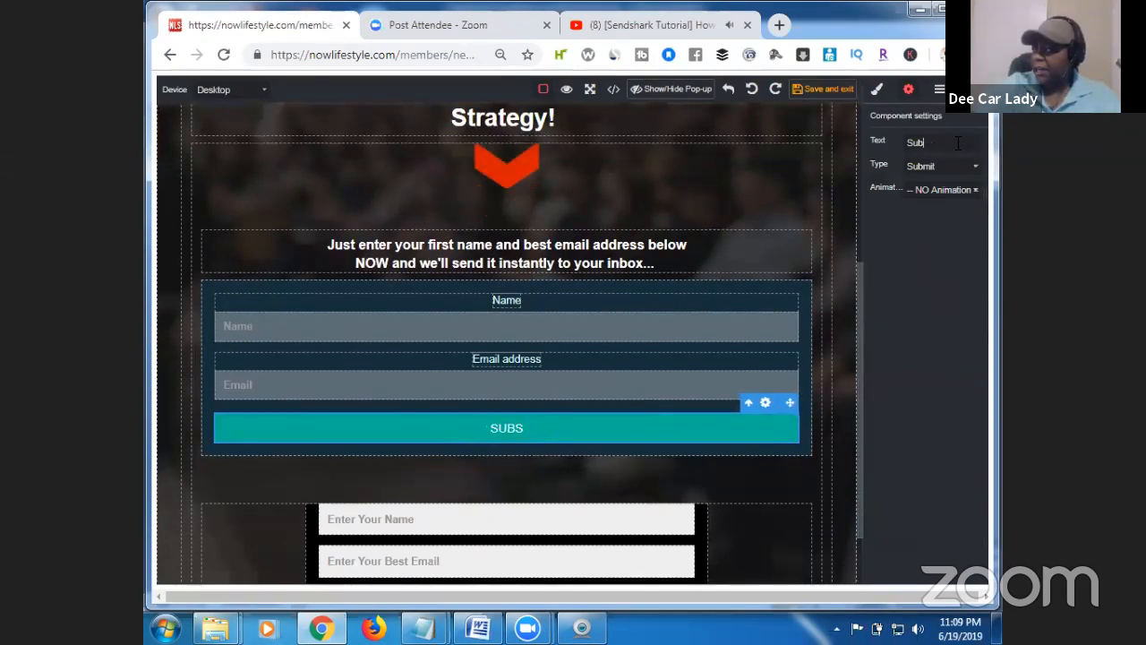
key("BackSpace")
key("BackSpace")
key("BackSpace")
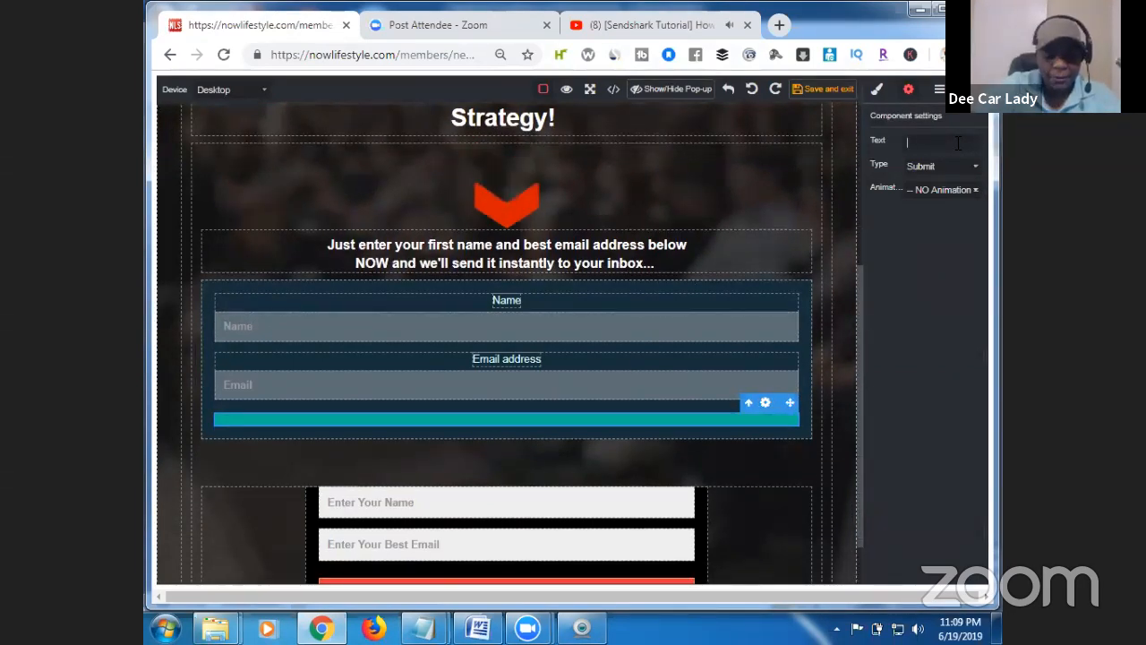
type("Gain")
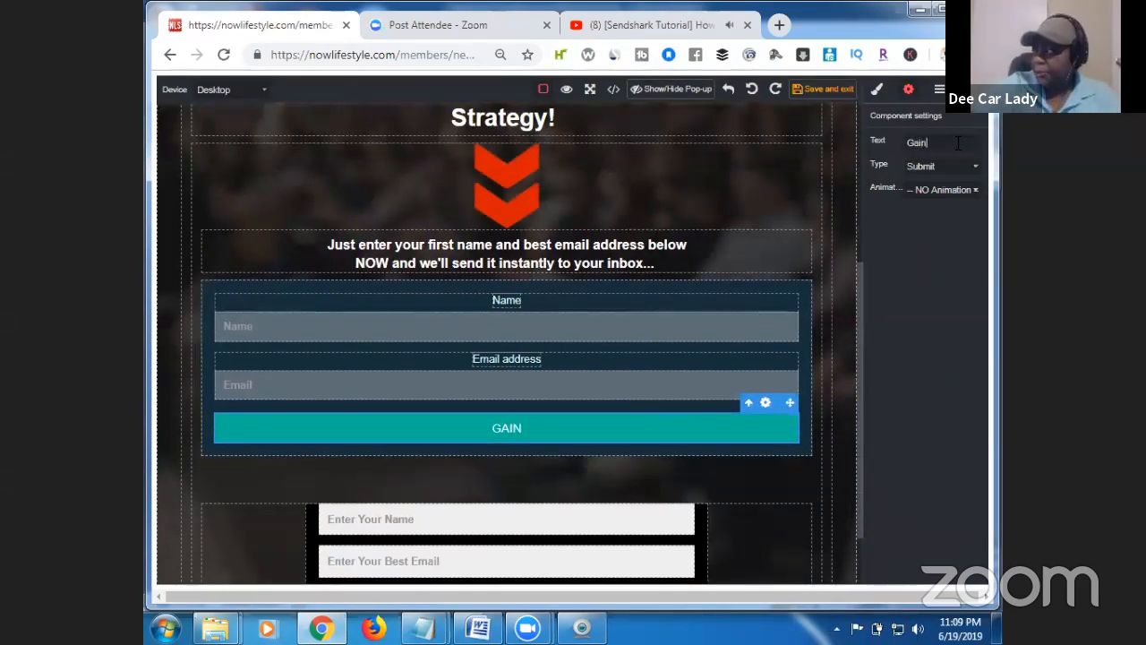
type(" Instant Acces!")
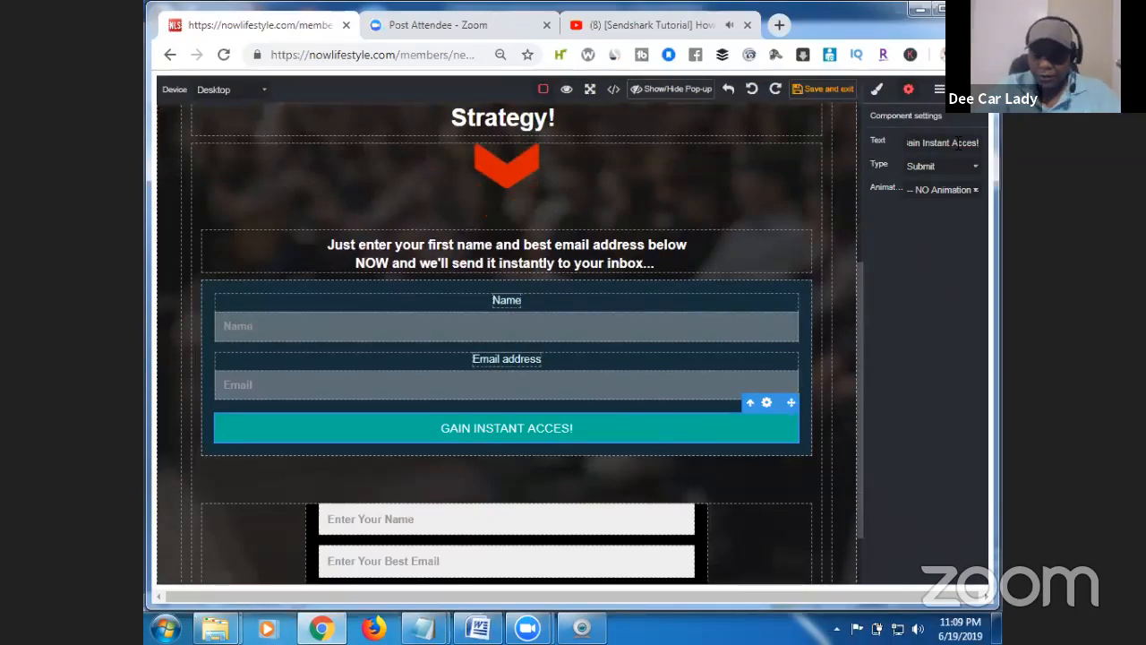
type("s")
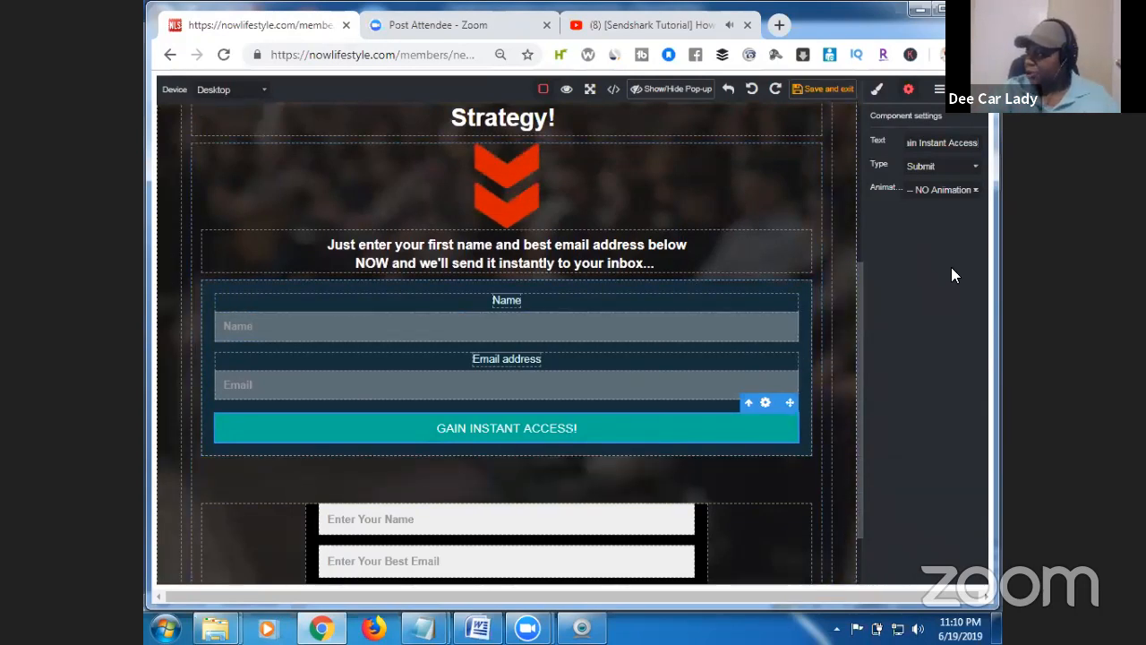
left_click(693, 384)
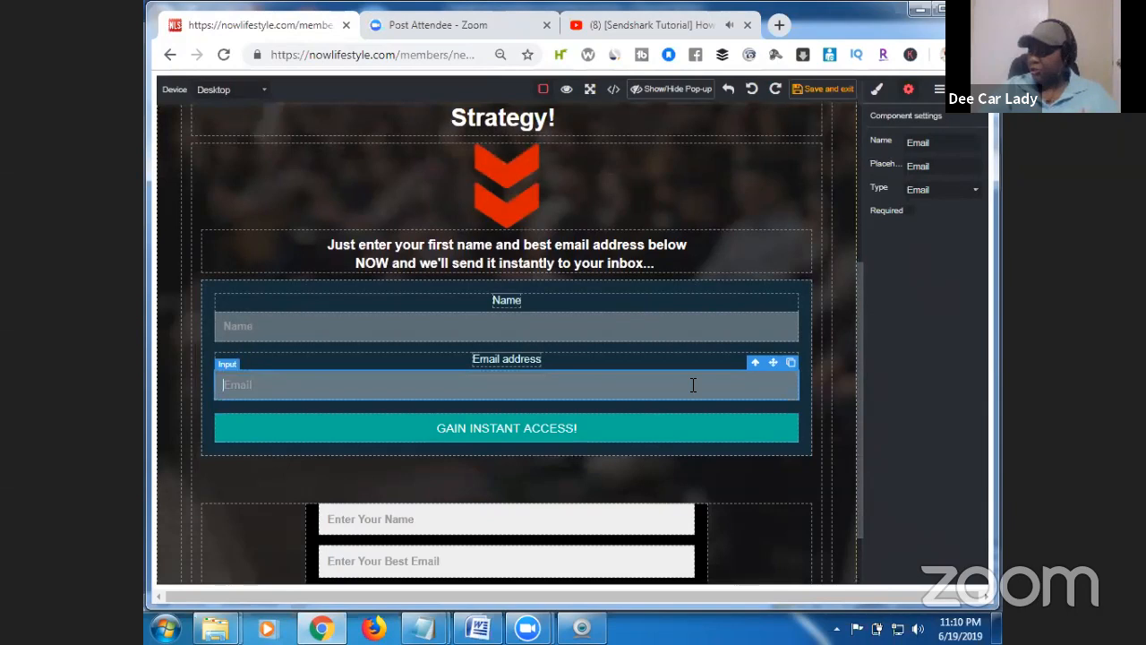
left_click_drag(857, 369, 859, 405)
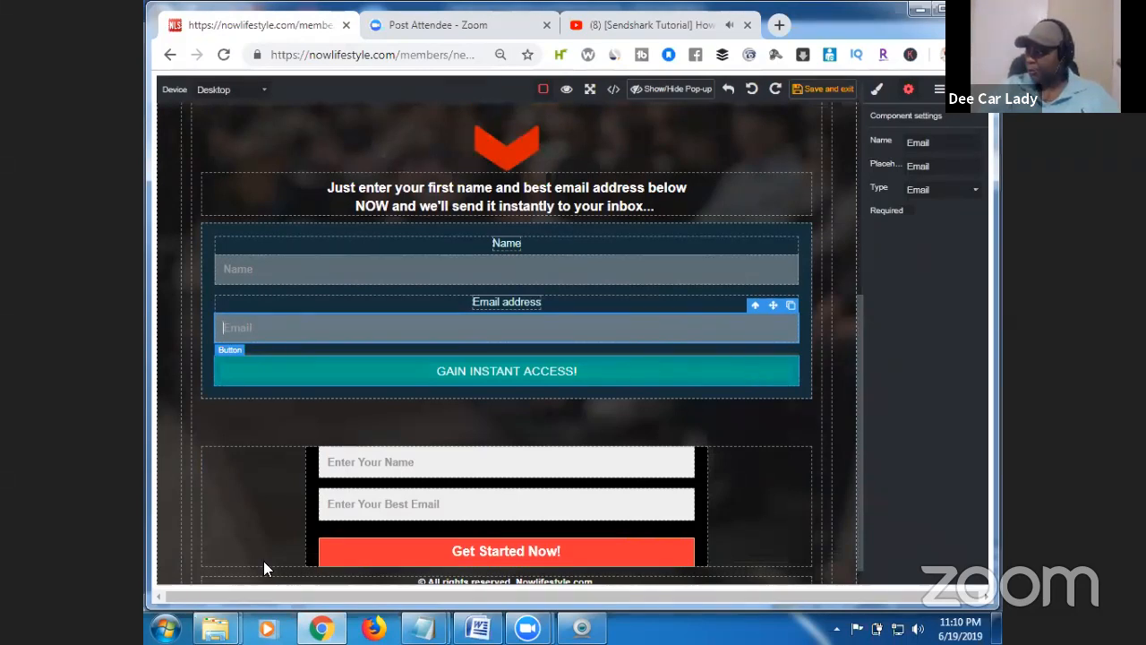
left_click(731, 383)
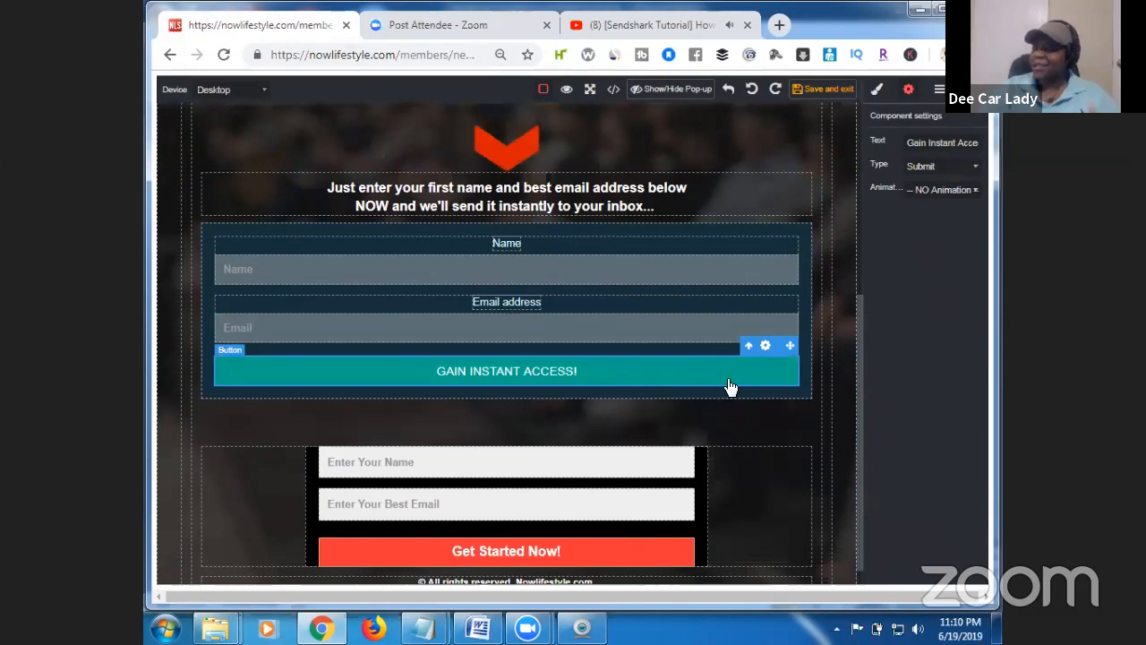
Change the button's background color to orange-red.
left_click(876, 94)
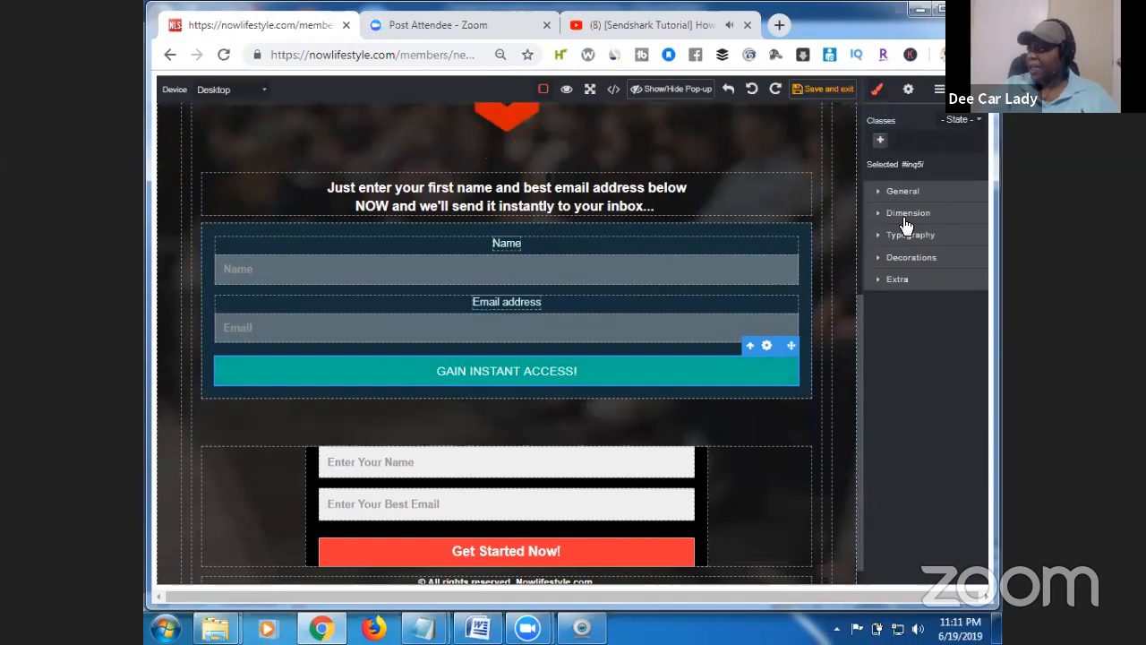
left_click(922, 263)
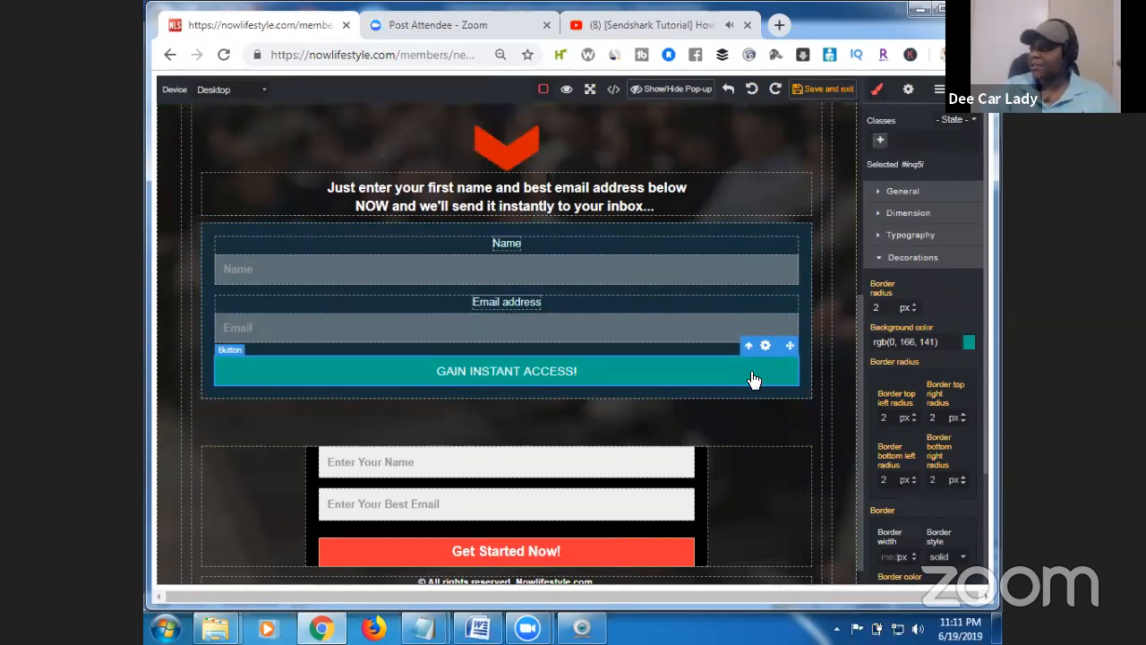
left_click(971, 343)
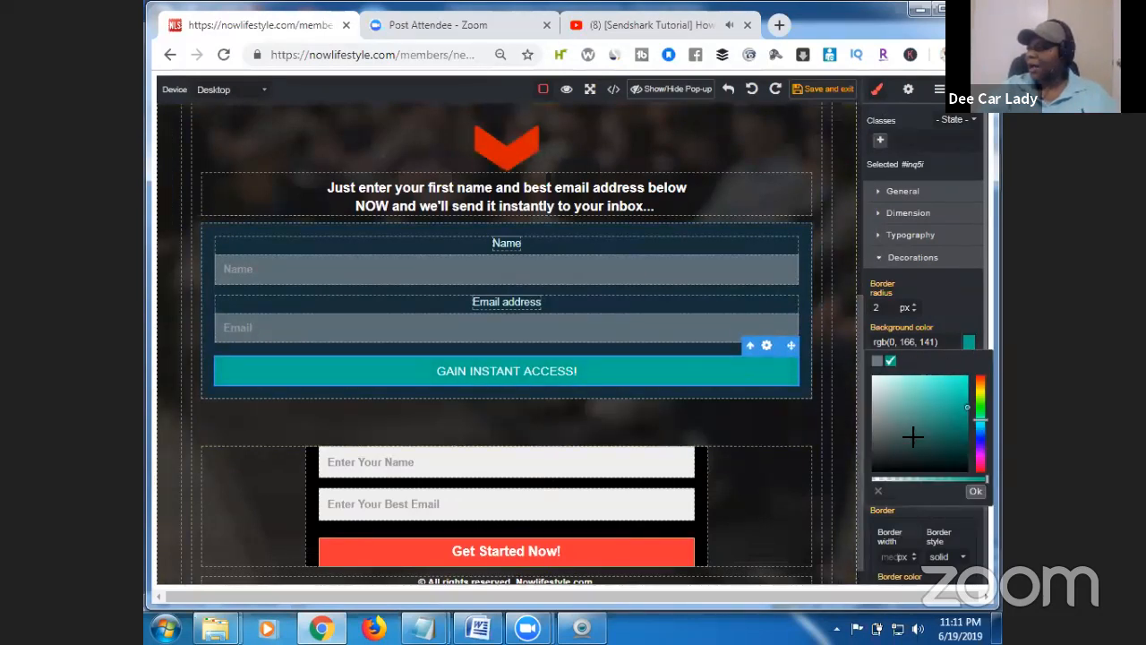
left_click(882, 429)
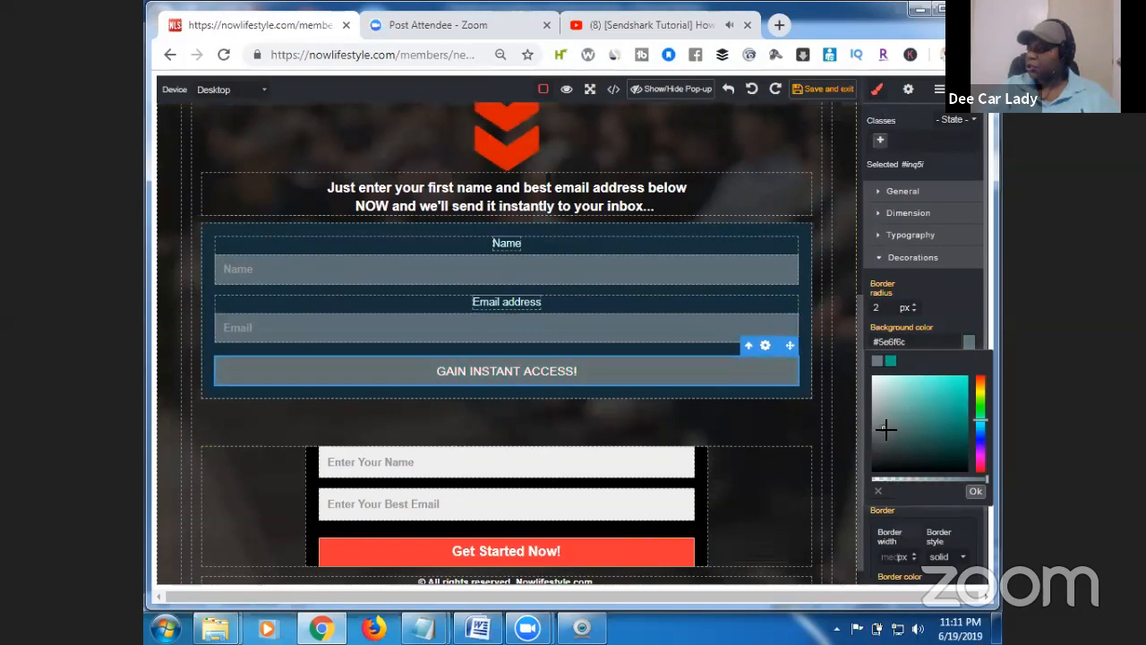
mouse_move(980, 418)
left_mouse_down()
mouse_move(981, 371)
mouse_move(962, 388)
mouse_move(965, 377)
left_mouse_up()
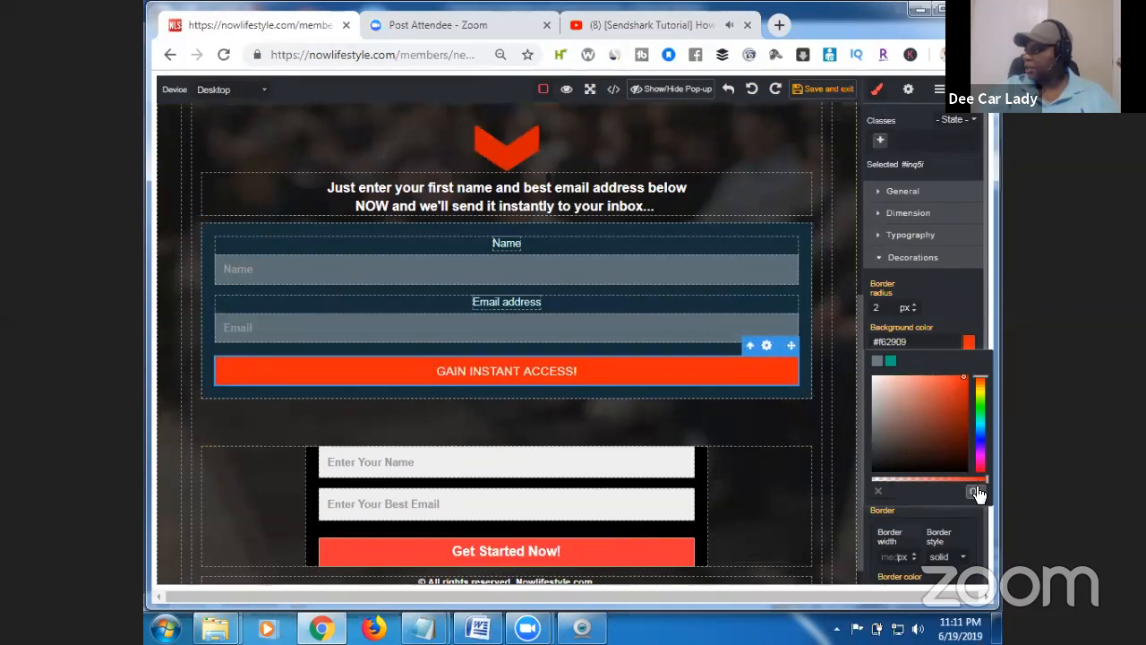
left_click(975, 492)
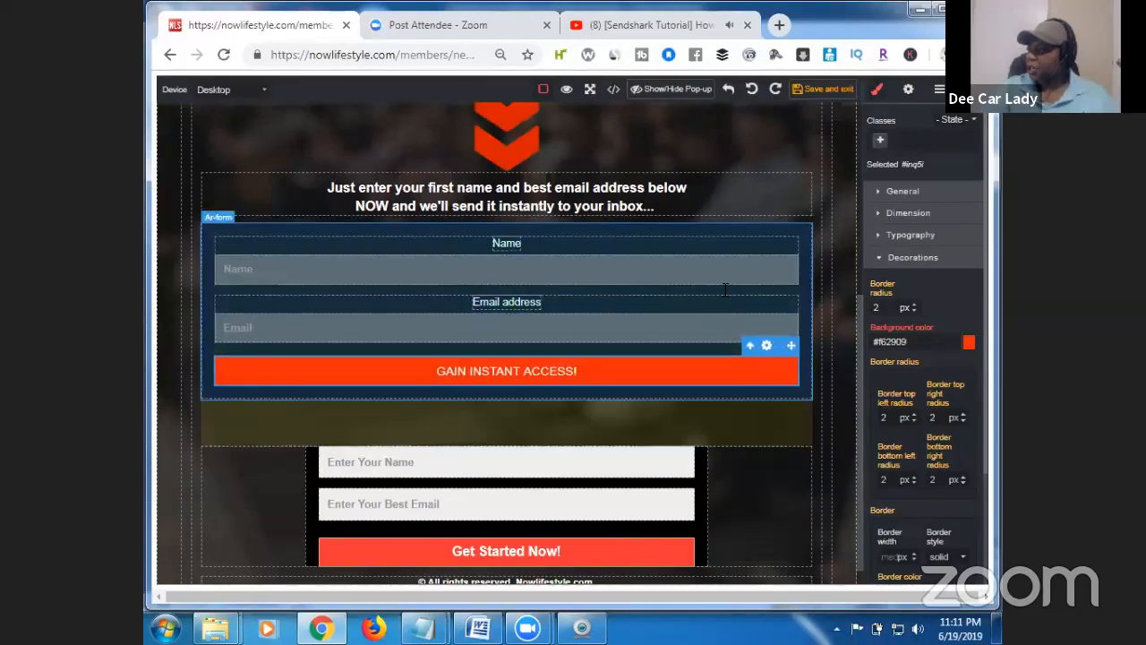
Set the opt-in form container's background color to black (#000000).
left_click(768, 235)
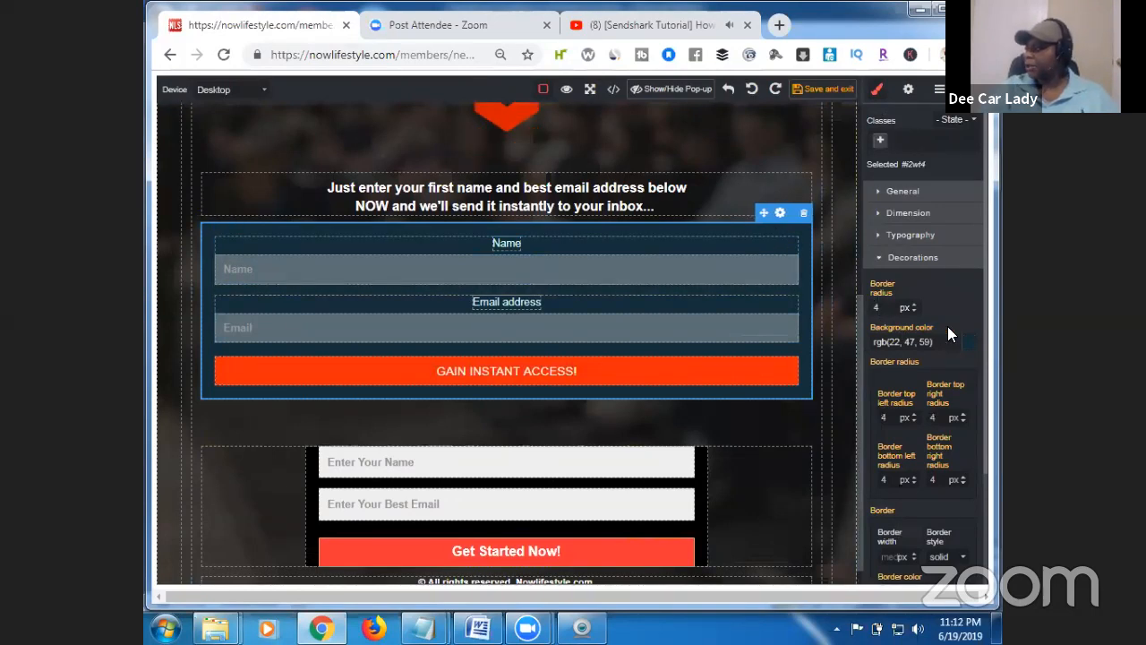
left_click(972, 349)
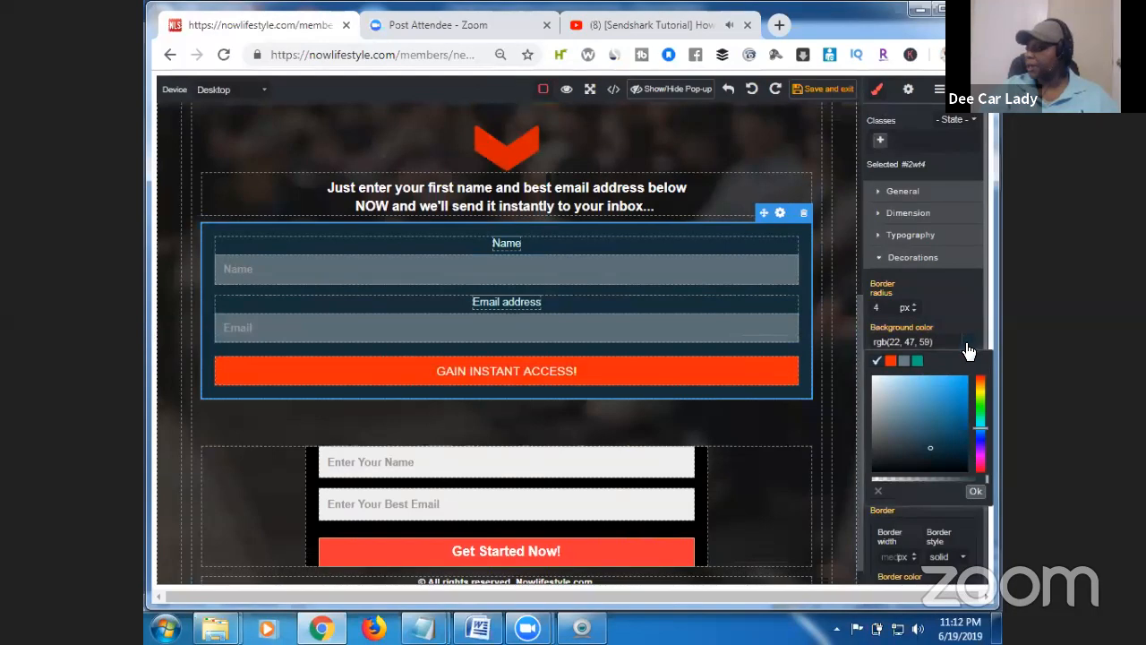
mouse_move(908, 442)
left_mouse_down()
mouse_move(879, 465)
mouse_move(880, 484)
left_mouse_up()
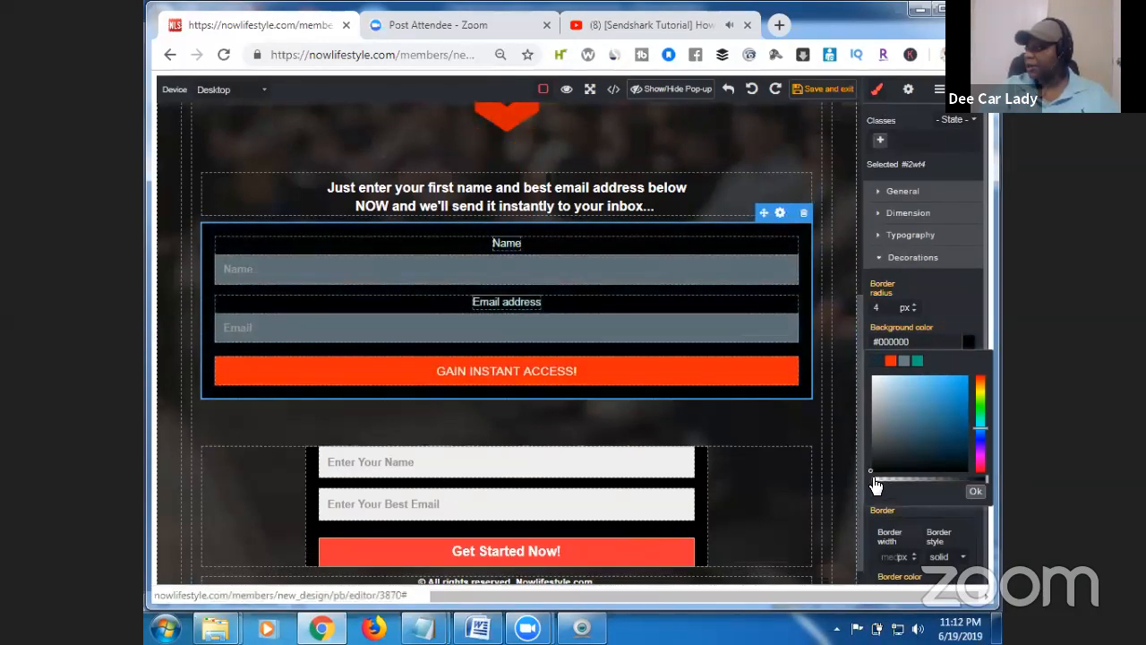
left_click(977, 492)
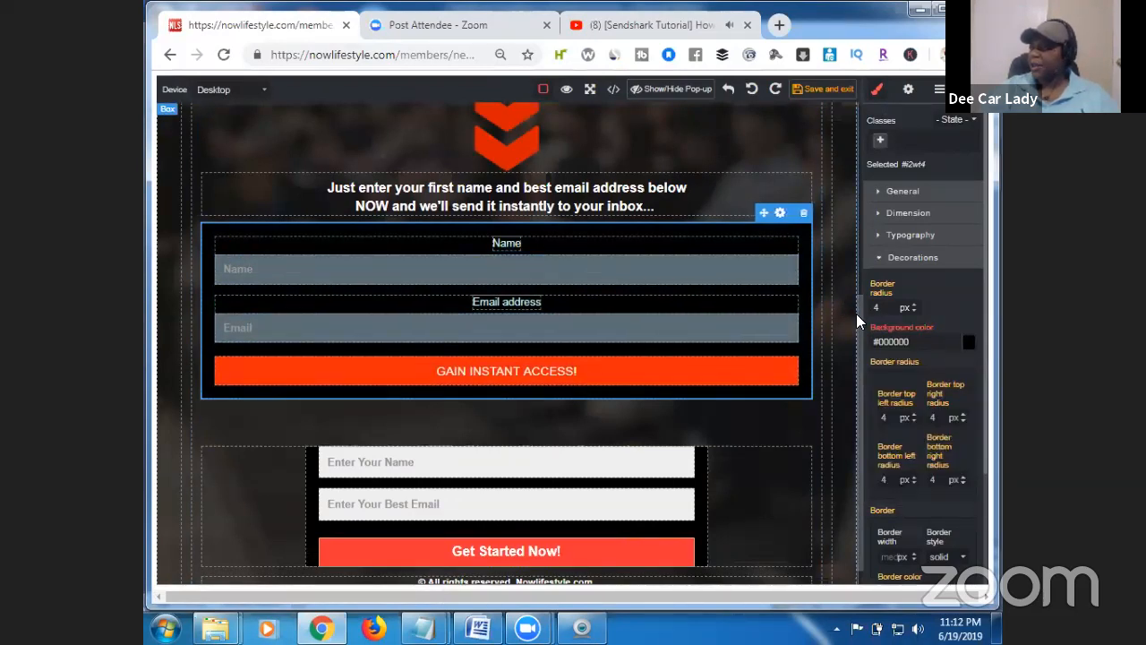
mouse_move(856, 315)
left_mouse_down()
mouse_move(847, 127)
mouse_move(854, 333)
left_mouse_up()
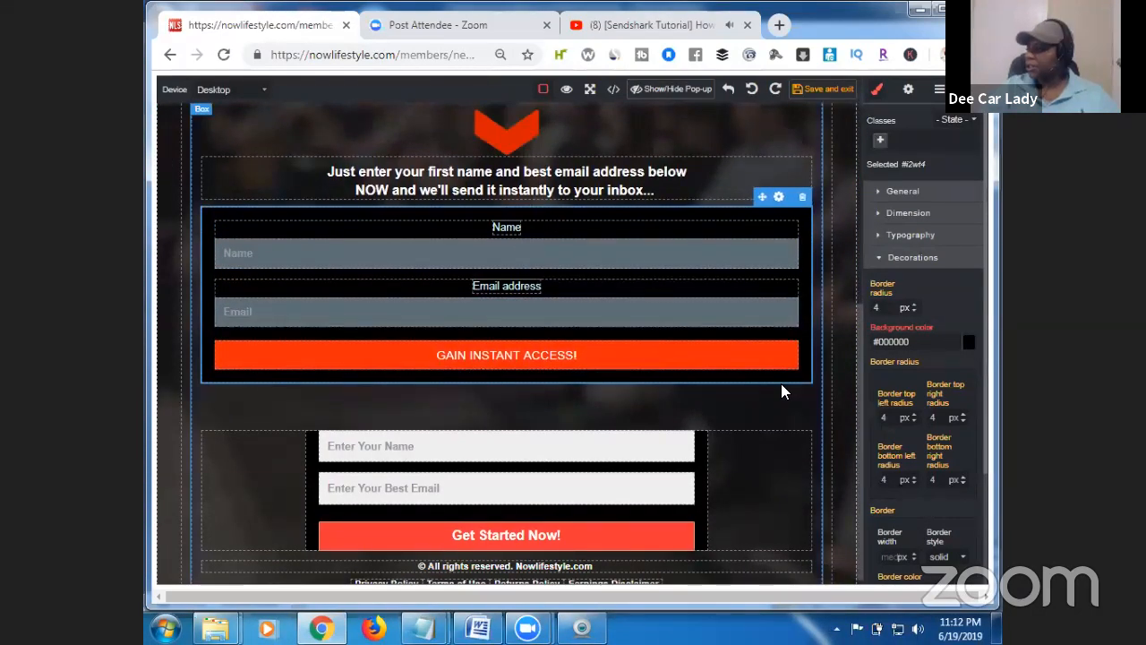
scroll(859, 369, "down", 1)
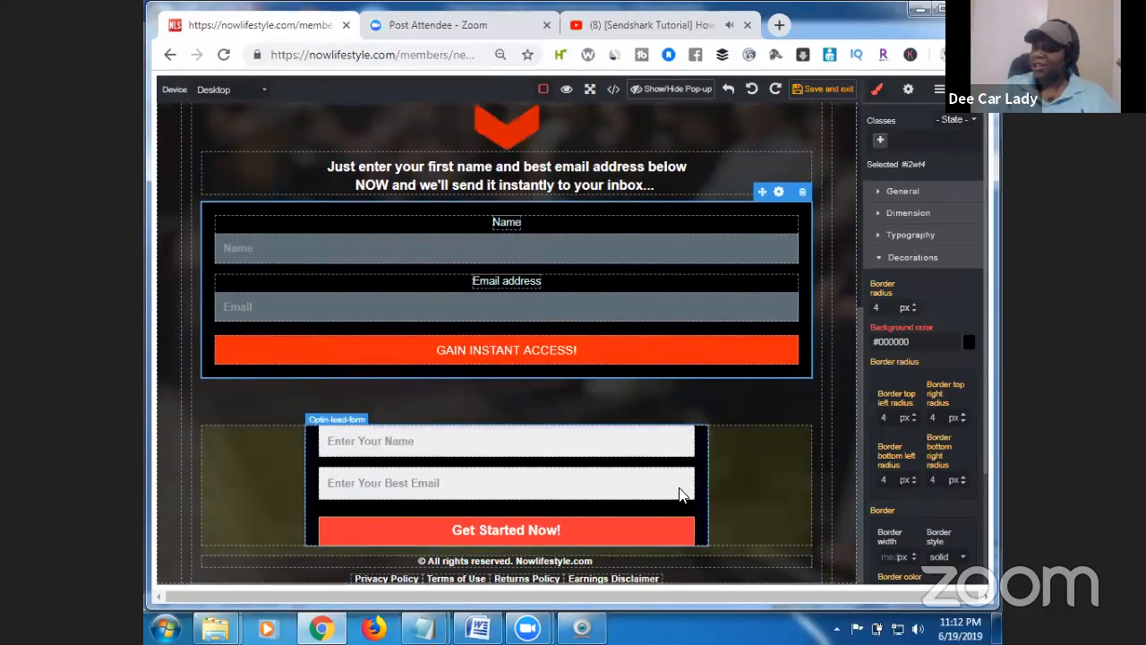
Delete the lower box holding the Get Started Now! opt-in form.
left_click(730, 478)
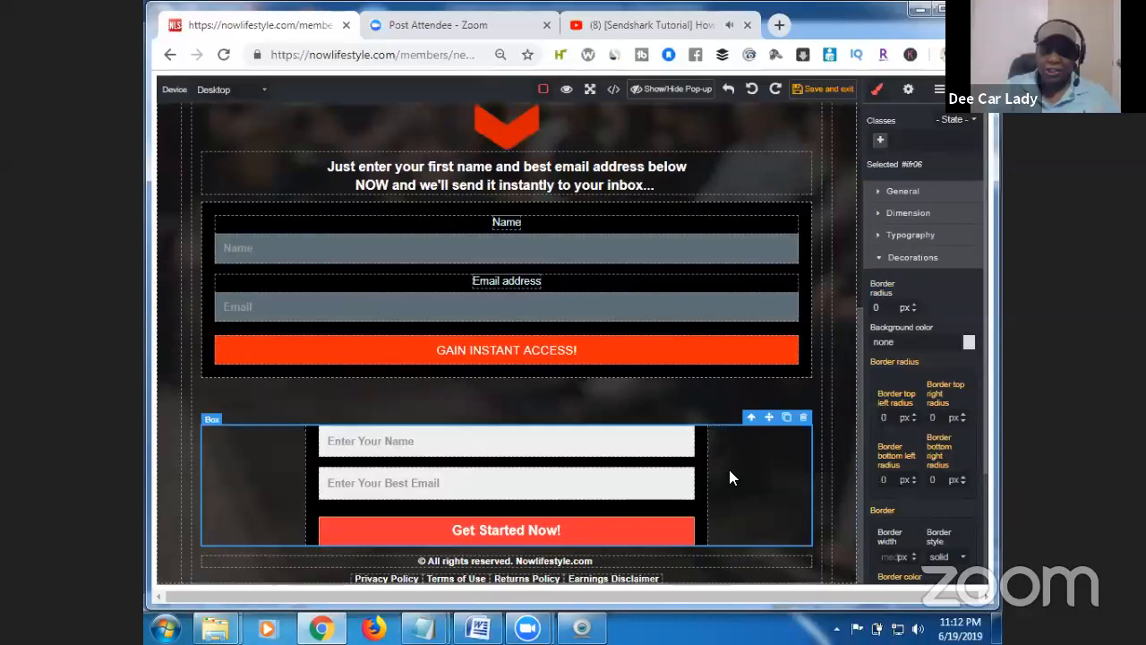
left_click(804, 418)
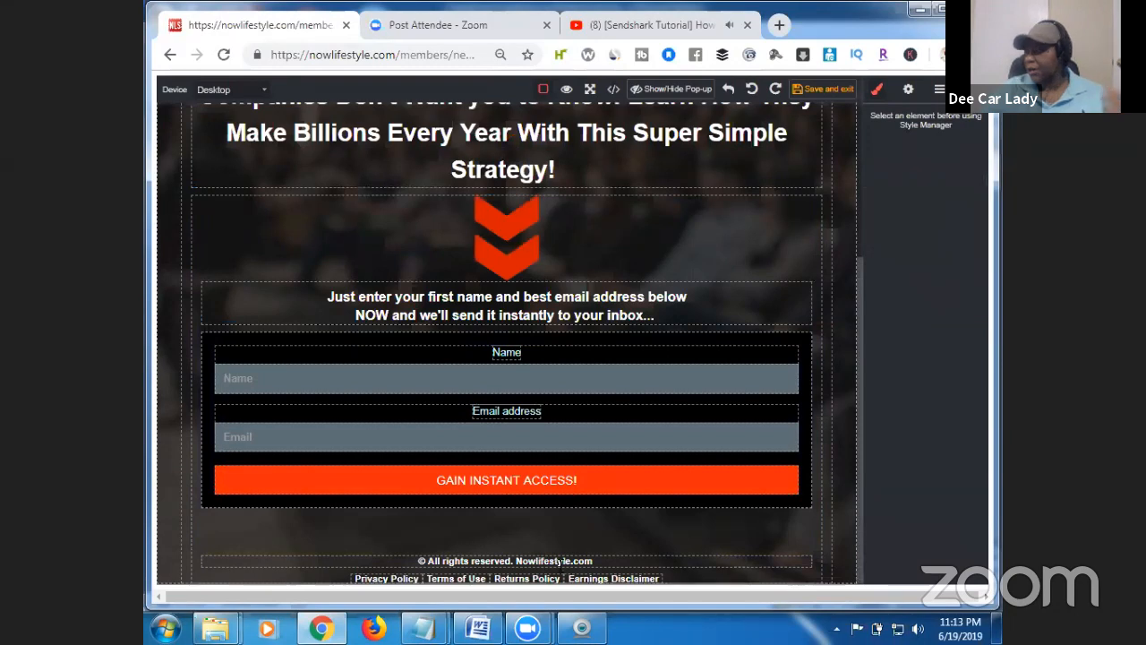
Change the footer copyright site name to DeeCarLady.com.
left_click(608, 562)
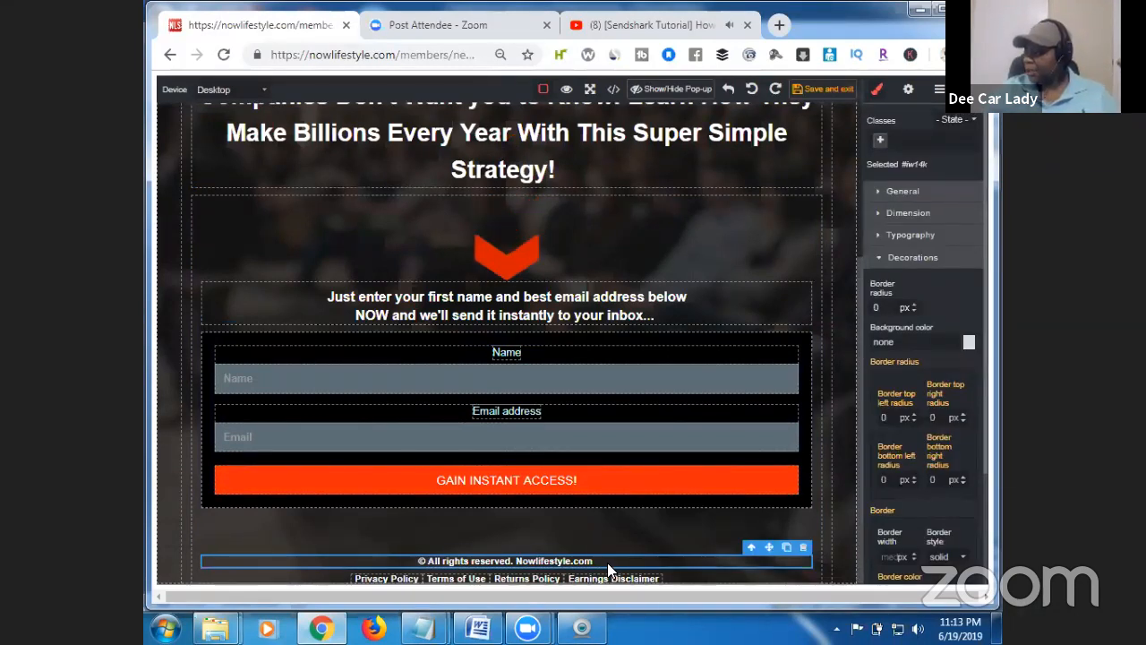
double_click(608, 562)
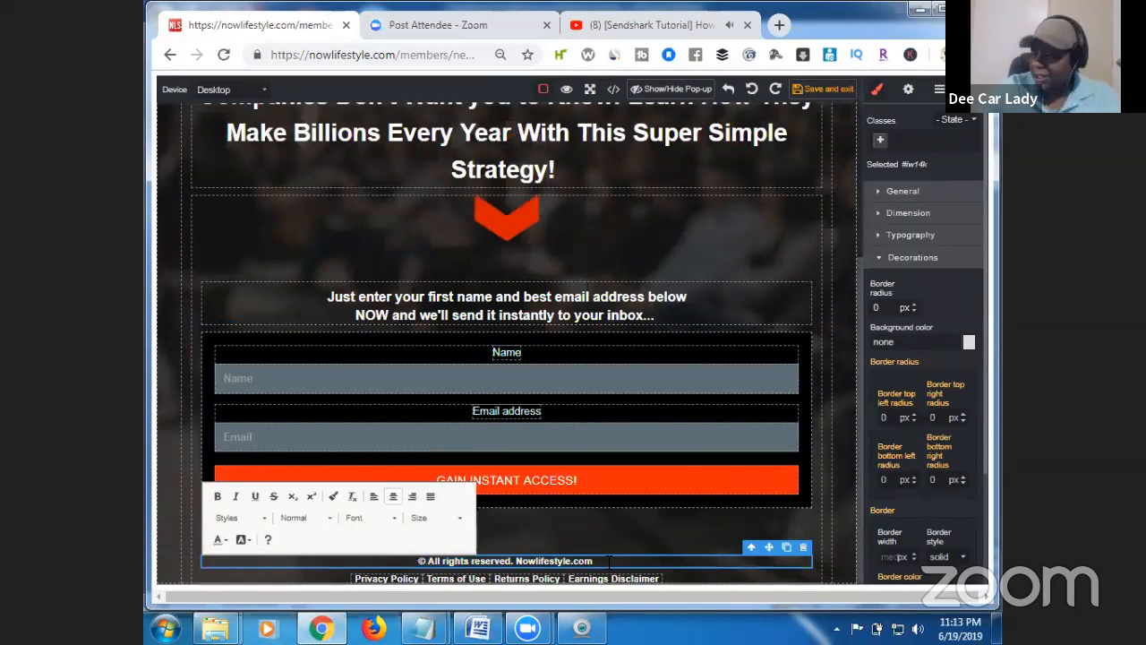
key("BackSpace")
key("BackSpace")
key("BackSpace")
key("BackSpace")
key("BackSpace")
key("BackSpace")
key("BackSpace")
key("BackSpace")
key("BackSpace")
key("BackSpace")
key("BackSpace")
key("BackSpace")
key("BackSpace")
key("BackSpace")
key("BackSpace")
key("BackSpace")
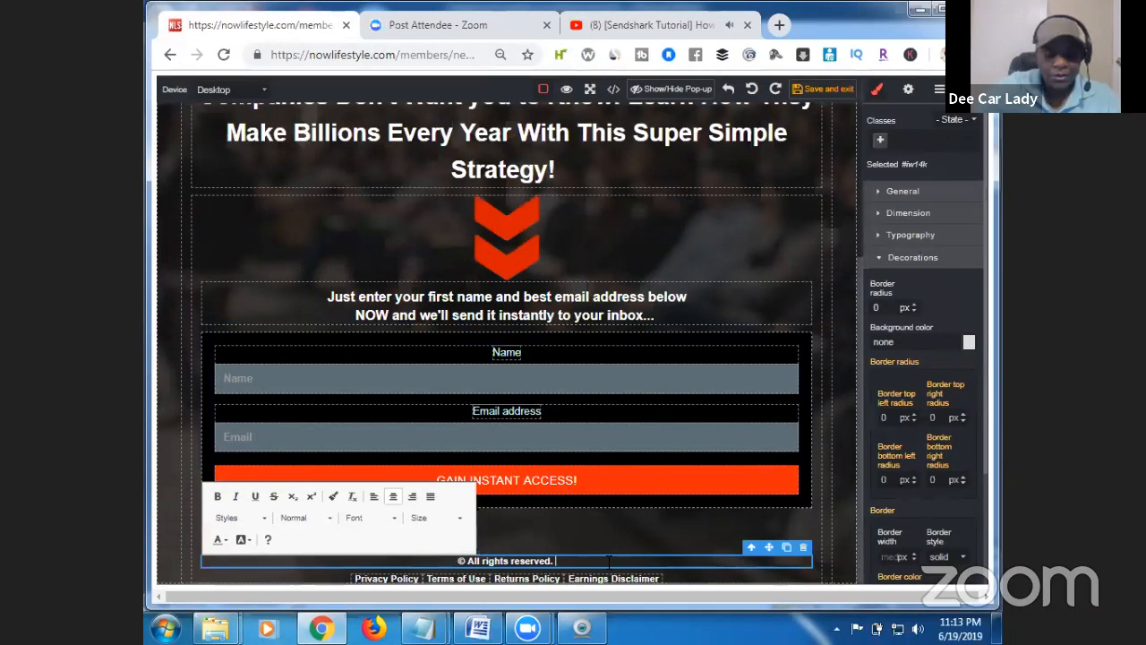
type("DeeC")
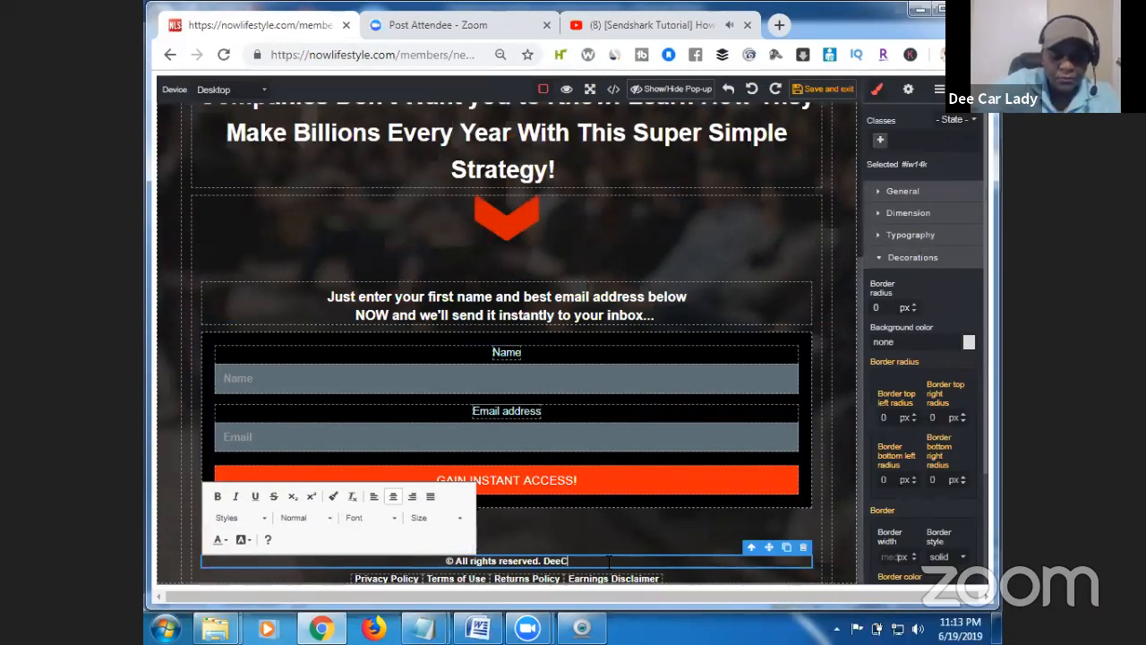
type("arL")
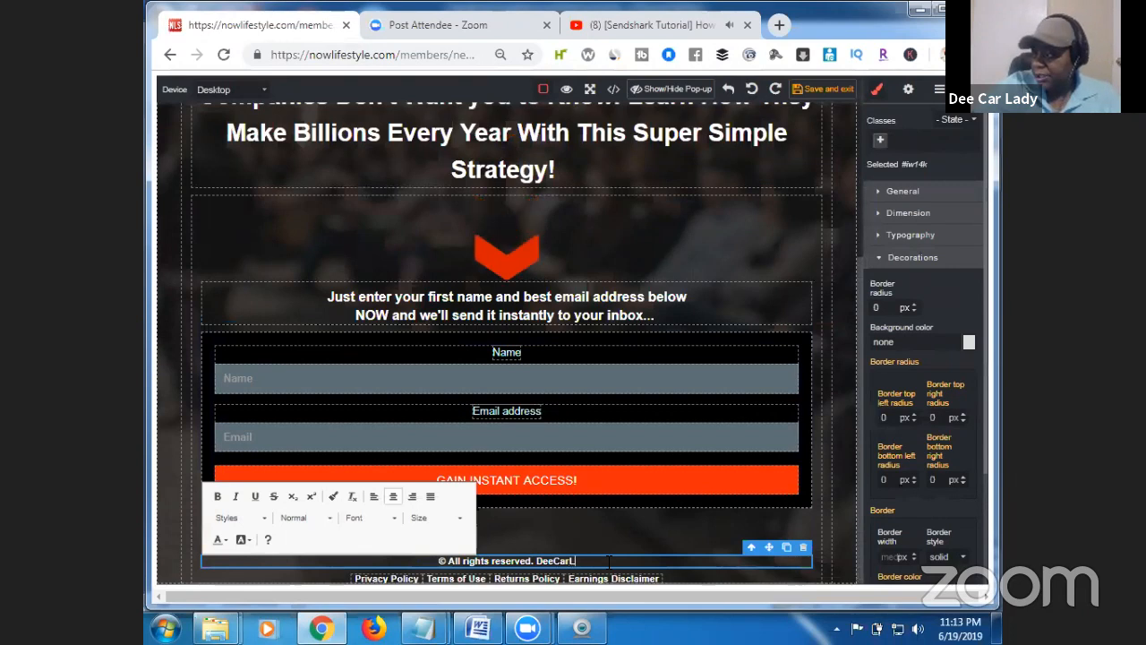
type("ady.com")
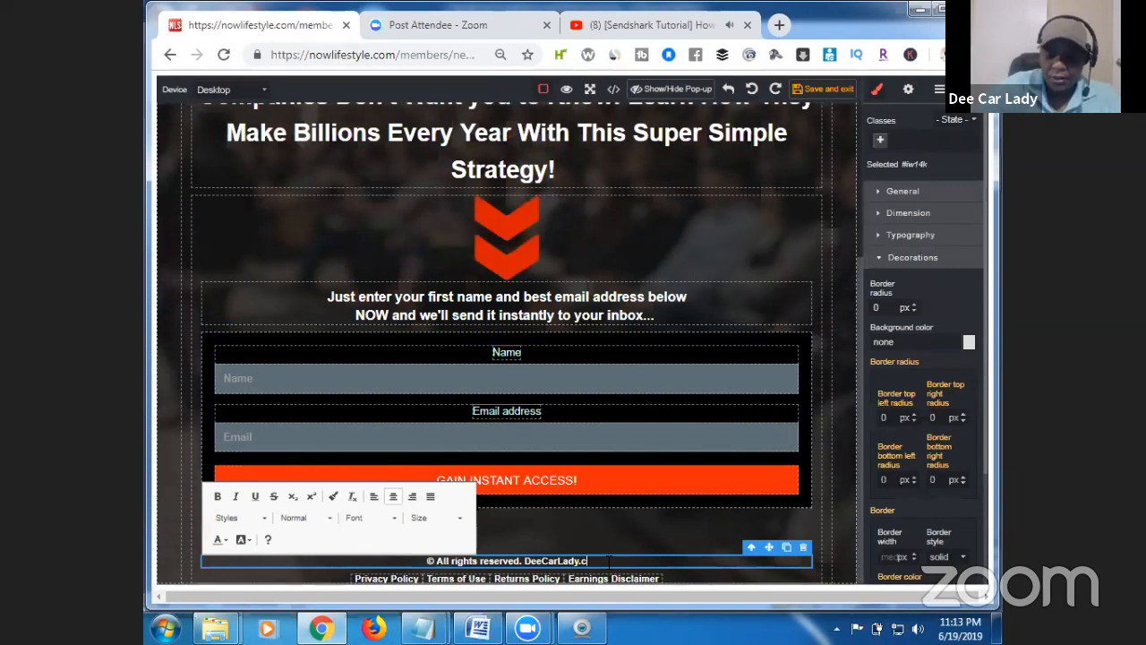
left_click(677, 585)
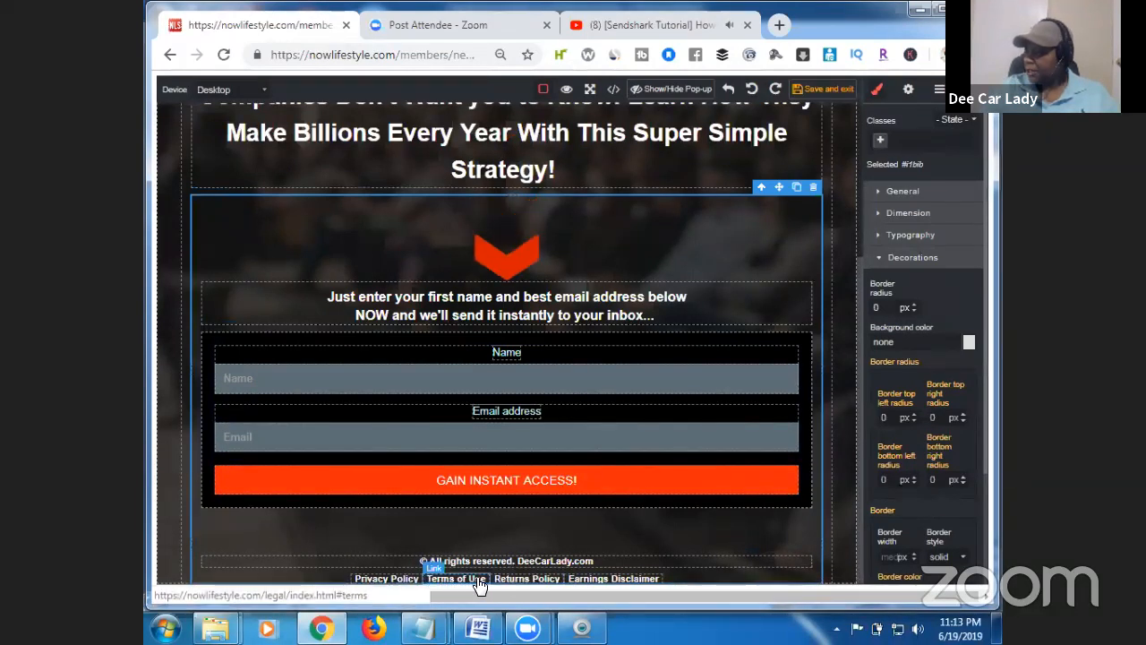
Delete the Returns Policy and Earnings Disclaimer footer links.
left_click(553, 582)
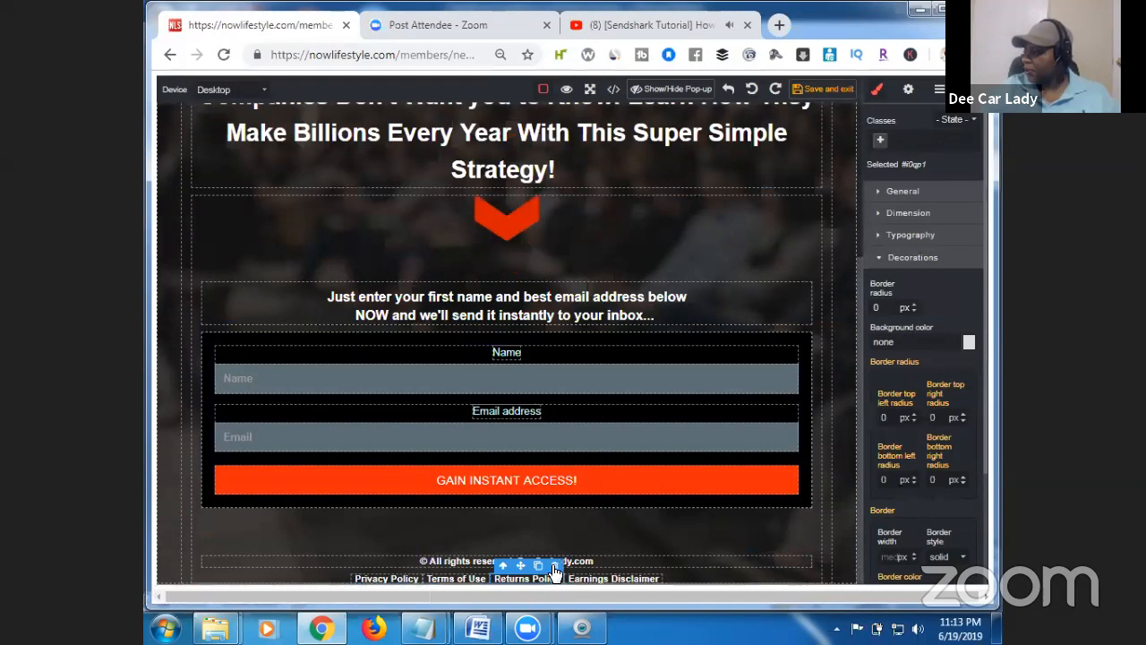
left_click(554, 566)
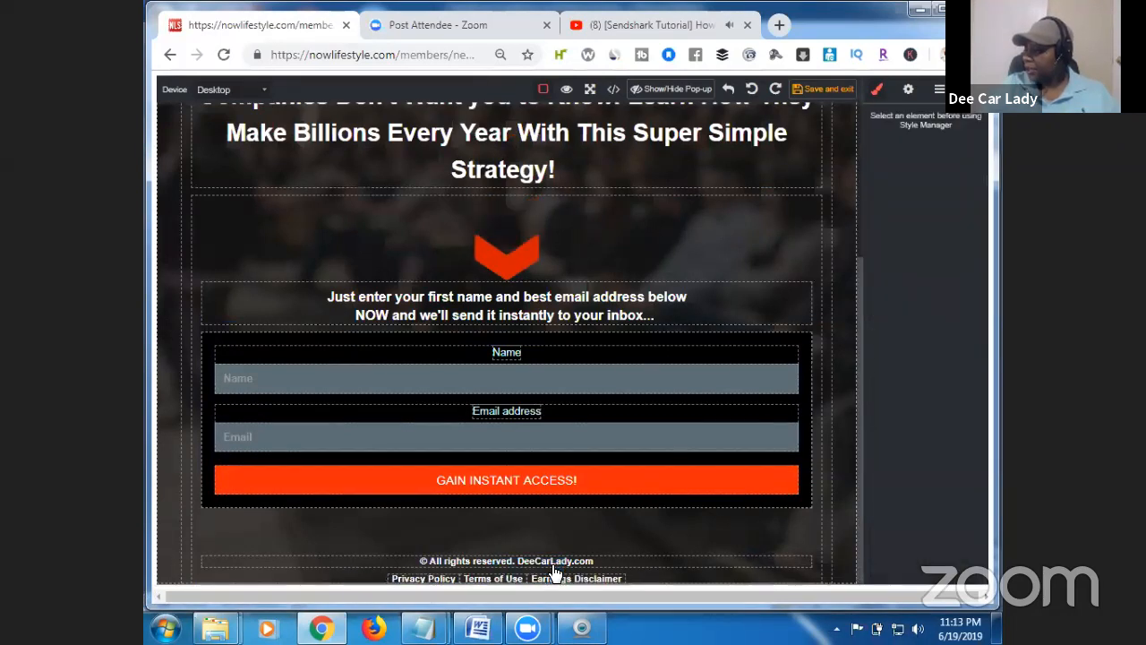
left_click(616, 582)
left_click(616, 565)
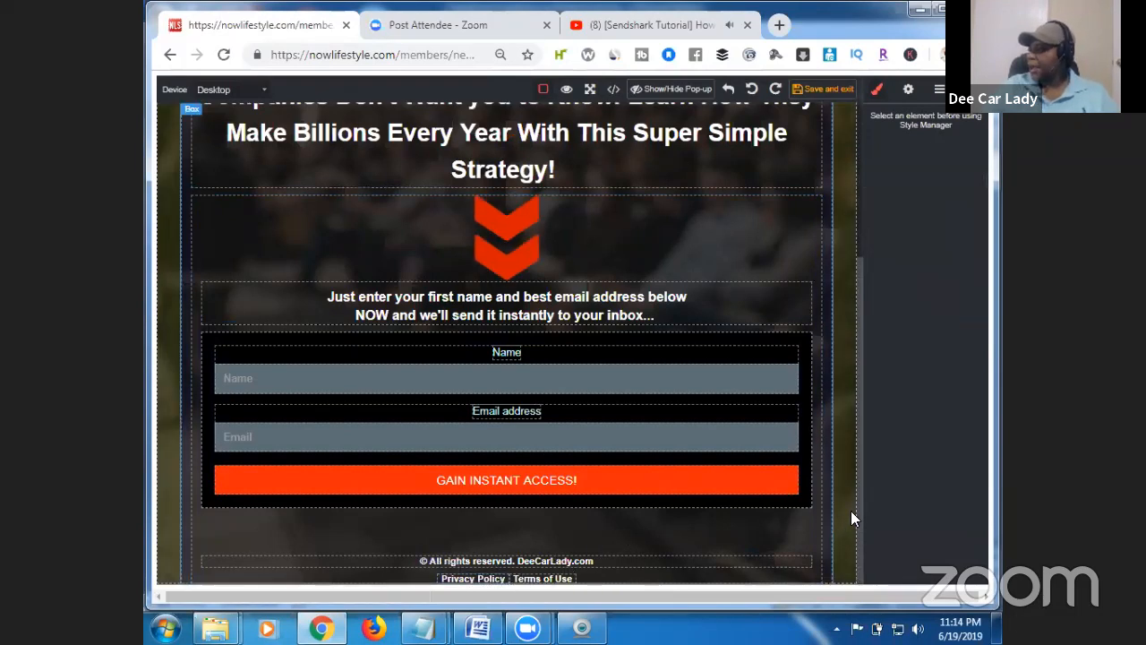
mouse_move(856, 503)
left_mouse_down()
mouse_move(854, 324)
mouse_move(859, 524)
left_mouse_up()
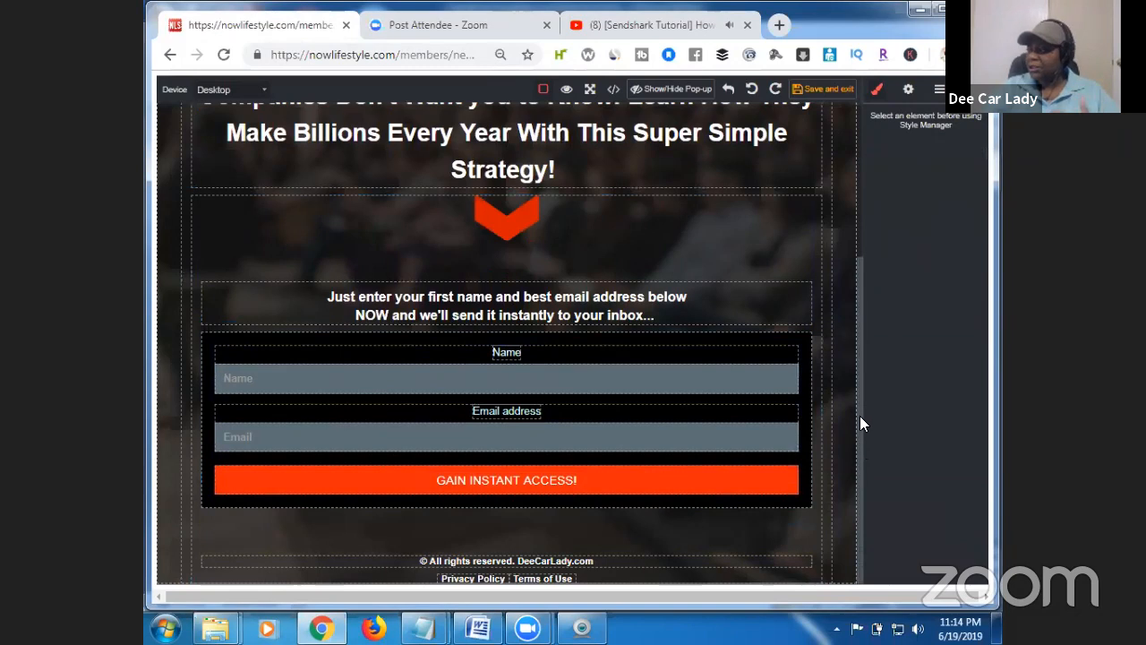
scroll(859, 416, "up", 1)
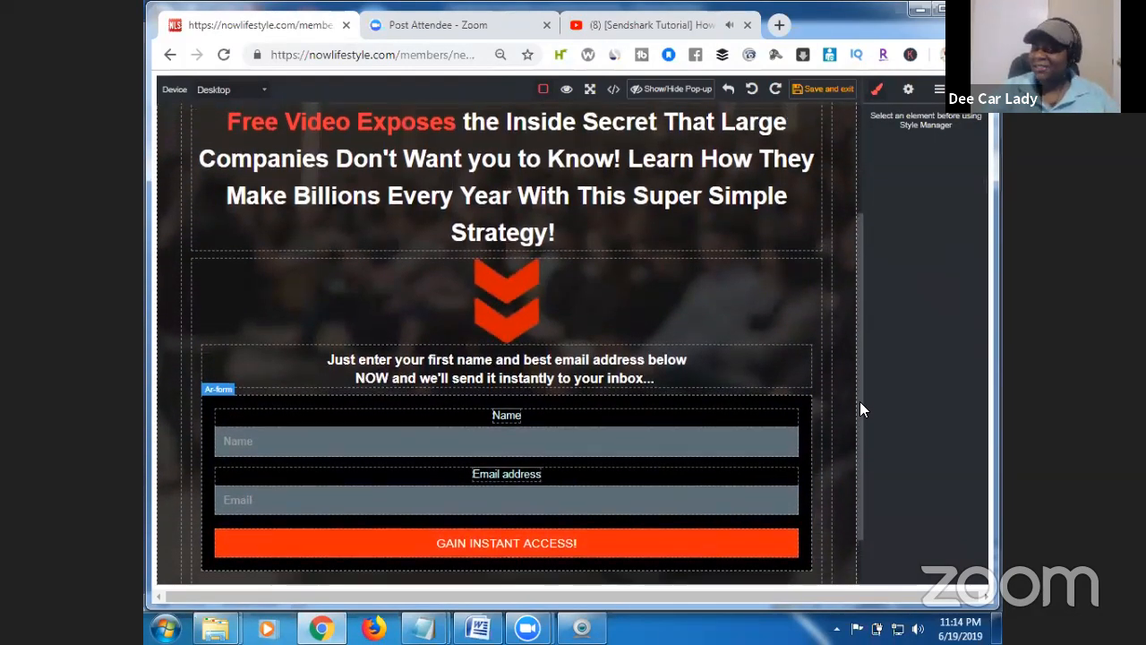
scroll(860, 401, "up", 3)
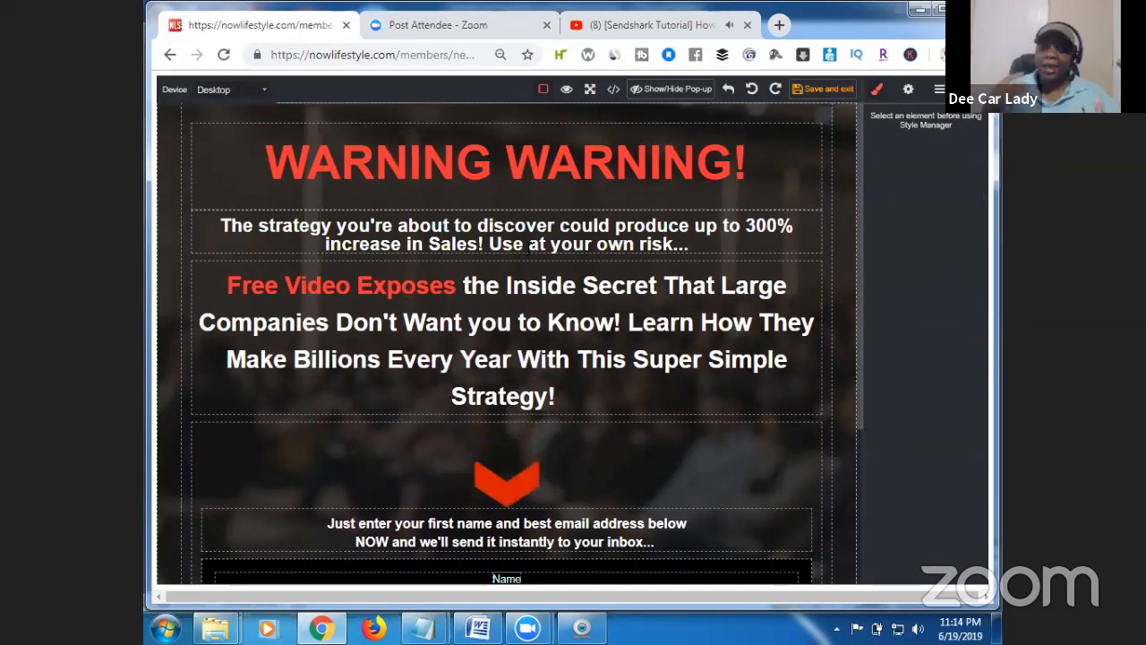
Preview the landing page, then save it and return to the Page Builder Dashboard.
left_click(566, 89)
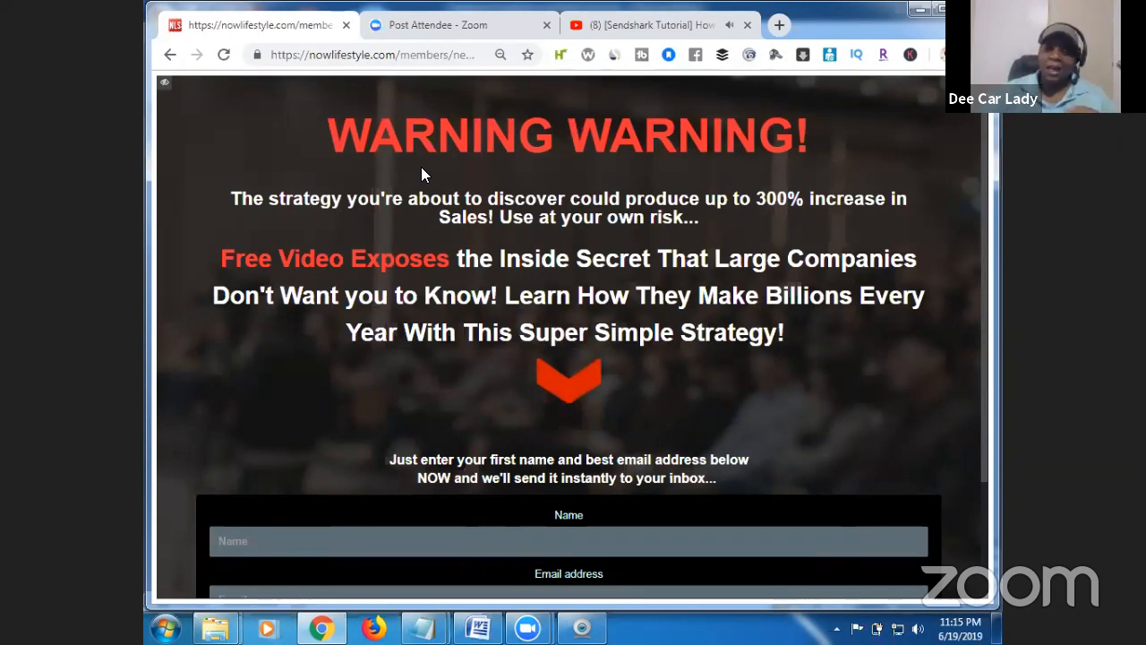
left_click(165, 86)
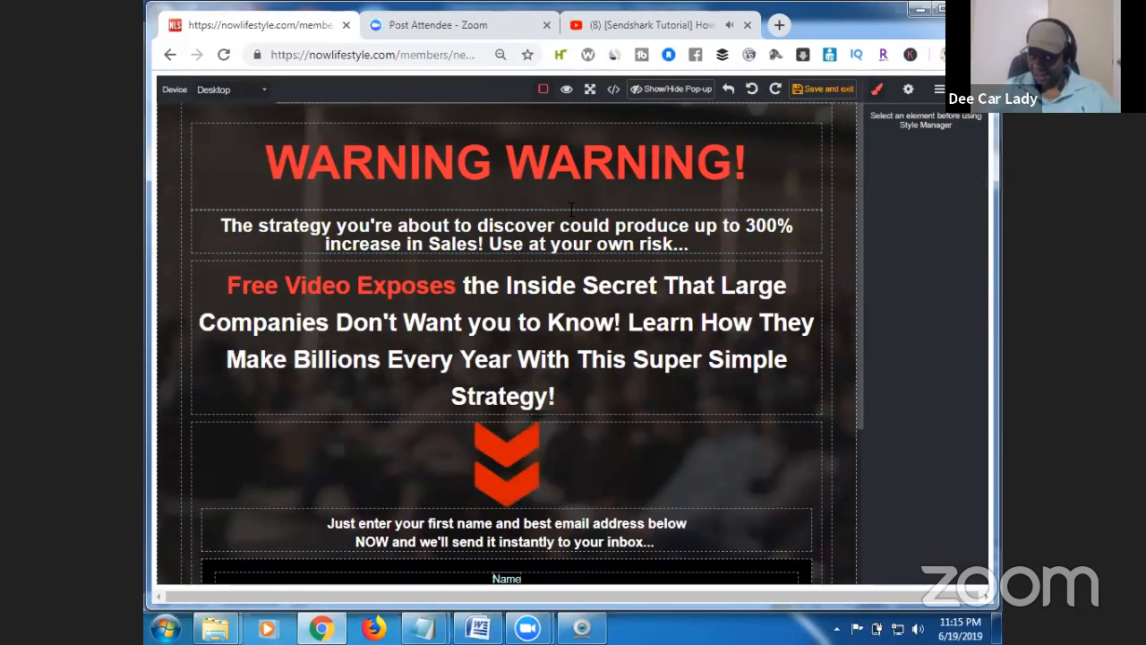
left_click(824, 89)
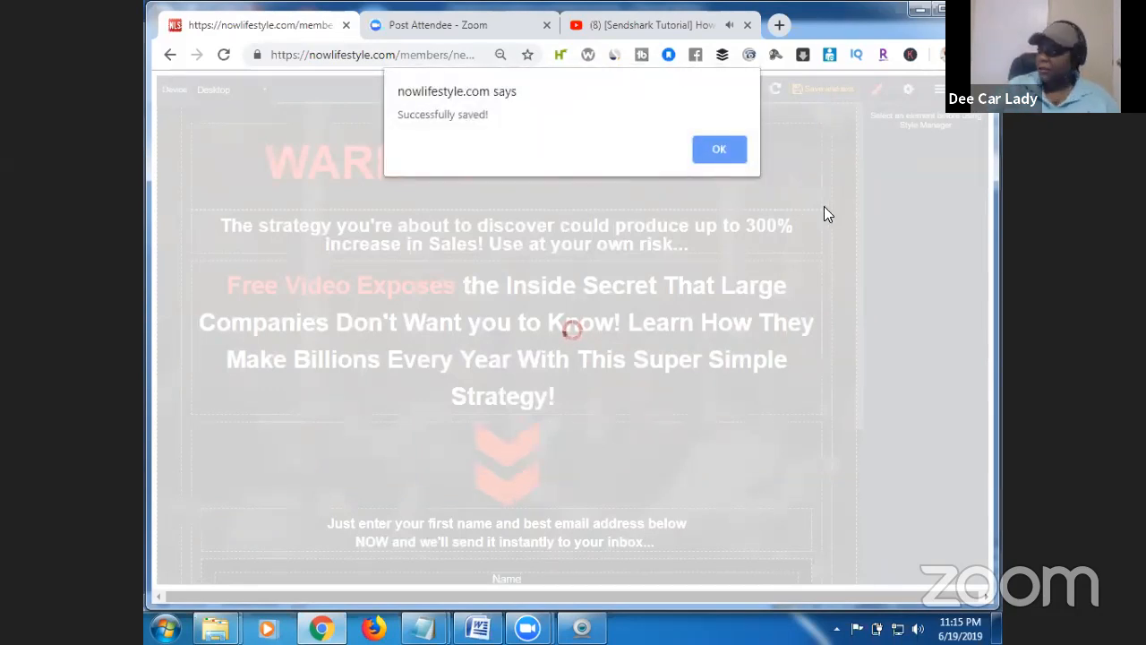
left_click(720, 150)
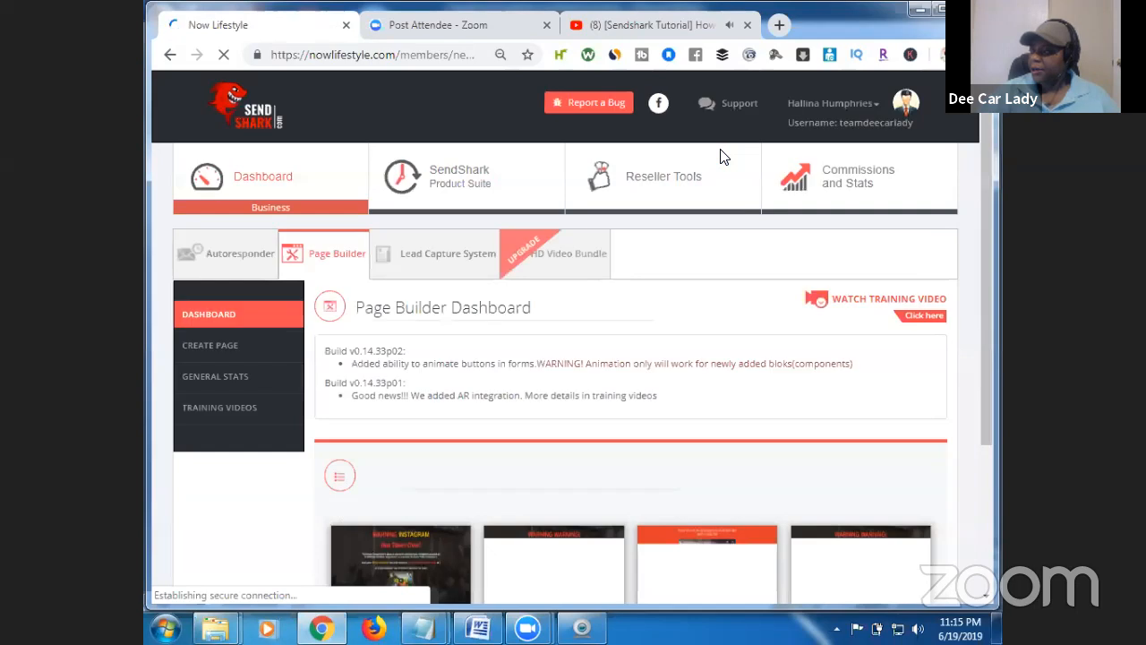
left_click_drag(983, 308, 984, 444)
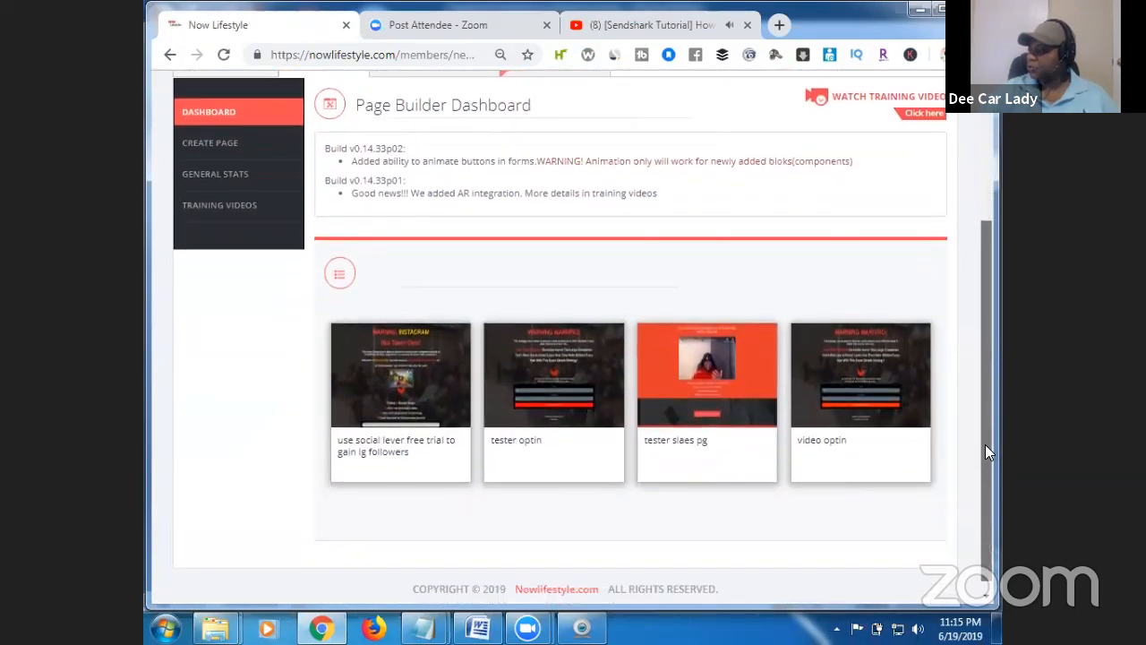
mouse_move(913, 377)
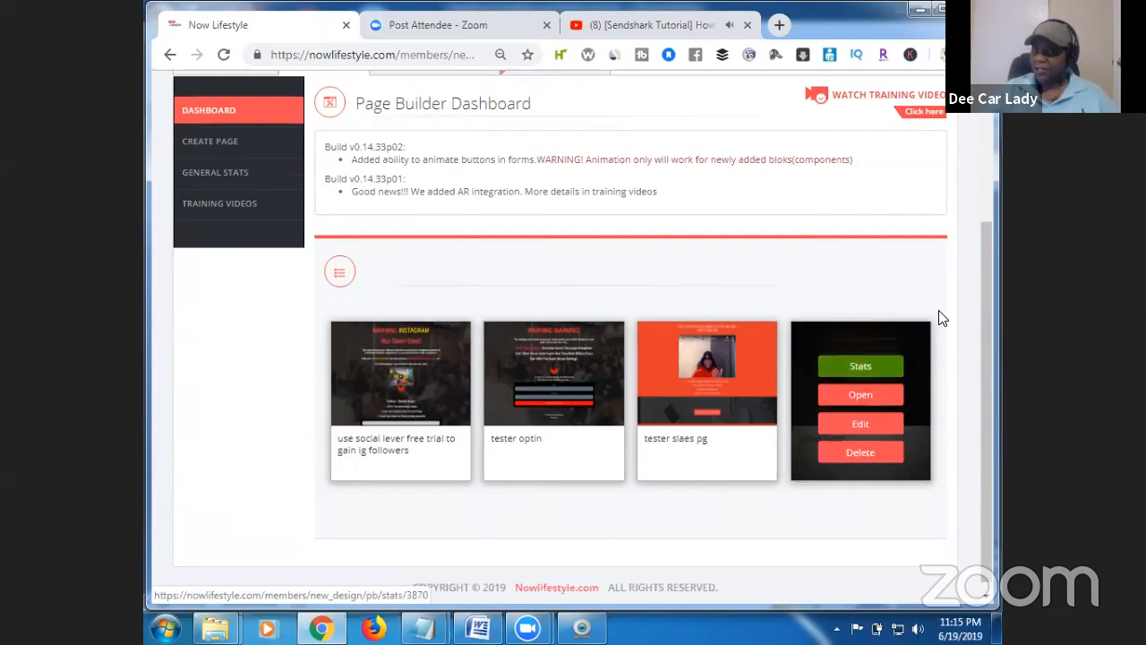
left_click(872, 396)
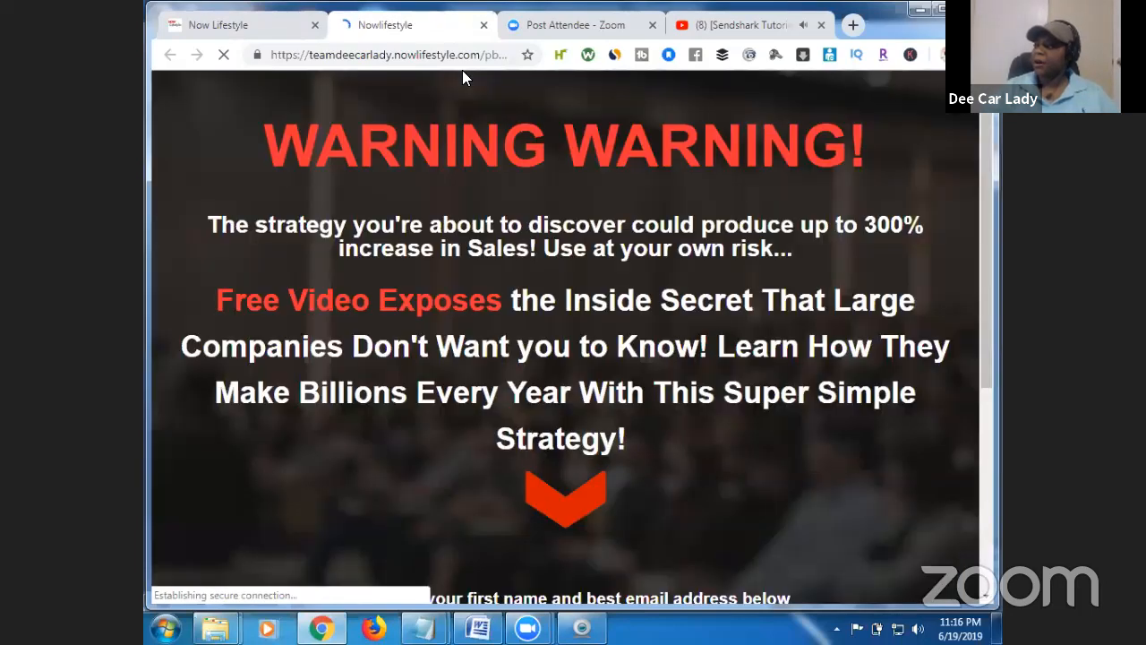
scroll(982, 160, "down", 4)
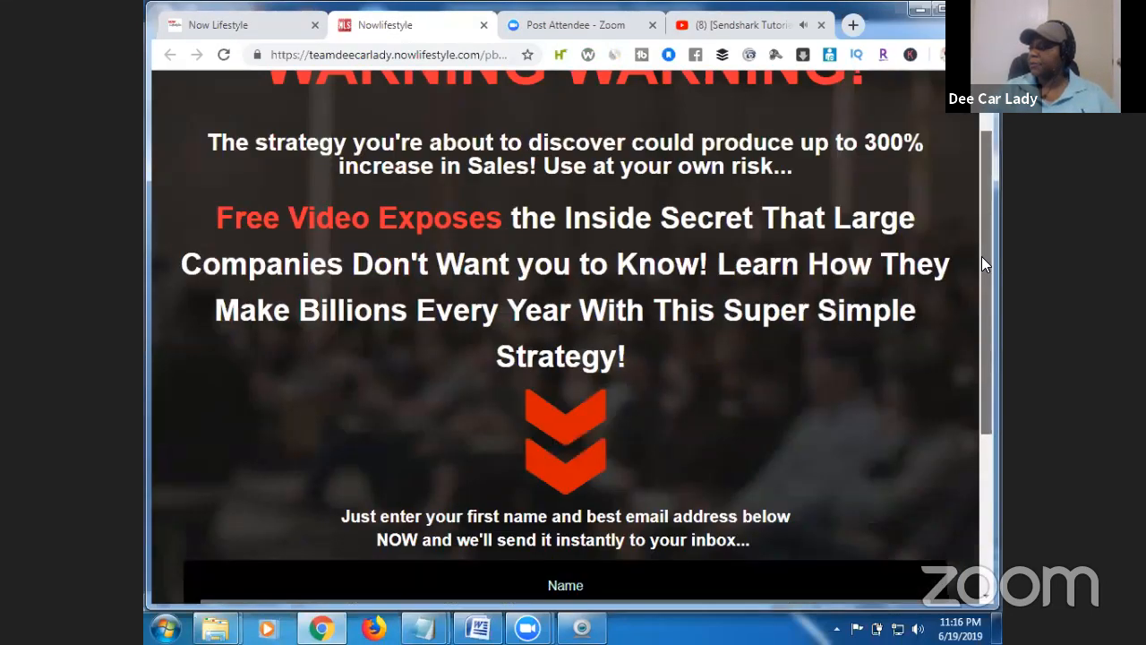
scroll(980, 210, "up", 5)
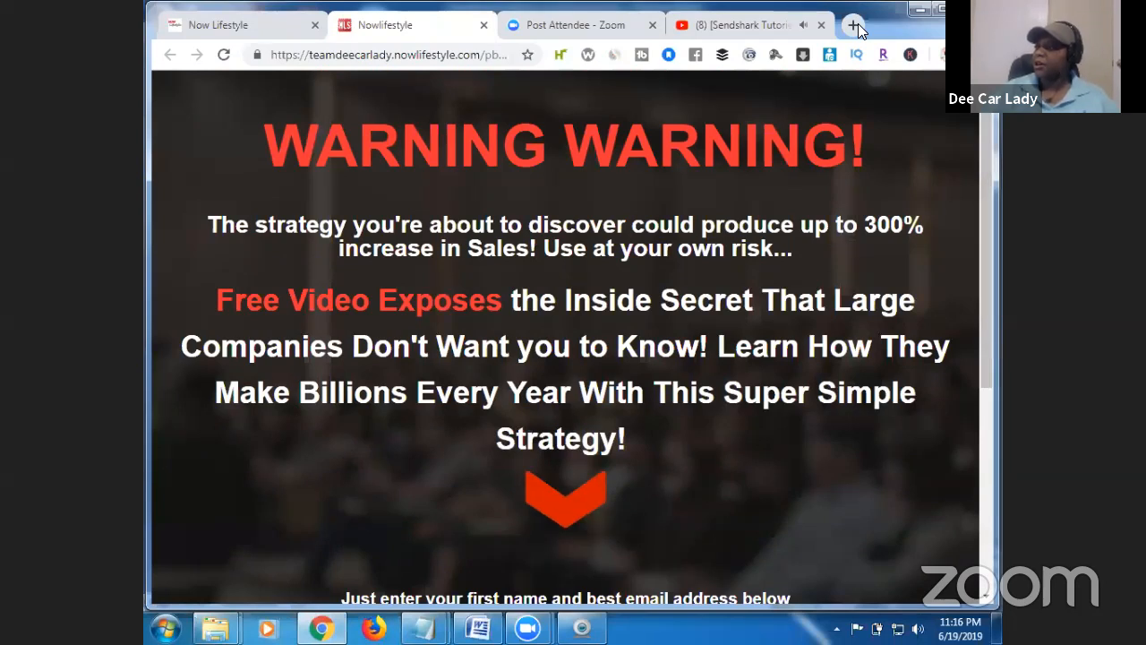
left_click(483, 25)
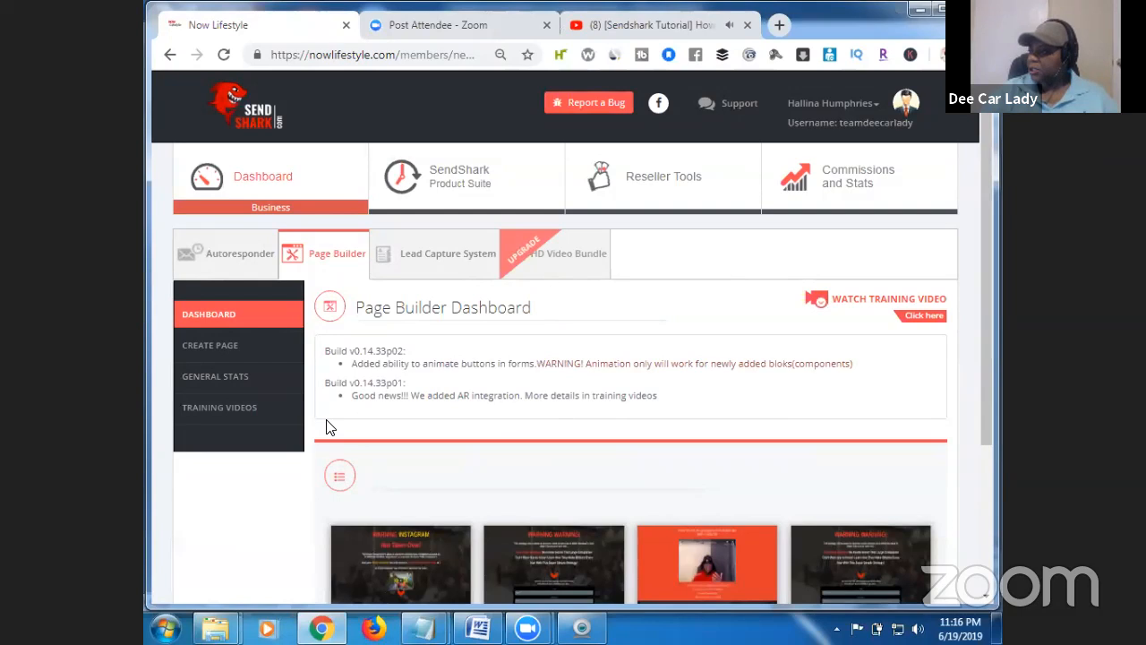
left_click(238, 349)
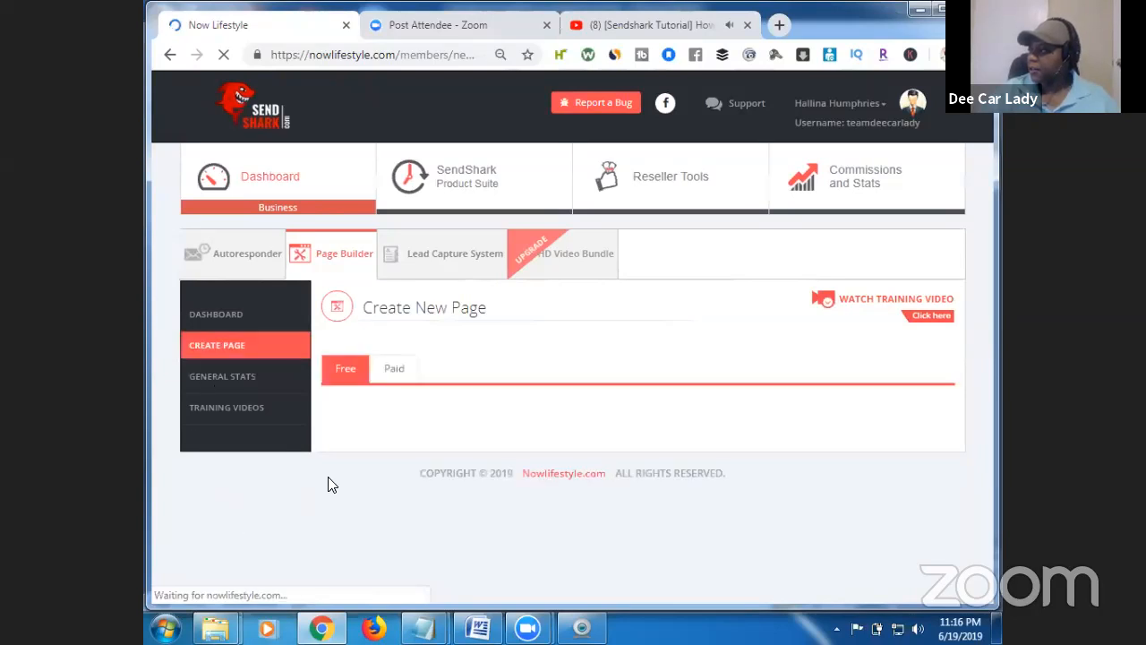
mouse_move(437, 430)
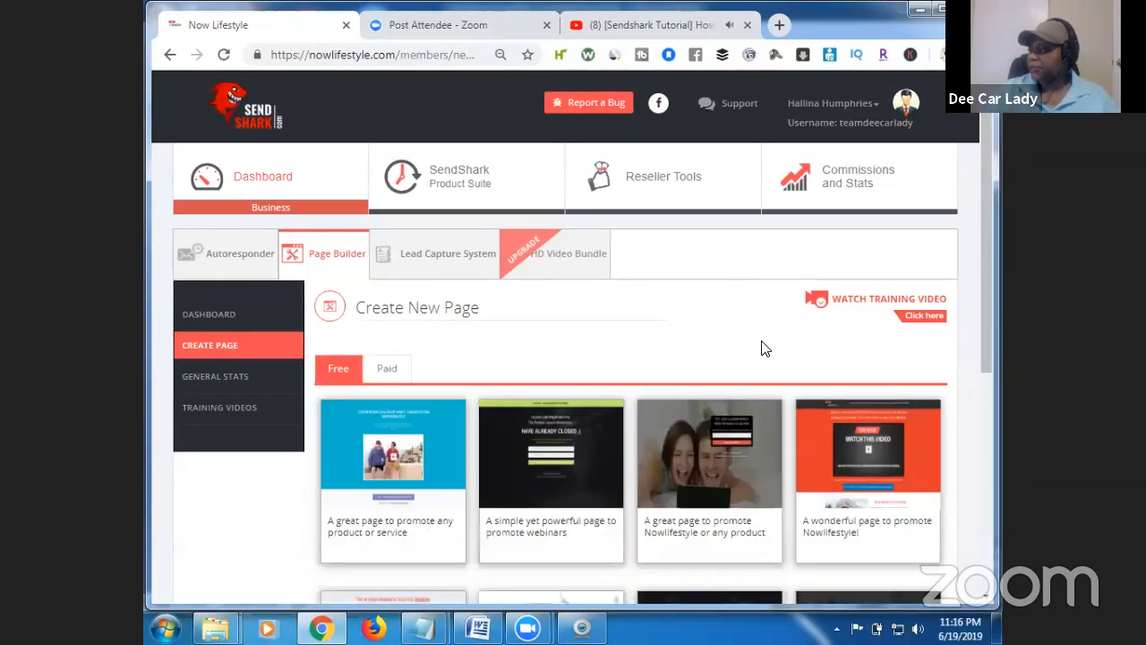
left_click_drag(985, 298, 1001, 360)
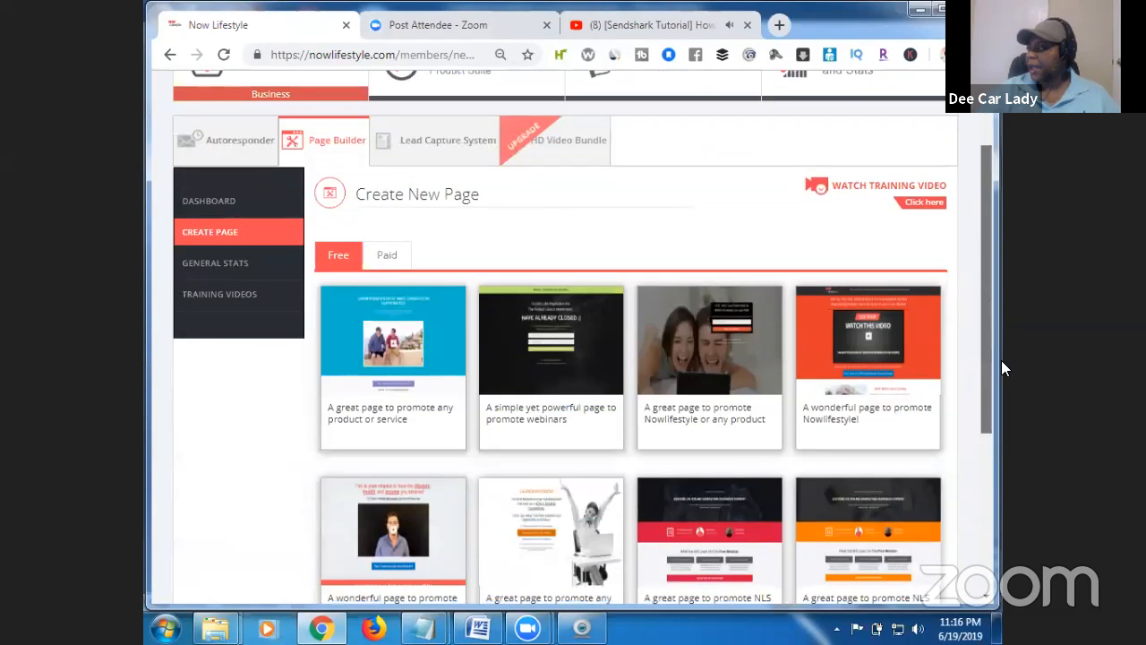
left_click(1000, 359)
left_click(927, 9)
mouse_move(855, 374)
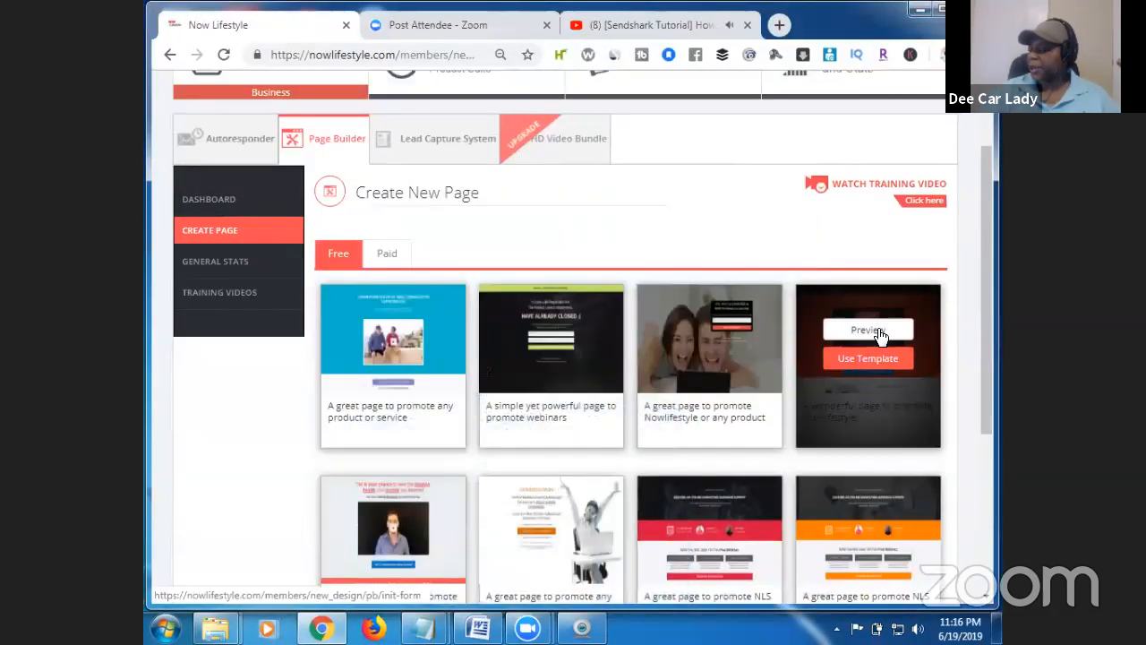
left_click(877, 330)
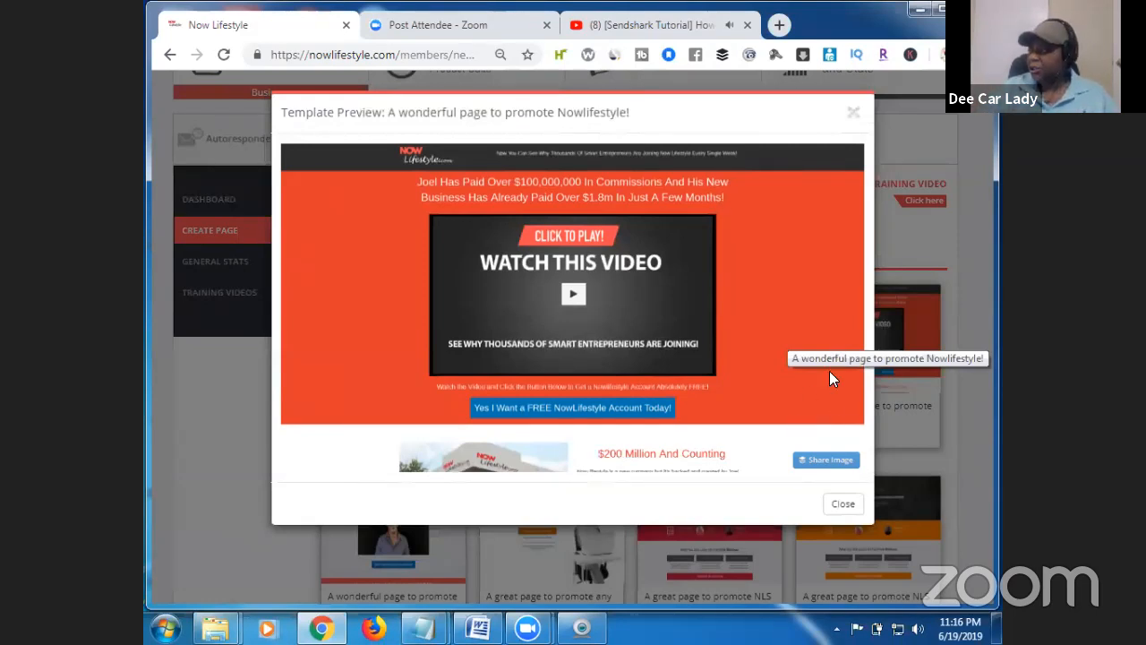
left_click(844, 503)
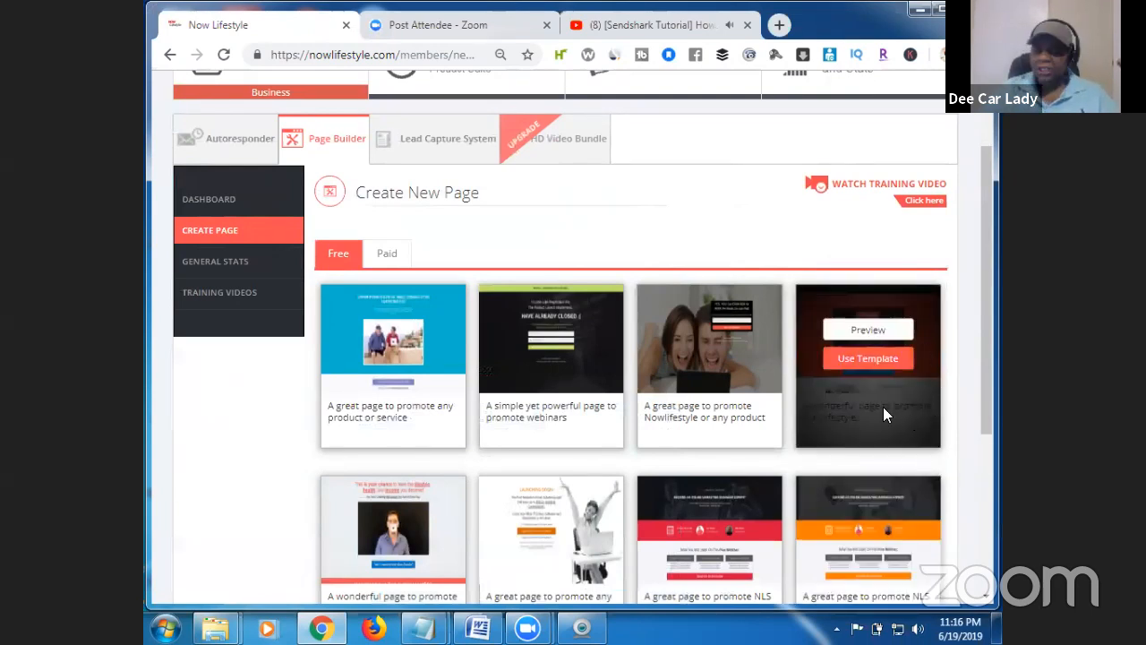
Create a page from the orange template with URL path /videosalespg and description 'video sales'.
left_click(863, 362)
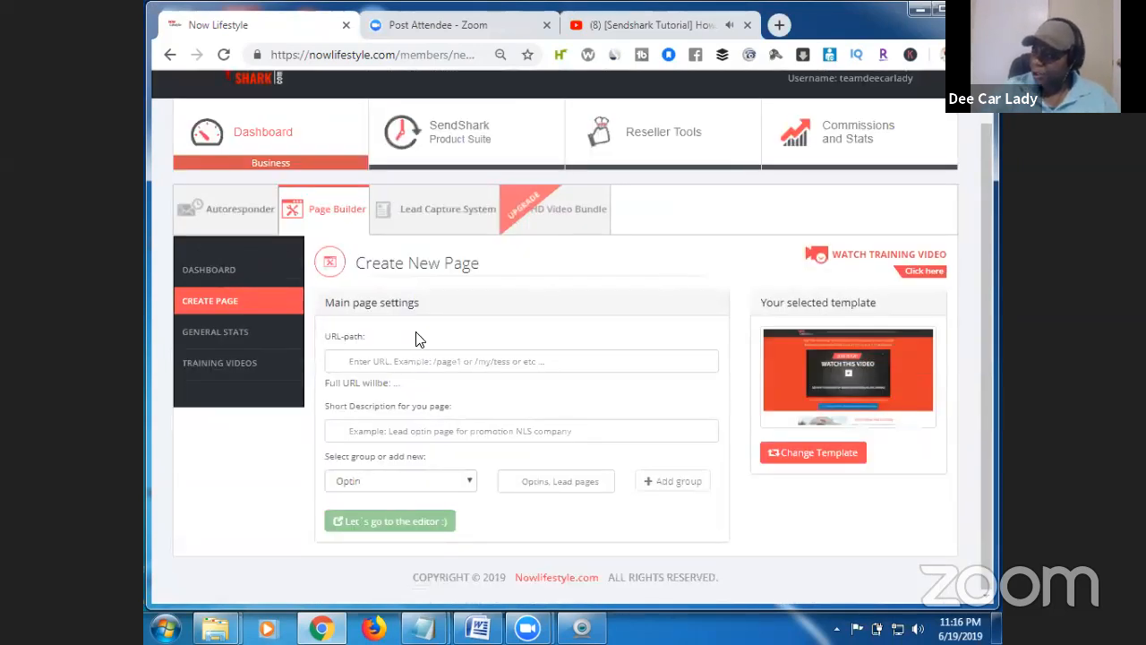
left_click(407, 359)
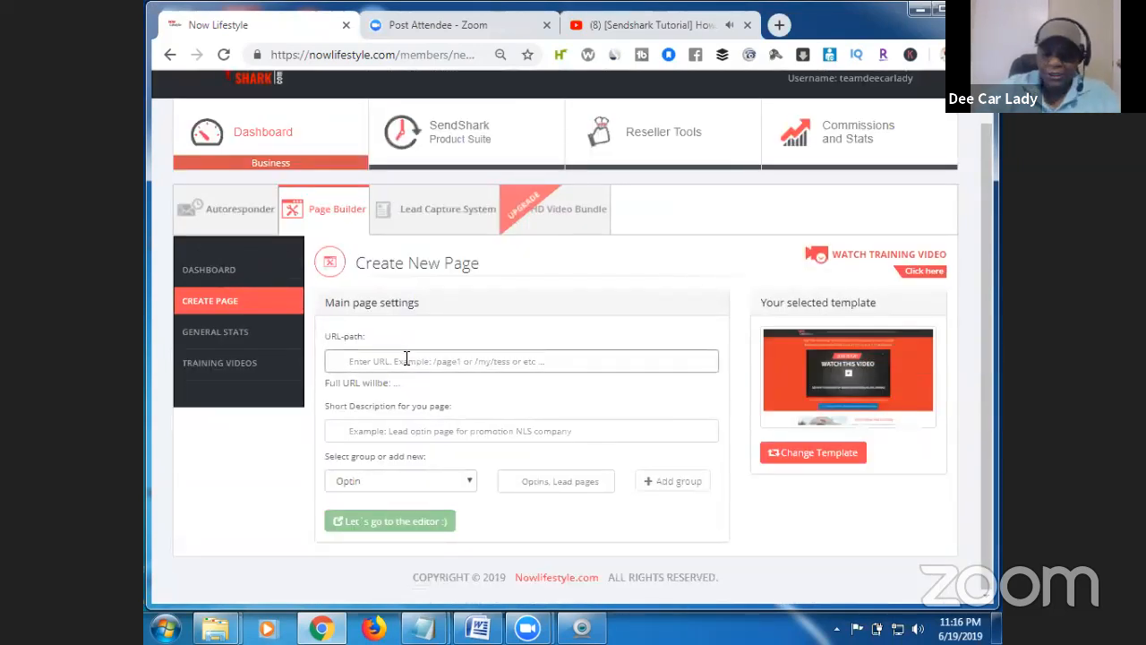
type("/")
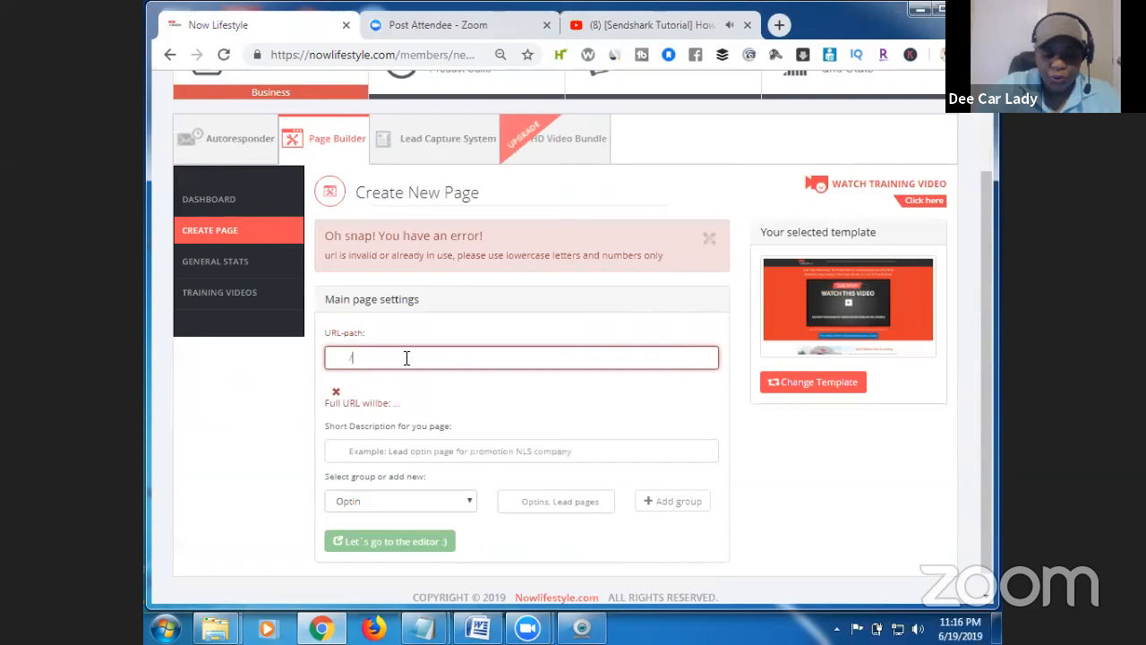
type("videosalespg")
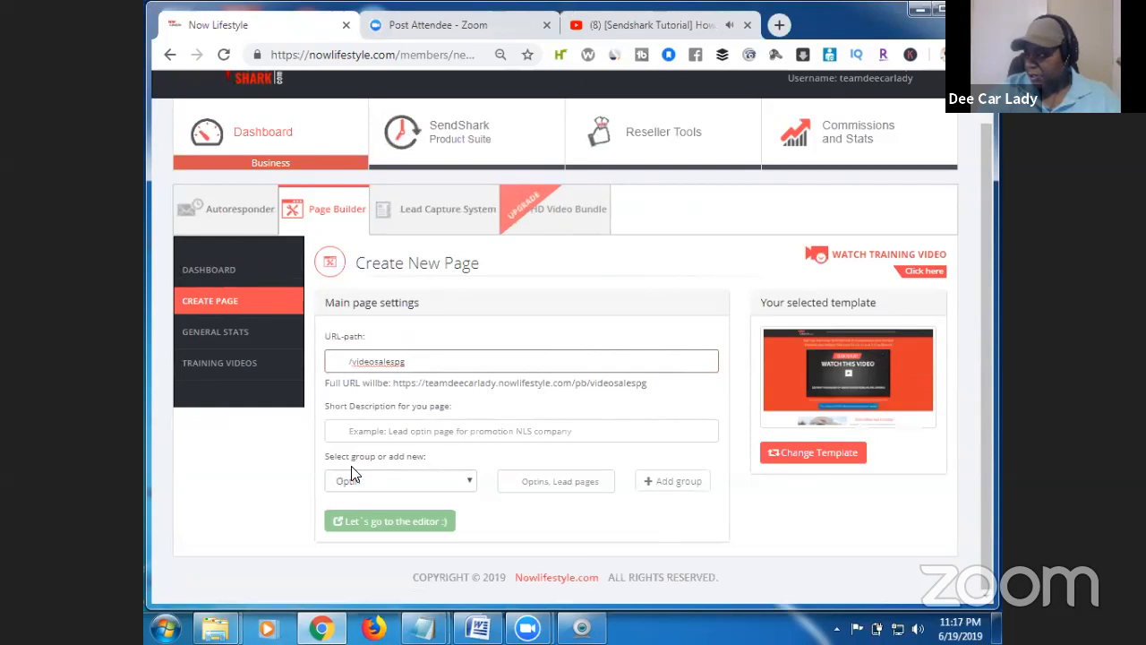
left_click(376, 436)
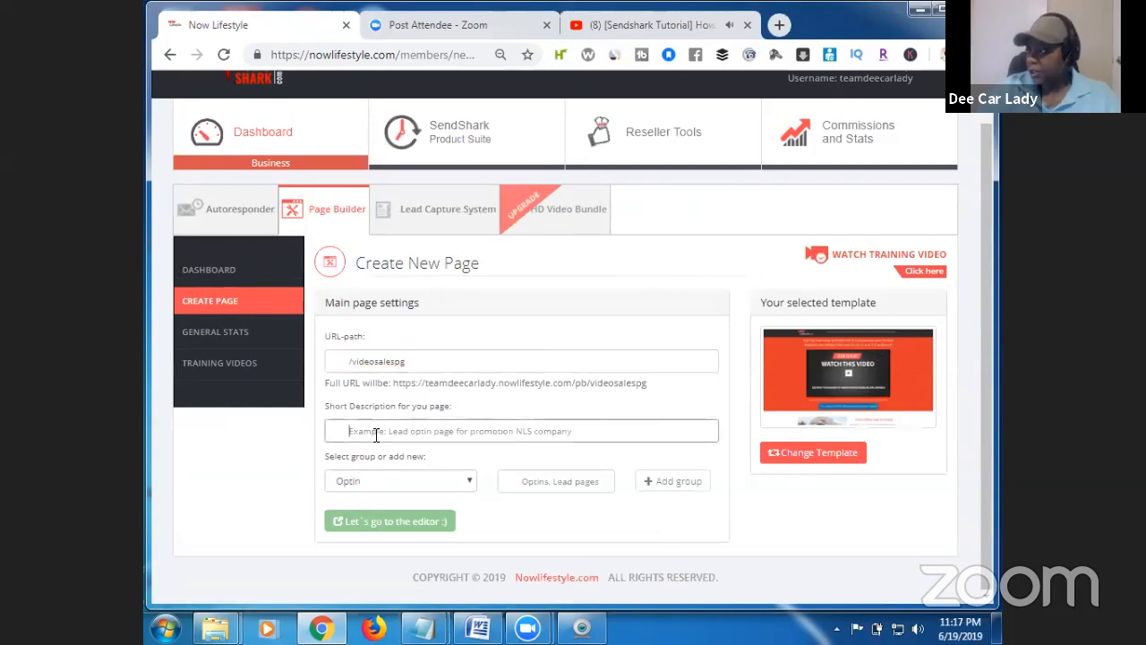
type("video sales pg")
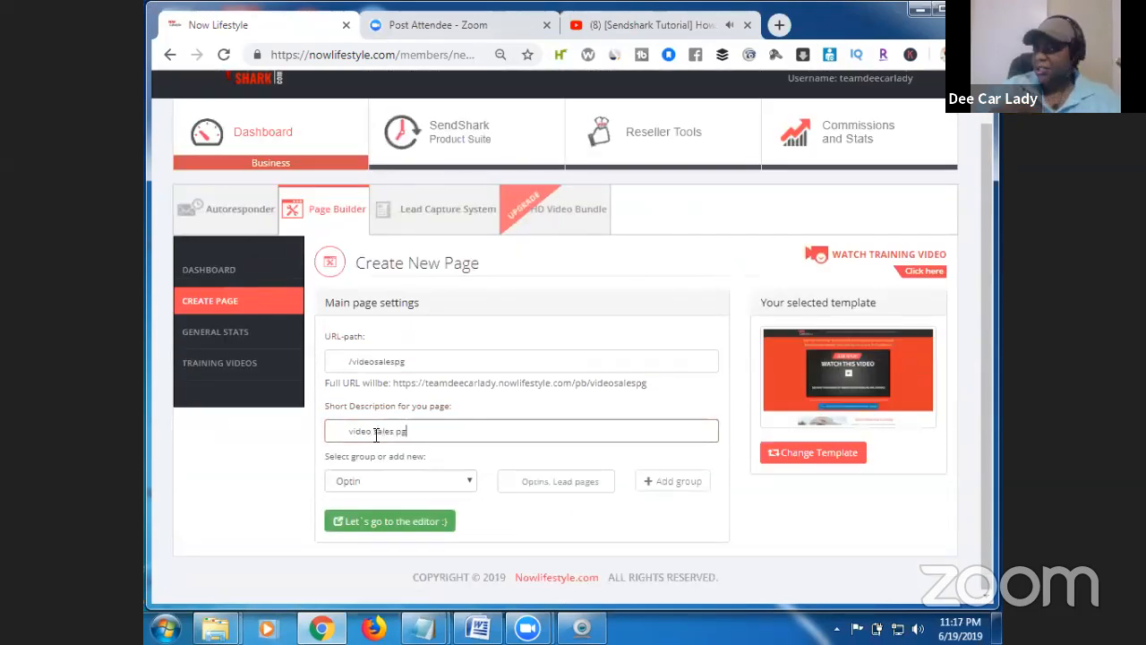
left_click(431, 522)
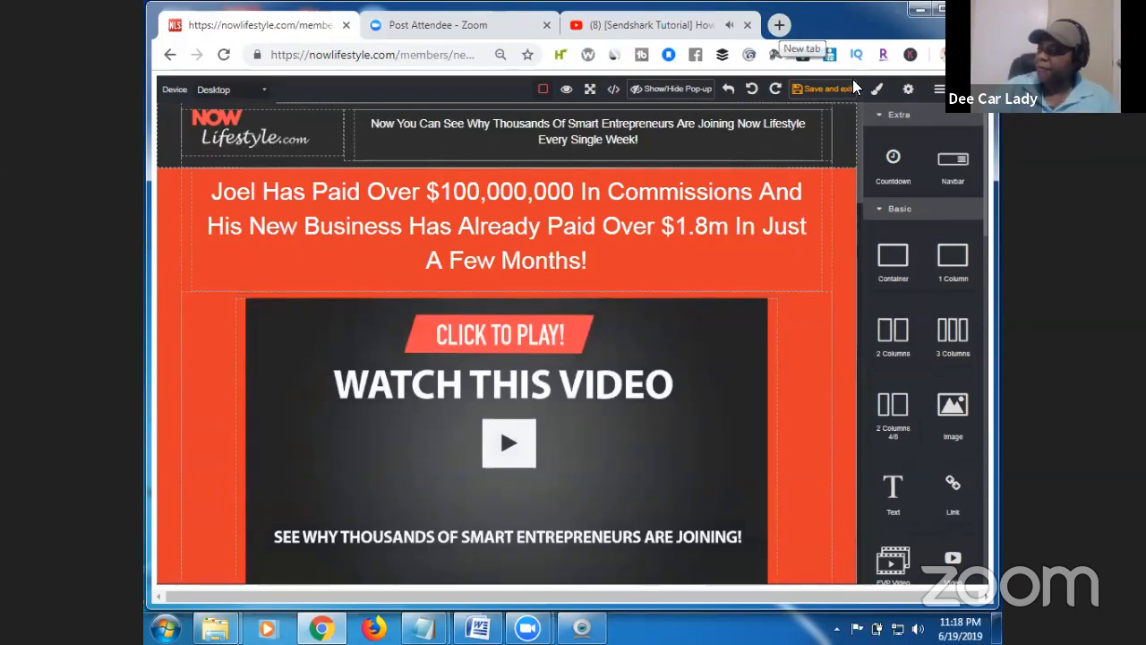
left_click(778, 25)
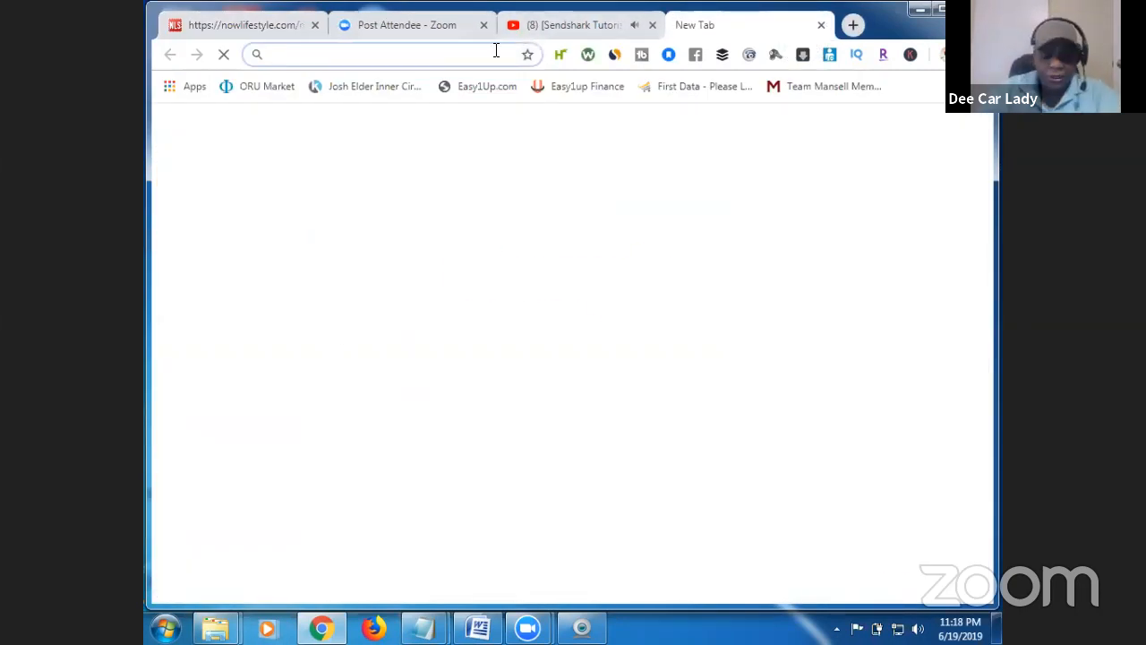
type("www.g")
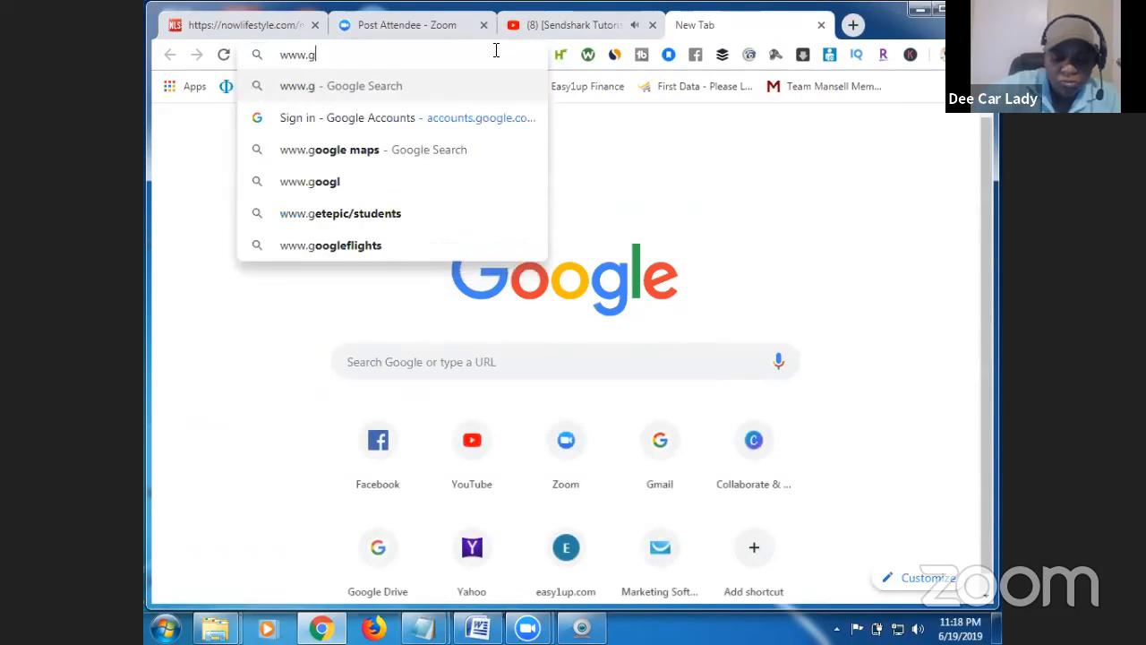
type("ivefreeva")
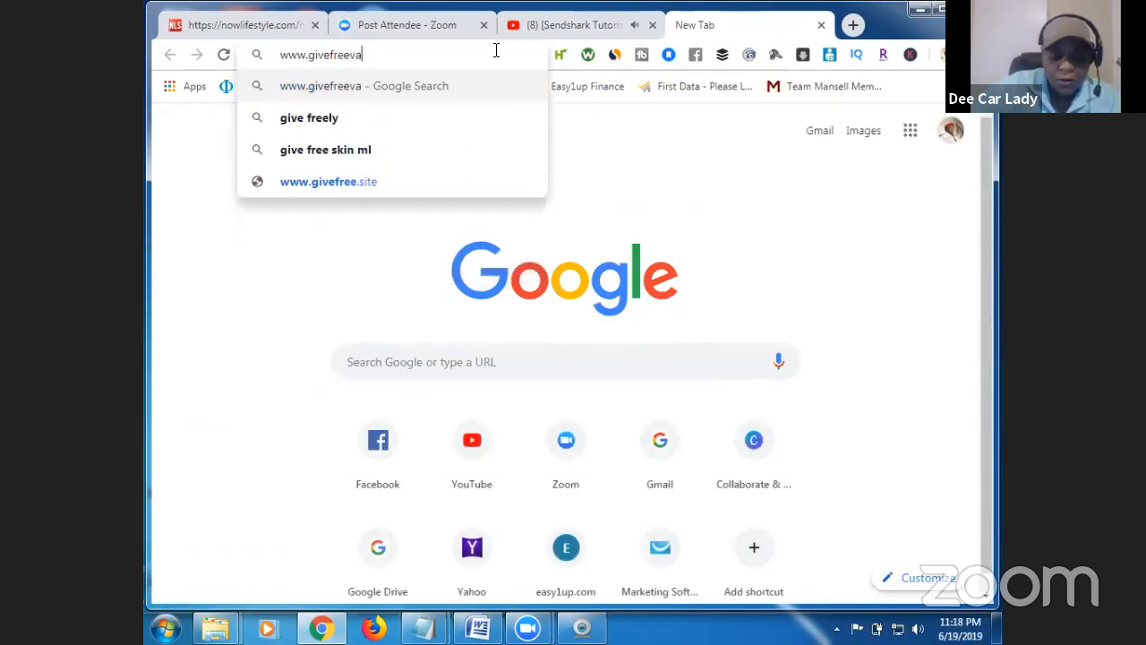
type("cays.com")
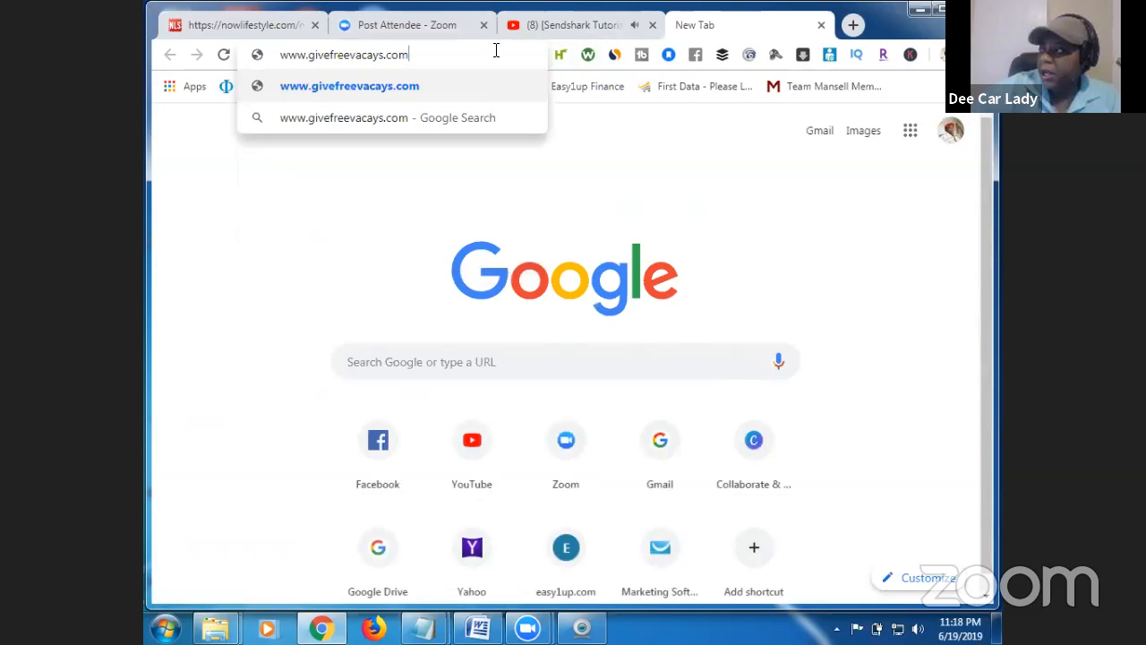
key("Return")
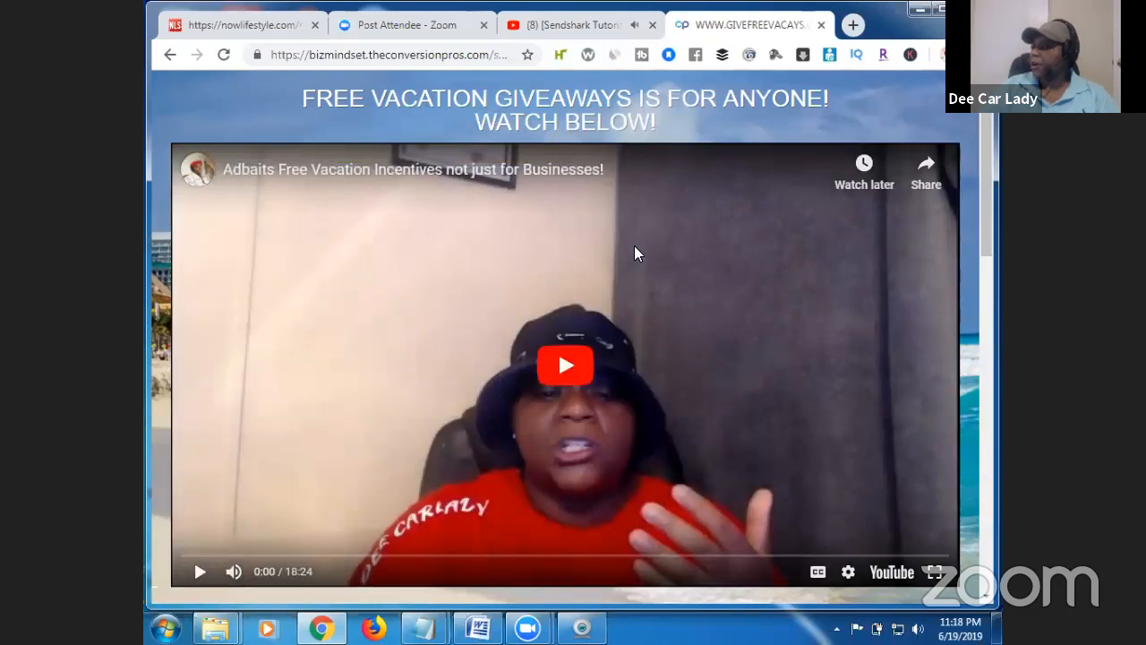
Copy the two-line 'FREE VACATION GIVEAWAYS IS FOR ANYONE! WATCH BELOW!' headline from givefreevacays.com.
left_click(272, 27)
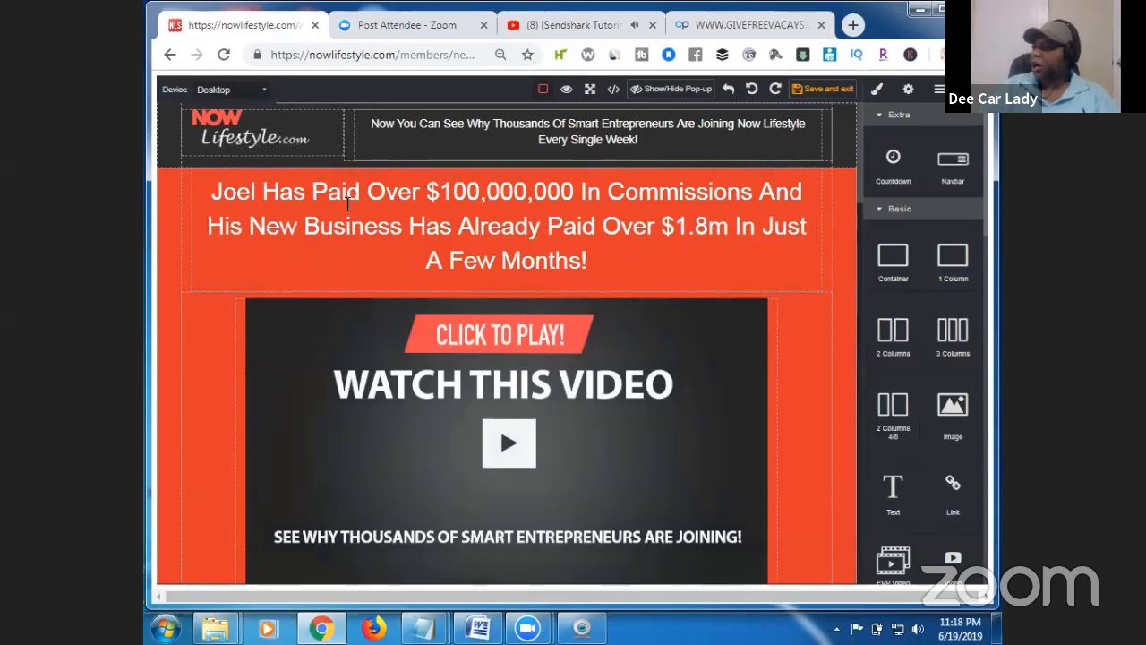
left_click(732, 24)
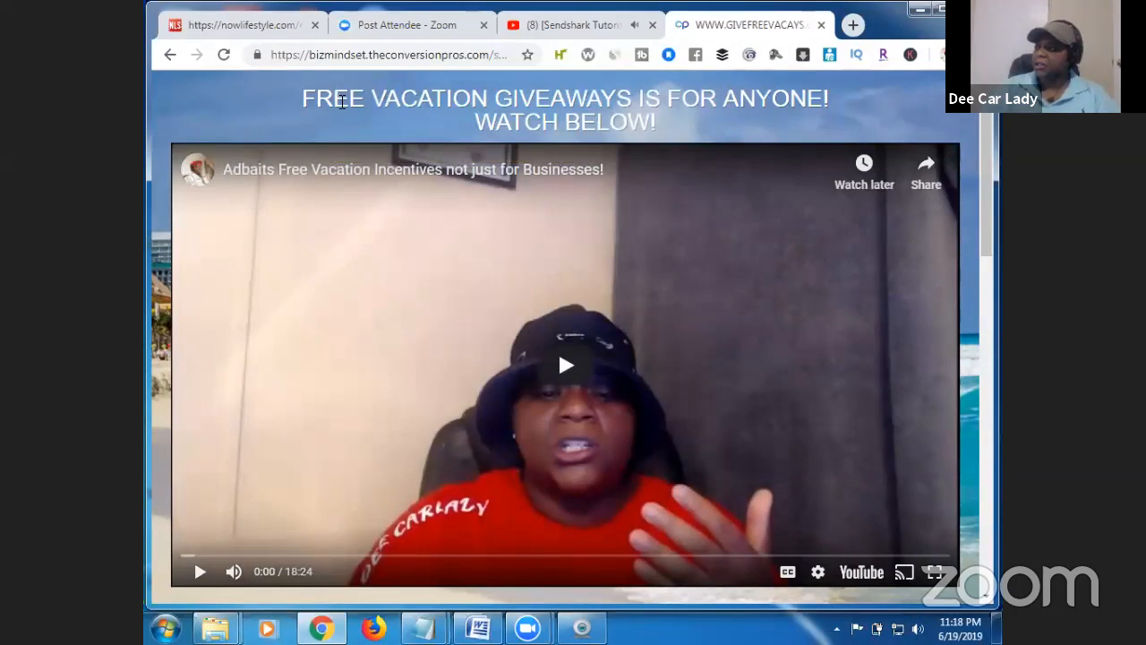
triple_click(342, 102)
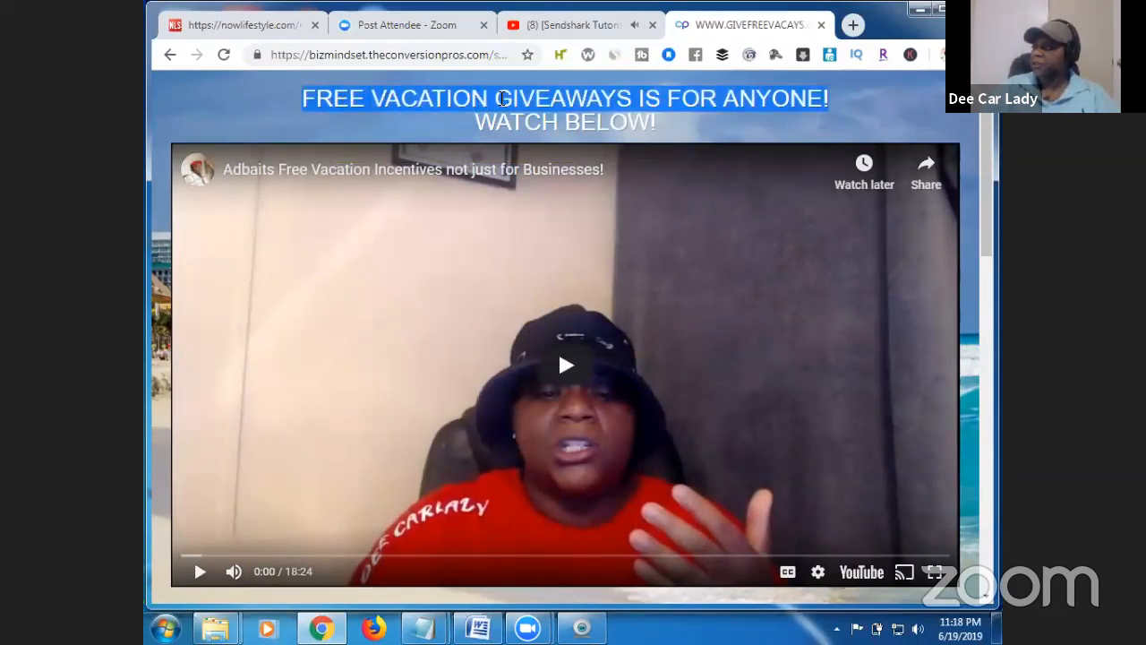
left_click(337, 96)
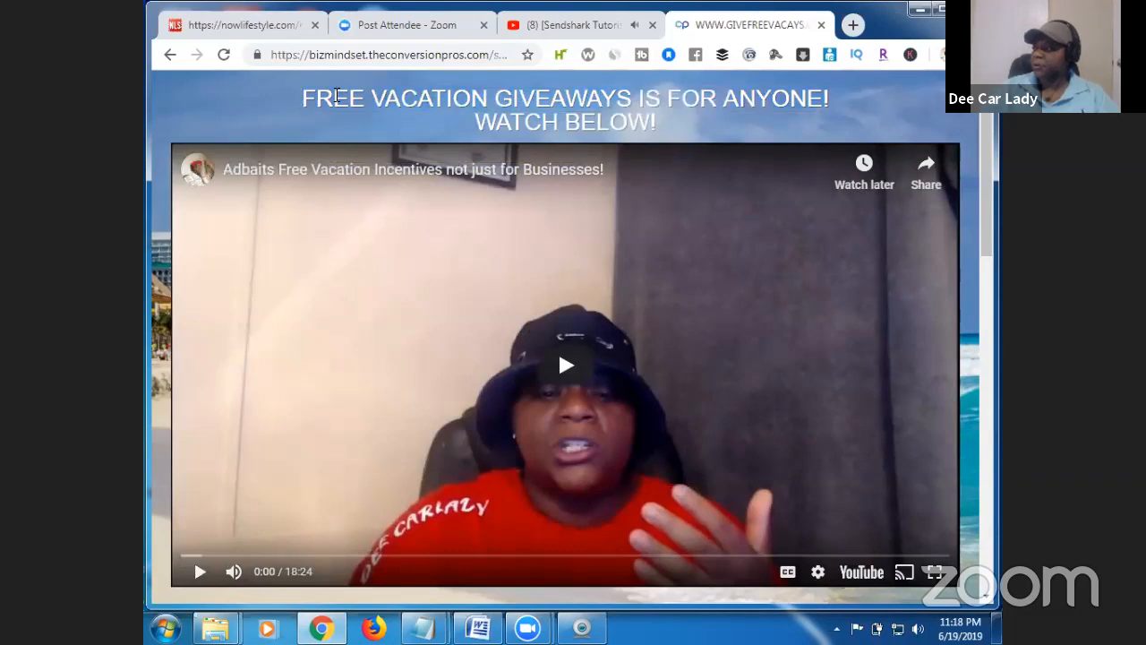
left_click_drag(309, 92, 682, 128)
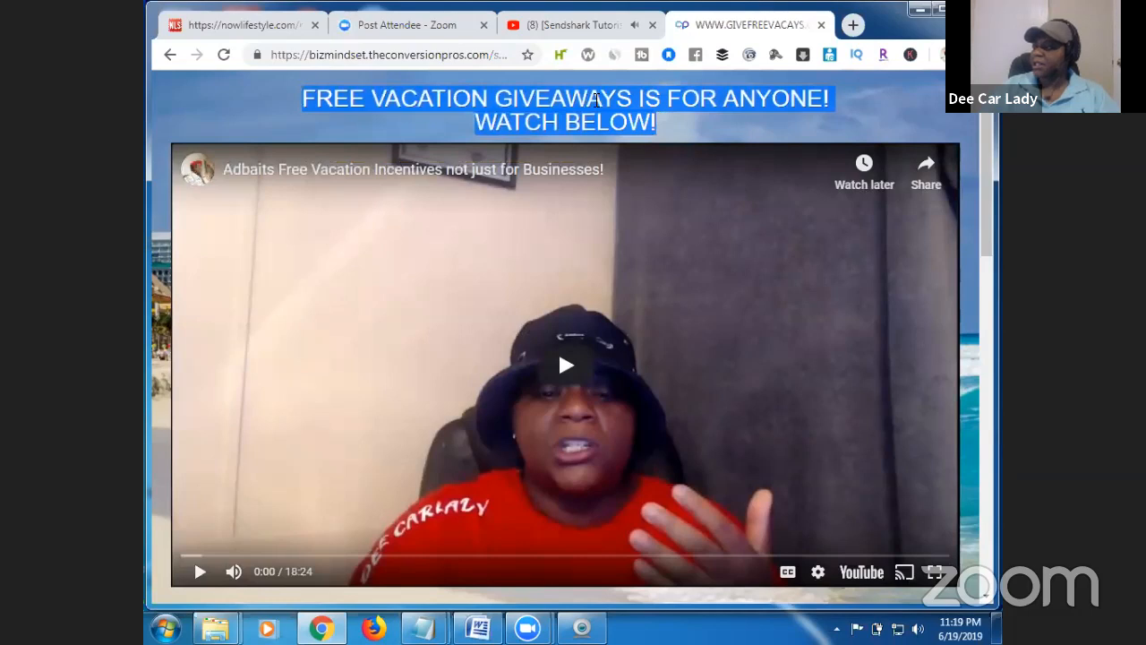
right_click(597, 101)
left_click(626, 113)
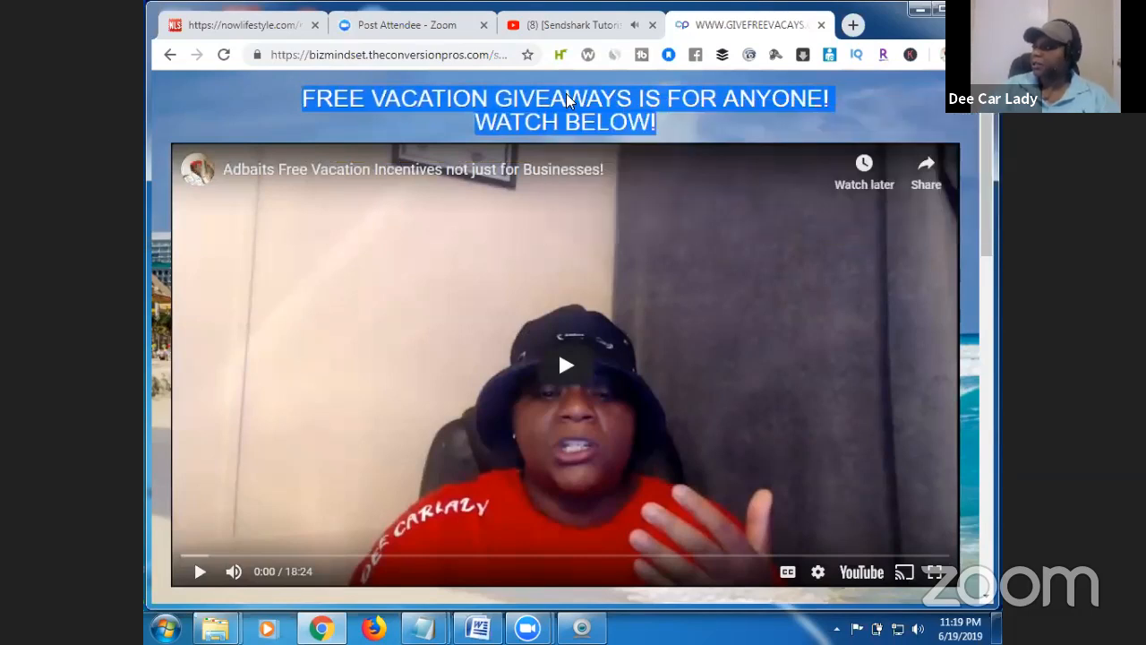
left_click(265, 23)
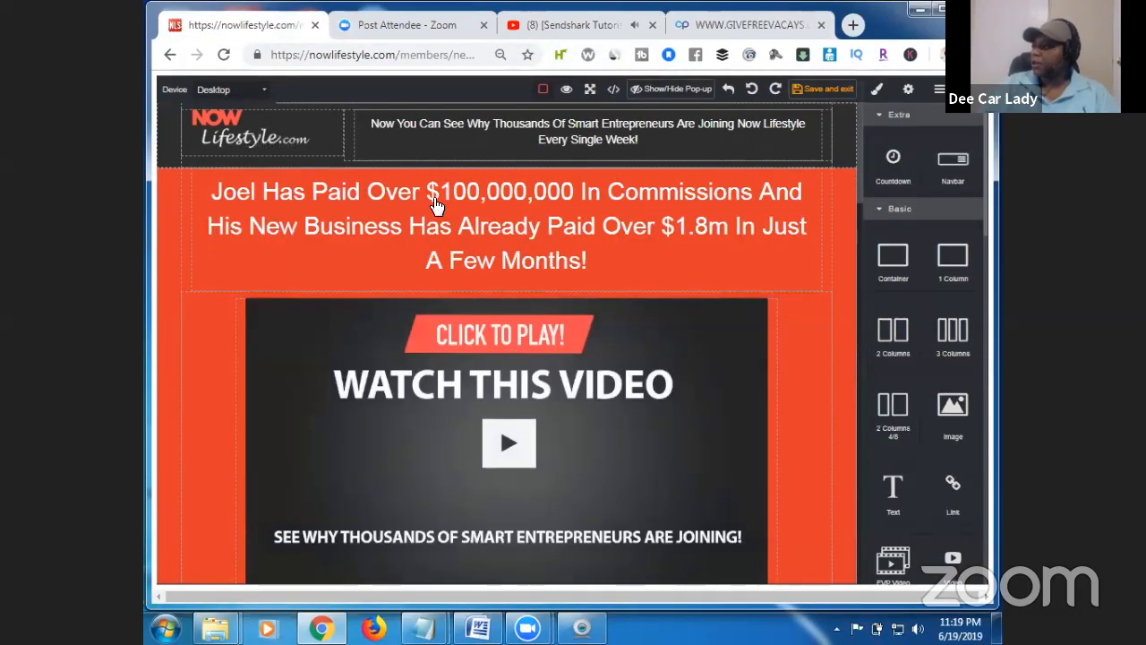
Replace the page headline with the pasted 'FREE VACATION GIVEAWAYS IS FOR ANYONE! WATCH BELOW!' text.
left_click(505, 220)
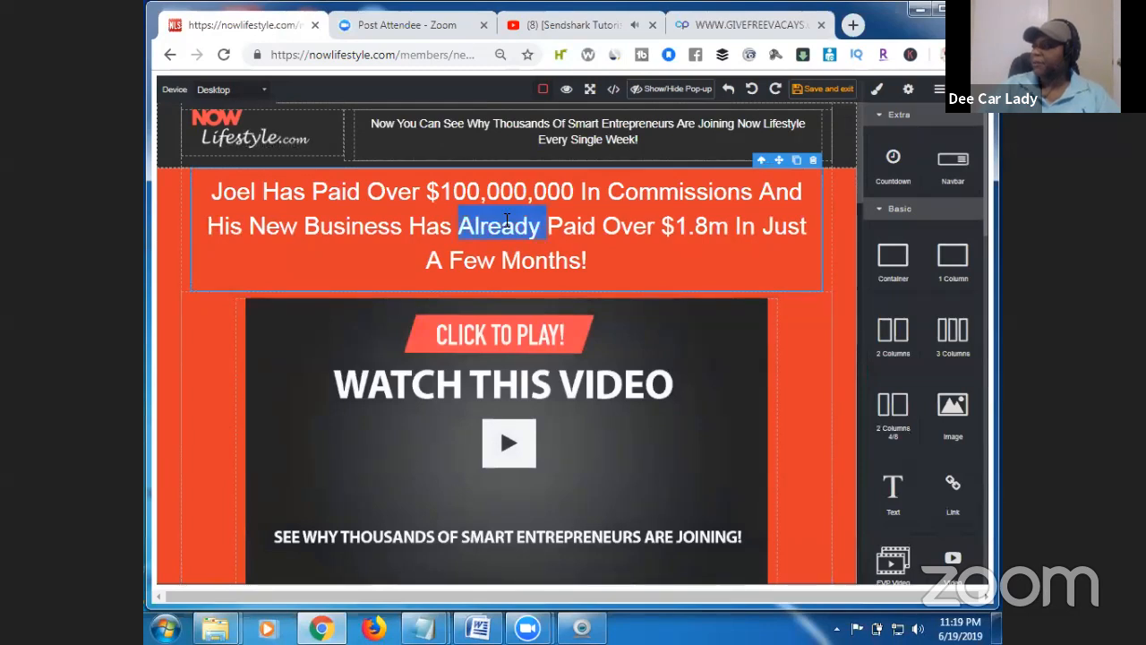
triple_click(507, 220)
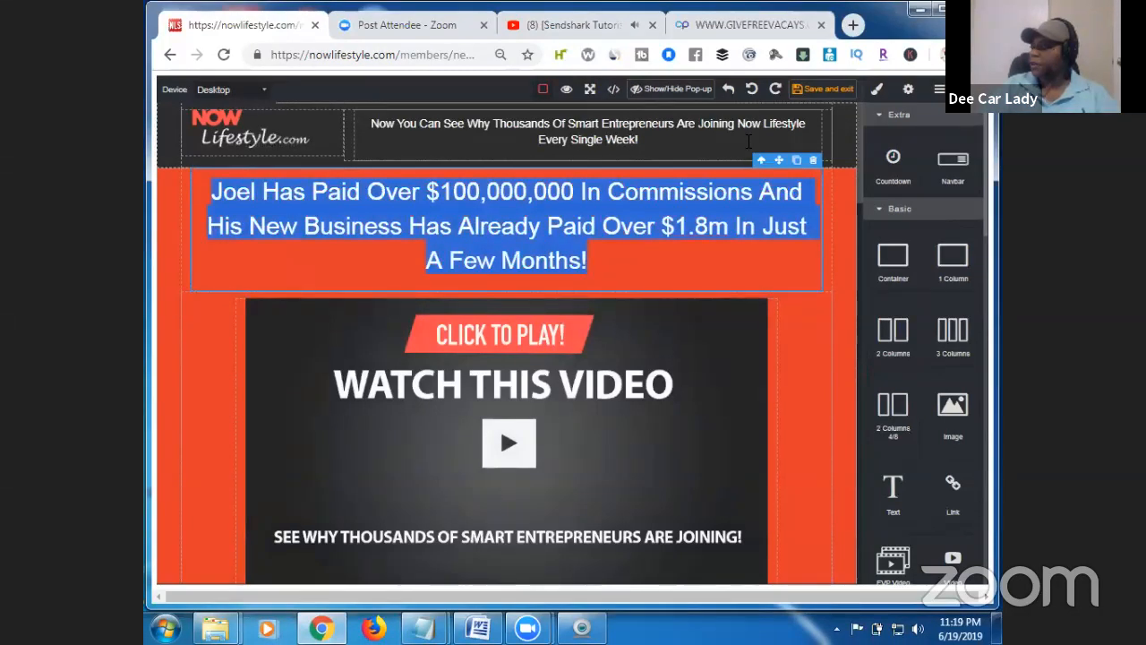
left_click(622, 193)
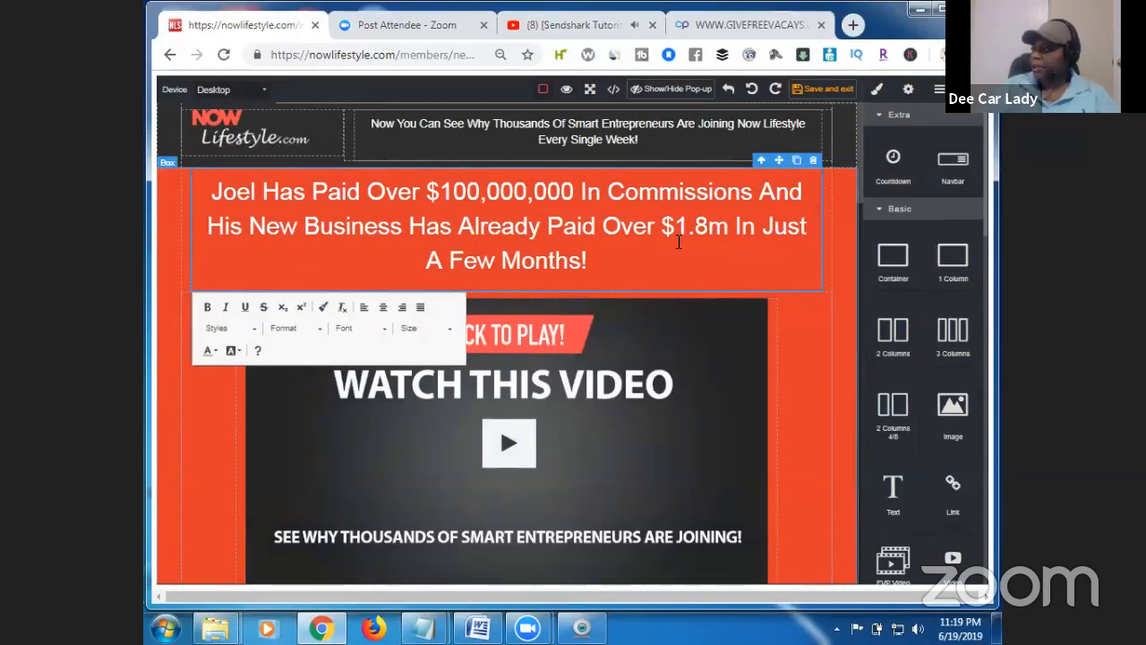
left_click(591, 260)
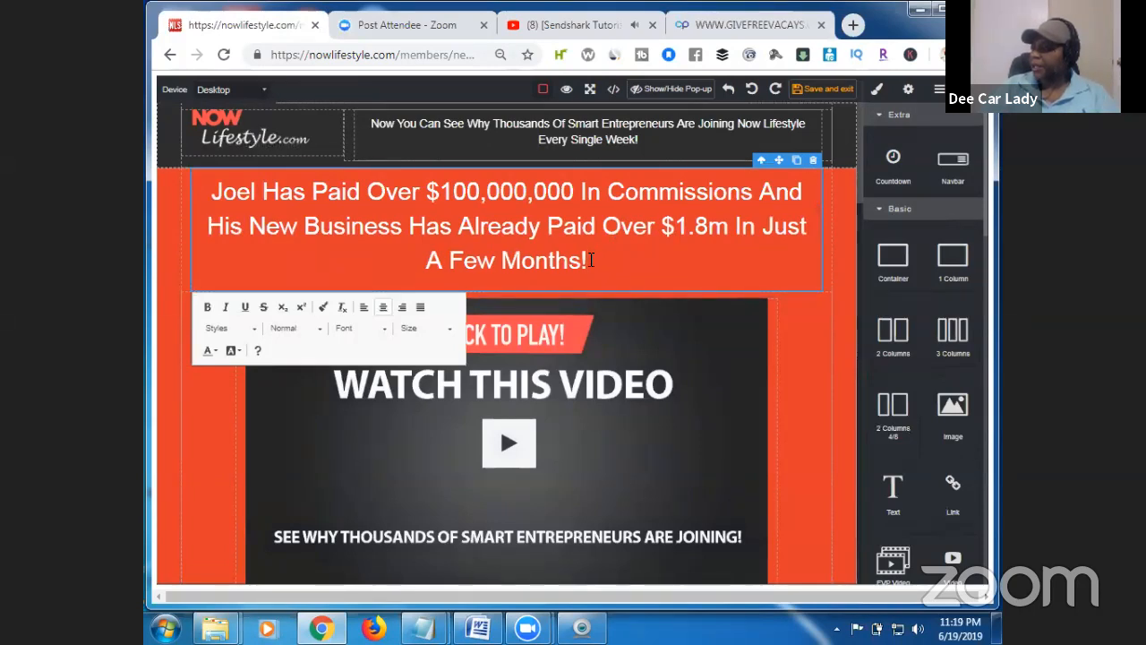
left_click_drag(580, 252, 303, 191)
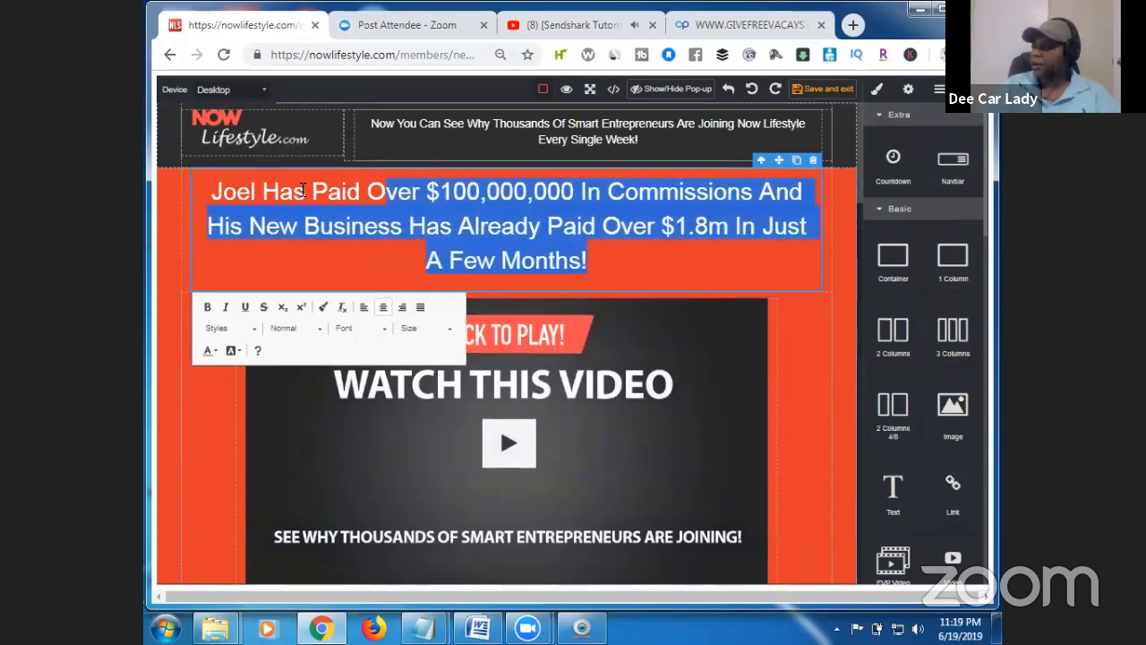
left_click_drag(219, 194, 210, 192)
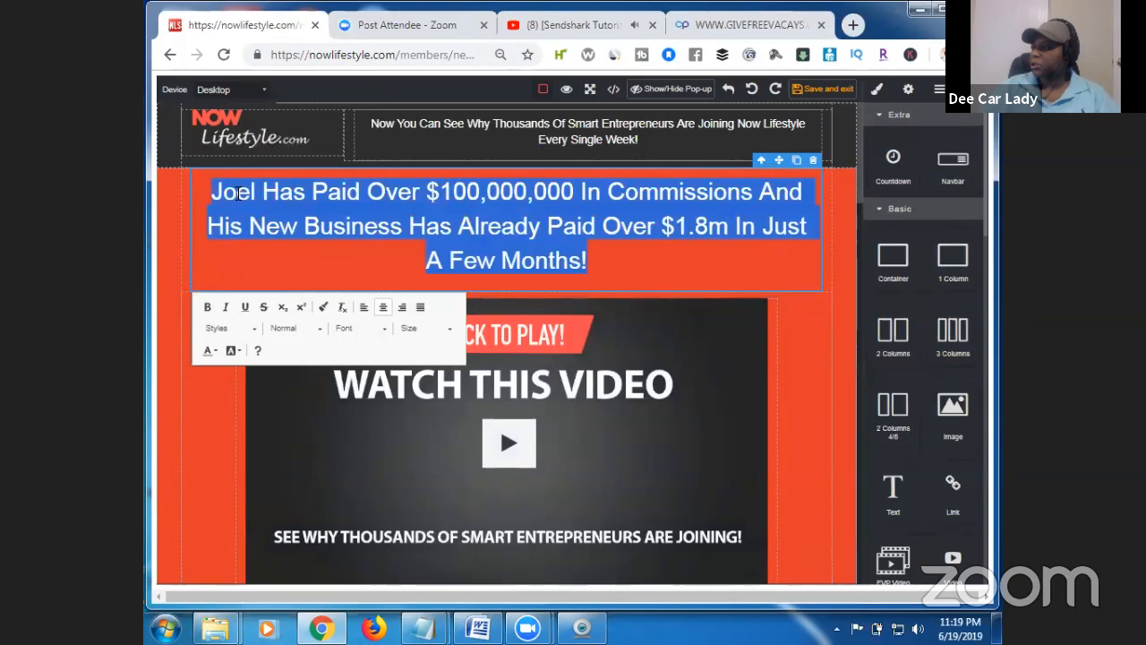
right_click(241, 196)
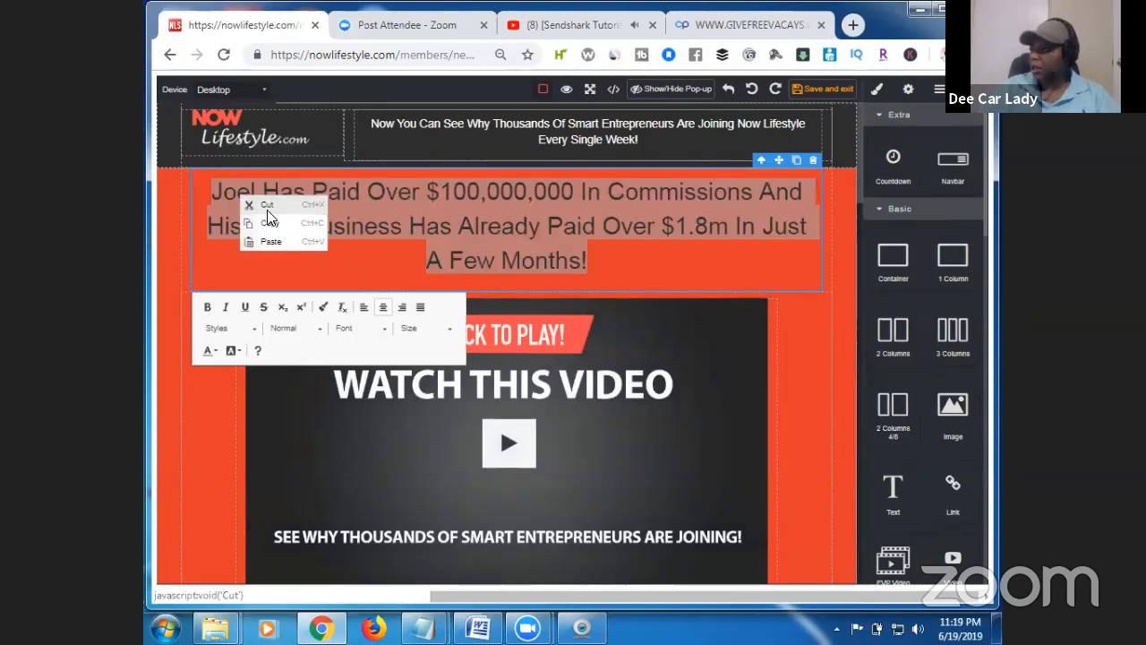
left_click(280, 241)
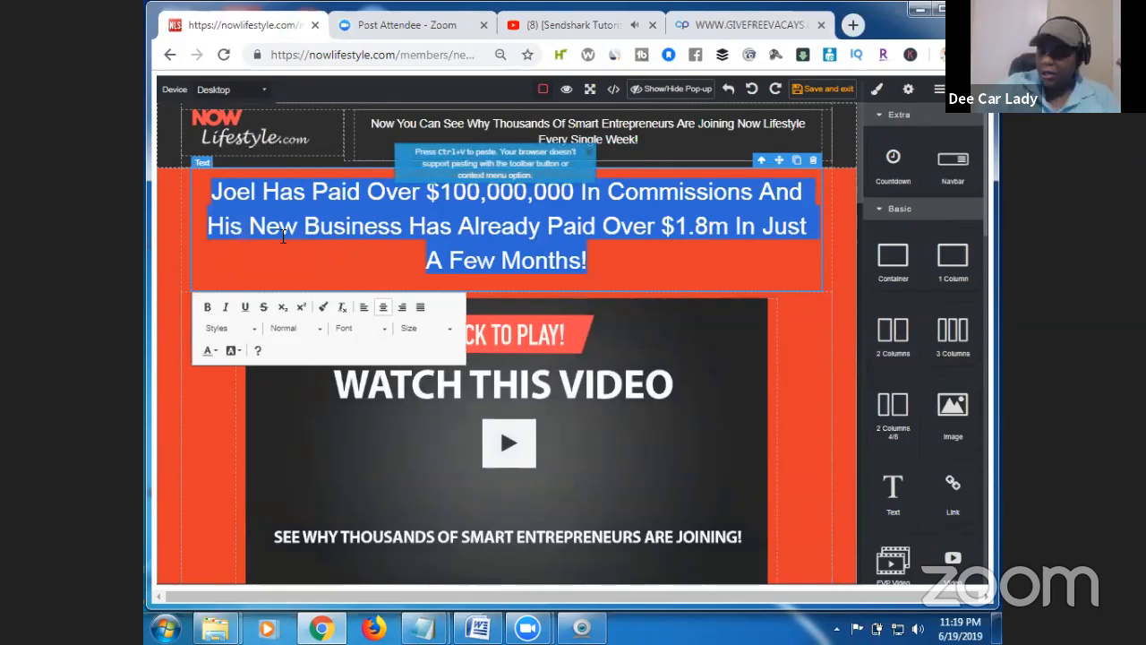
key("ctrl+v")
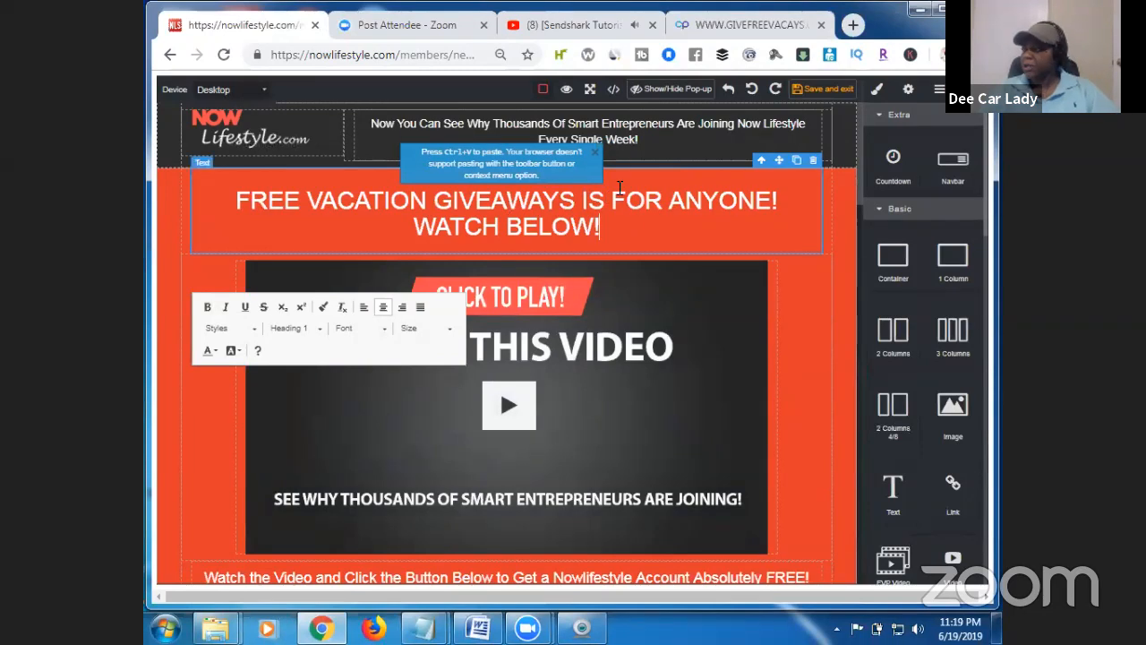
left_click(598, 159)
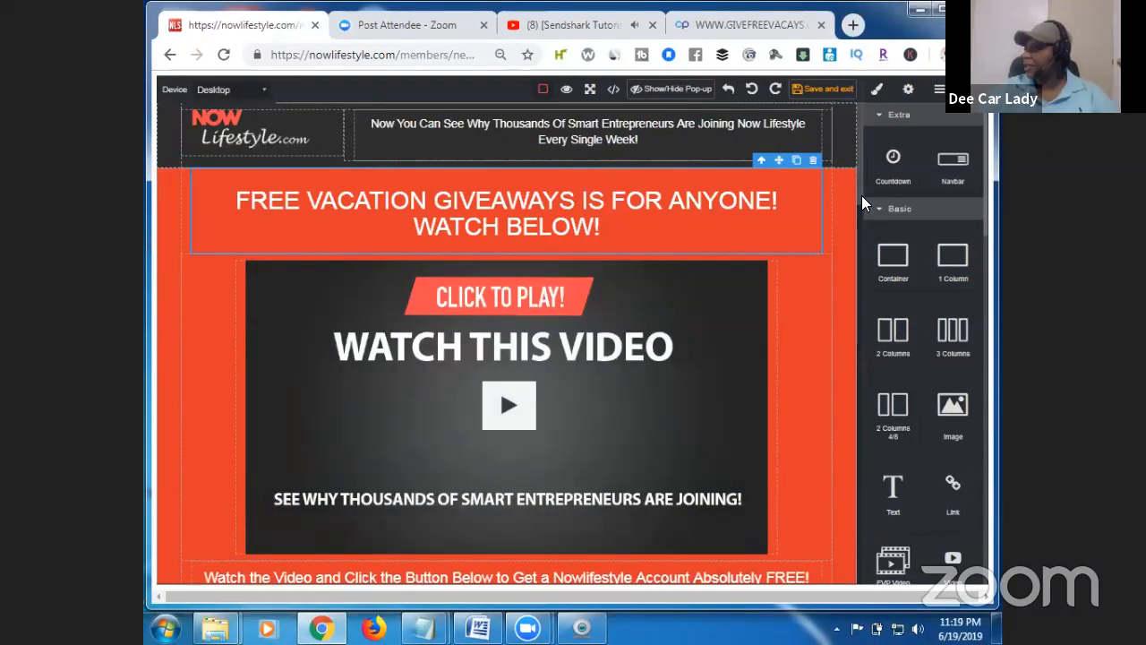
scroll(861, 204, "down", 1)
scroll(861, 211, "down", 1)
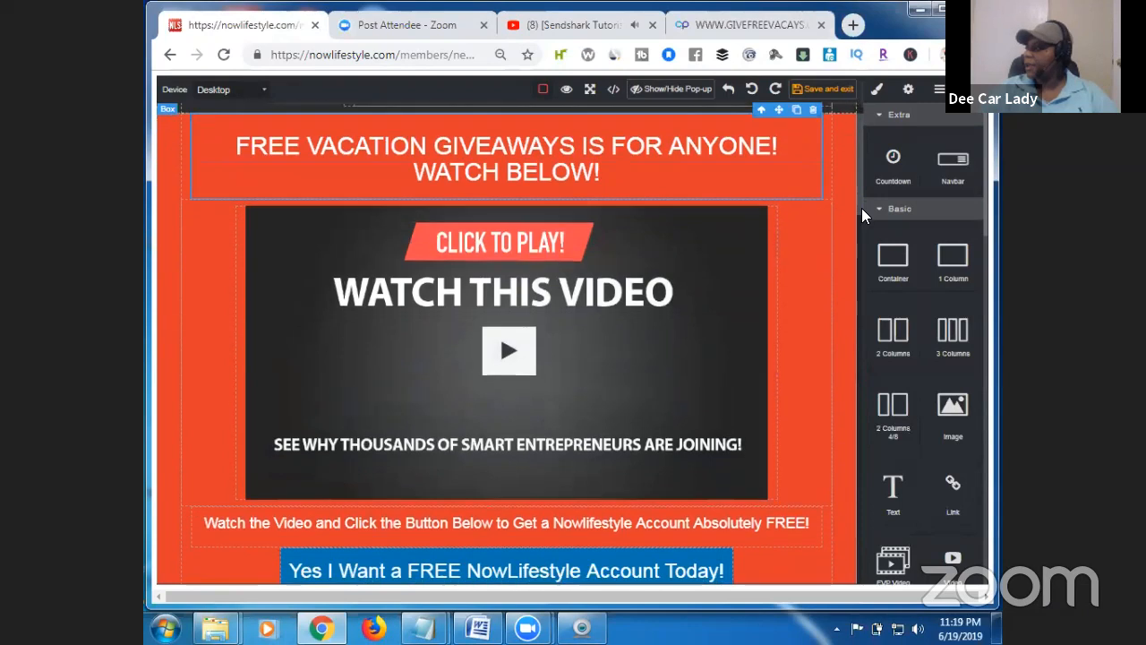
left_click(755, 25)
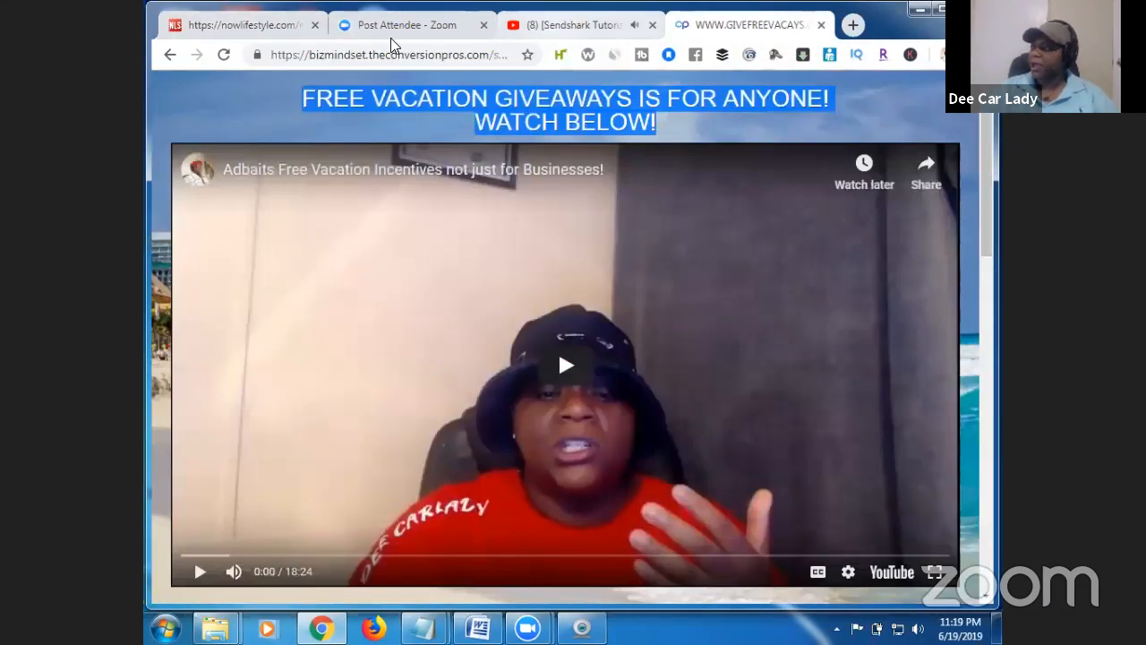
Switch back to the nowlifestyle.com page builder tab.
left_click(268, 27)
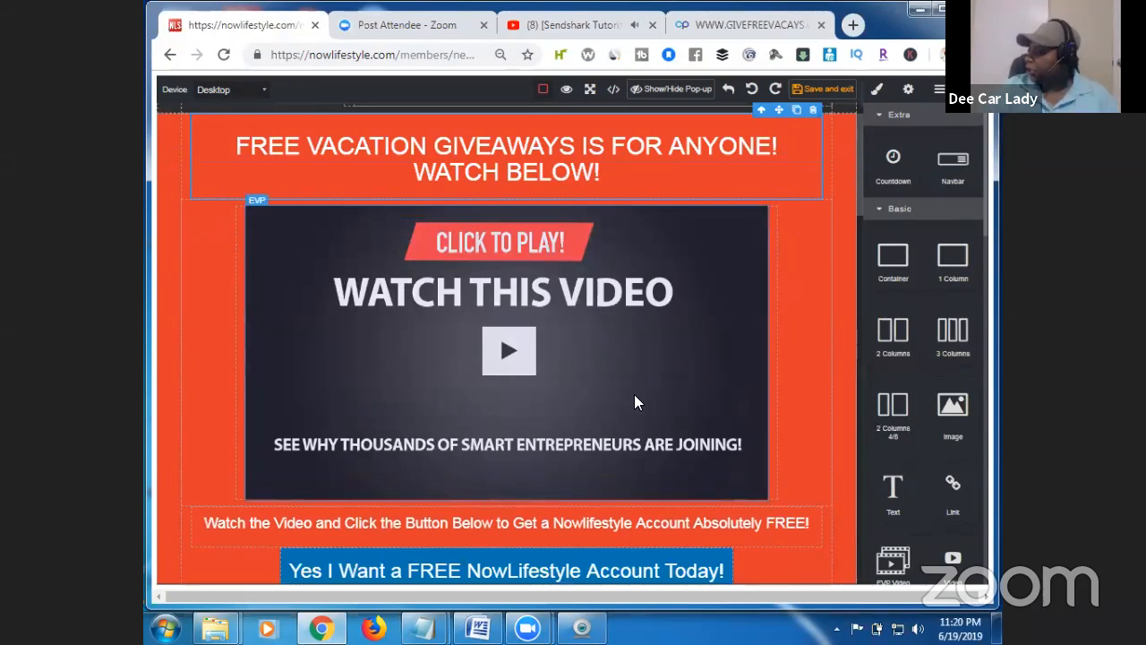
Swap the WATCH THIS VIDEO placeholder for a new Video block below the headline.
left_click(727, 315)
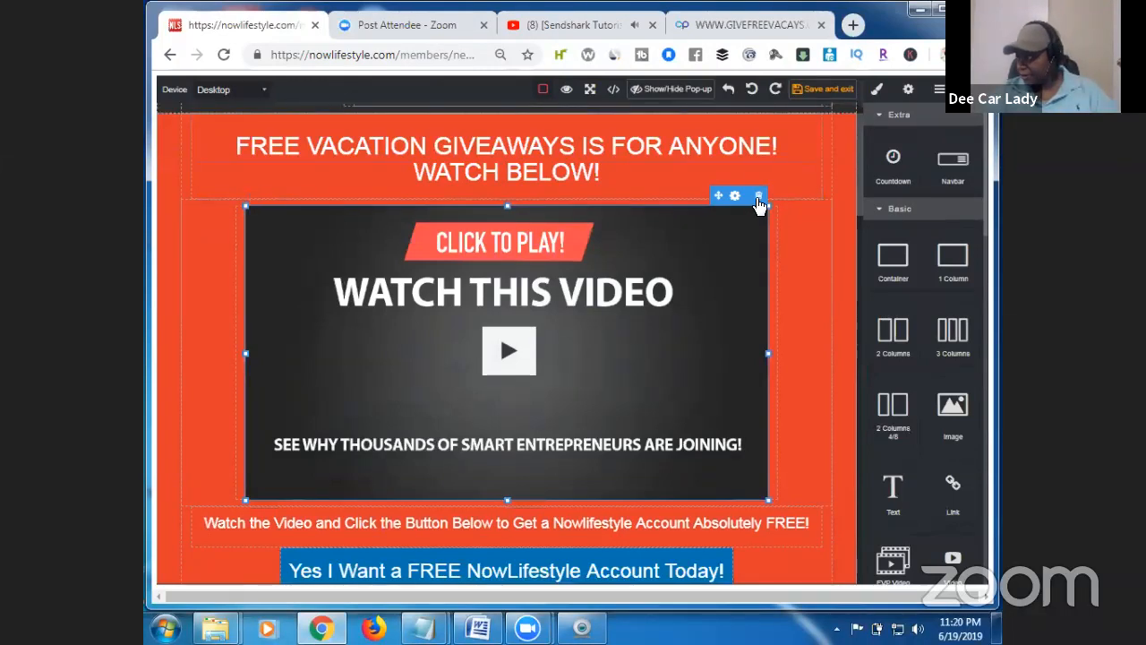
left_click(758, 197)
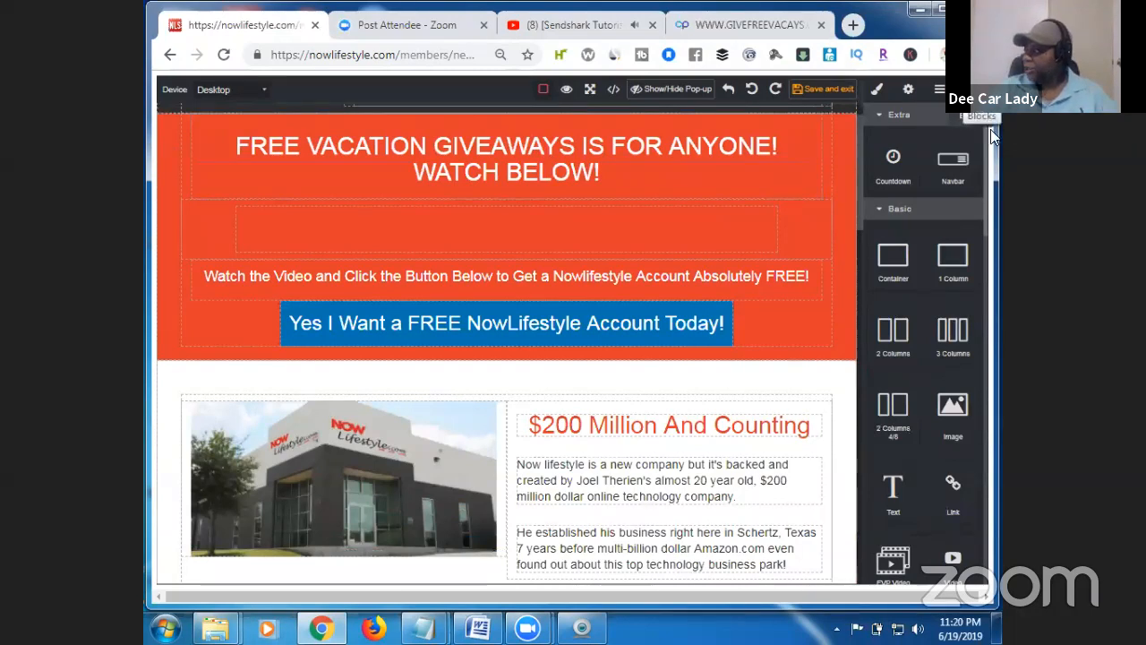
left_click_drag(986, 192, 988, 290)
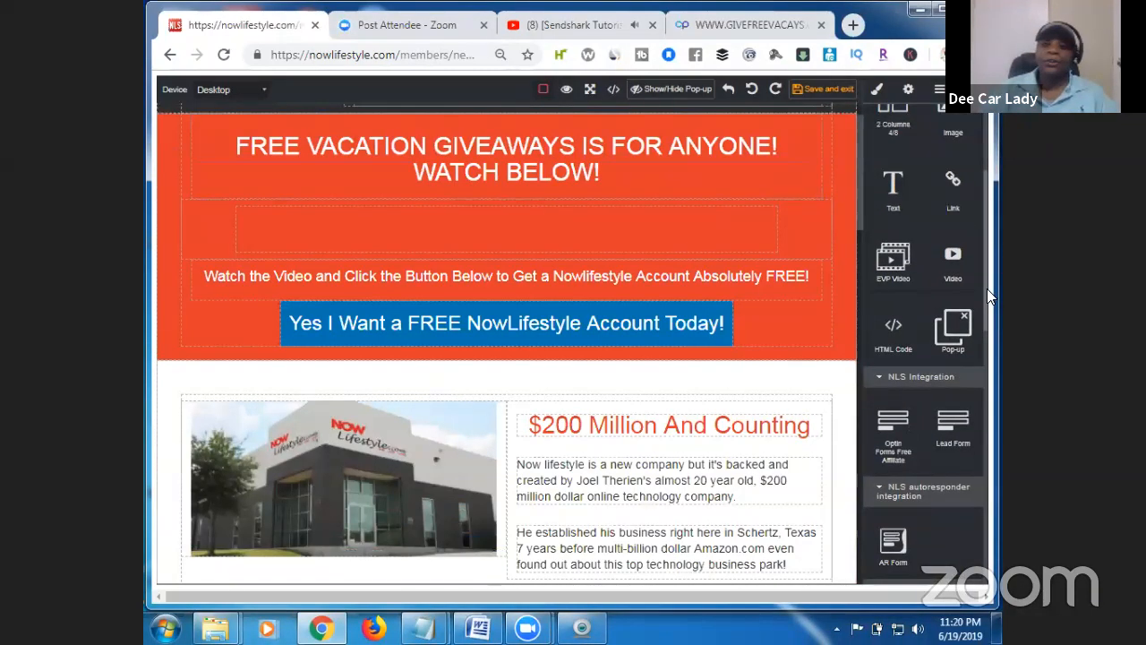
left_click_drag(954, 261, 597, 226)
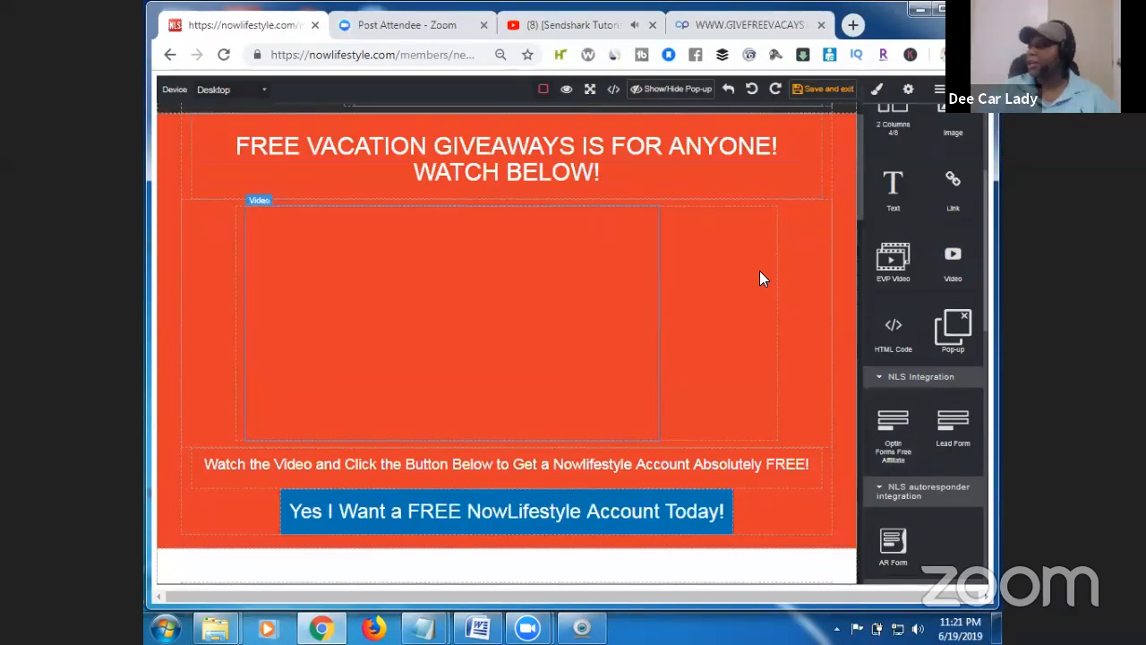
Set the new video block's provider to Youtube.
left_click(577, 307)
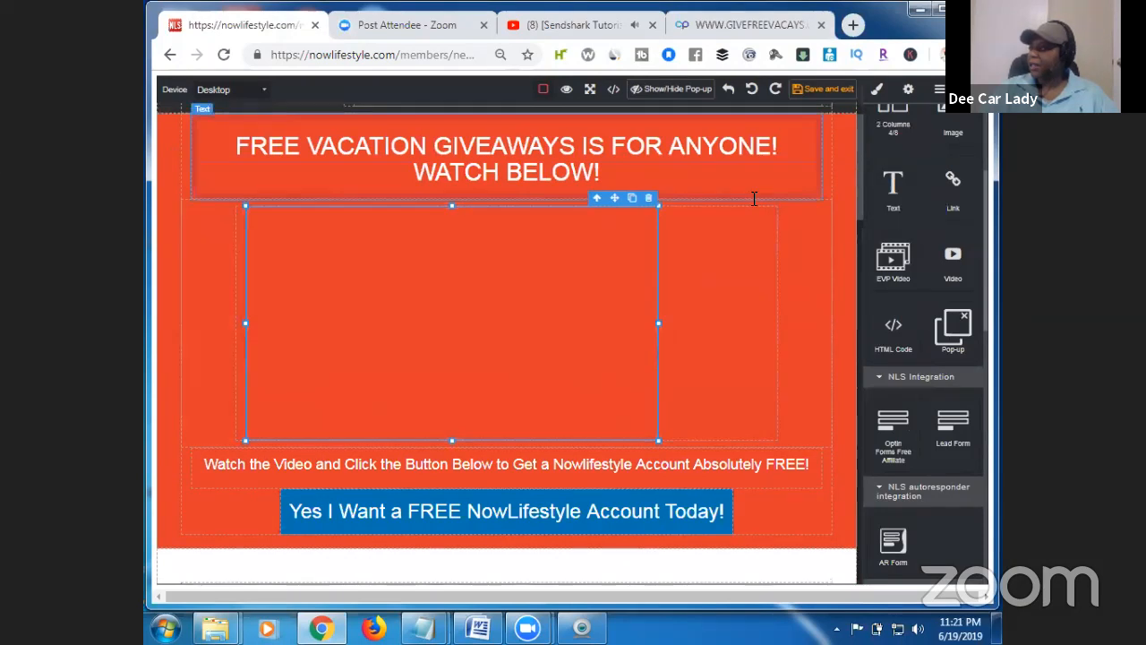
left_click(910, 92)
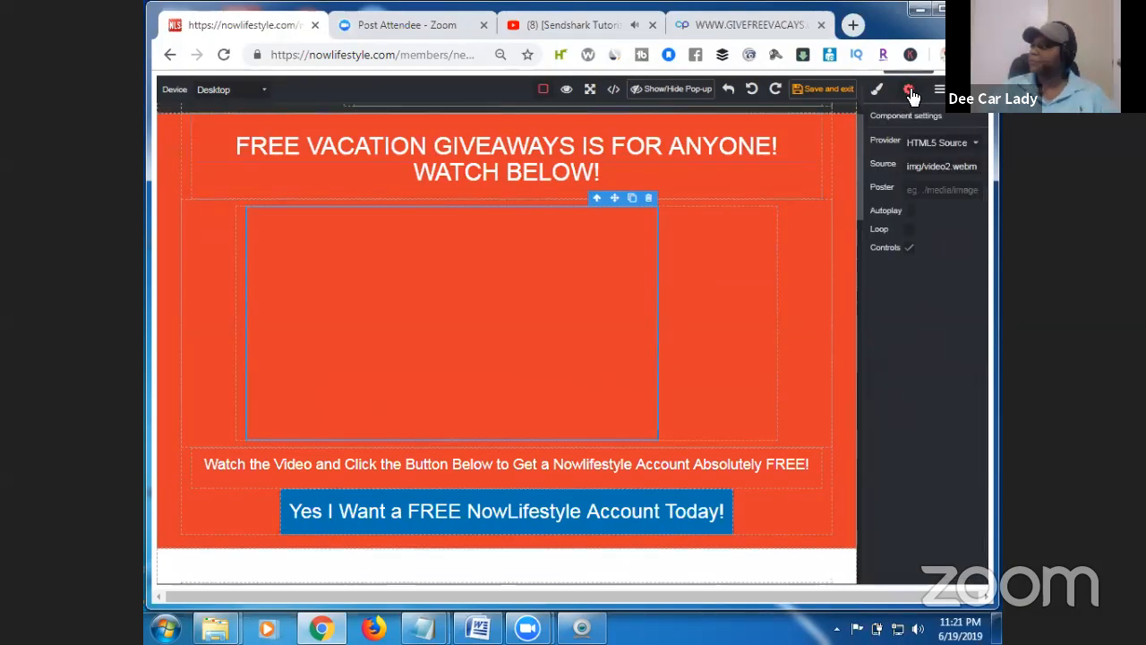
left_click(965, 145)
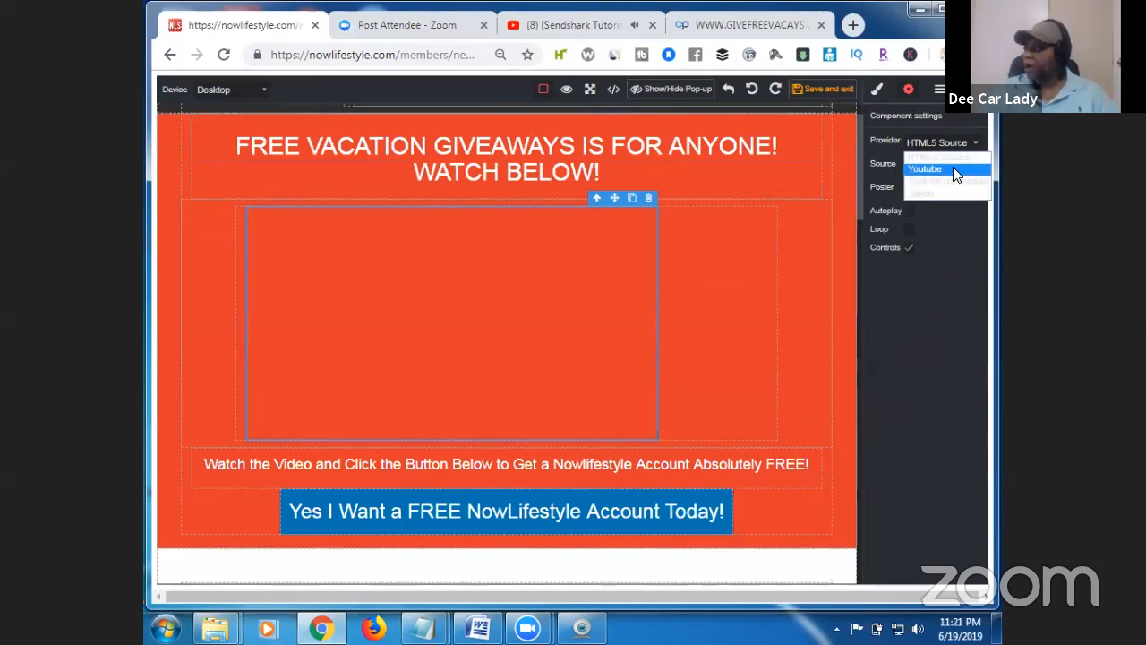
left_click(953, 168)
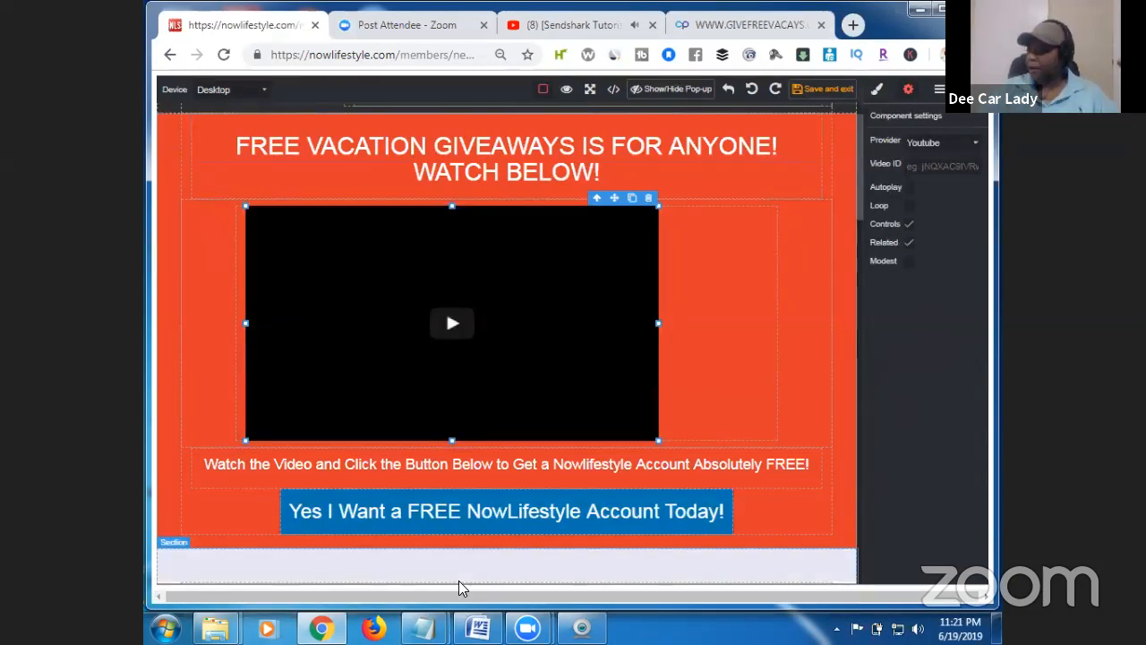
Copy the YouTube ID Hw0gLvNO3as from the video link in Notepad, then return to the Video ID field.
mouse_move(425, 627)
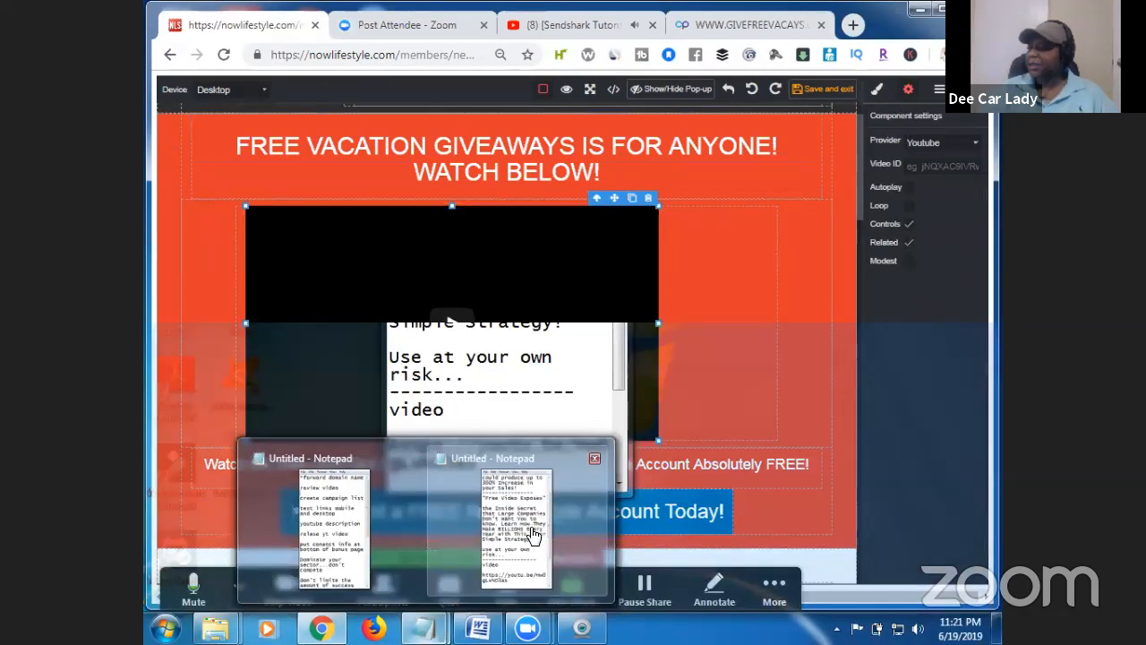
left_click(534, 534)
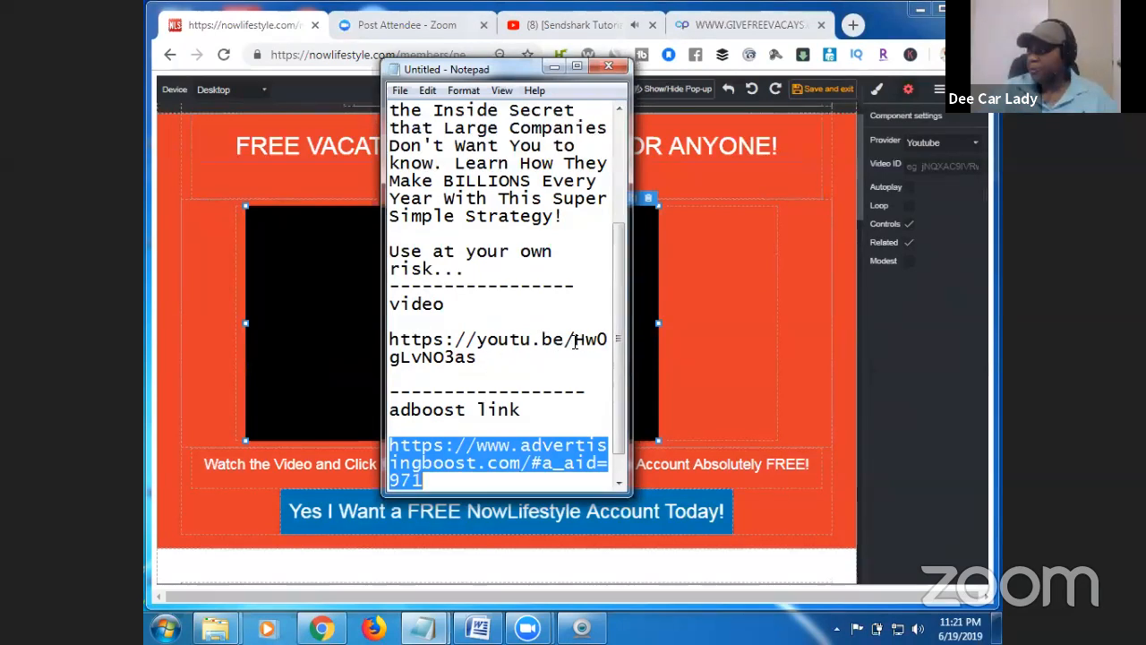
left_click_drag(574, 343, 577, 364)
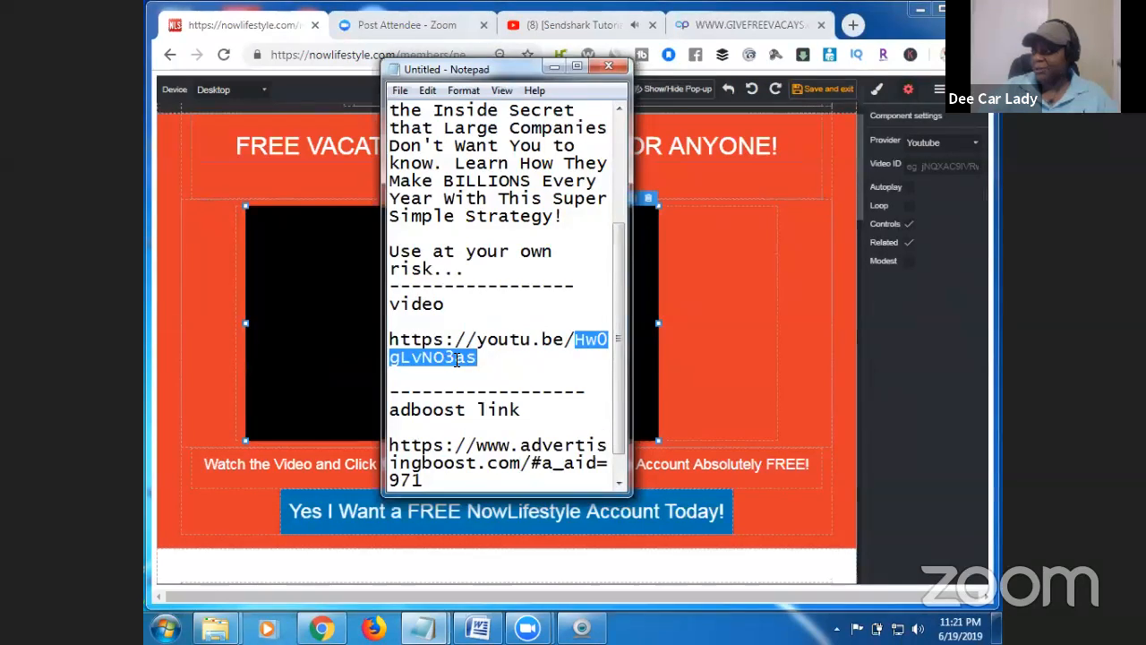
right_click(455, 358)
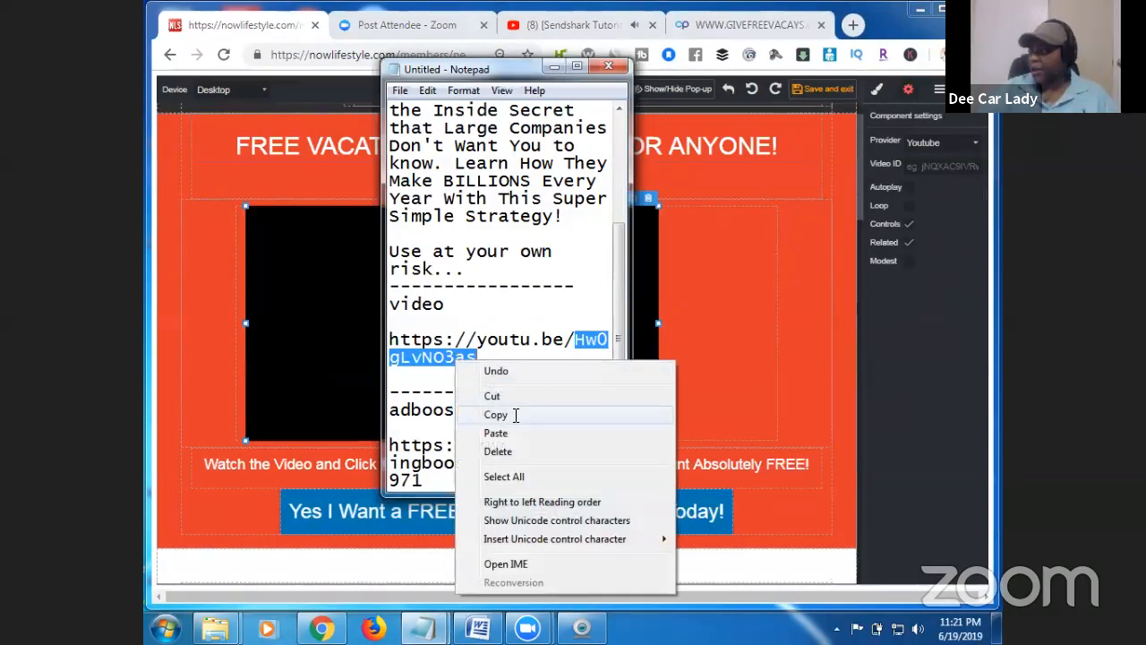
left_click(513, 413)
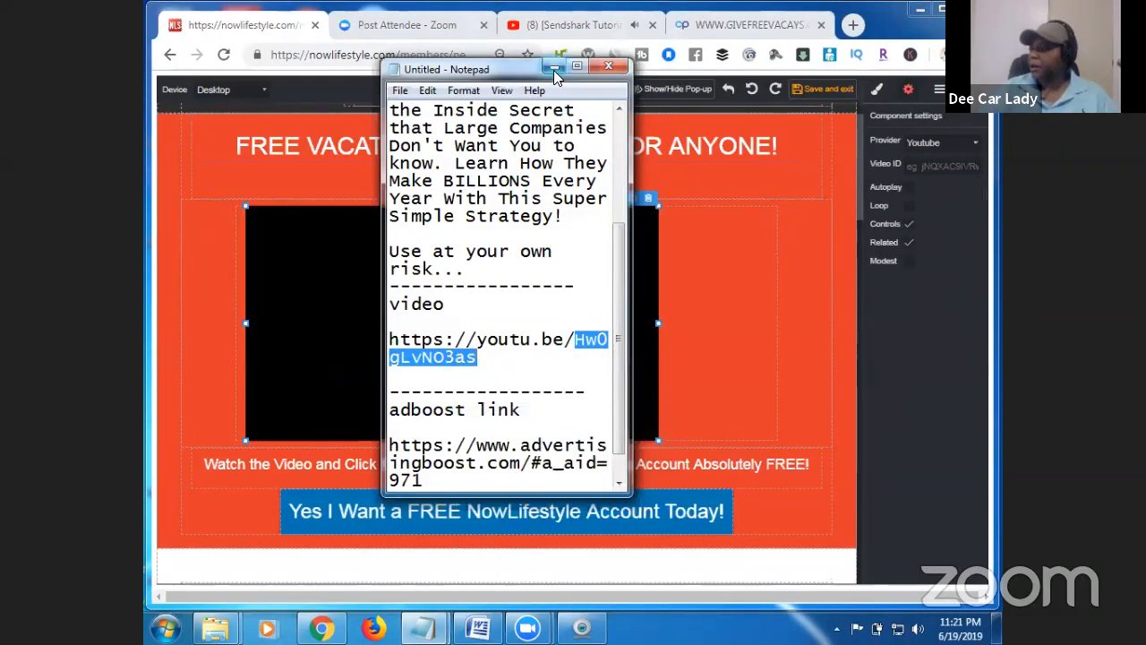
left_click(553, 70)
left_click(922, 168)
right_click(922, 170)
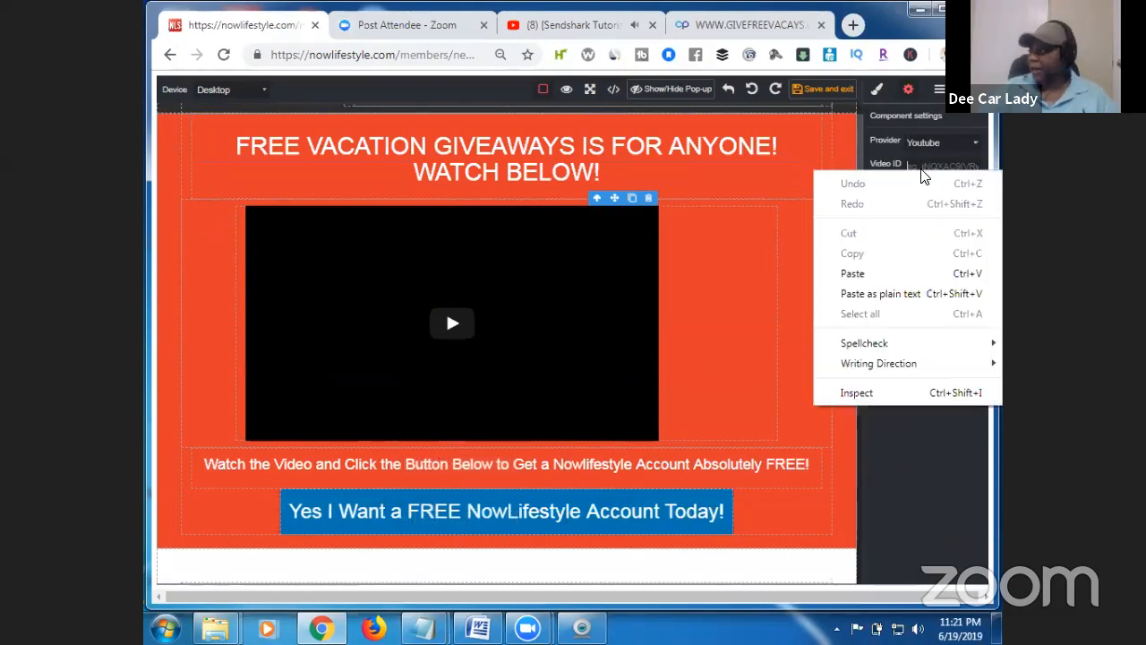
Paste Hw0gLvNO3as into the Video ID field to embed the vacation incentives video.
left_click(916, 274)
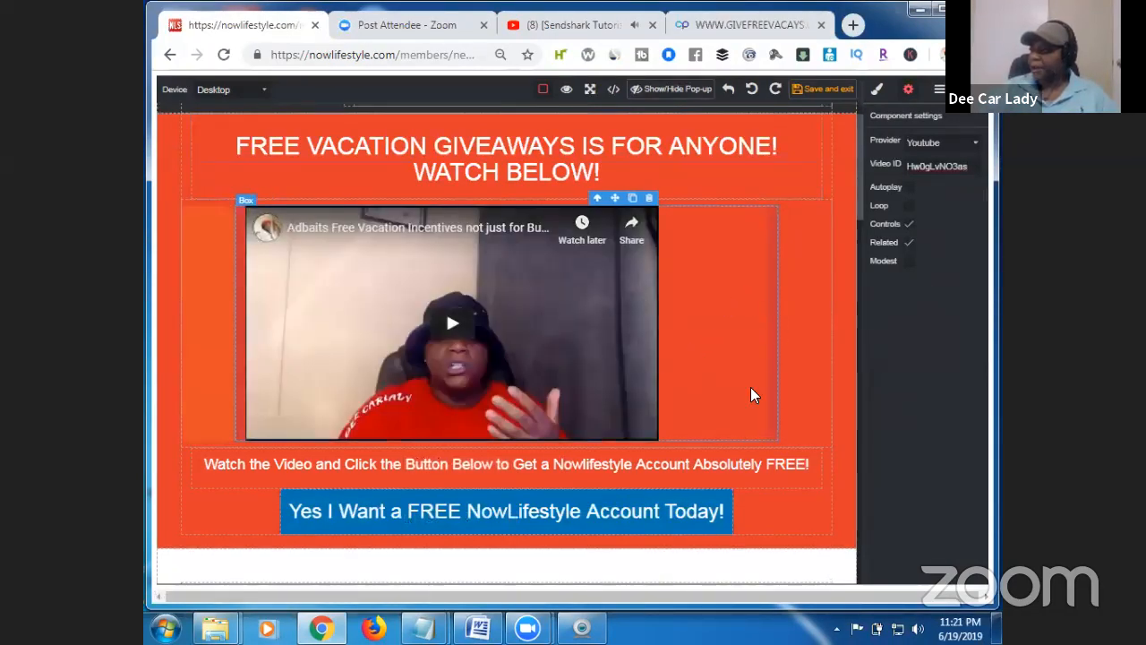
left_click(795, 325)
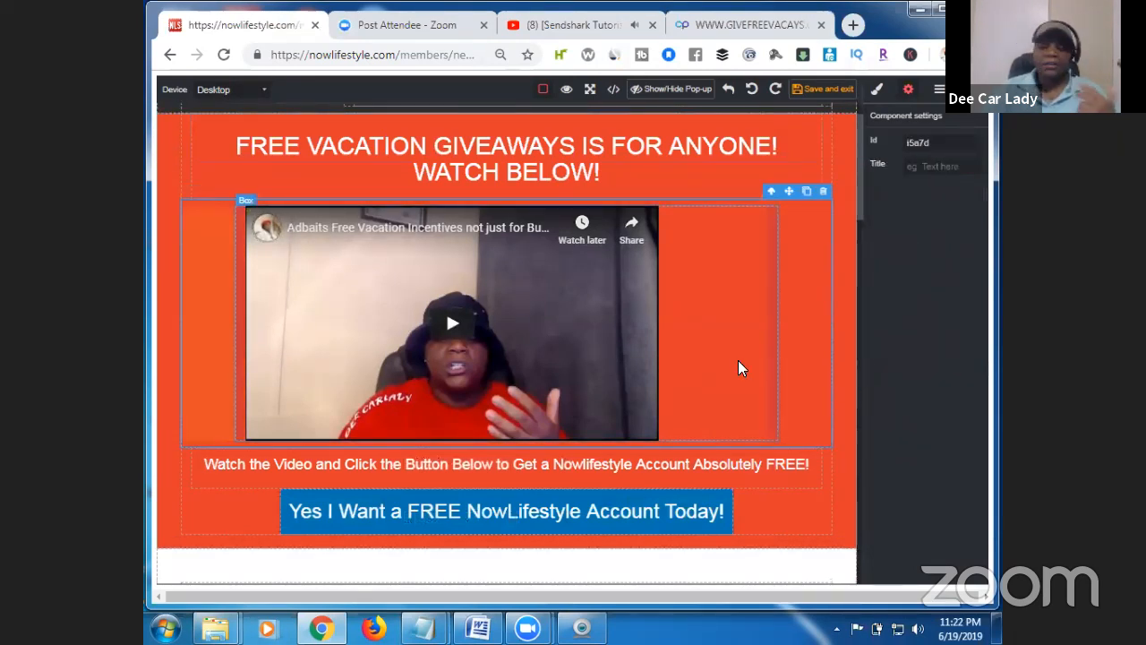
left_click_drag(859, 204, 845, 244)
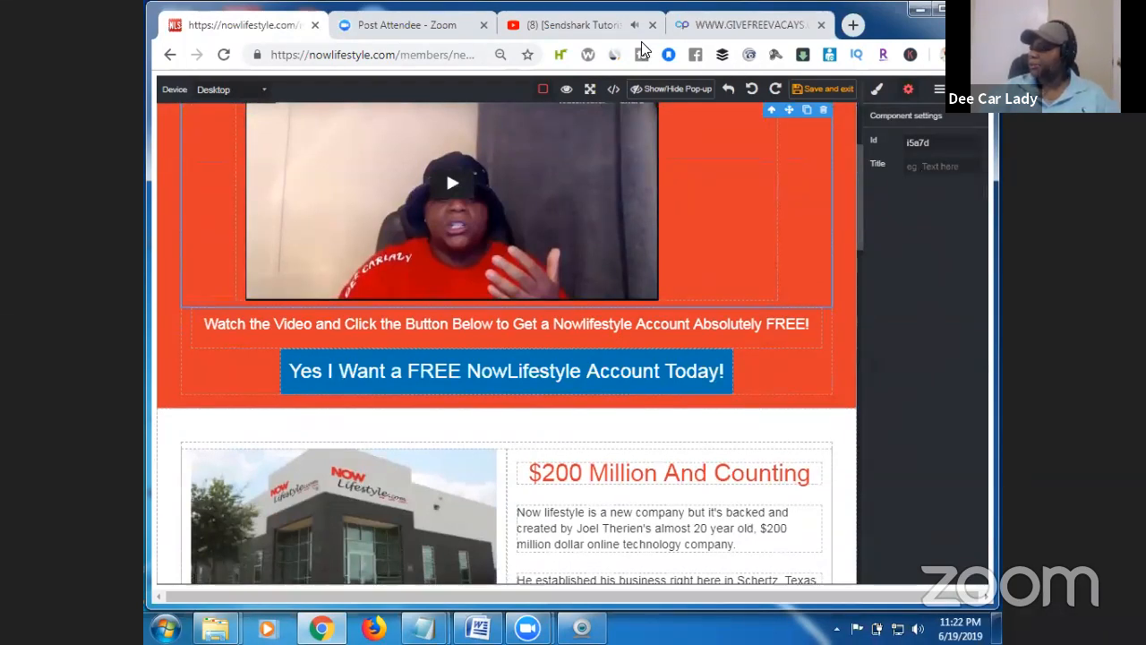
left_click(737, 29)
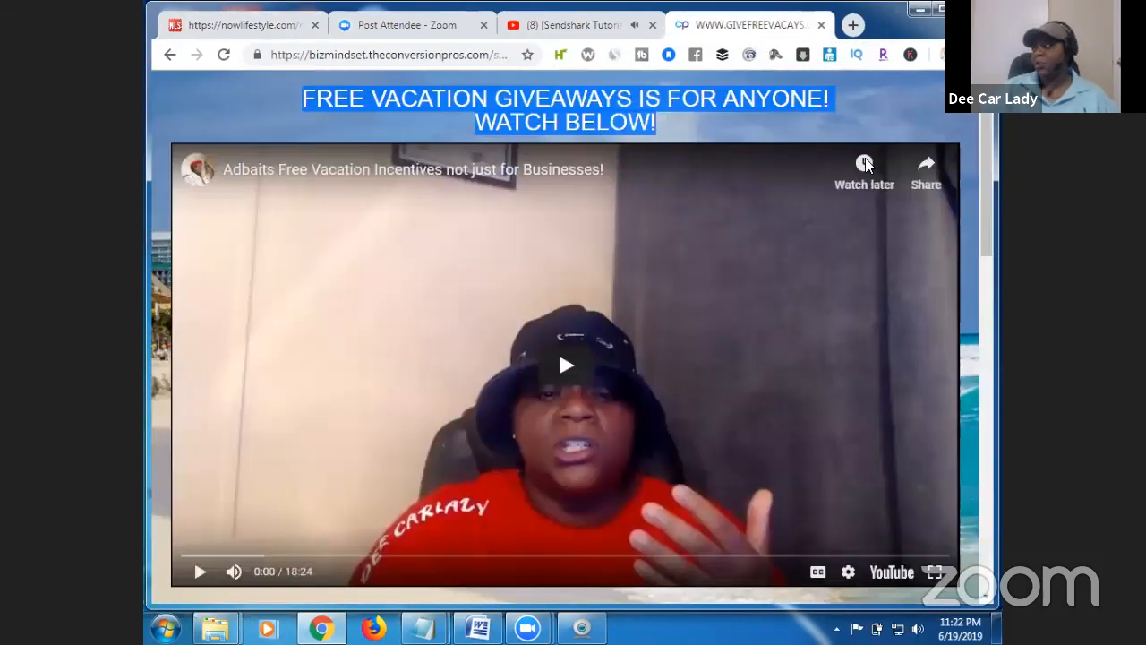
scroll(632, 363, "down", 3)
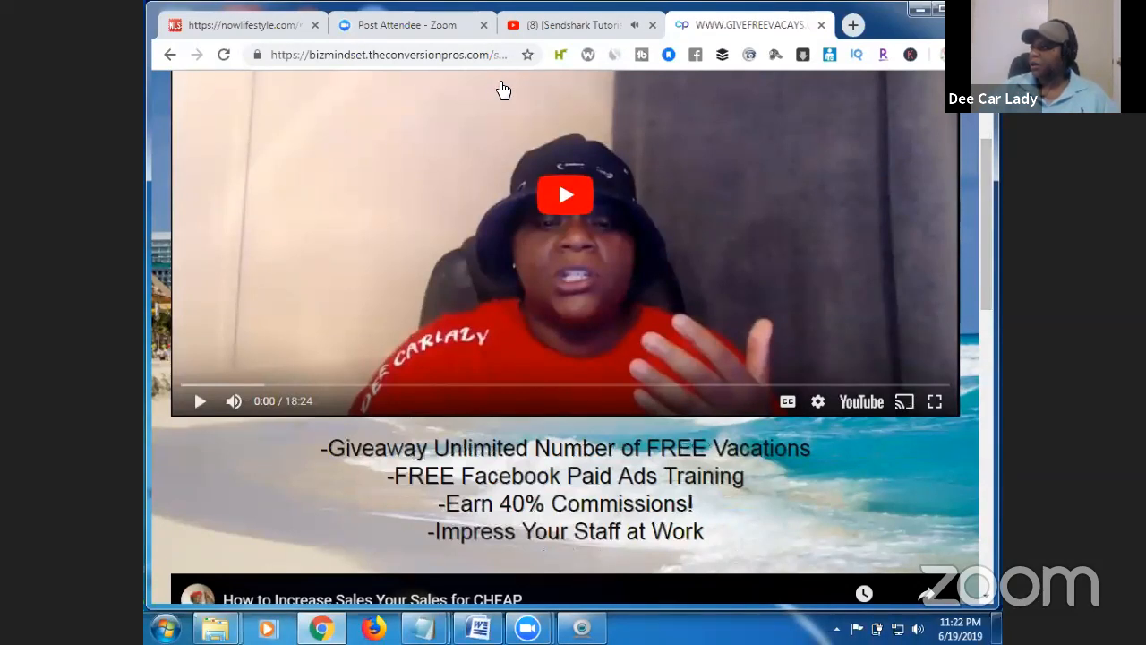
left_click(251, 27)
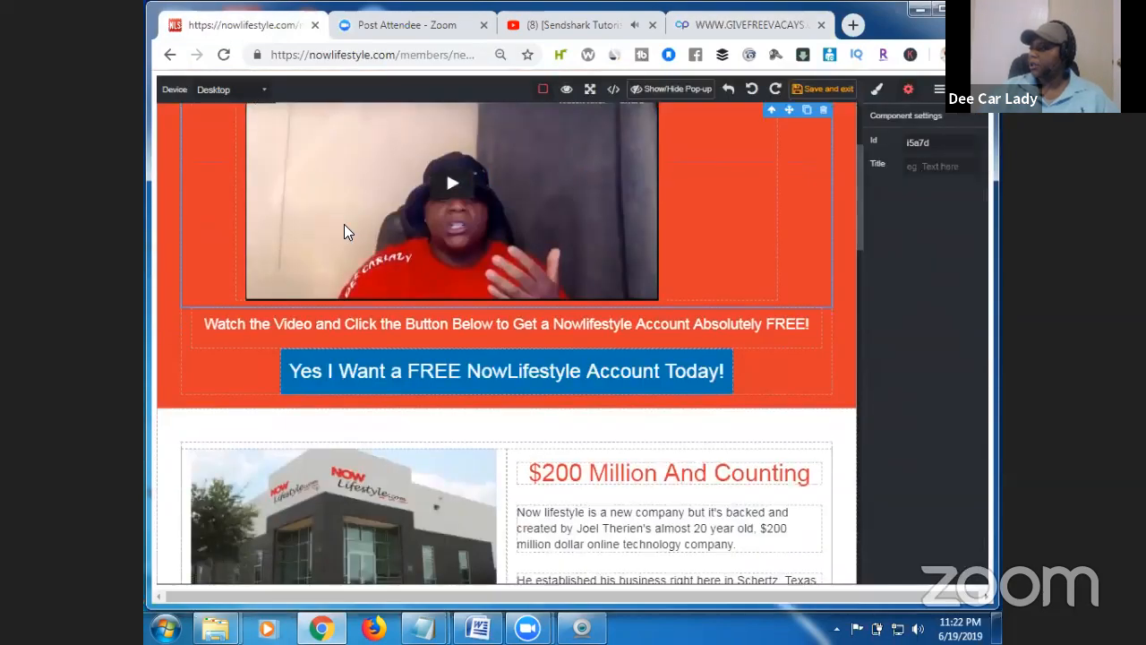
Replace the line below the video with '- GIVE AWAY UNLIMITED FREE VACATIONS' and add '-FREE FACEBOOK PAID ADS TRAINING'.
double_click(464, 327)
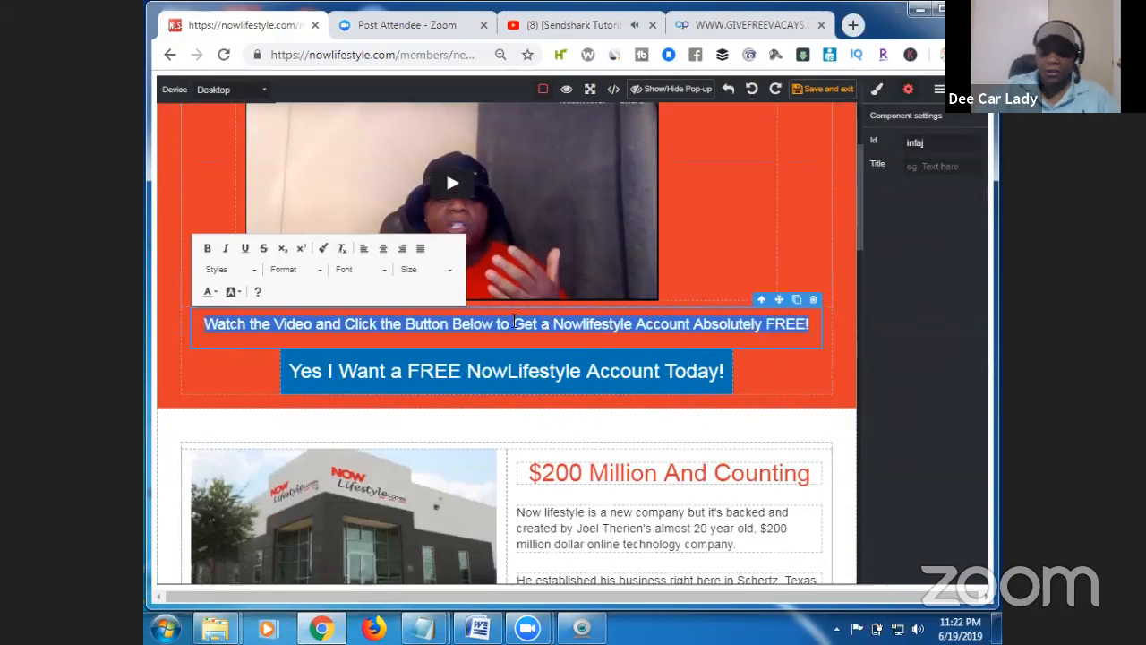
key("BackSpace")
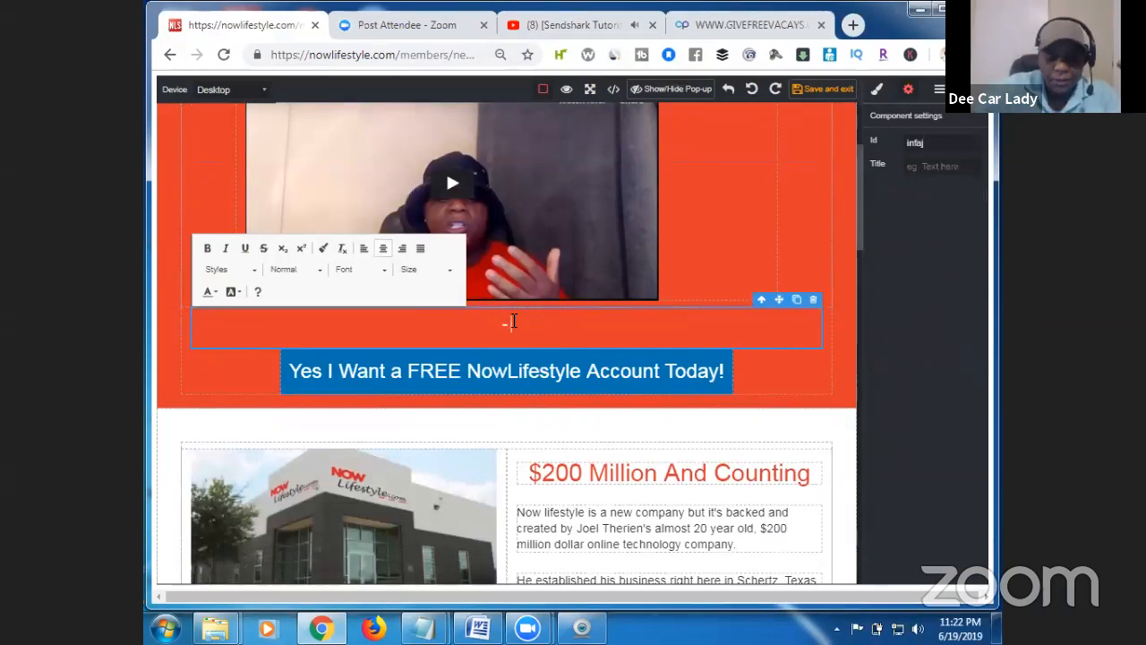
type("- GIVE AW")
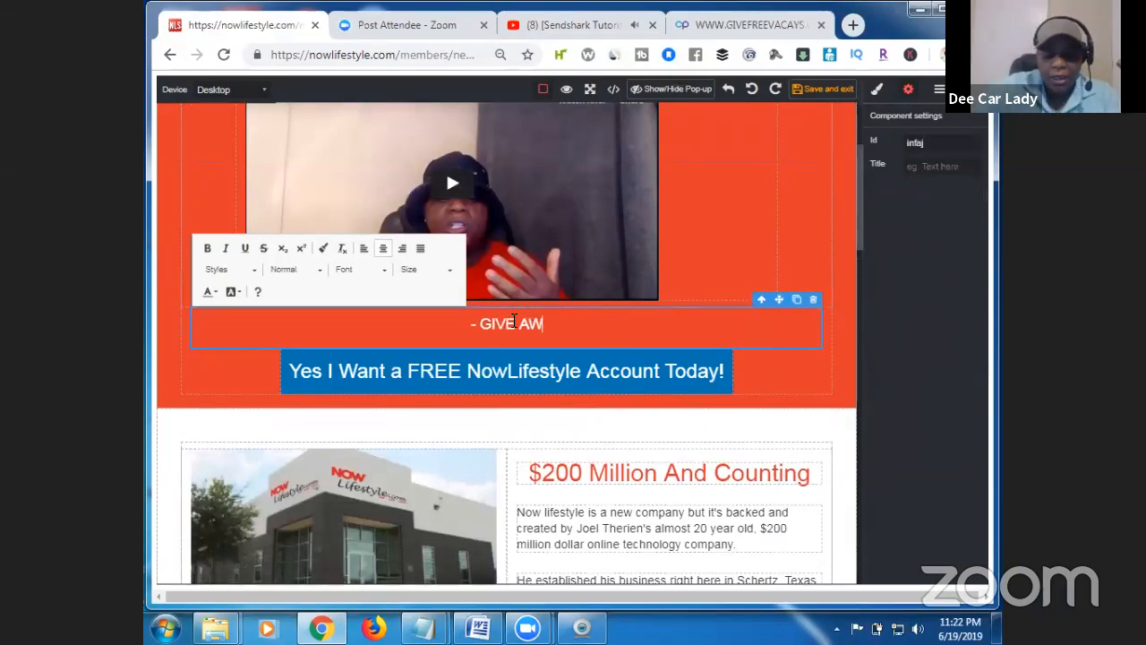
type("AY UNLIMIT")
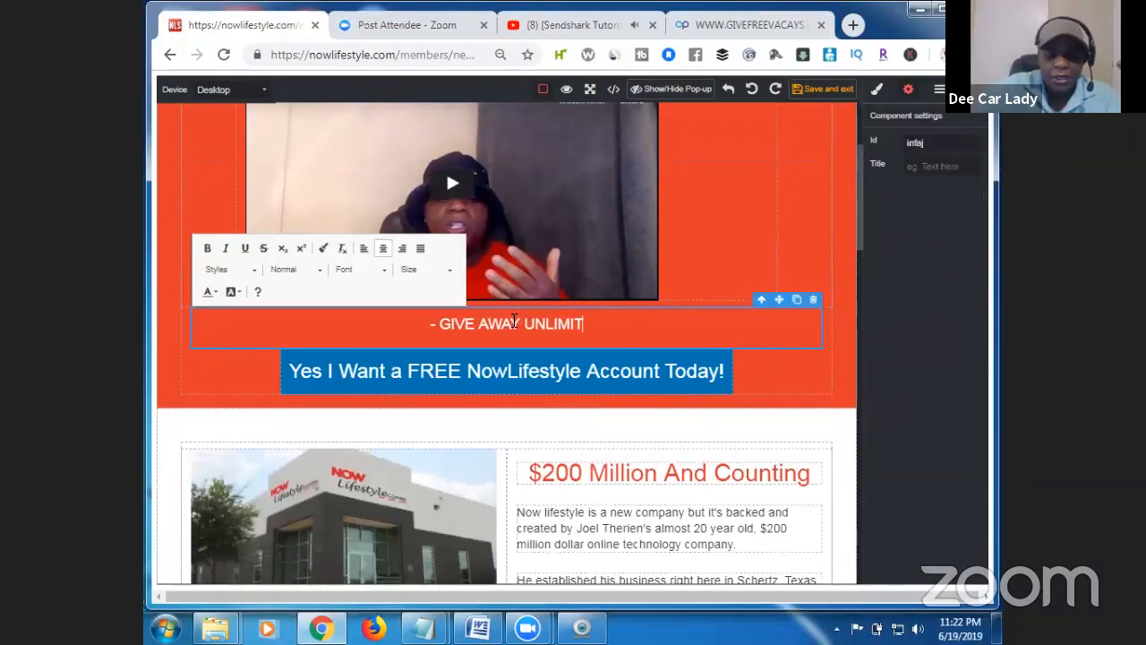
type("ED FREE VACA")
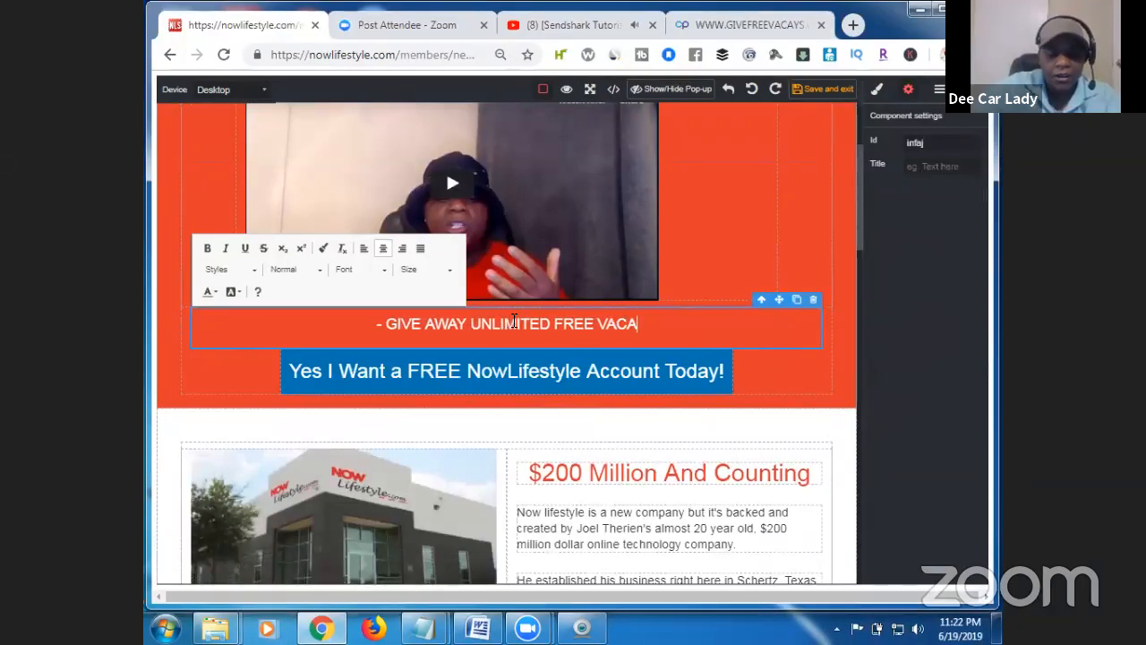
type("TIONS")
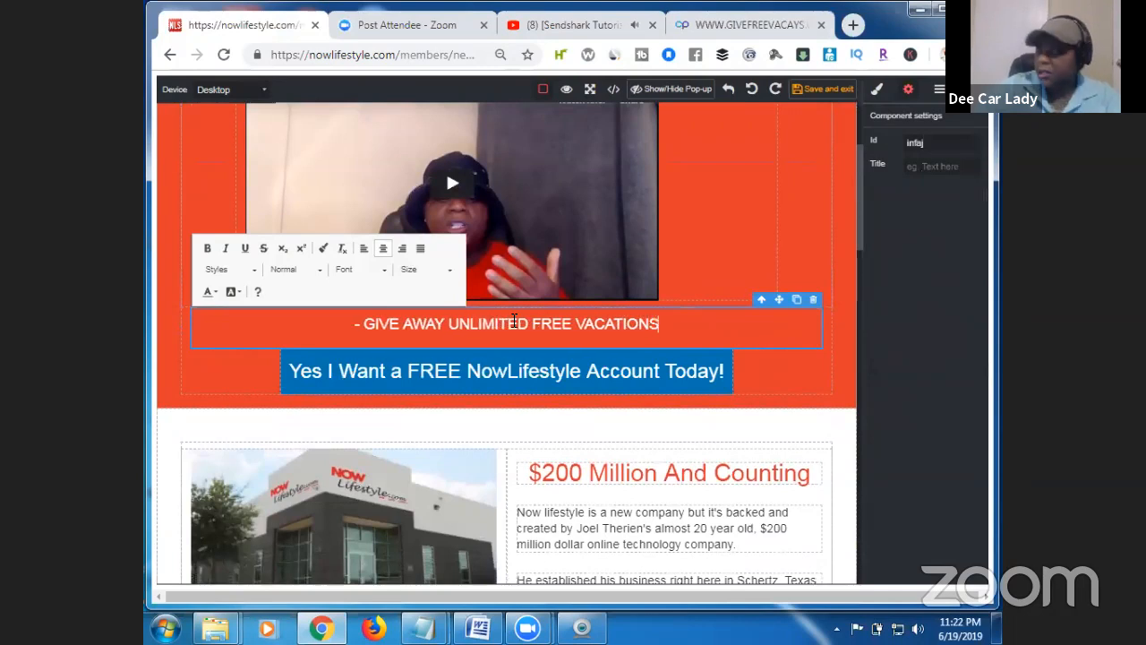
key("Return")
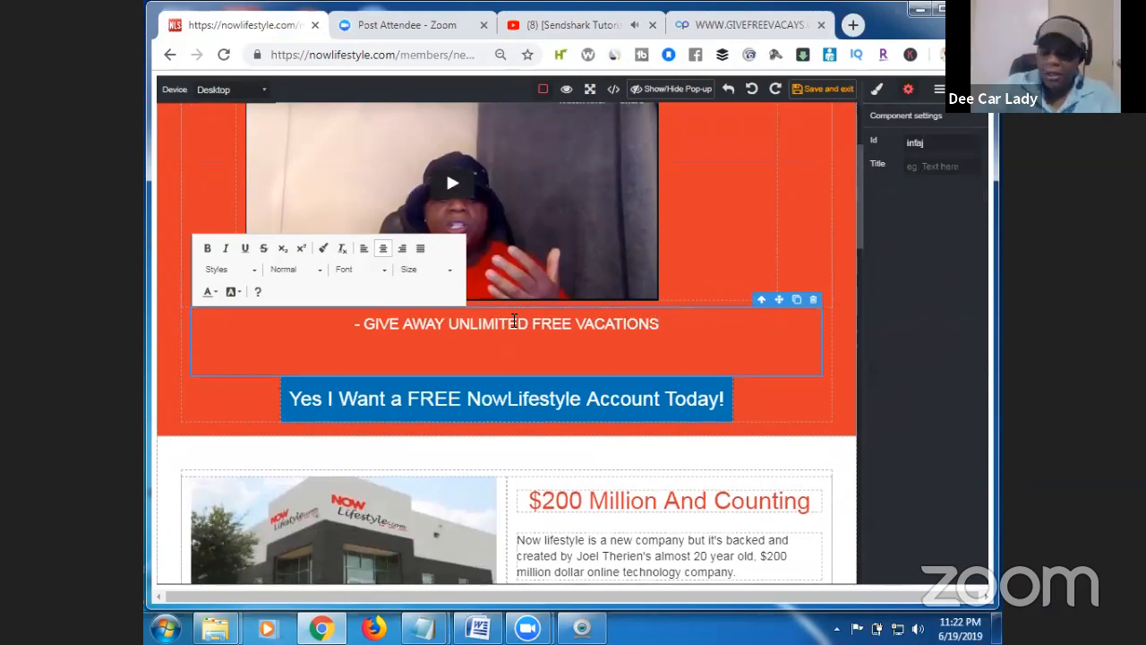
type("-")
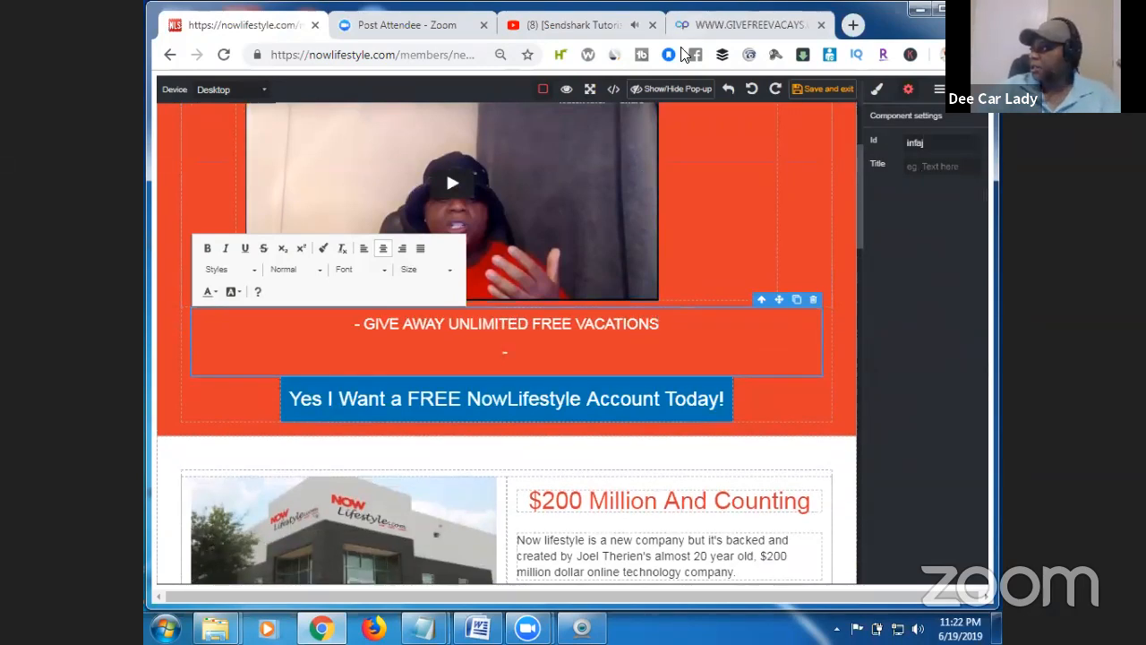
left_click(752, 24)
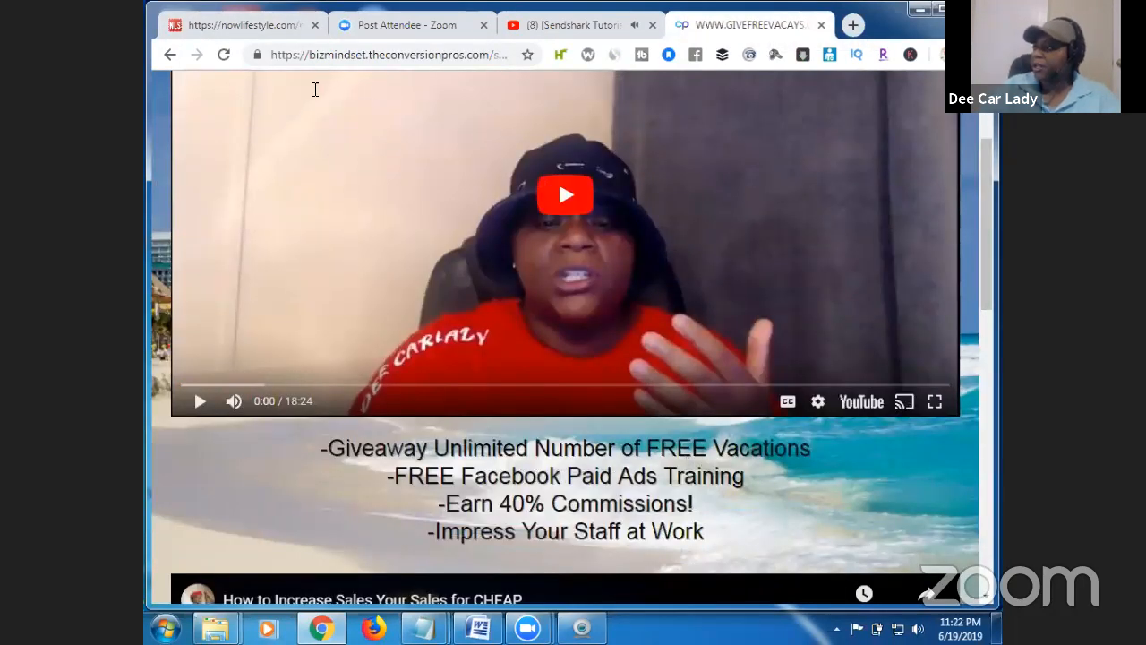
left_click(273, 27)
type("F")
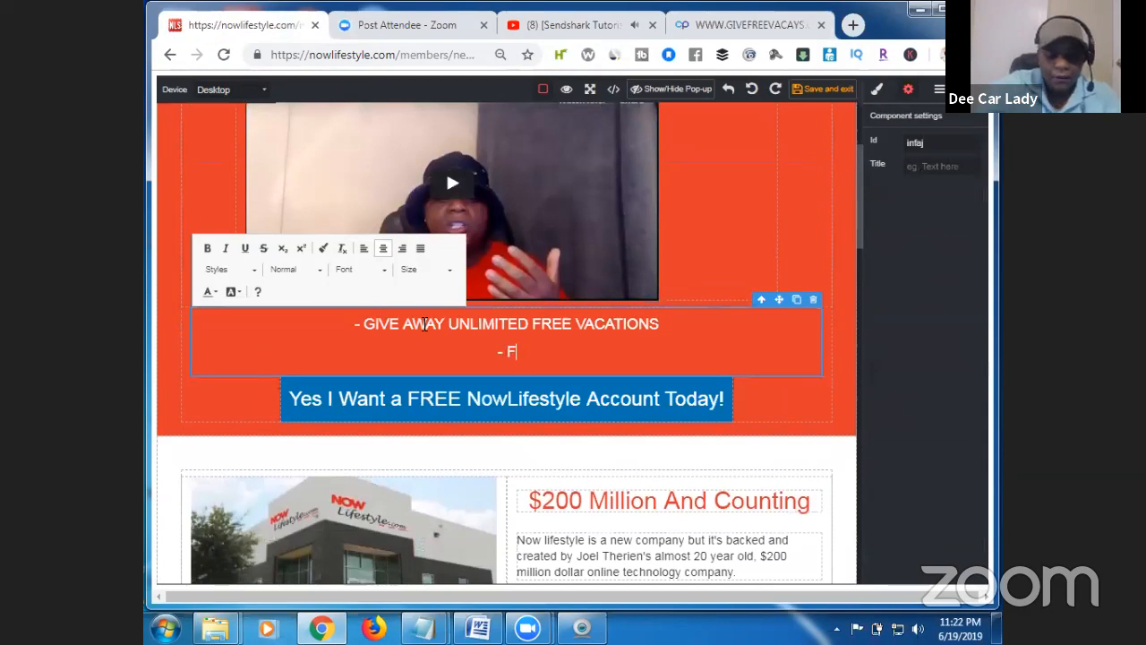
type("REE FAC")
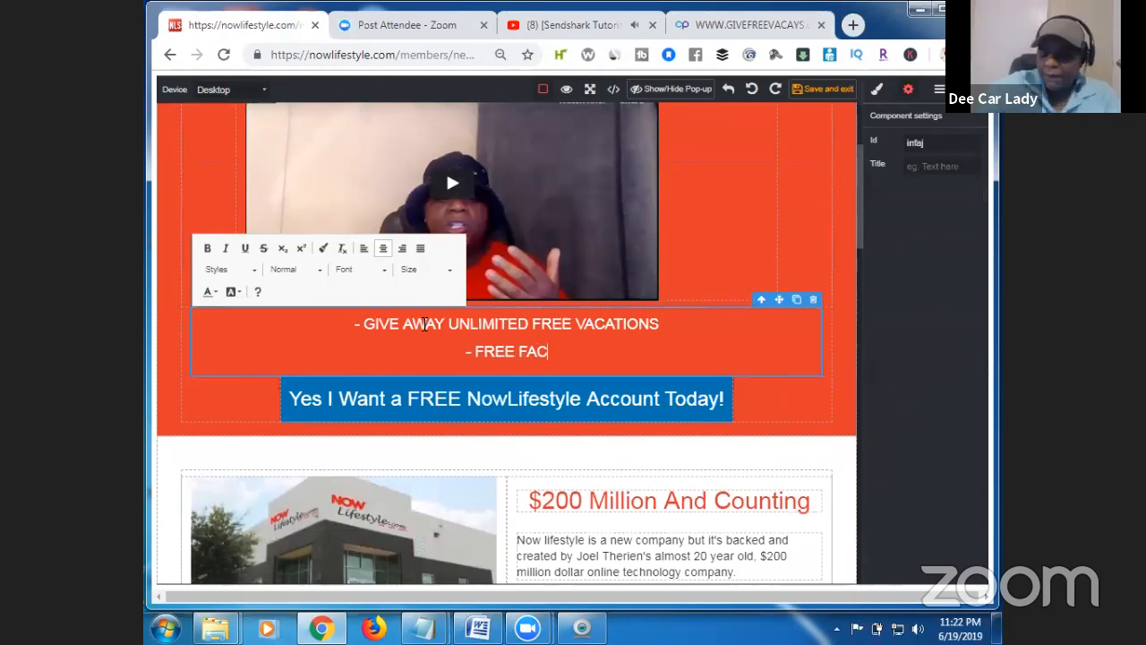
type("EBOOK P")
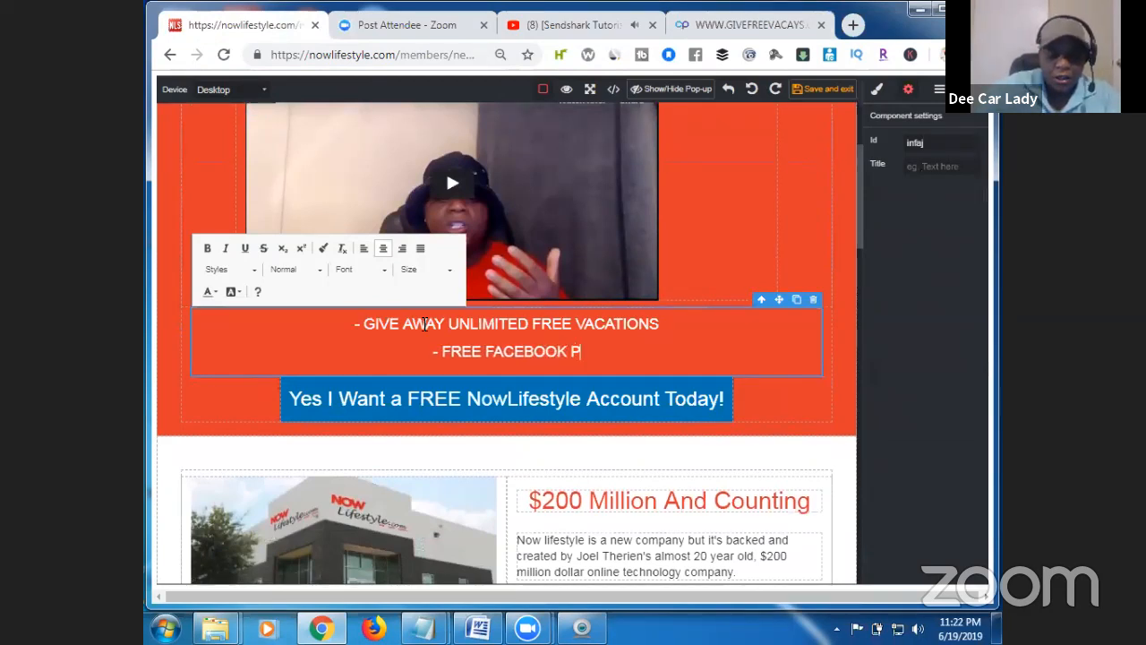
type("AID ADS TRA")
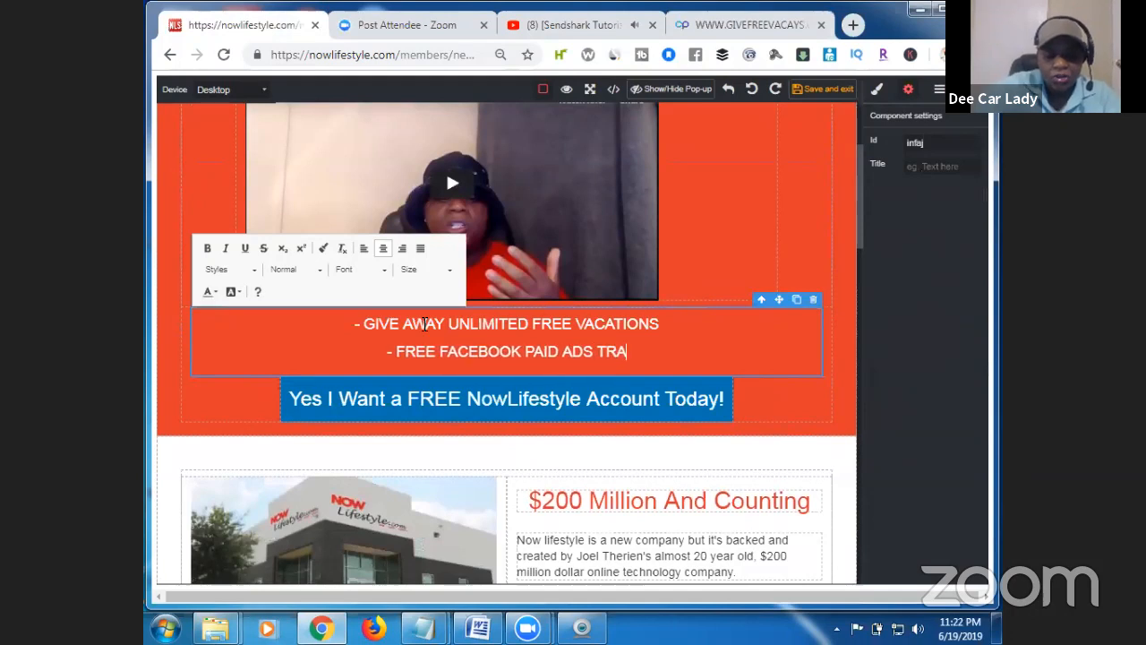
type("INING")
Add the bullets 'EARN 40% COMMISSIONS' and 'IMPRESS YOUR STAFF AT WORK!' using the reference page's wording.
key("Return")
type("-")
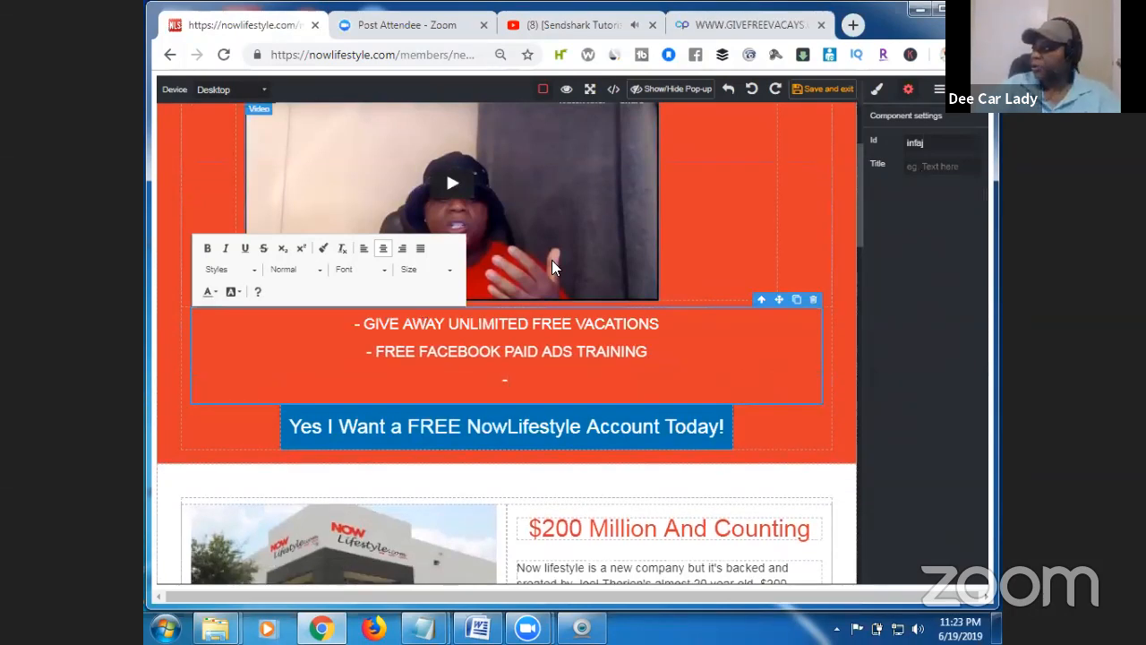
left_click(716, 25)
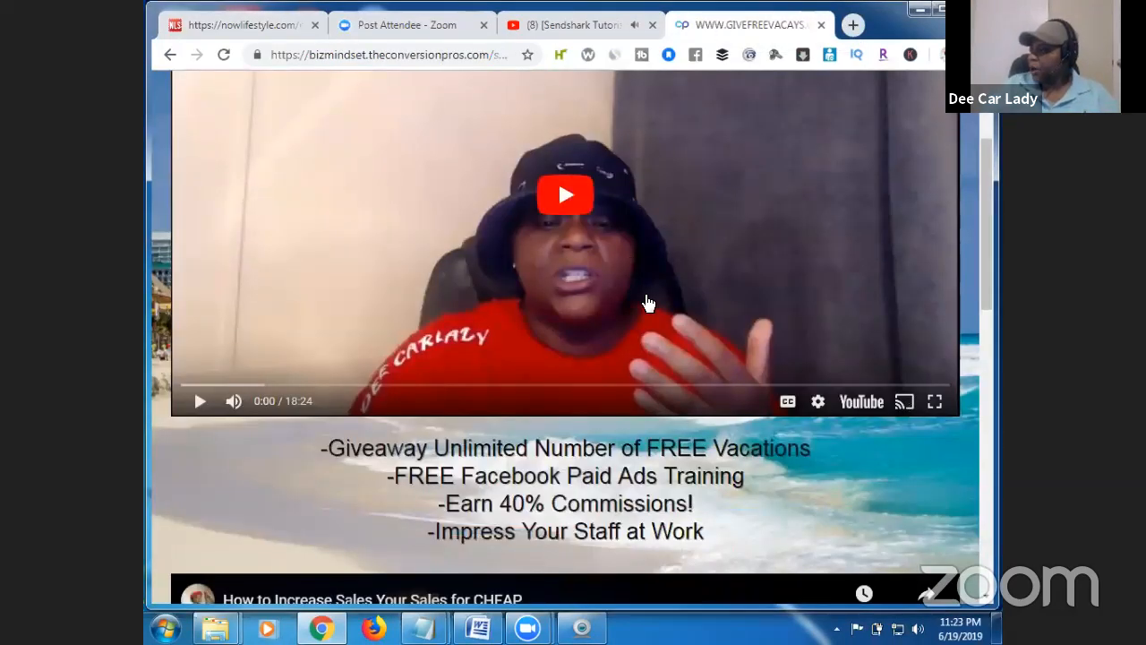
left_click(283, 24)
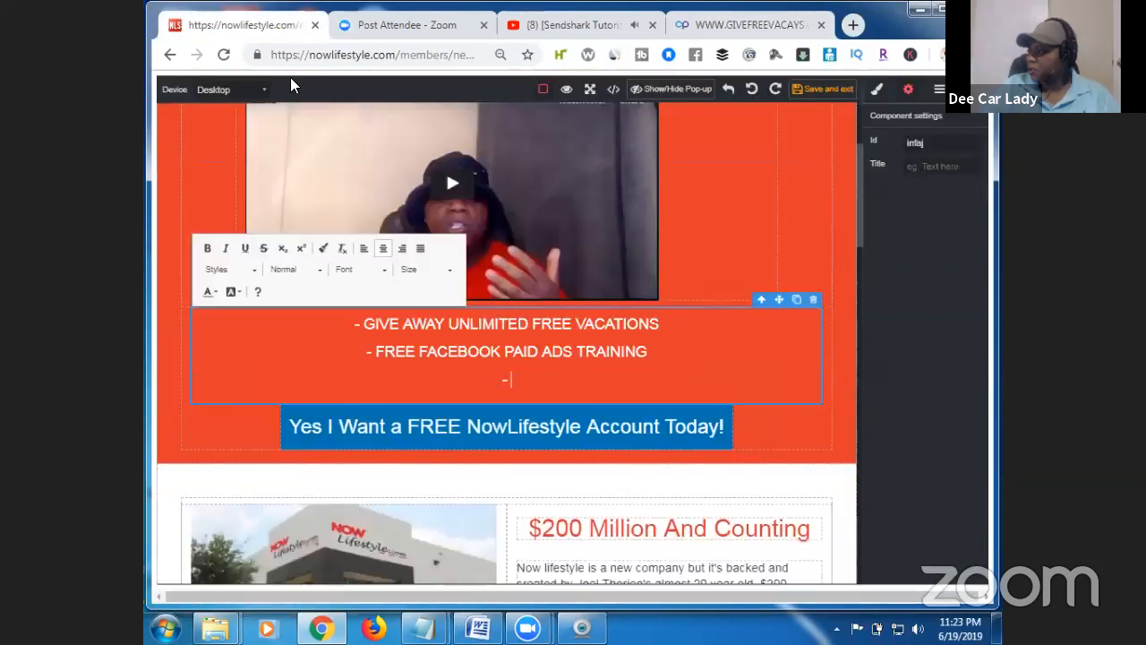
type("EARN ")
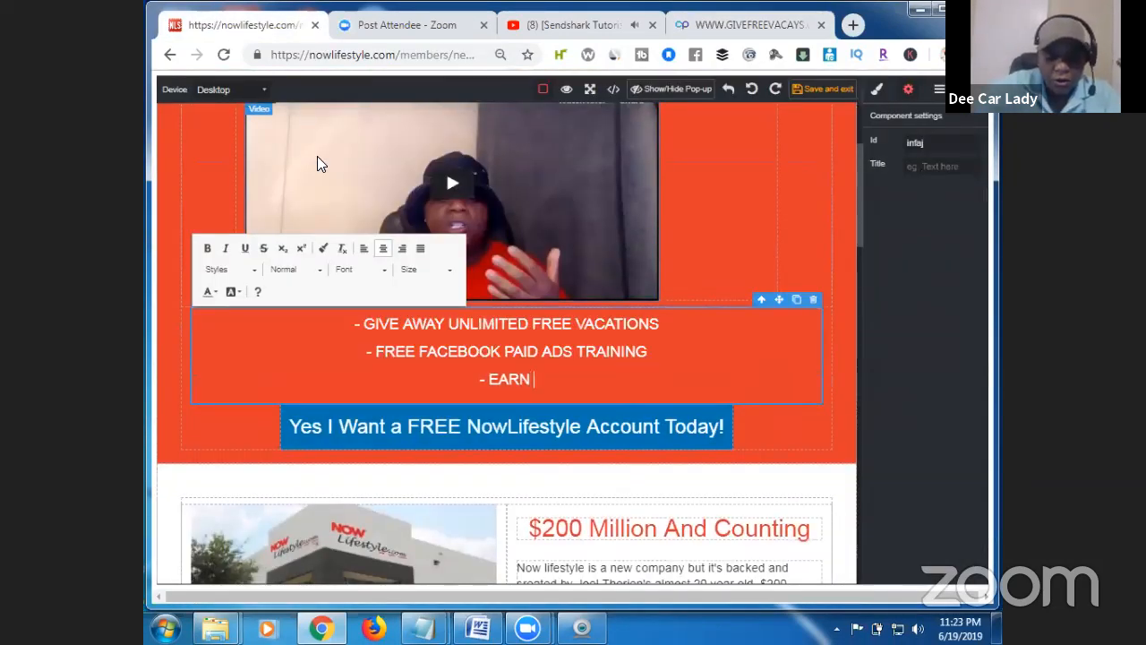
type("40% CO")
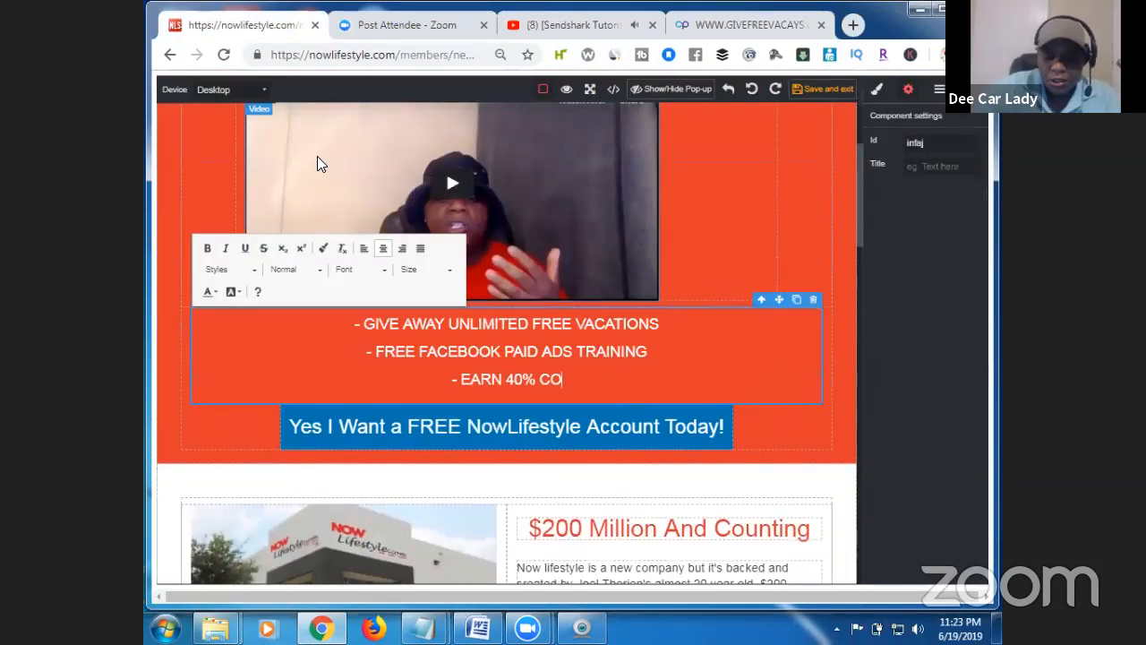
type("MMISSIONS")
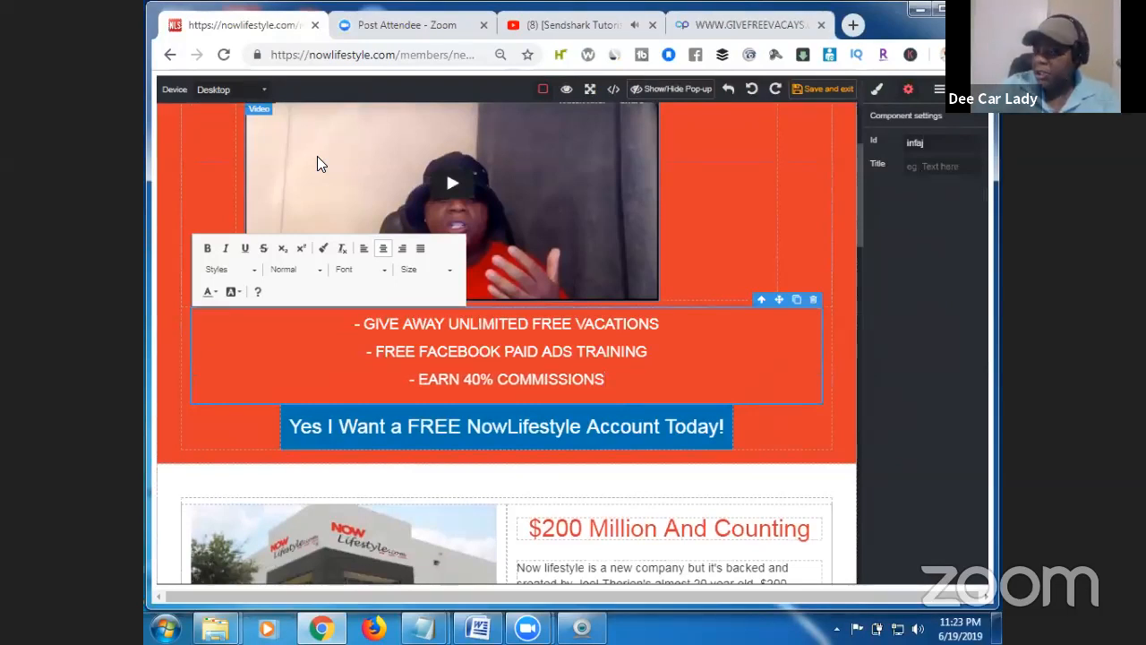
key("Return")
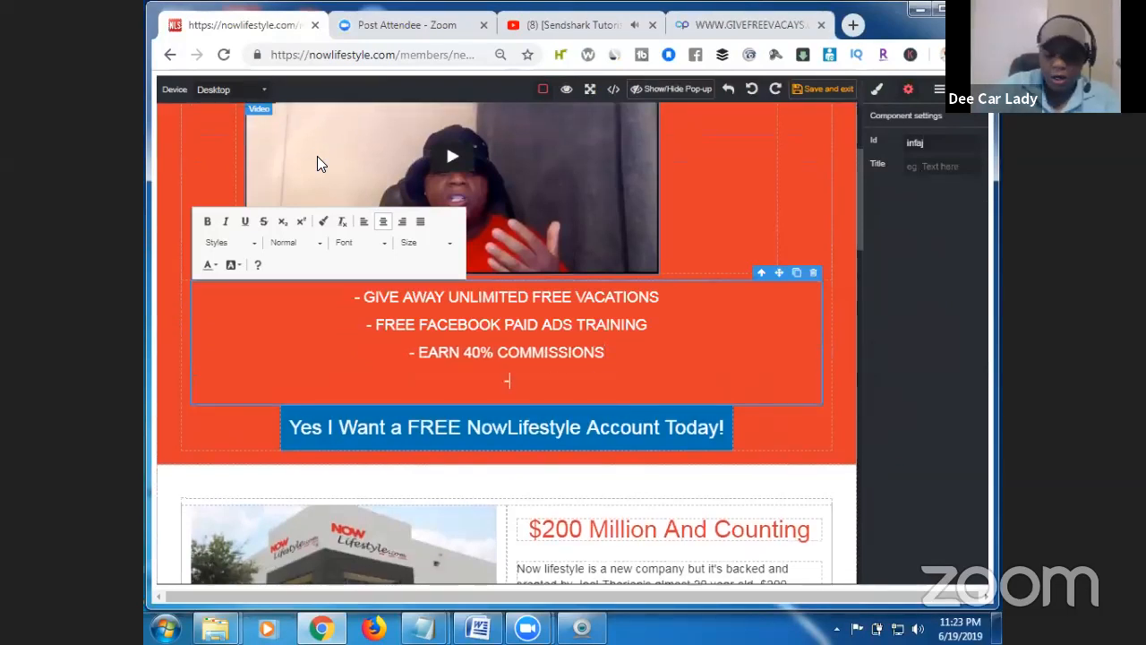
left_click(707, 27)
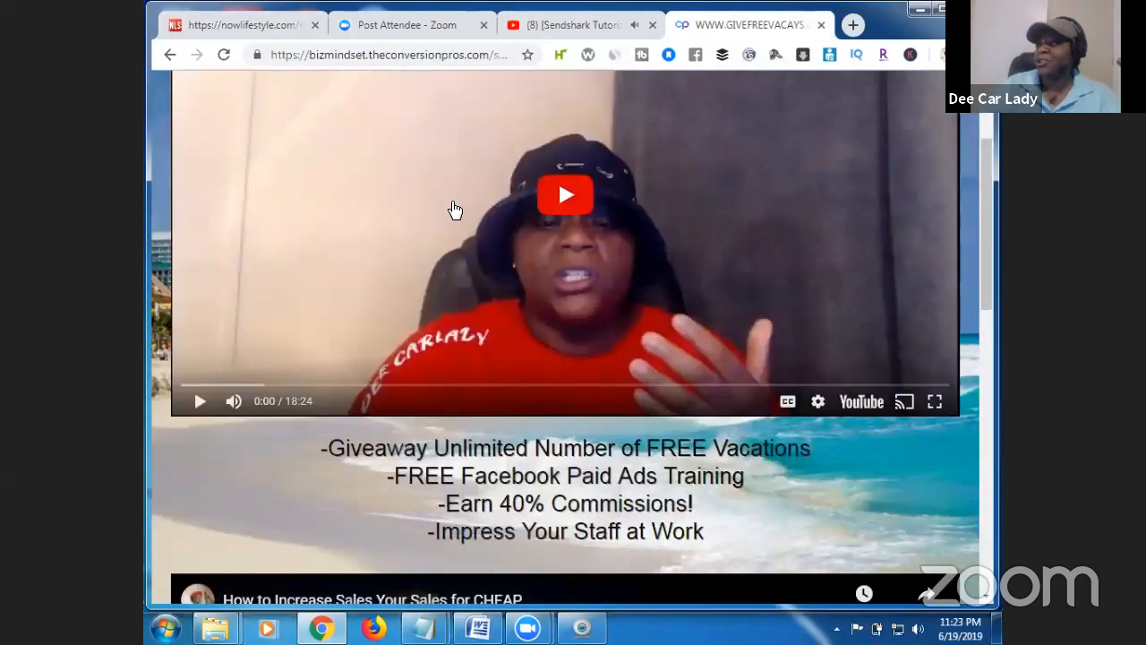
left_click(286, 25)
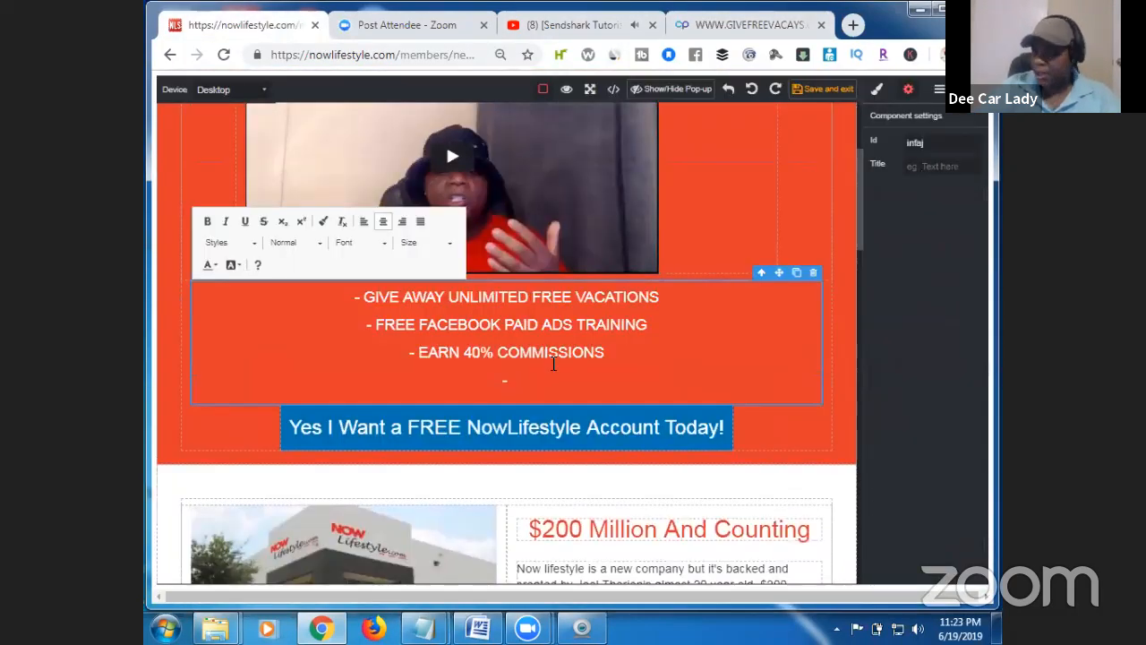
type("MPRESS YOUR STAFF AT WORK")
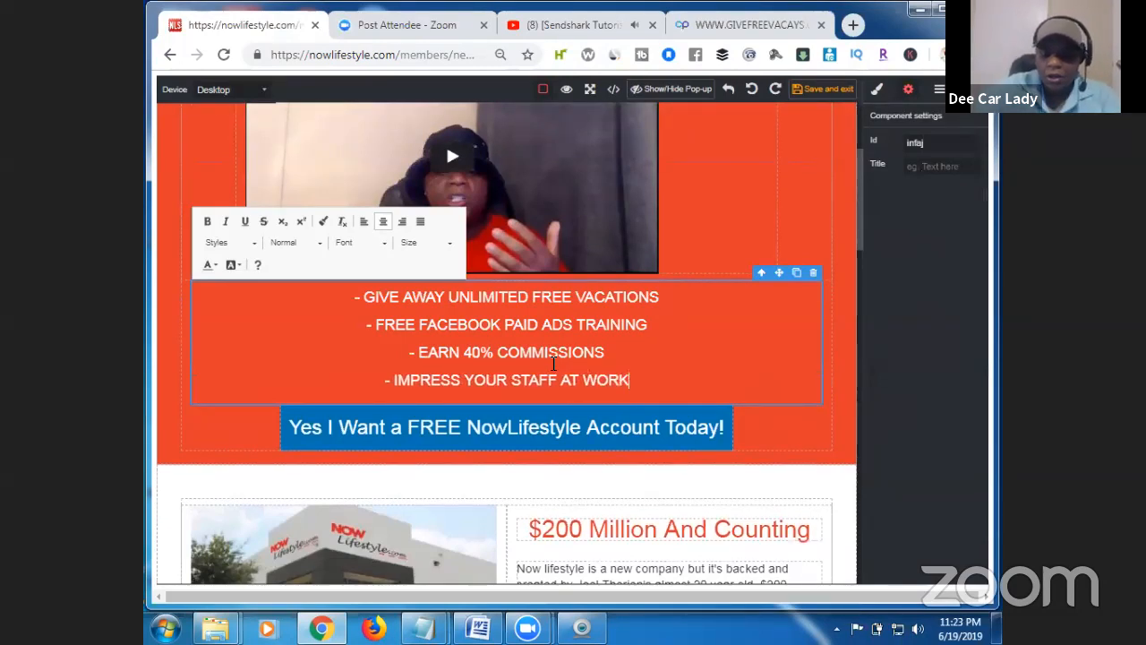
type("!")
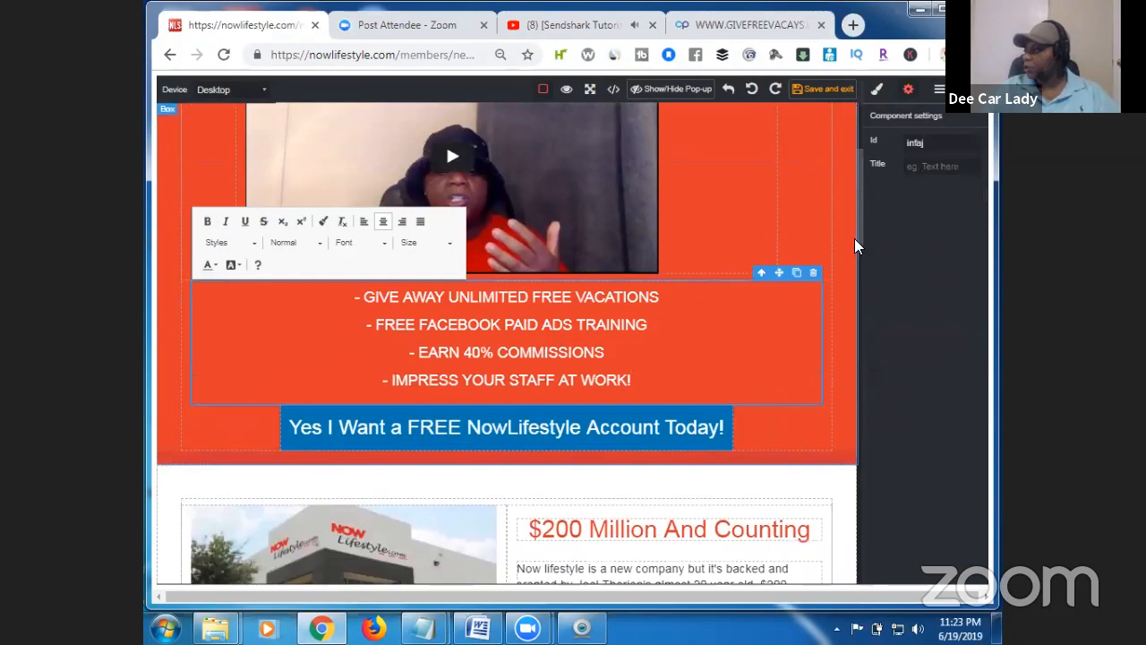
Scroll to the orange section, select it, and open the Blocks panel.
left_click_drag(859, 237, 861, 246)
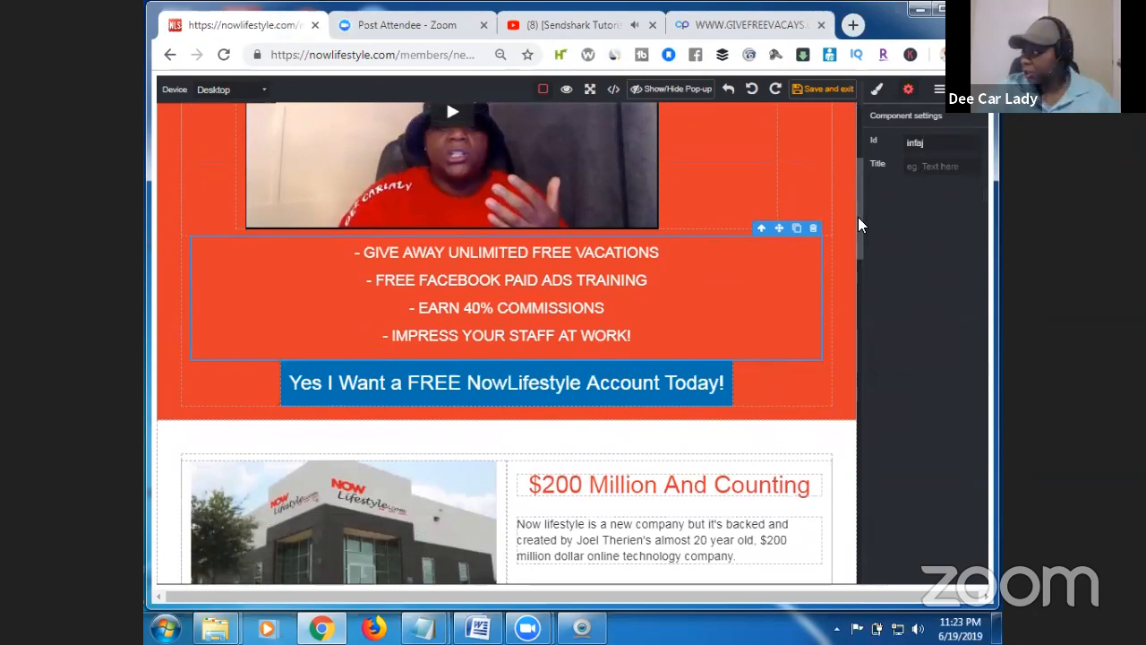
left_click_drag(859, 218, 858, 261)
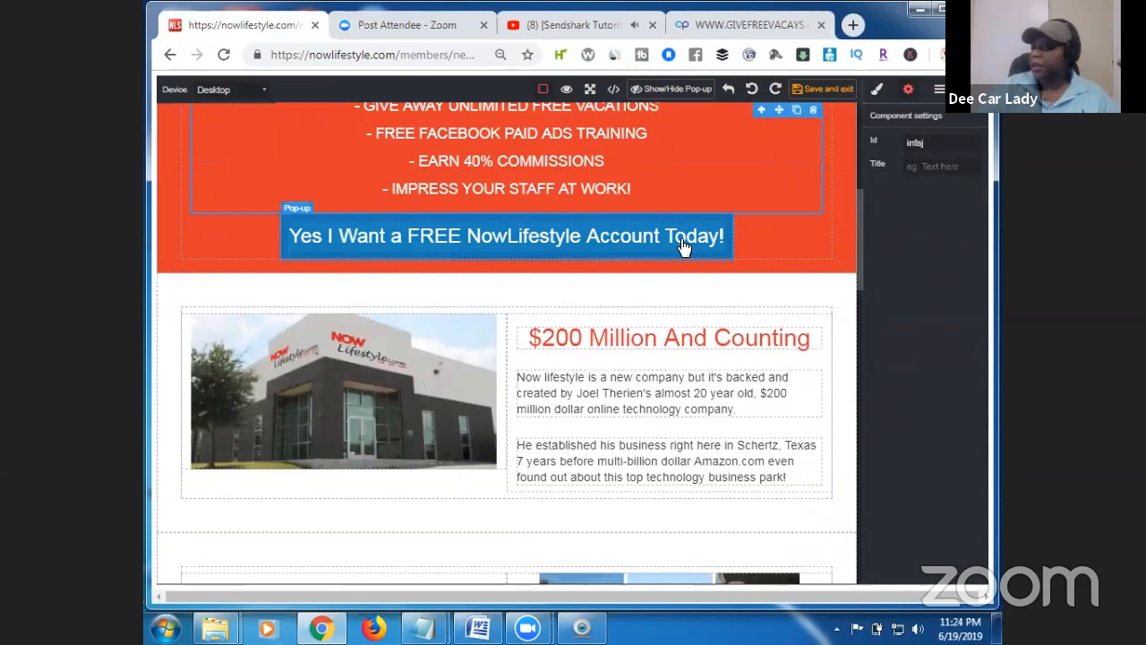
left_click(761, 245)
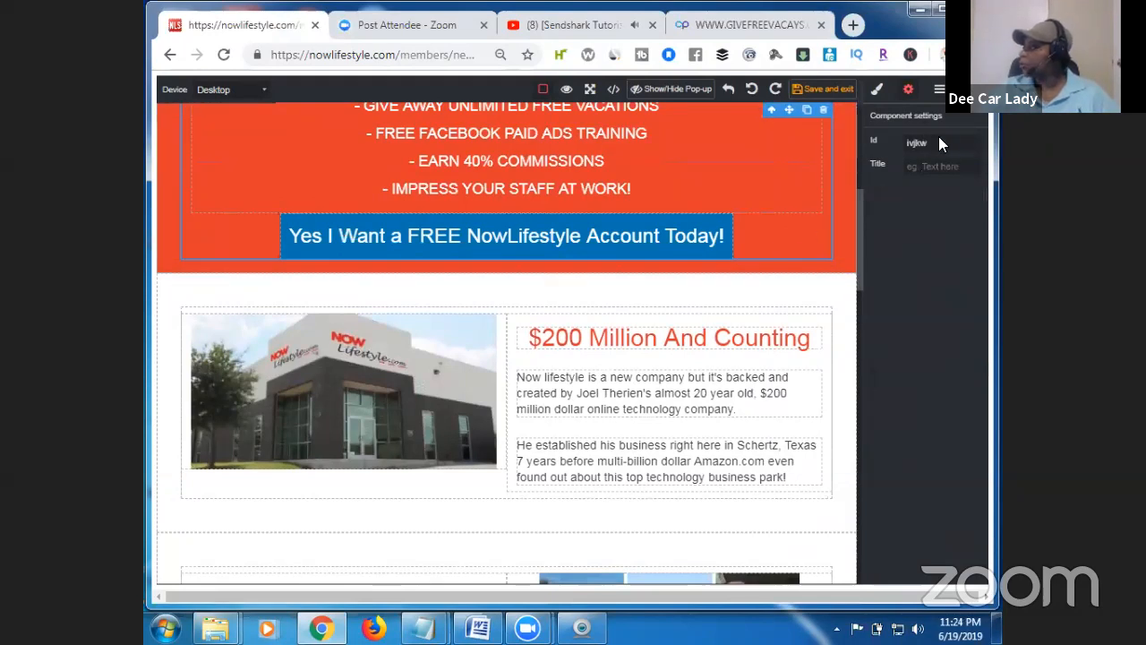
left_click(968, 116)
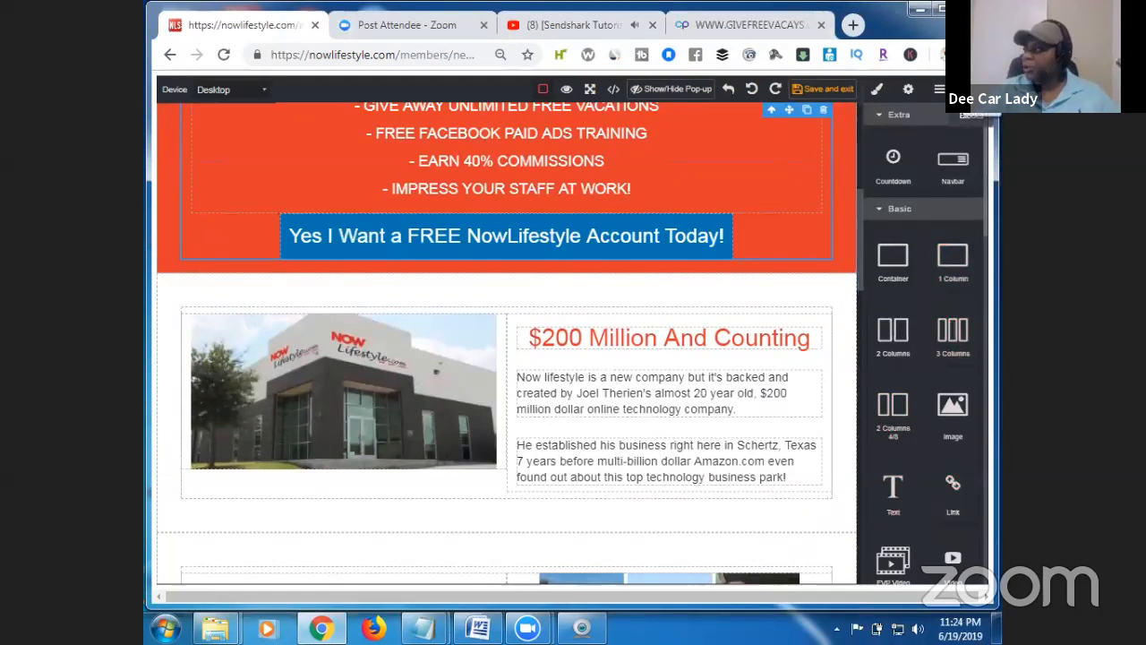
Drag the dark webinar template from the Blocks panel to just below the orange section.
left_click_drag(986, 146, 994, 525)
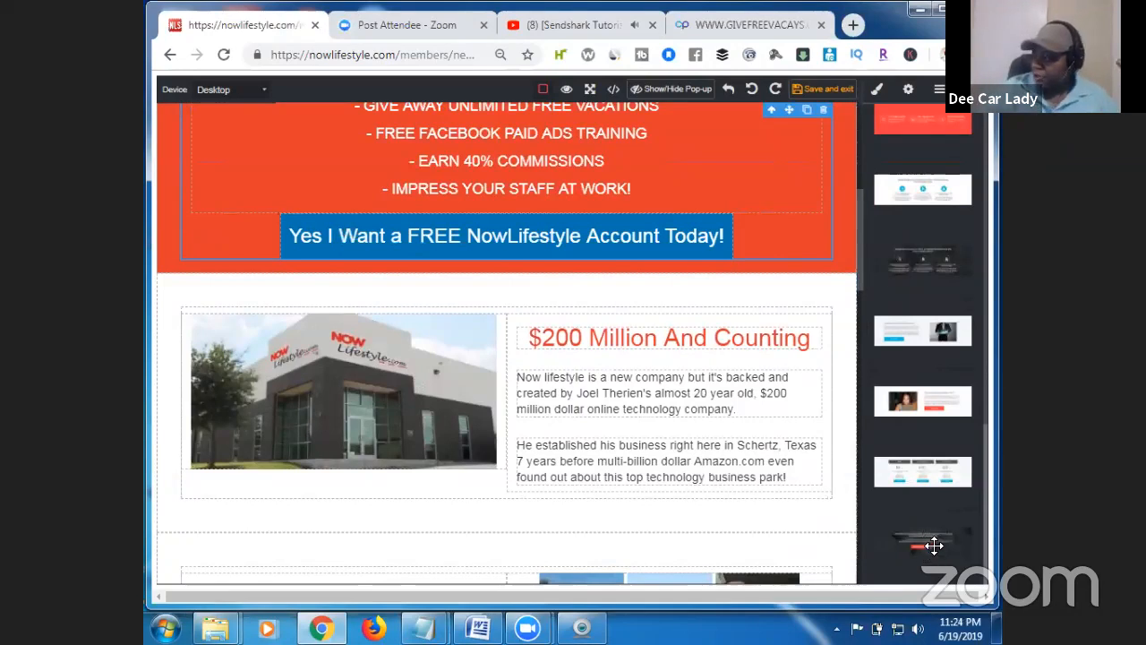
left_click_drag(934, 544, 667, 423)
left_click_drag(662, 428, 528, 304)
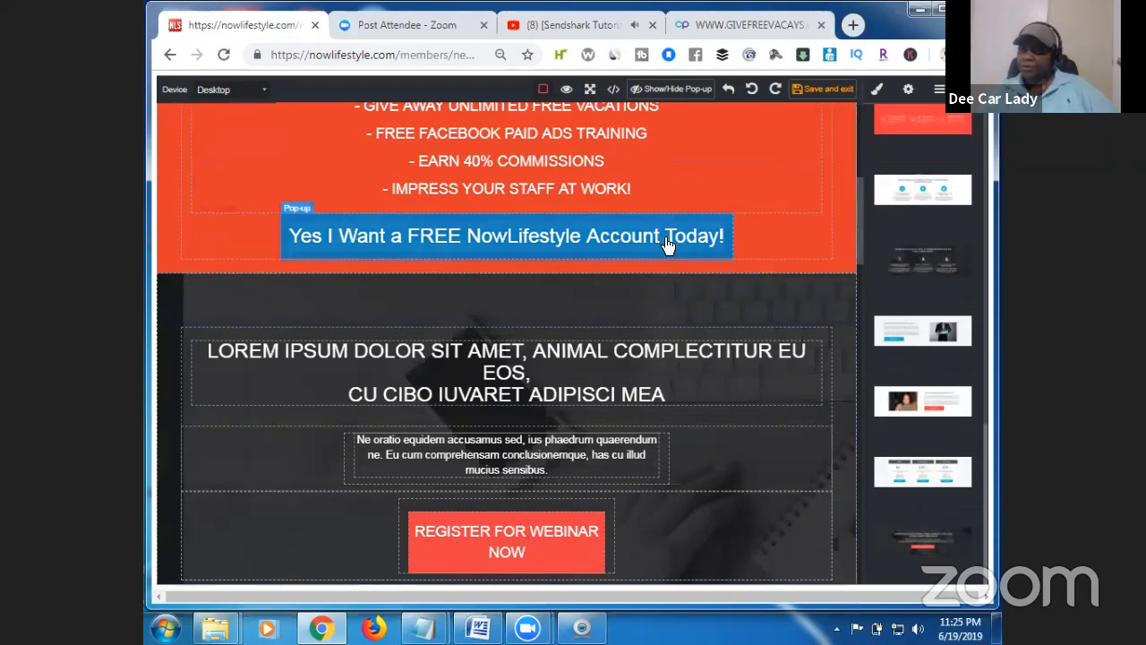
Trash the blue 'Yes I Want a FREE NowLifestyle Account Today!' button.
left_click(700, 238)
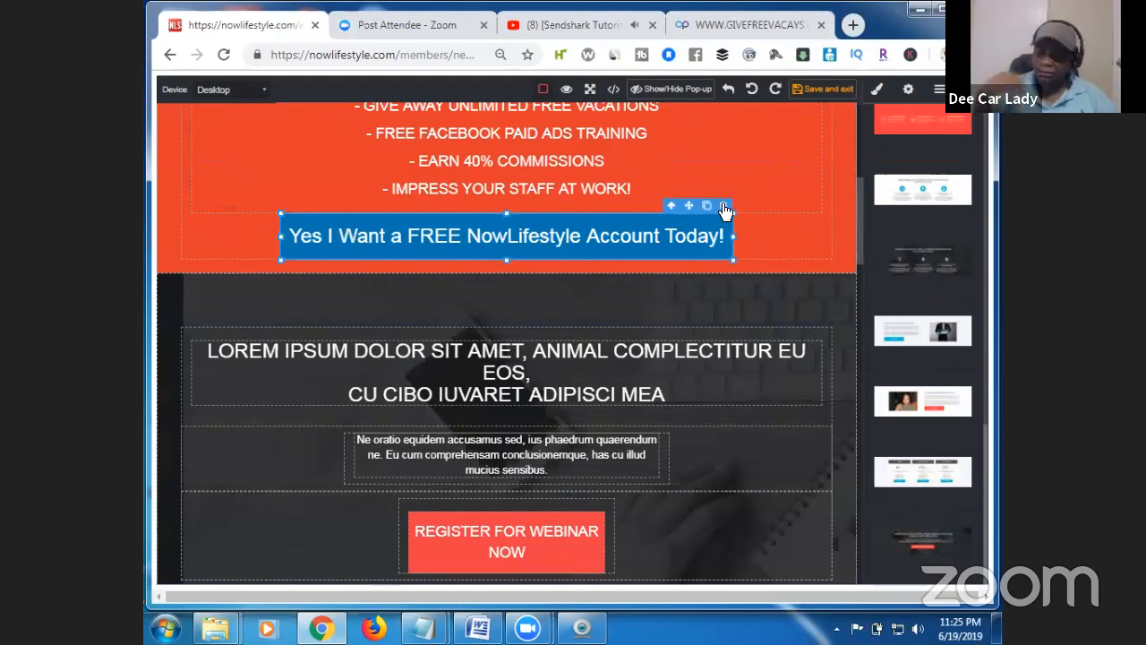
left_click(725, 207)
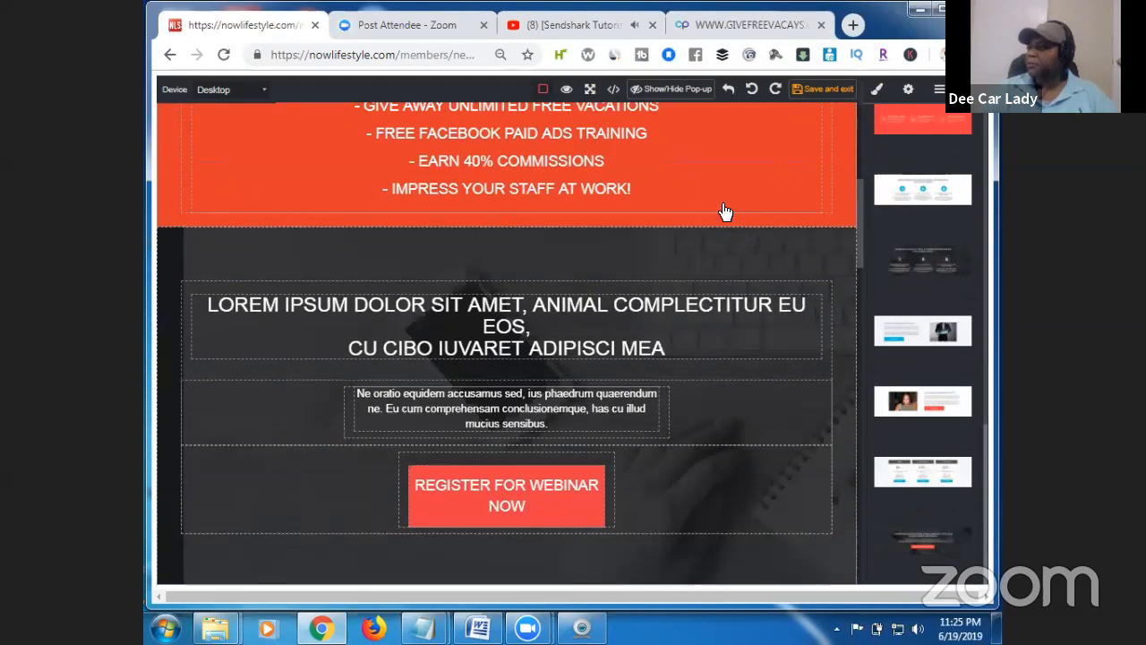
scroll(859, 261, "down", 3)
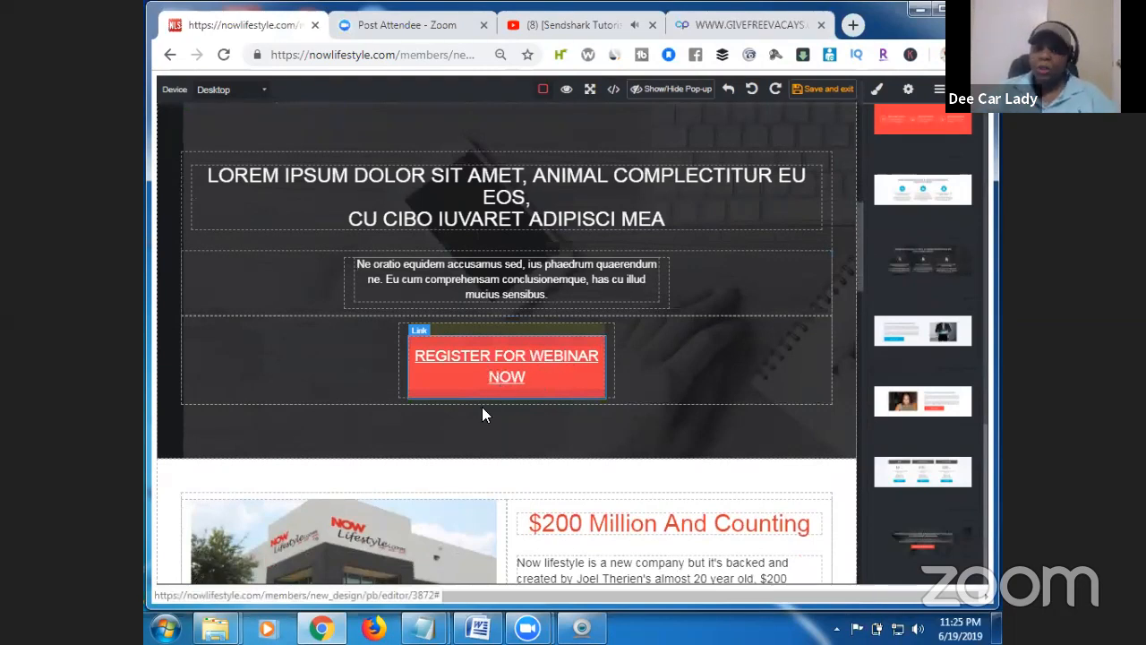
Replace the REGISTER FOR WEBINAR NOW label with 'GAIN SECRET ACCESS!', fixing the ACESS typo.
left_click(573, 378)
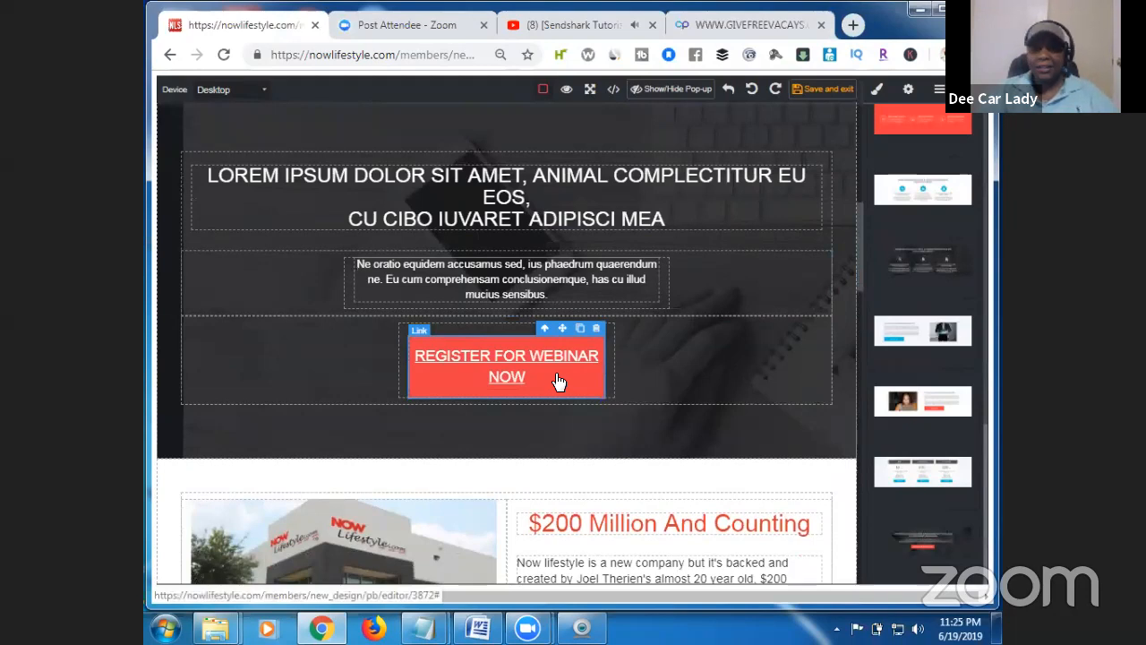
double_click(540, 376)
left_click(528, 375)
key("BackSpace")
key("BackSpace")
key("BackSpace")
key("BackSpace")
key("BackSpace")
key("BackSpace")
key("BackSpace")
key("BackSpace")
key("BackSpace")
key("BackSpace")
key("BackSpace")
key("BackSpace")
key("BackSpace")
key("BackSpace")
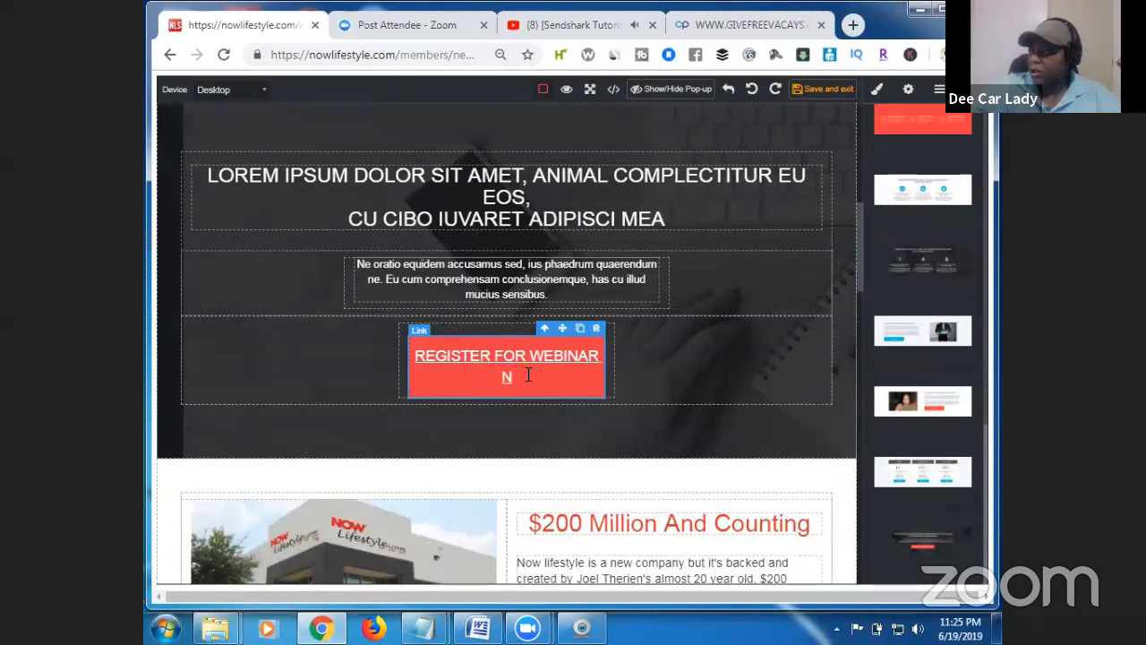
key("BackSpace")
key("BackSpace")
key("BackSpace")
key("BackSpace")
key("BackSpace")
key("BackSpace")
key("BackSpace")
key("BackSpace")
key("BackSpace")
key("BackSpace")
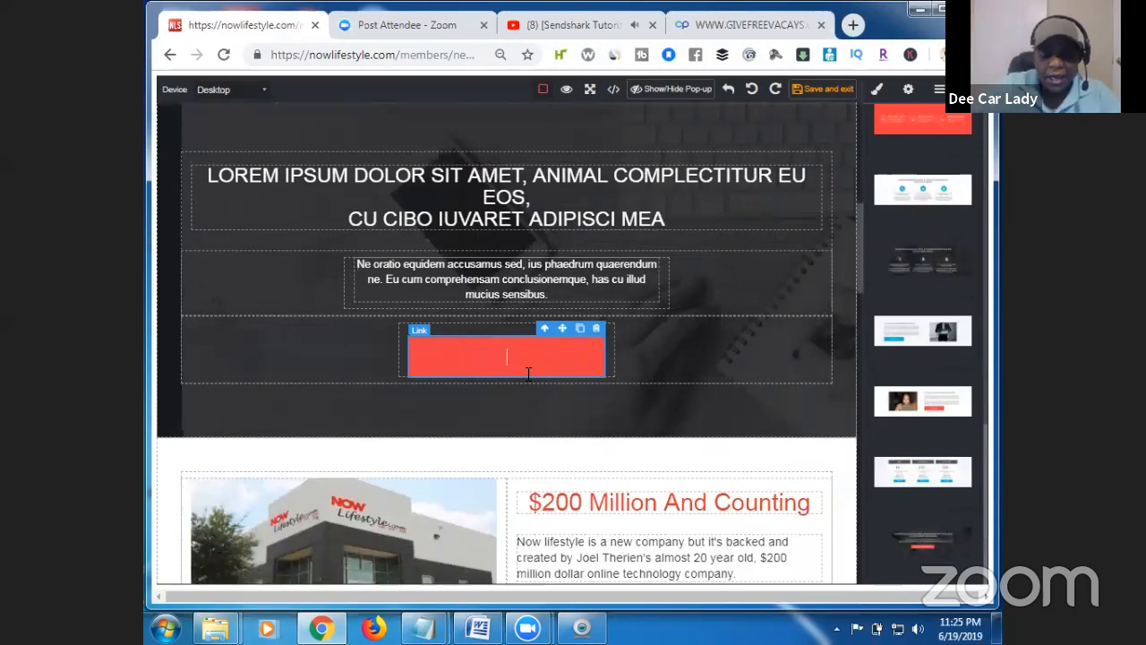
type("GAIN")
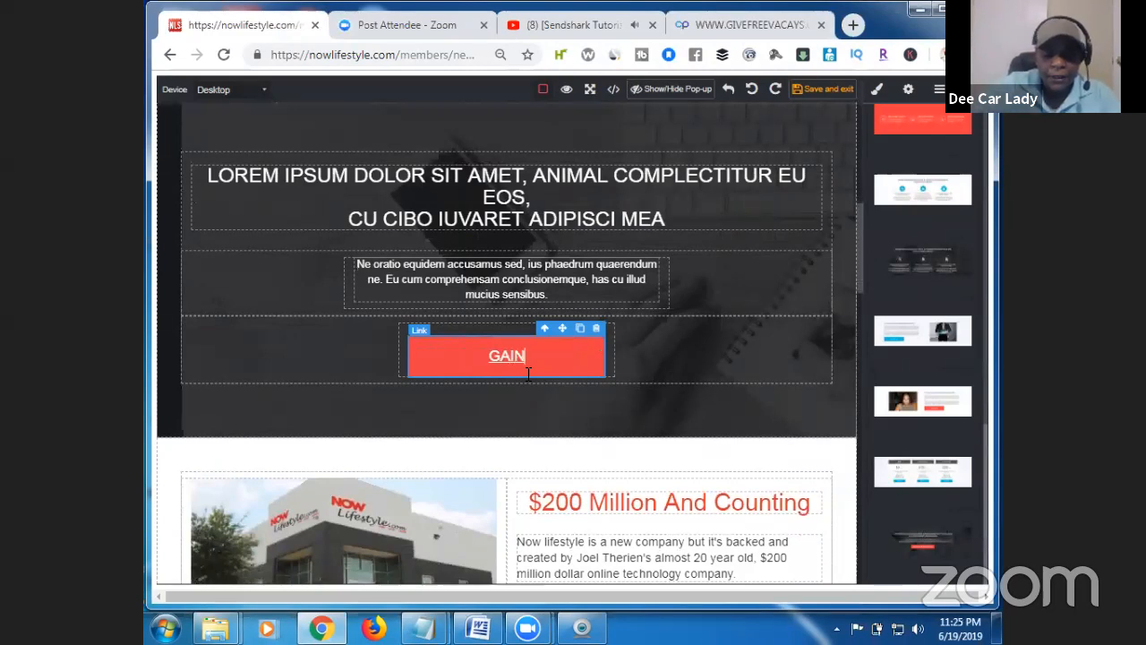
type(" SECRET ")
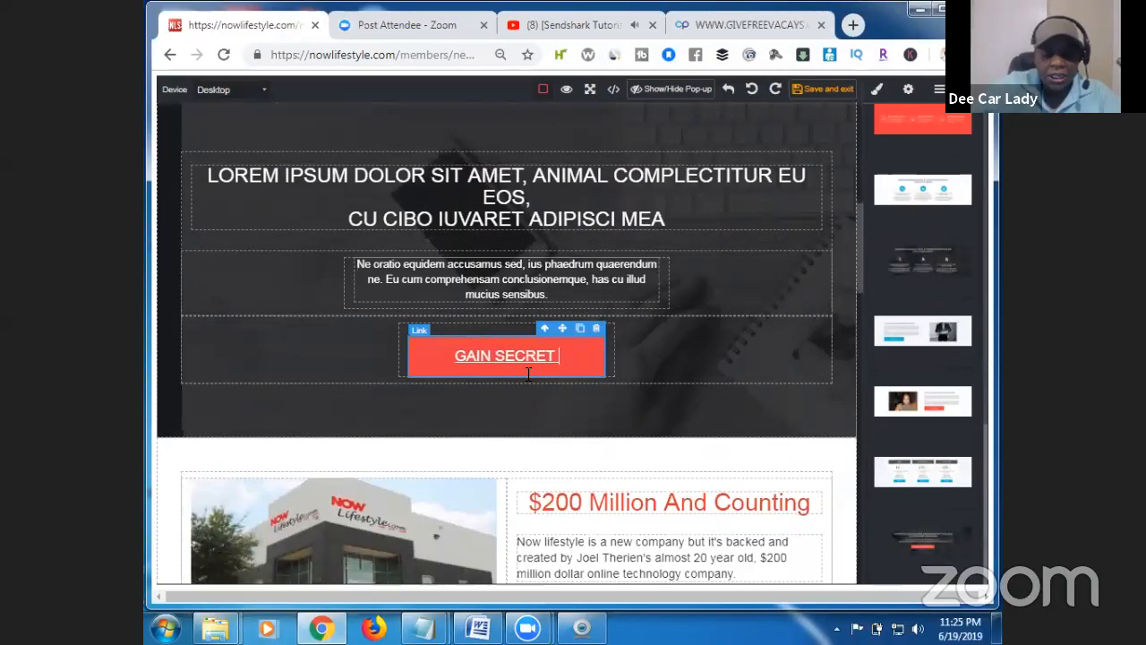
type("ACESS NO")
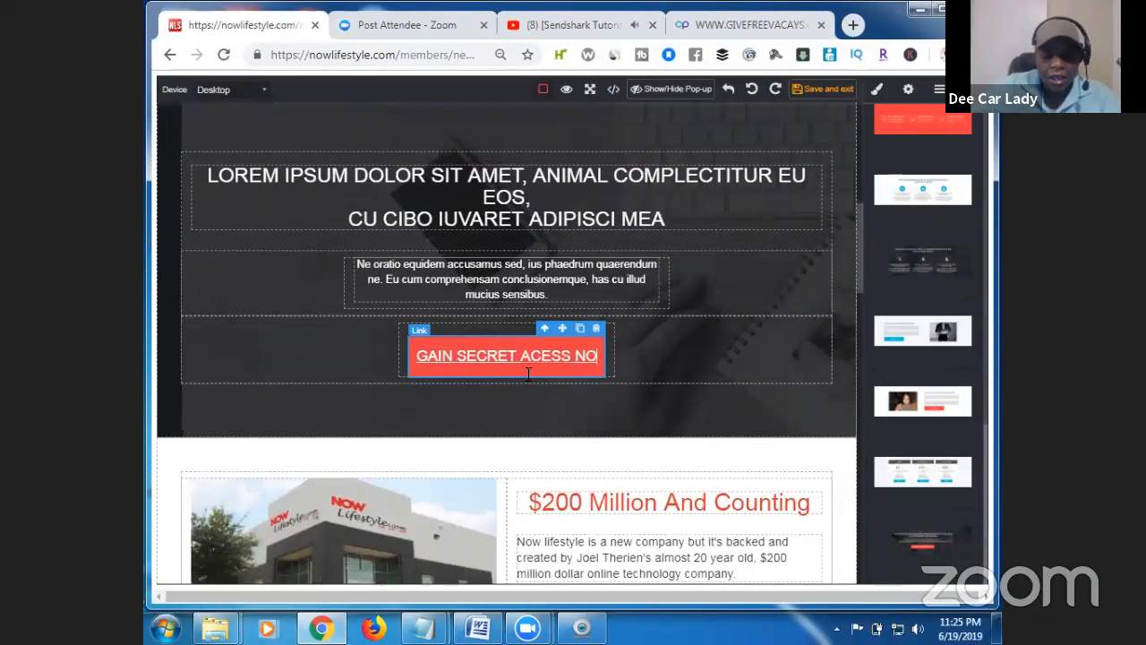
type("W!")
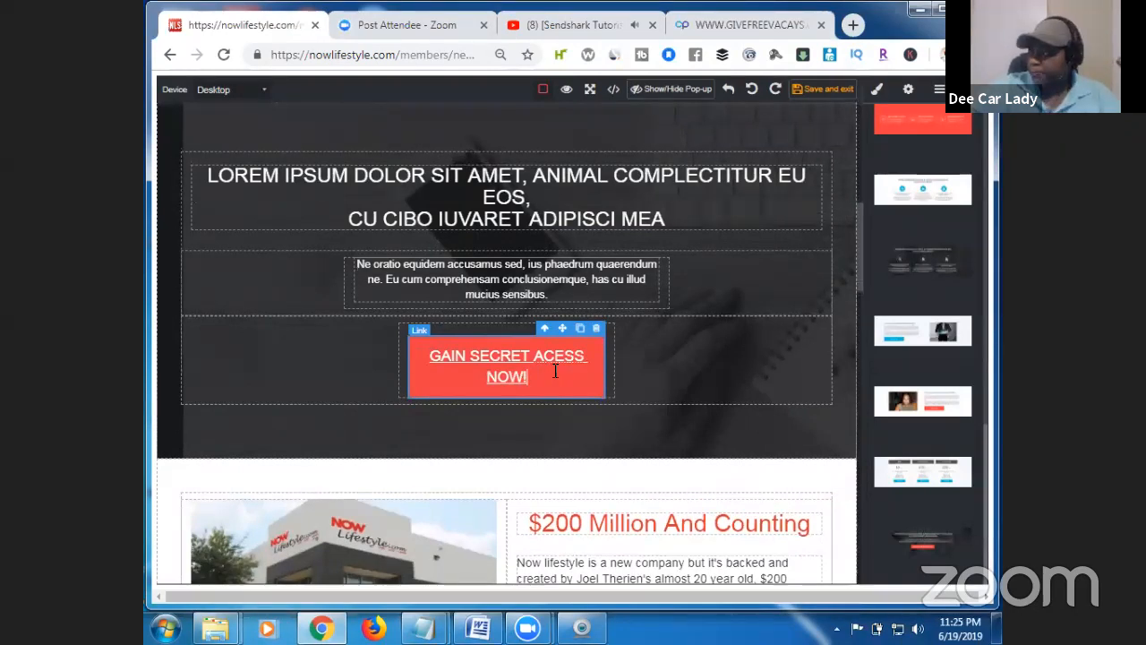
key("BackSpace")
key("BackSpace")
key("BackSpace")
key("BackSpace")
key("BackSpace")
key("BackSpace")
key("BackSpace")
key("BackSpace")
type("CESS!")
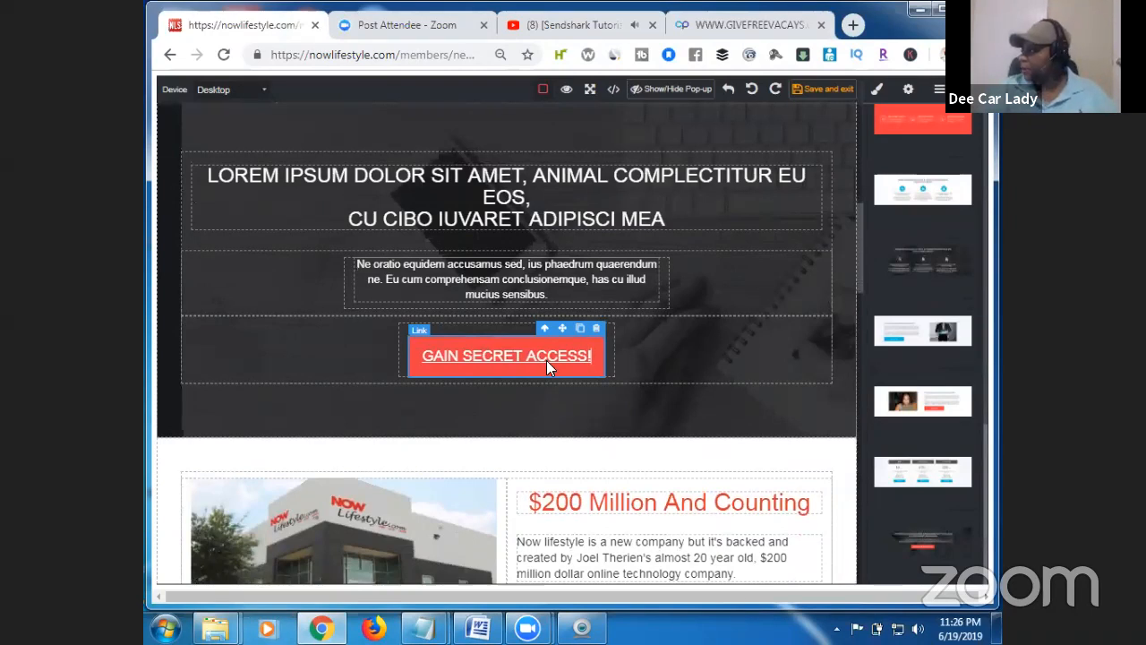
Clear the button's Href setting and copy the advertisingboost link from Notepad.
left_click(908, 90)
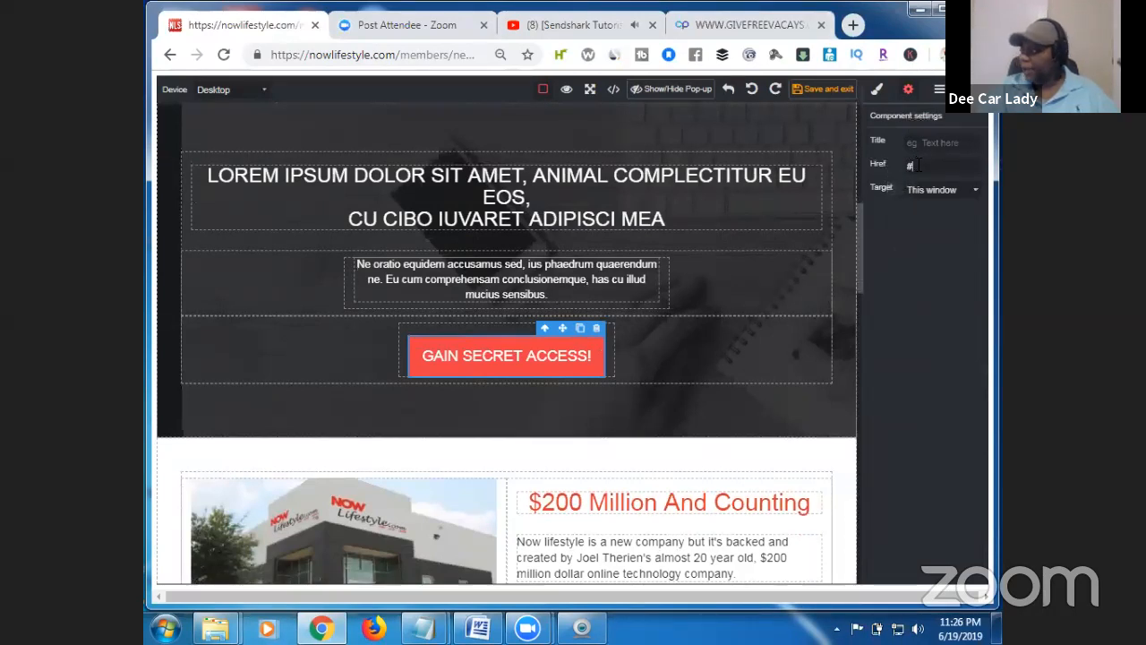
key("BackSpace")
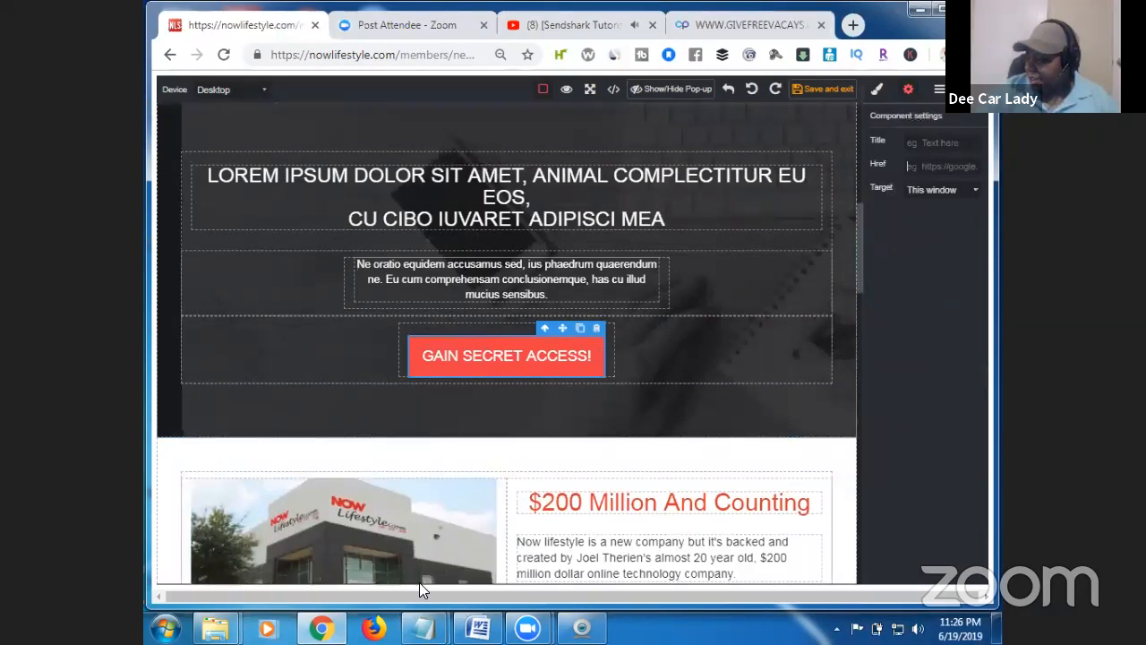
mouse_move(423, 627)
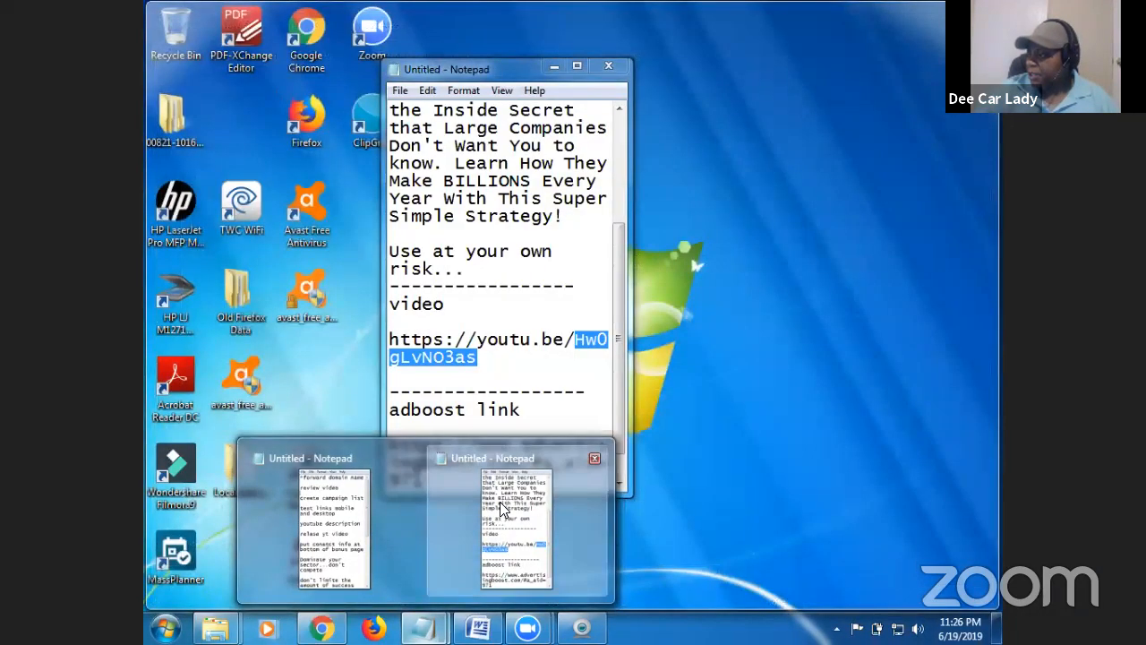
left_click(500, 501)
left_click_drag(423, 480, 389, 445)
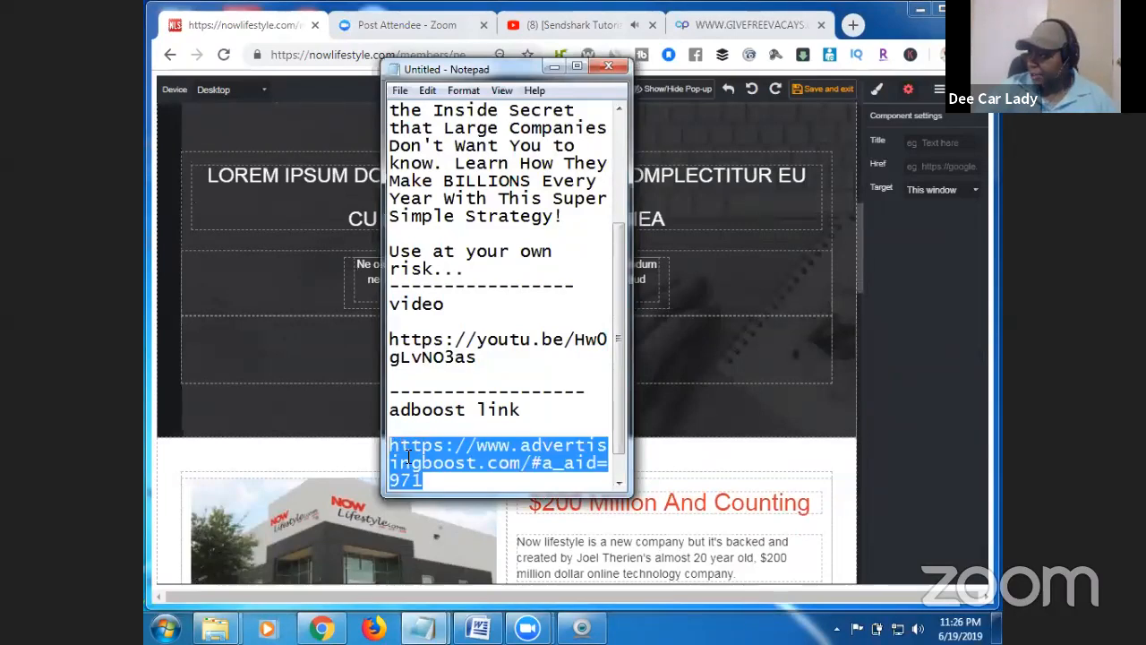
right_click(408, 458)
left_click(497, 276)
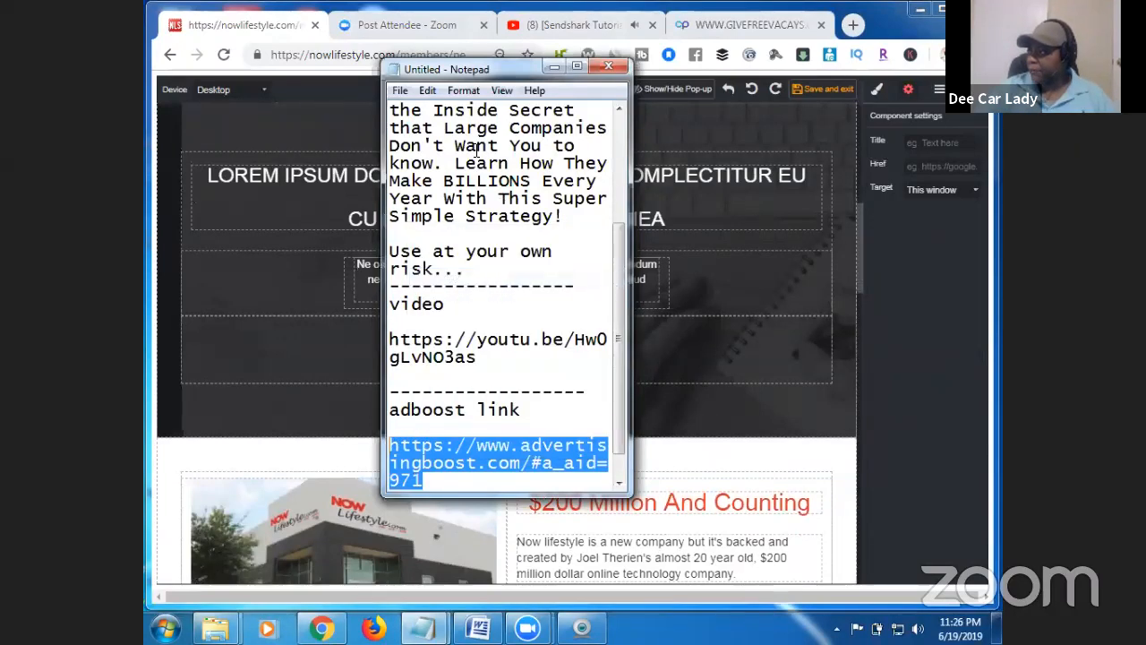
left_click_drag(513, 77, 487, 137)
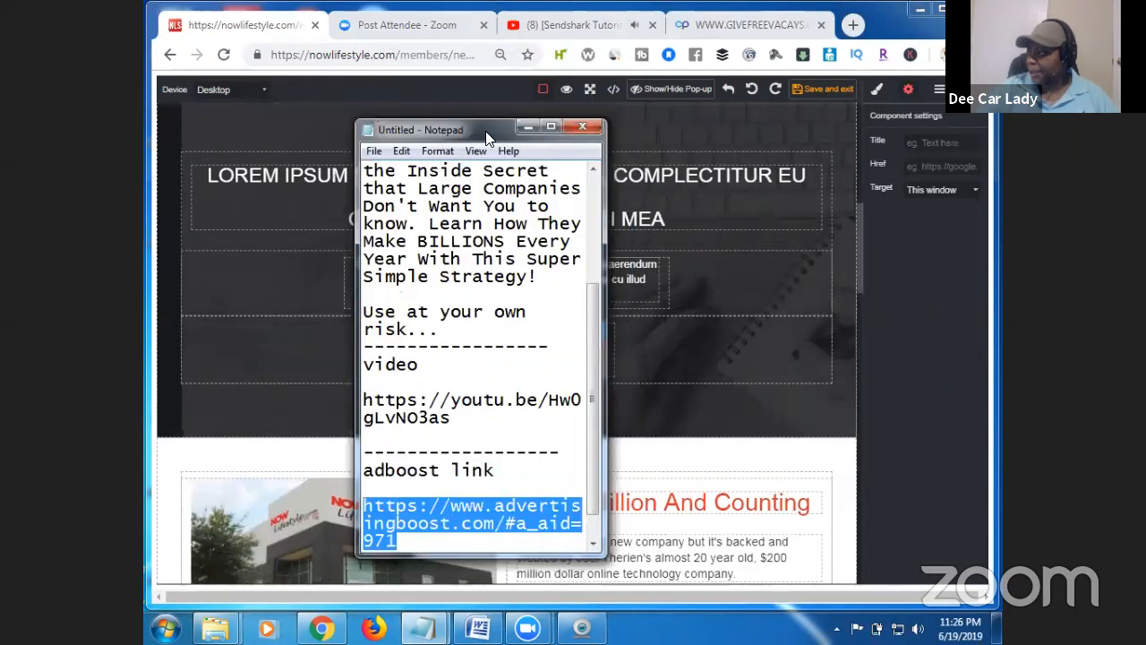
left_click(525, 128)
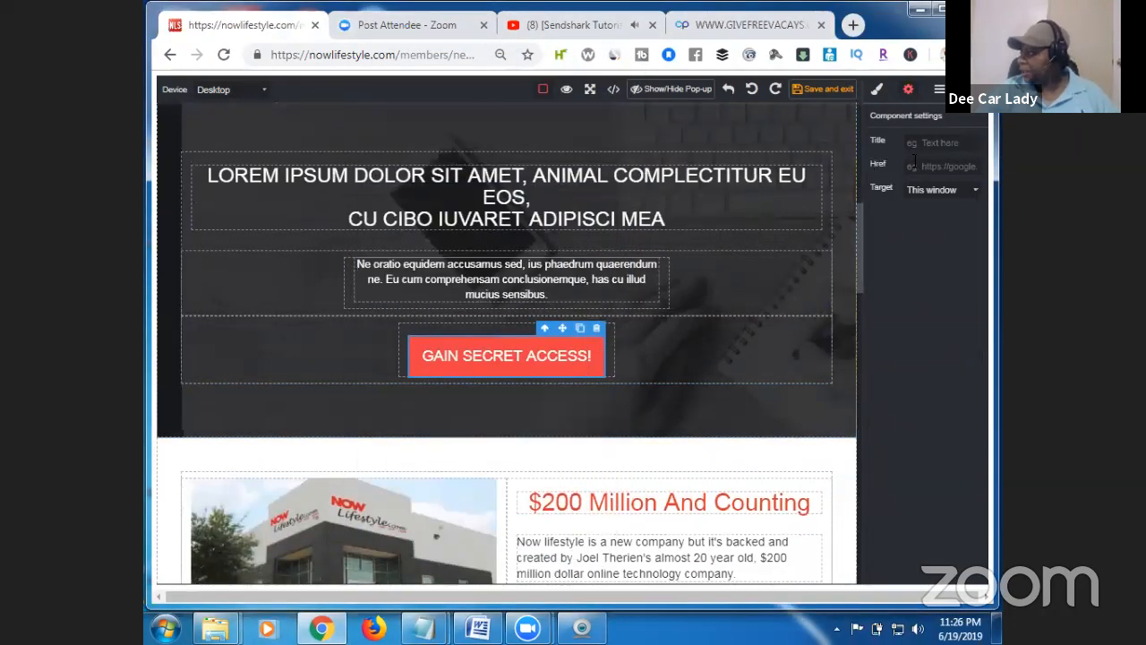
Paste the advertisingboost link into Href and set Target to New window.
right_click(913, 163)
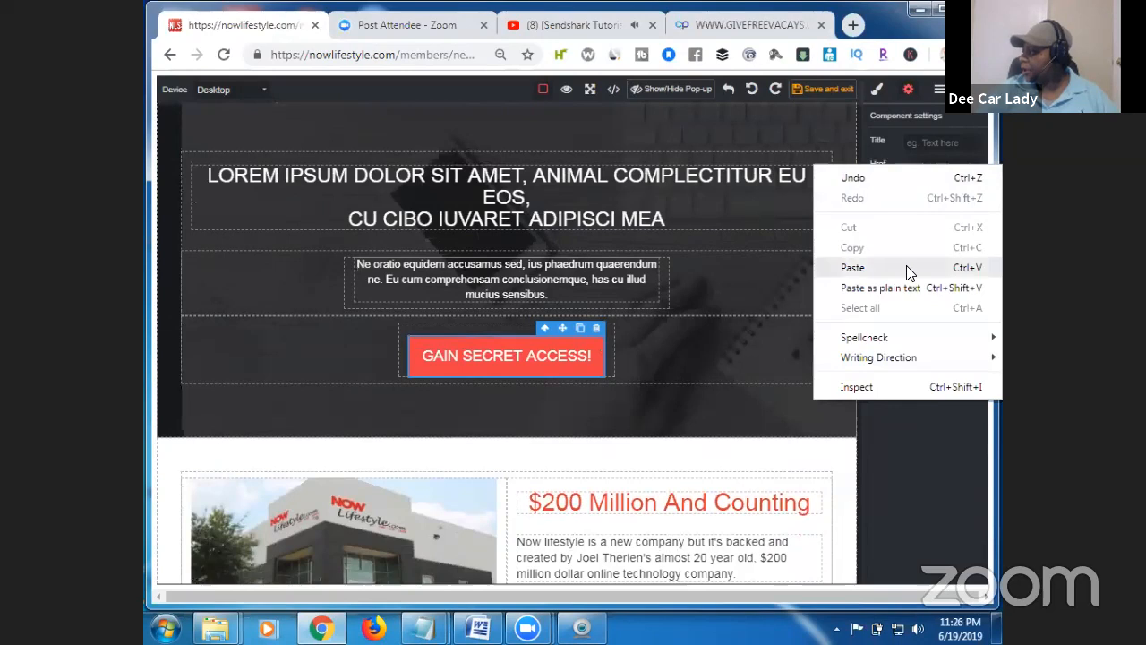
left_click(906, 265)
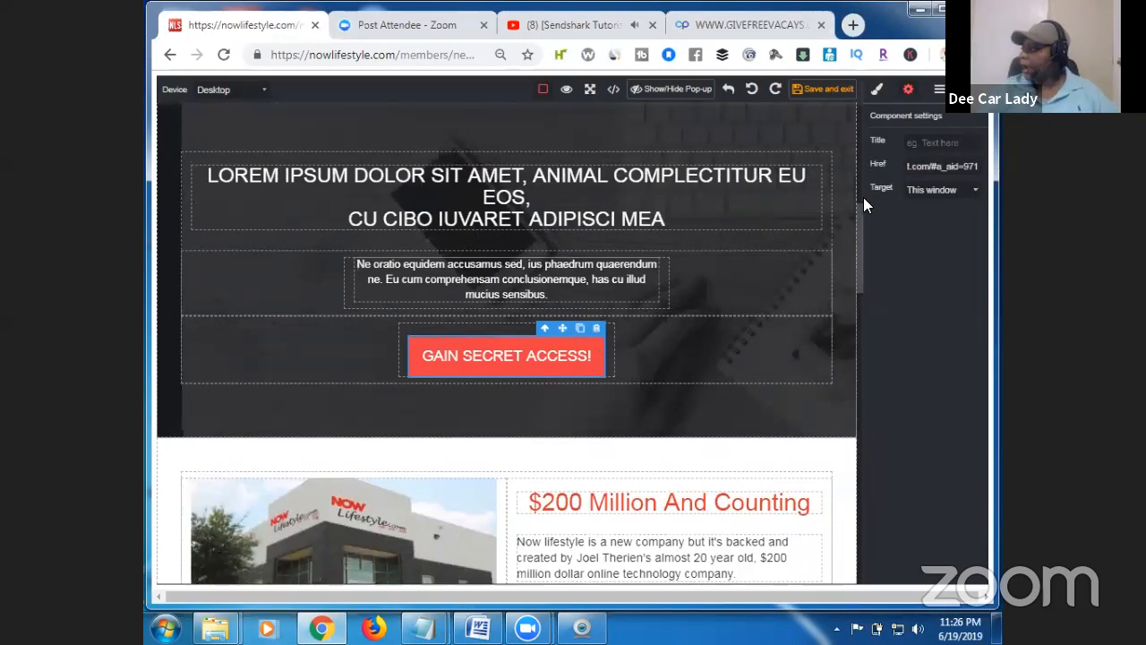
left_click(971, 192)
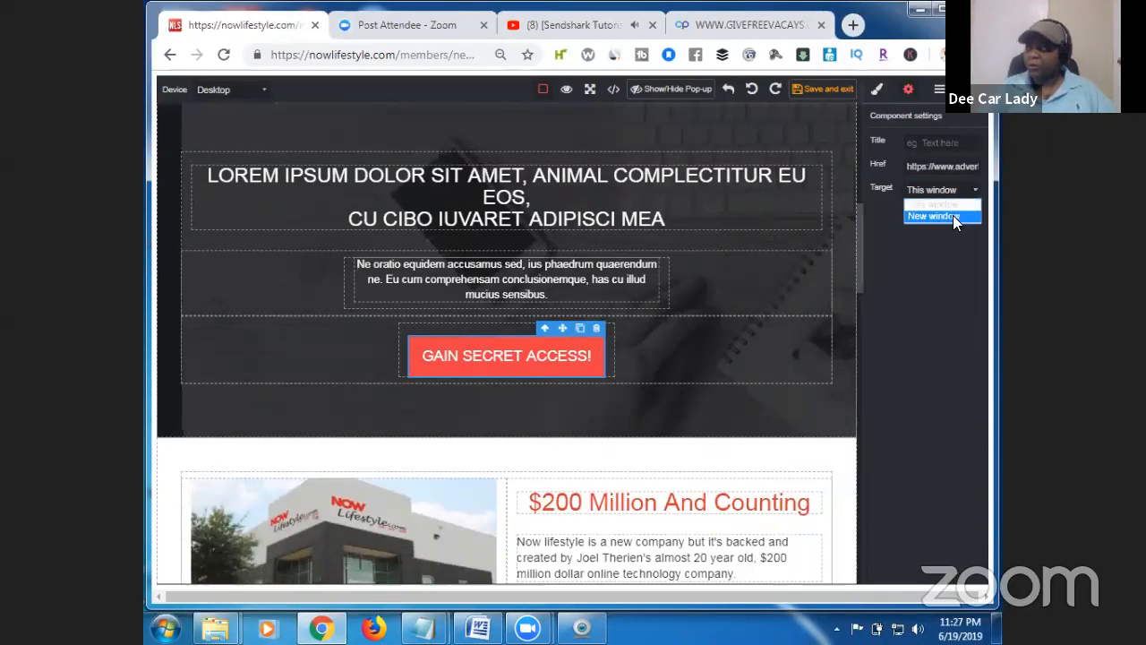
left_click(953, 216)
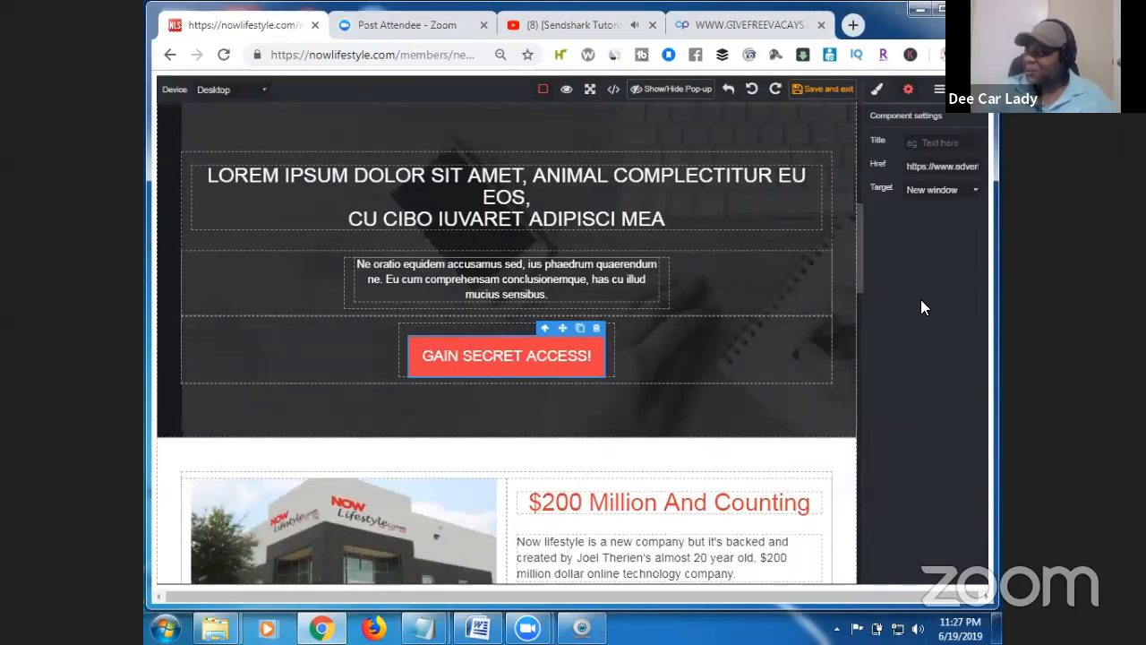
scroll(860, 260, "up", 3)
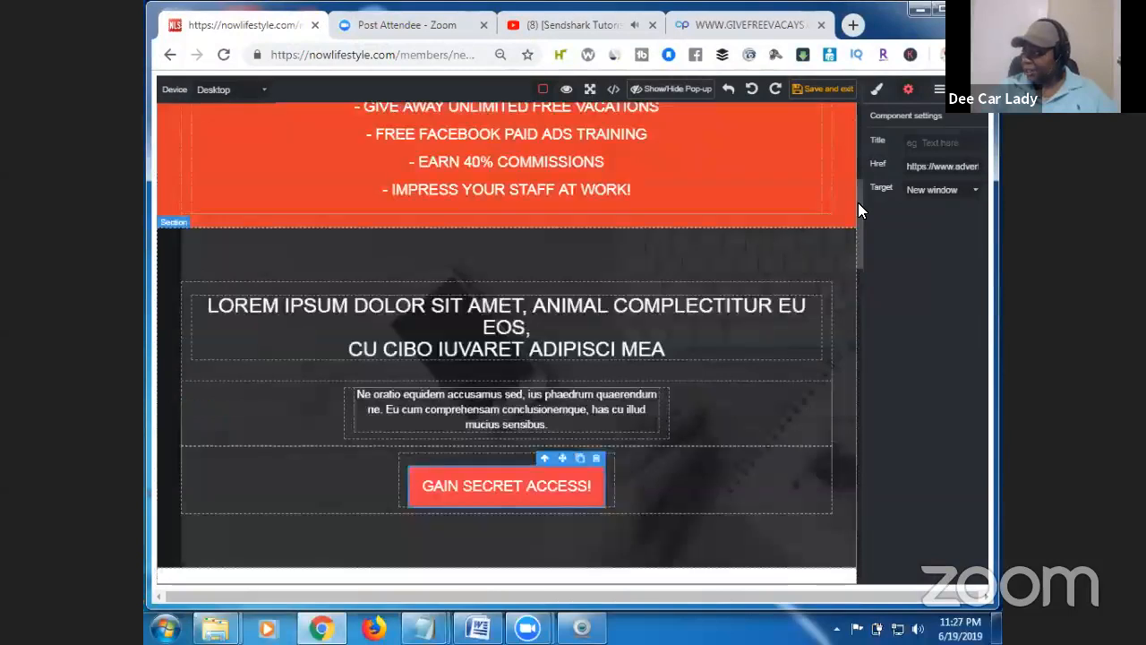
left_click_drag(857, 203, 859, 256)
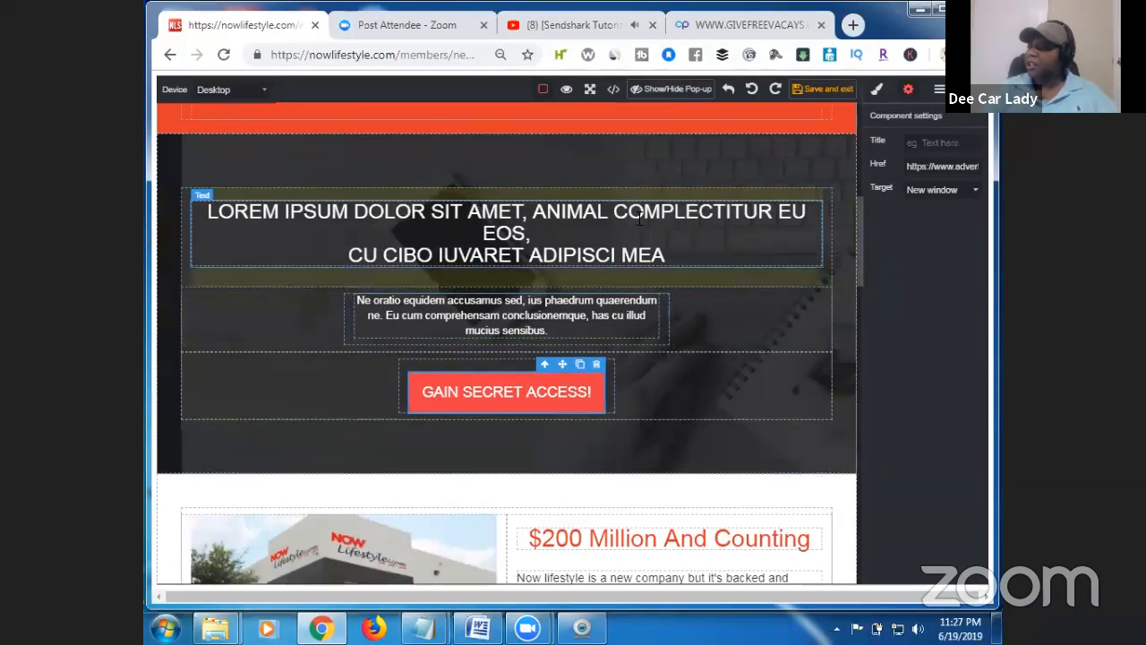
Delete the Lorem ipsum heading and paragraph.
left_click(807, 228)
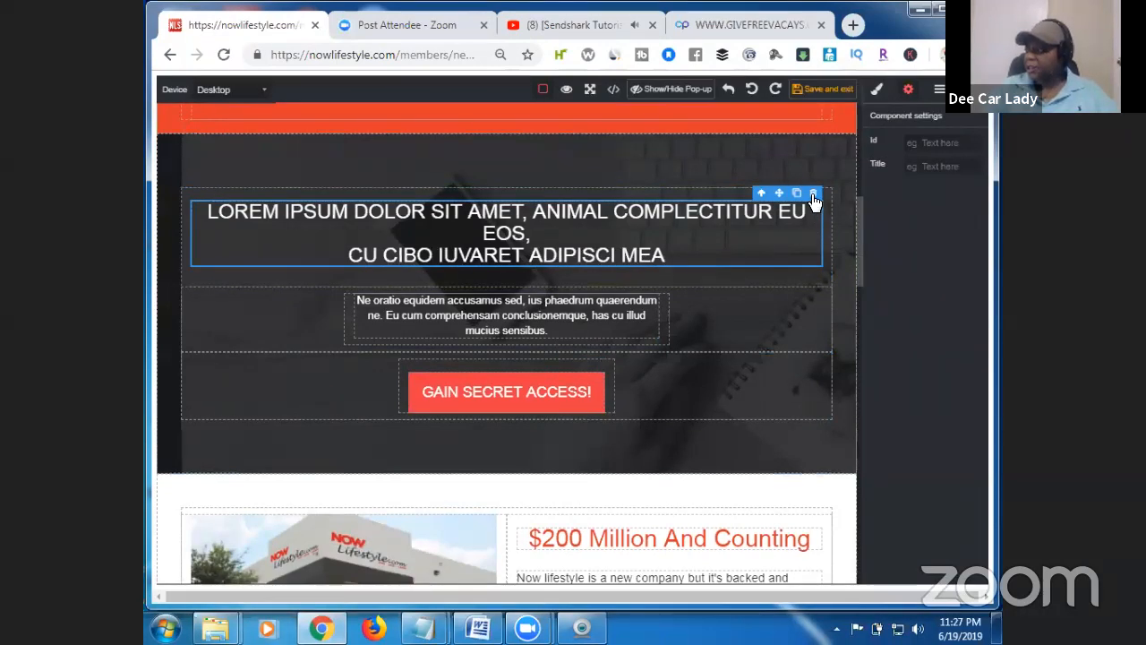
left_click(813, 195)
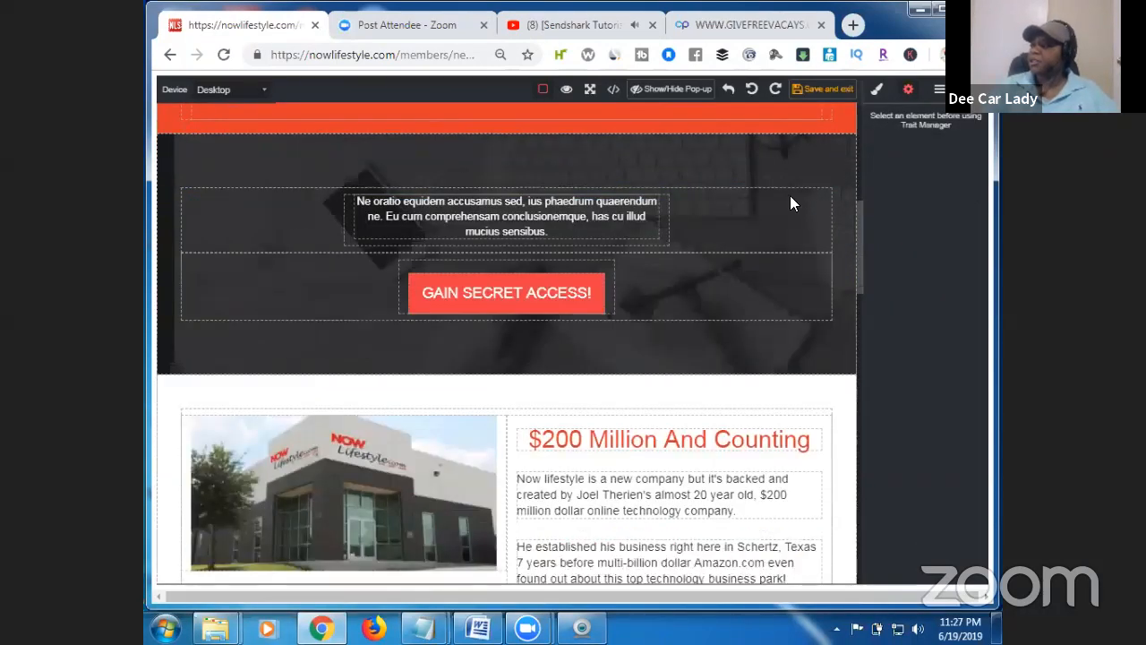
left_click(641, 227)
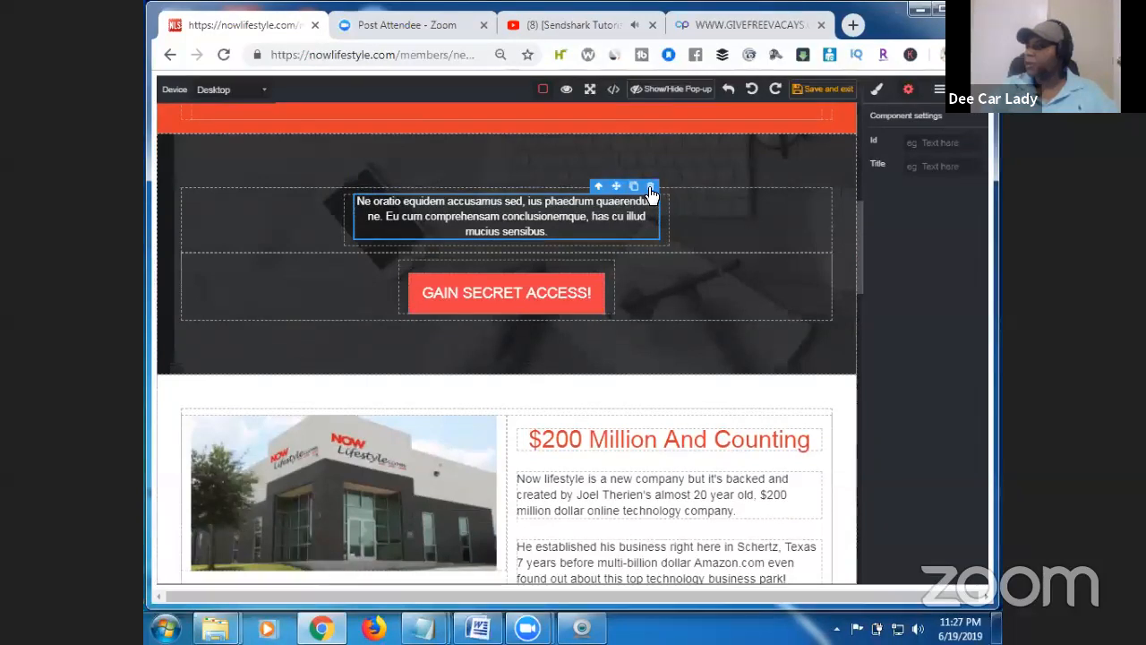
left_click(650, 187)
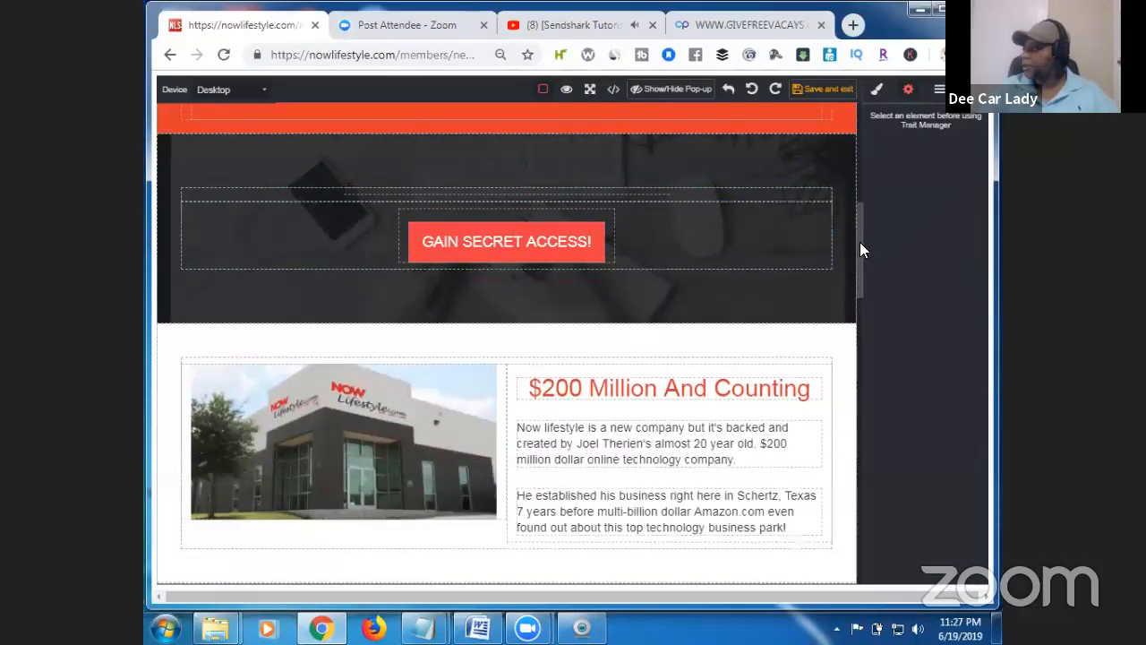
Delete the $200 Million, Father & Mentor, If You Dream It, Get Paid To Play and Click the Button Below sections.
scroll(860, 255, "down", 1)
left_click(791, 261)
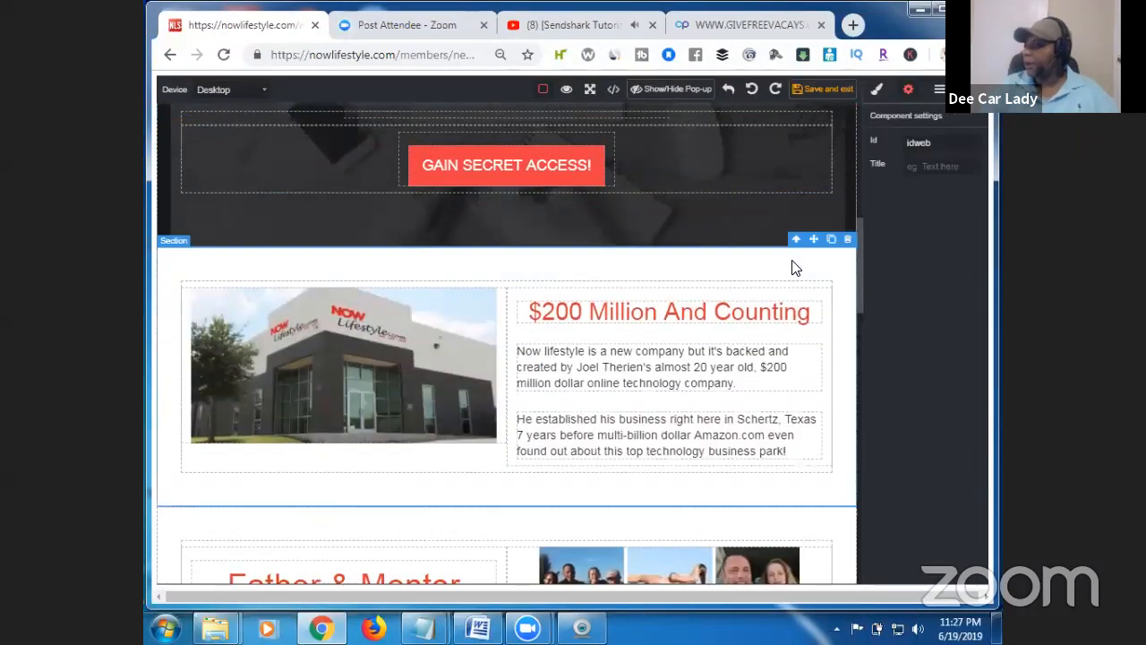
left_click(849, 240)
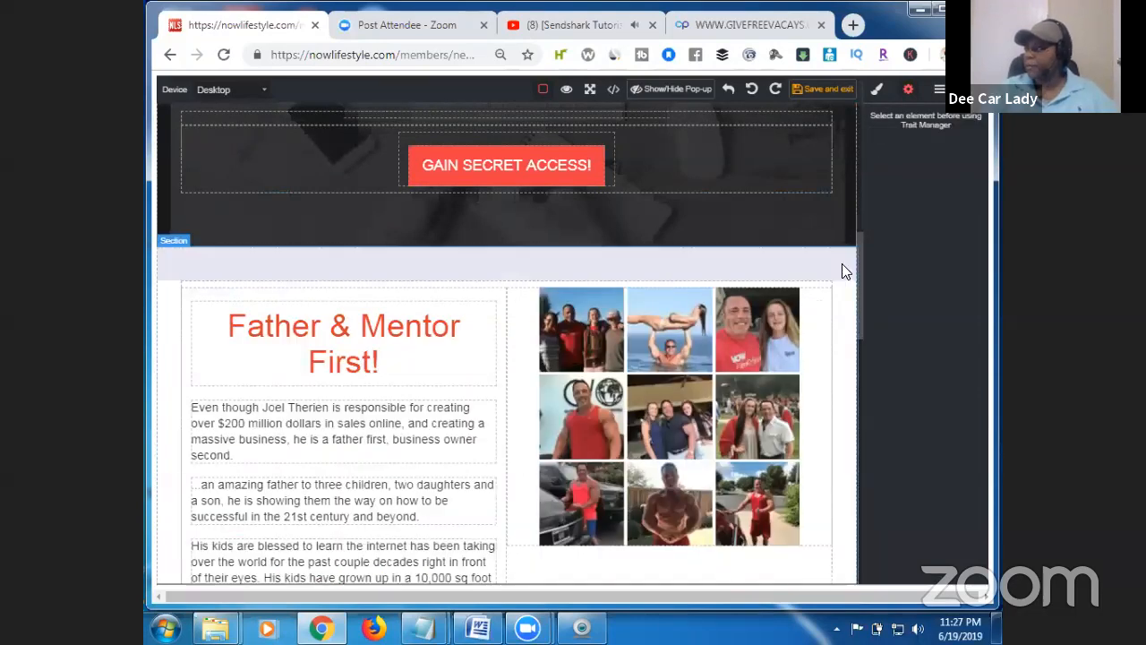
left_click(840, 265)
left_click(848, 240)
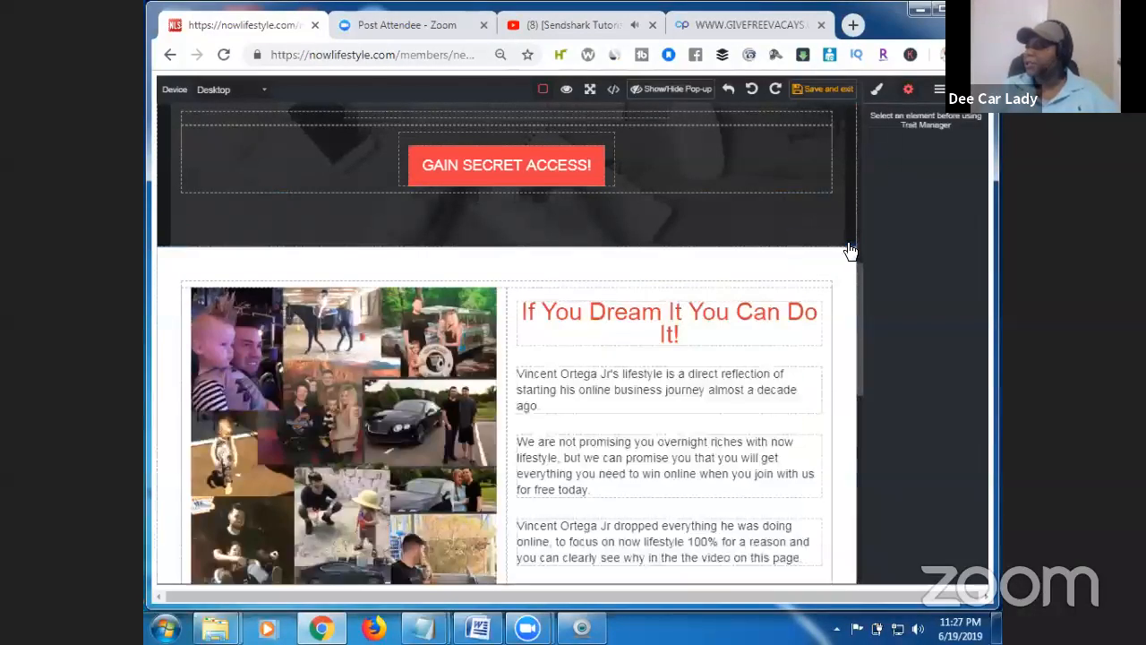
left_click(834, 265)
left_click(849, 240)
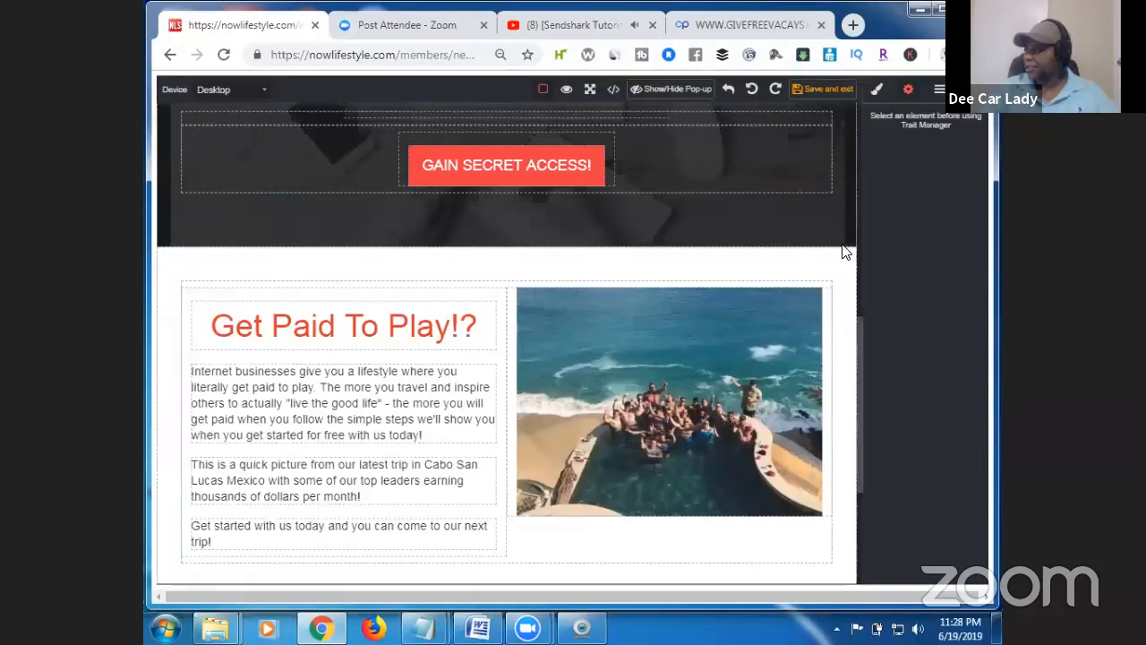
left_click(845, 265)
left_click(848, 240)
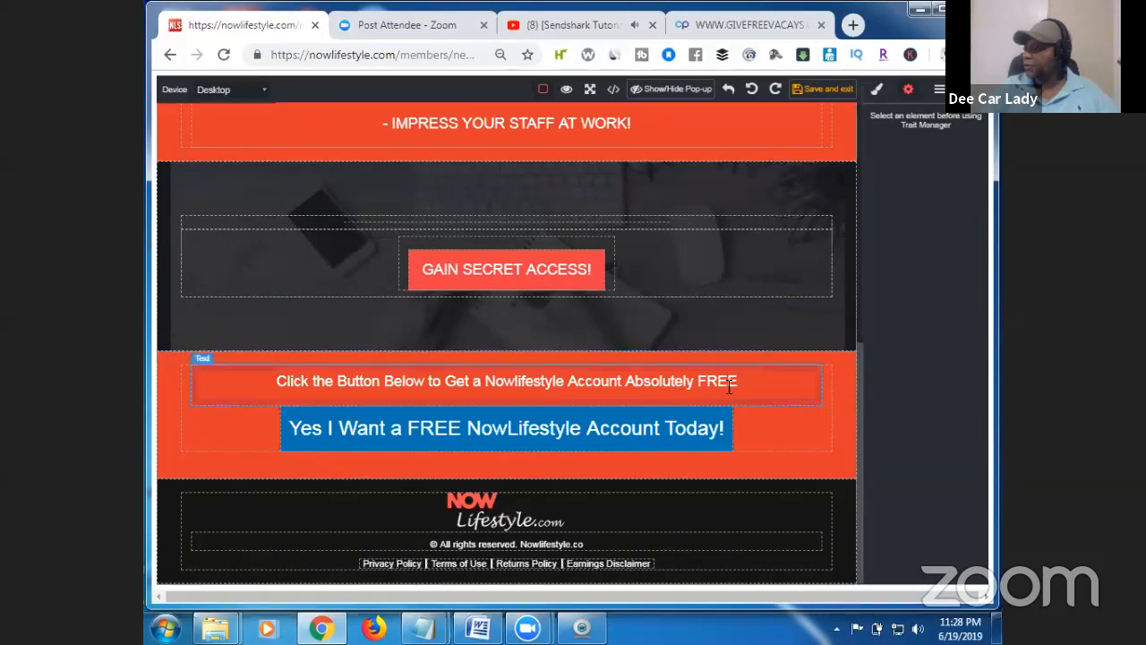
left_click(842, 367)
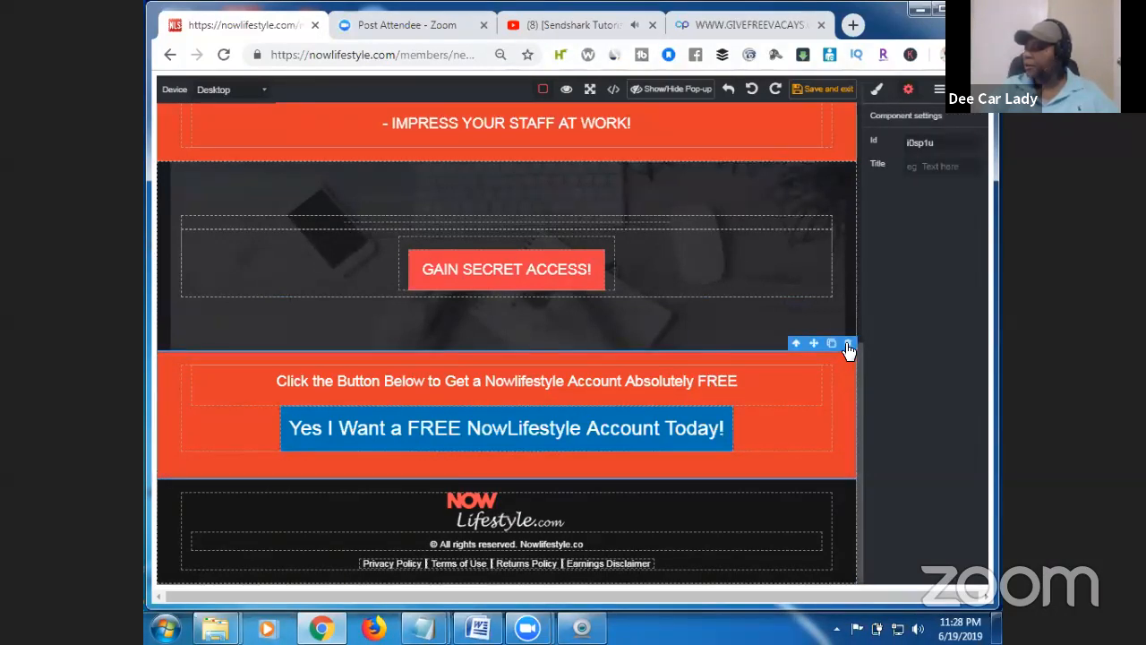
left_click(848, 344)
left_click_drag(860, 391, 863, 423)
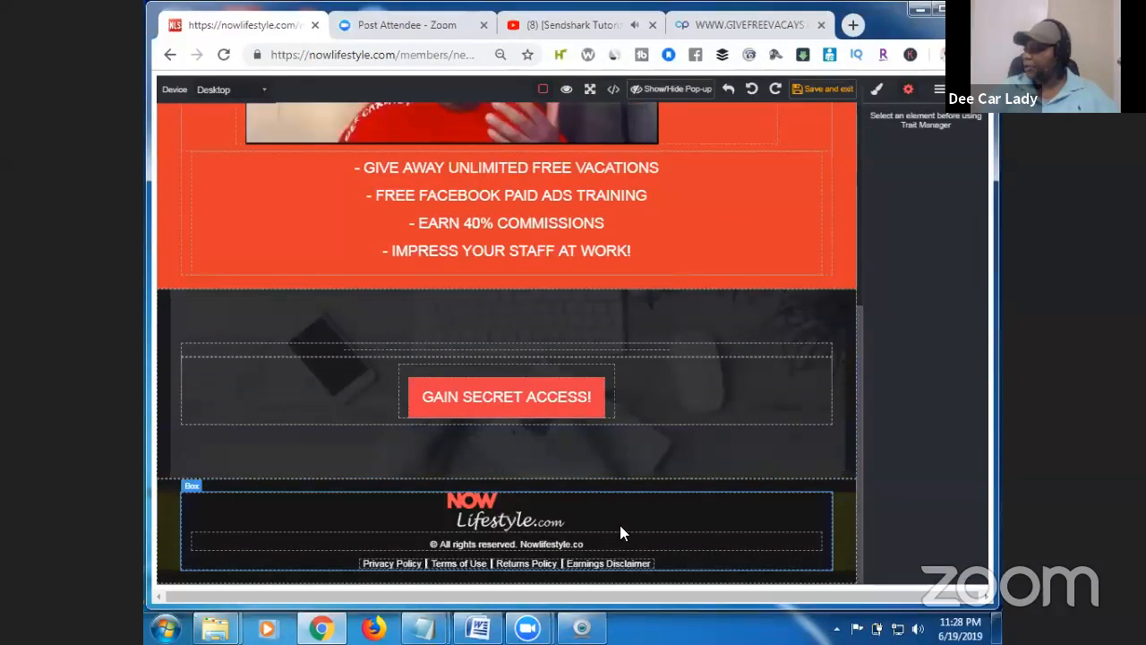
Remove the NOW Lifestyle footer logo and change the copyright site name to DeeCarLady.com.
left_click(535, 518)
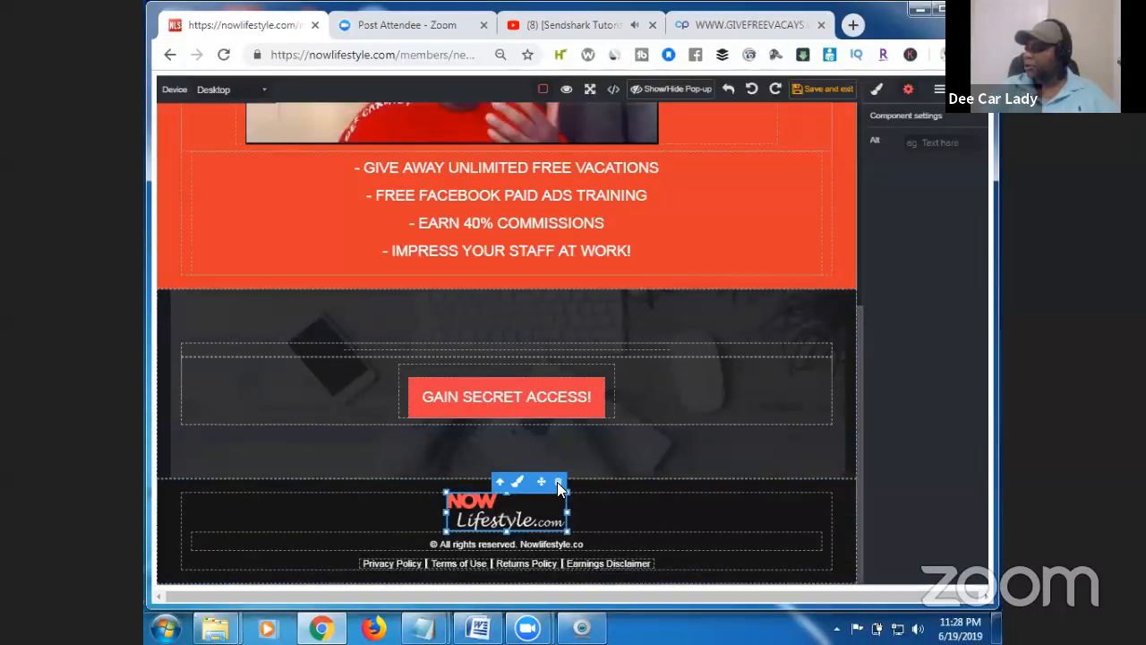
left_click(558, 483)
left_click(587, 535)
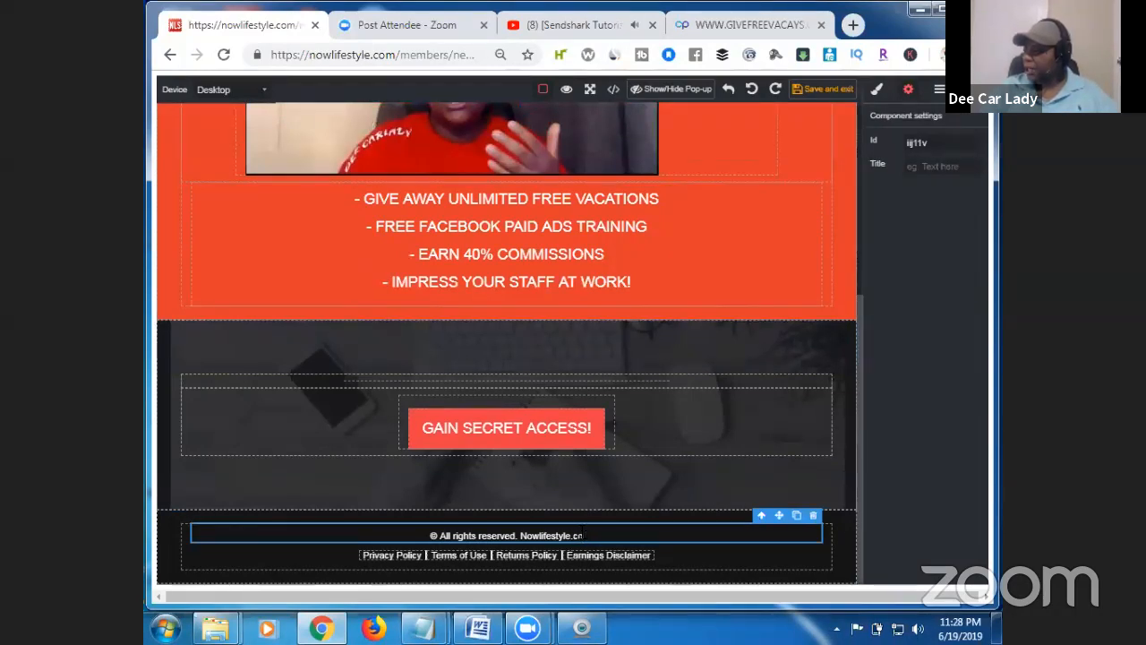
double_click(581, 534)
left_click(586, 535)
key("BackSpace")
key("BackSpace")
key("BackSpace")
key("BackSpace")
key("BackSpace")
key("BackSpace")
key("BackSpace")
key("BackSpace")
key("BackSpace")
key("BackSpace")
key("BackSpace")
key("BackSpace")
key("BackSpace")
key("BackSpace")
key("BackSpace")
type("DeeCarLady.com")
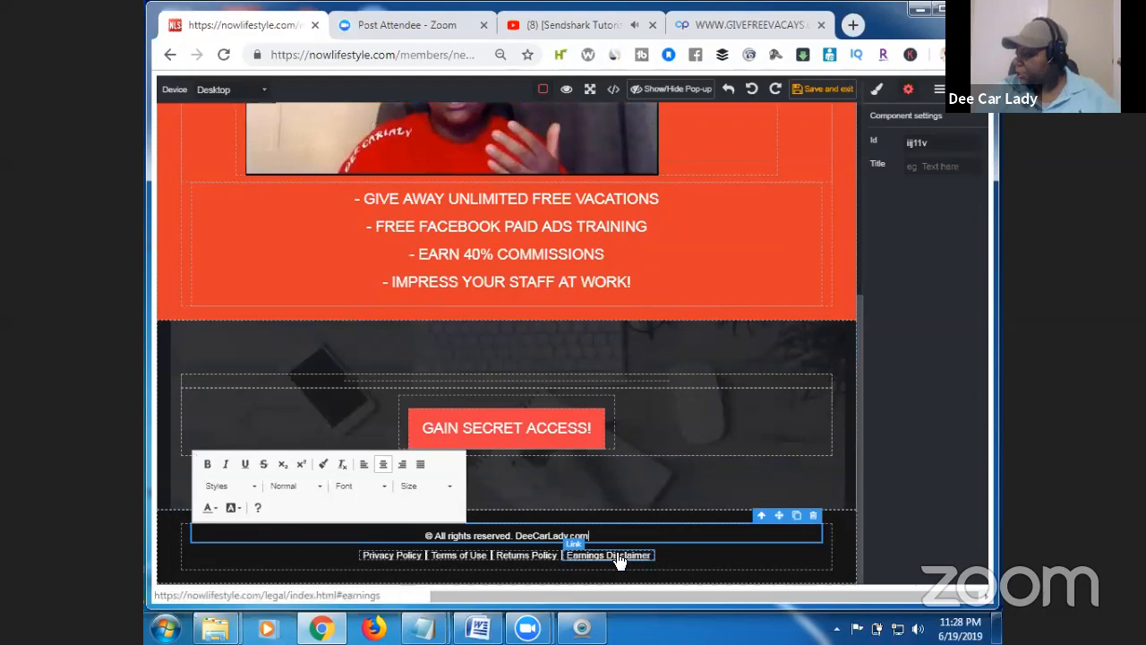
Delete the Returns Policy and Terms of Use footer links.
left_click(548, 553)
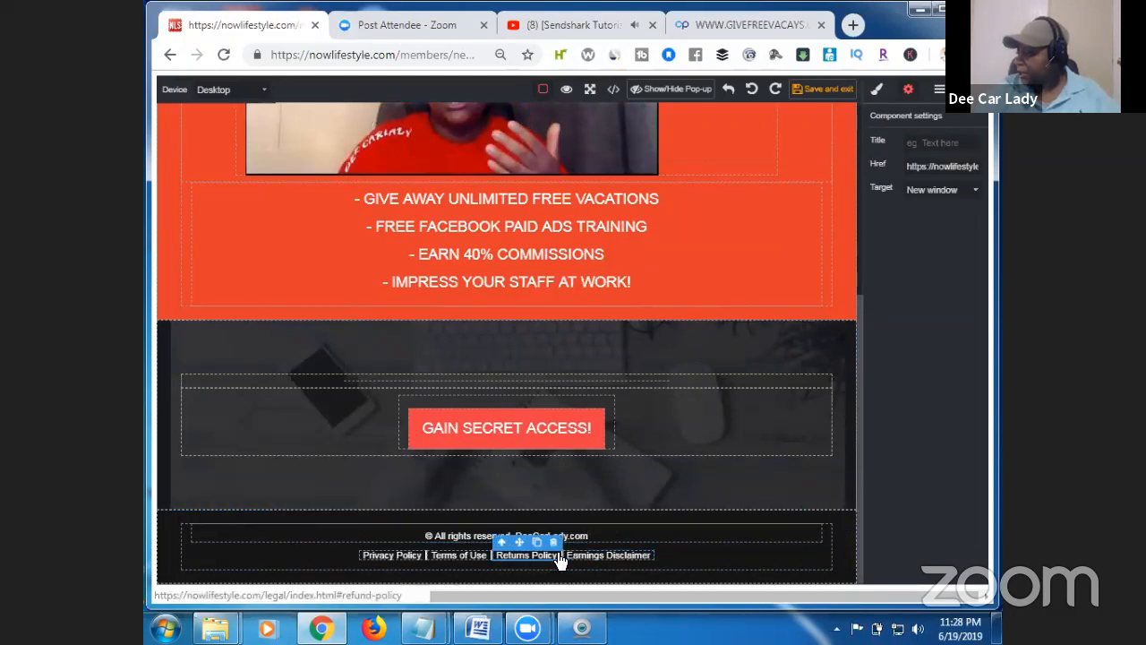
left_click(554, 542)
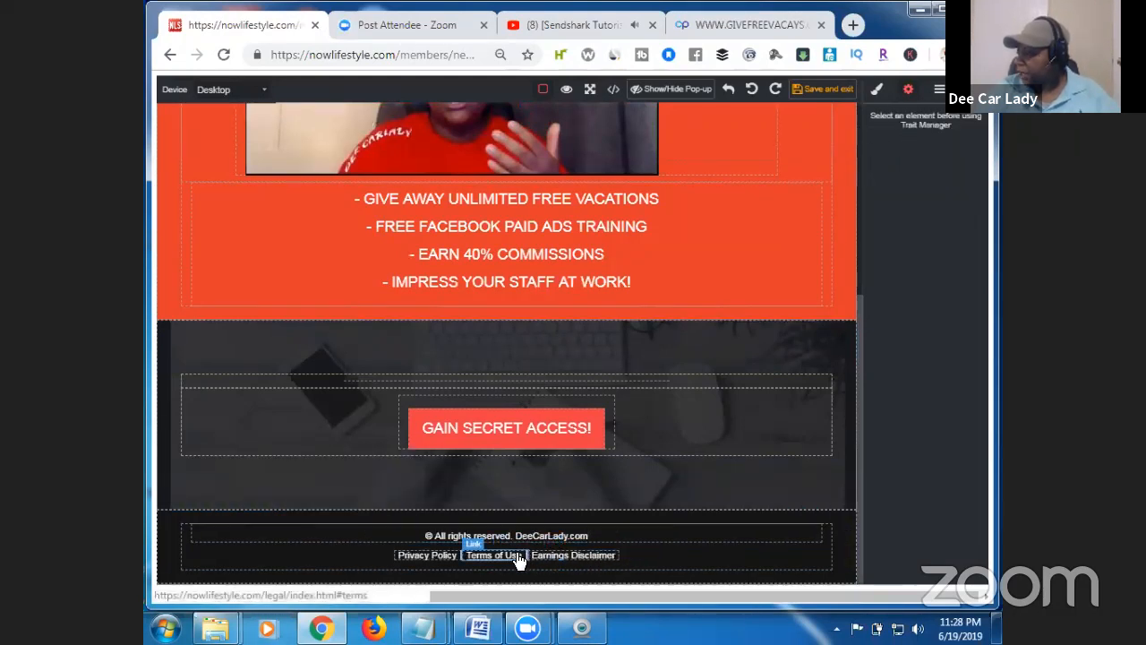
left_click(519, 556)
left_click(522, 544)
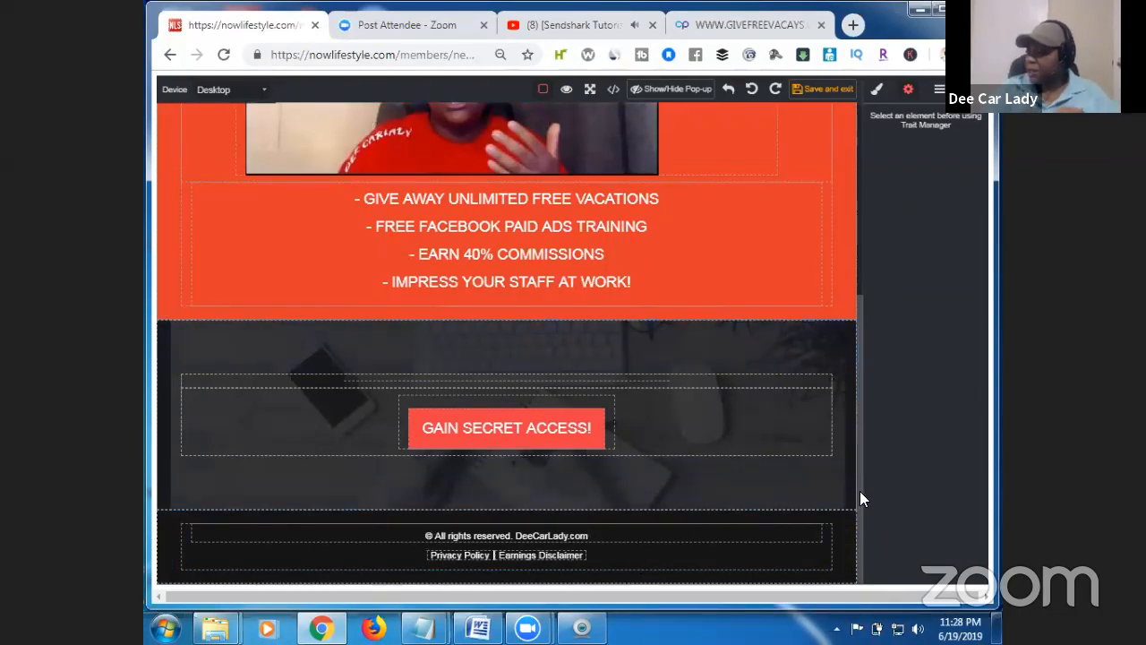
left_click_drag(860, 489, 845, 267)
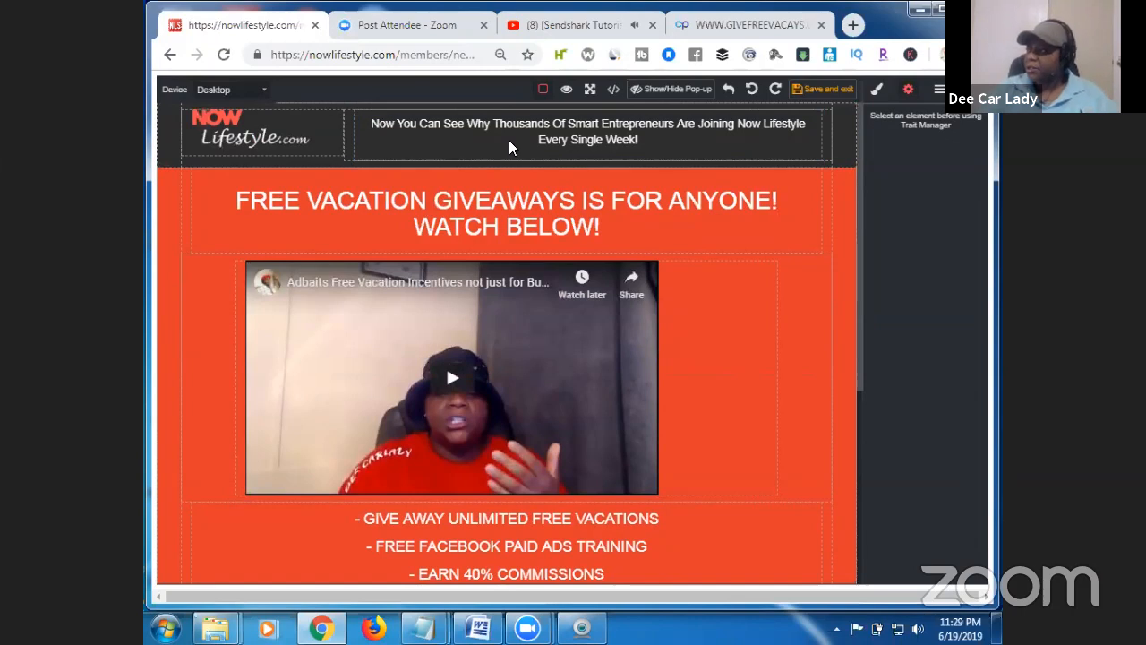
Delete the header tagline, its empty box and the NOW Lifestyle logo row, then save the page.
left_click(811, 147)
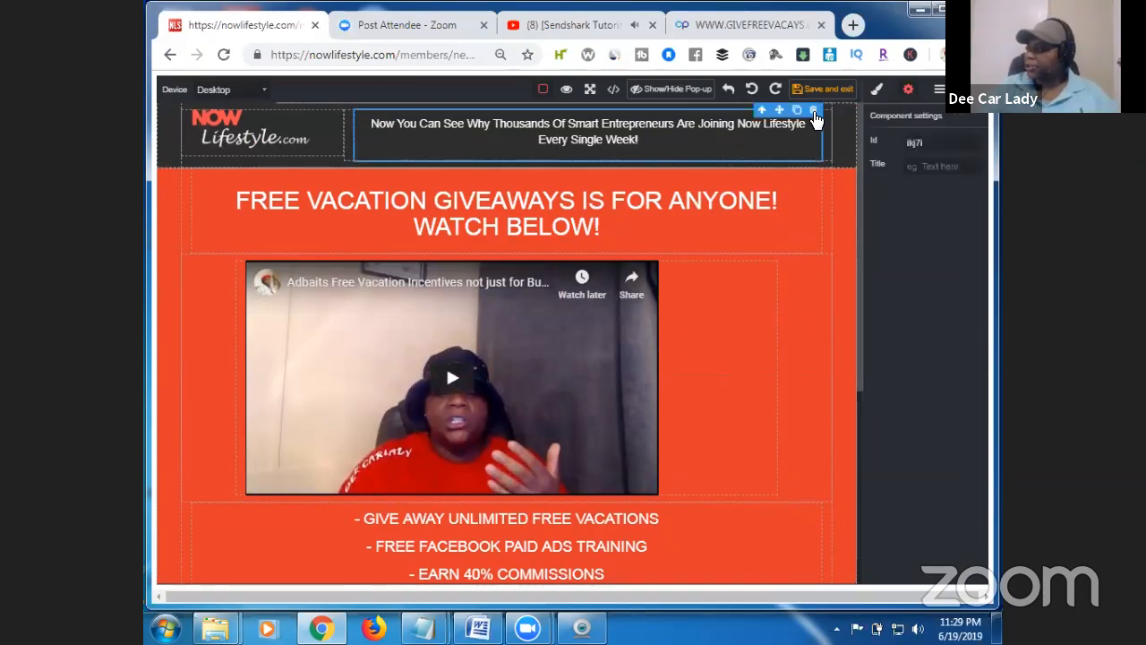
left_click(813, 111)
left_click(792, 136)
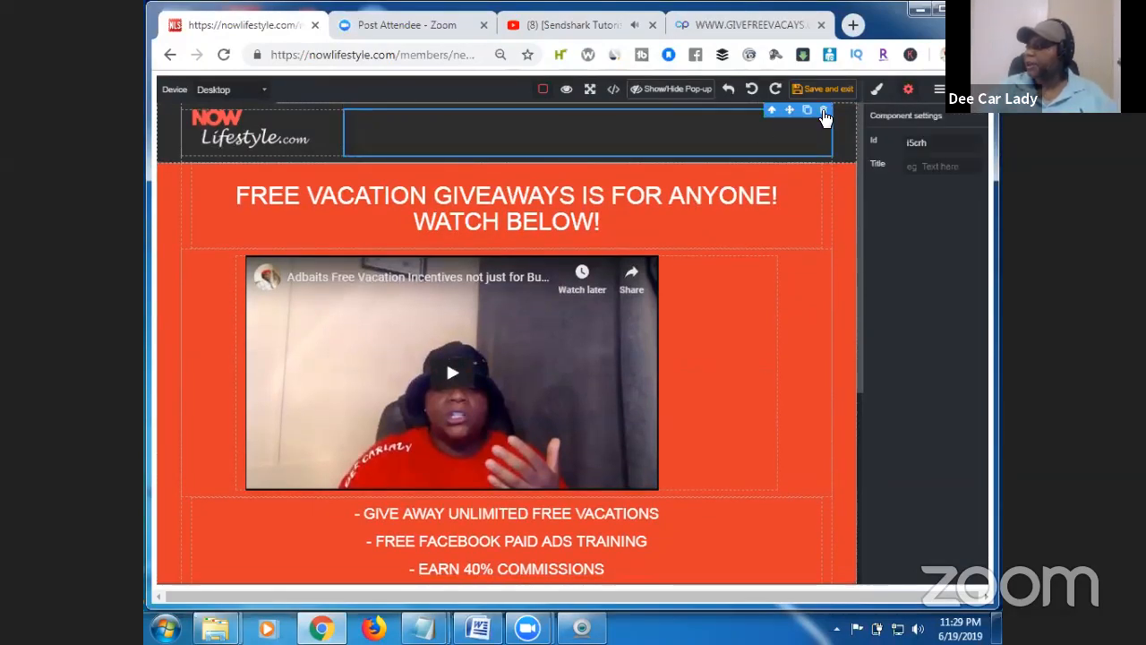
left_click(824, 111)
left_click(839, 118)
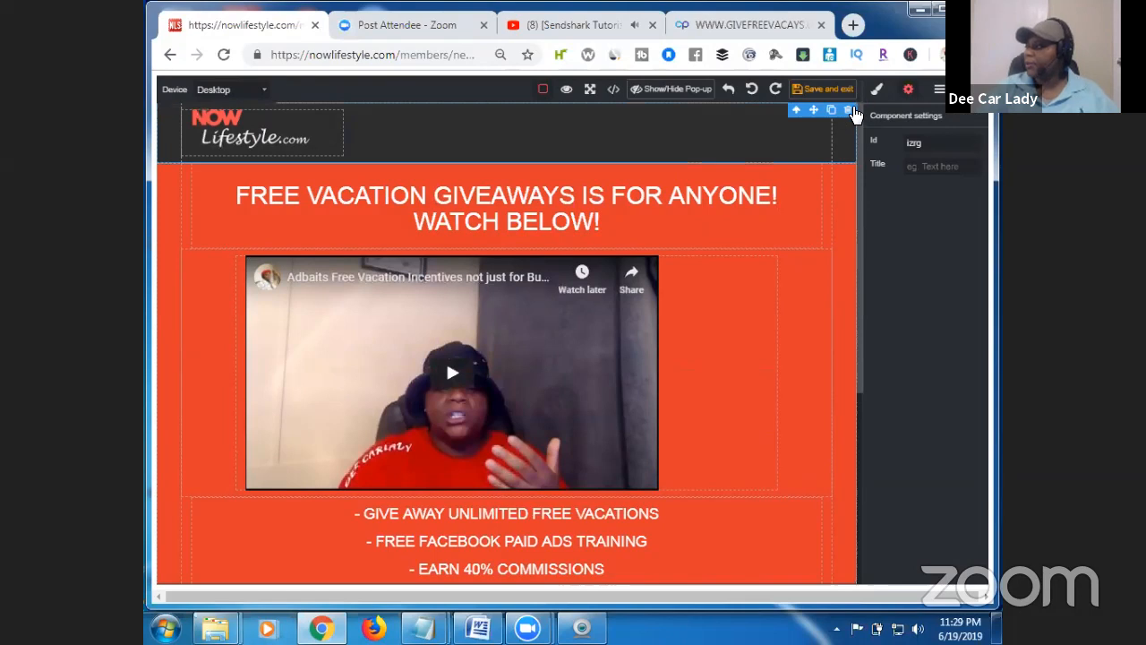
left_click(850, 110)
left_click_drag(860, 169, 849, 143)
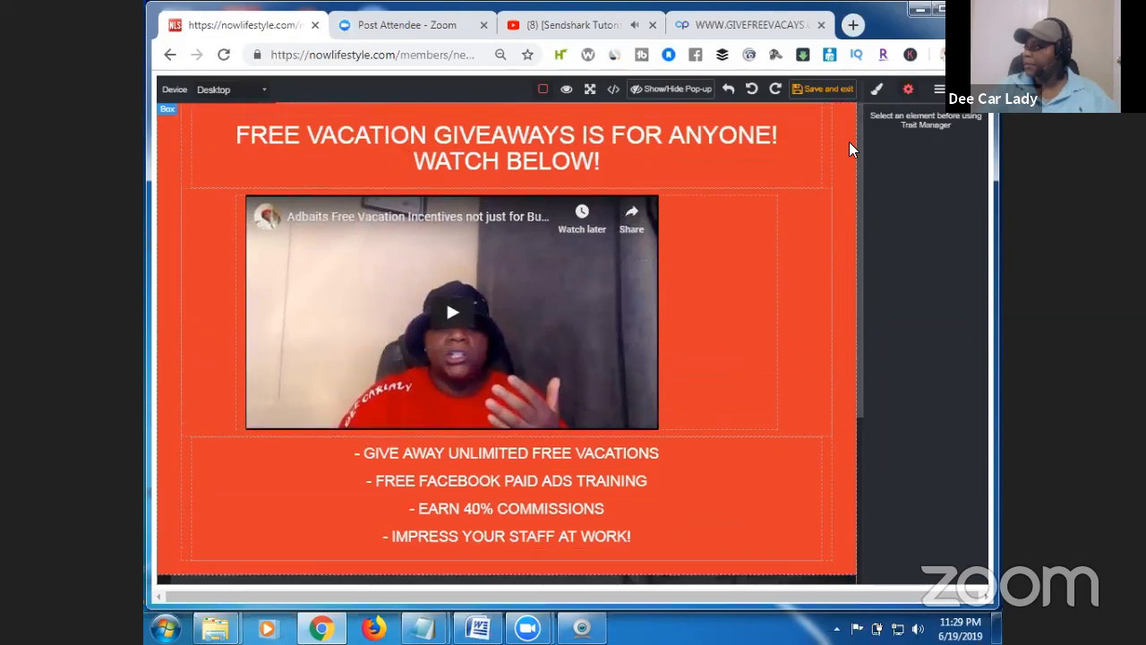
left_click(822, 89)
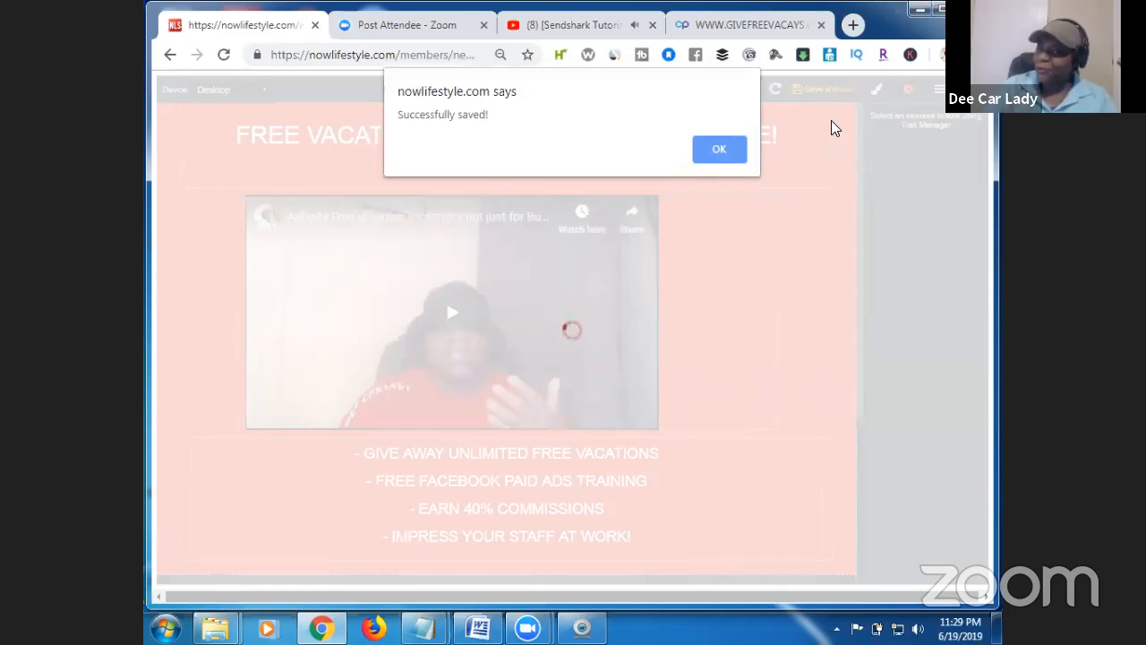
Dismiss the save confirmation and preview the live video sales pg in a new tab.
left_click(719, 151)
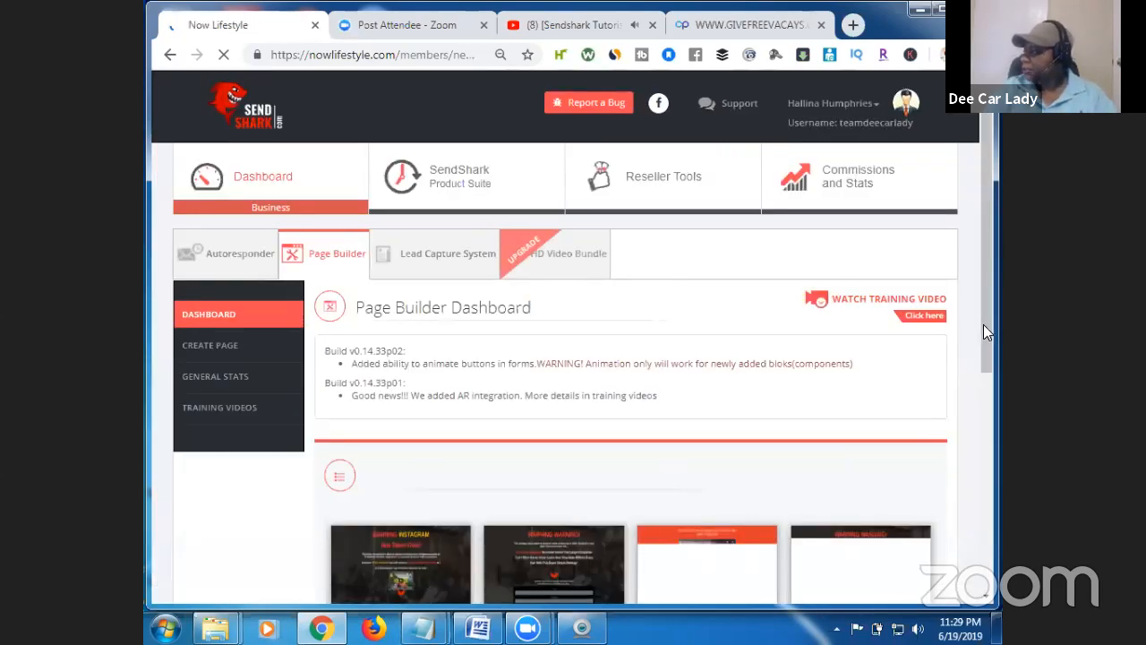
left_click_drag(986, 329, 1003, 475)
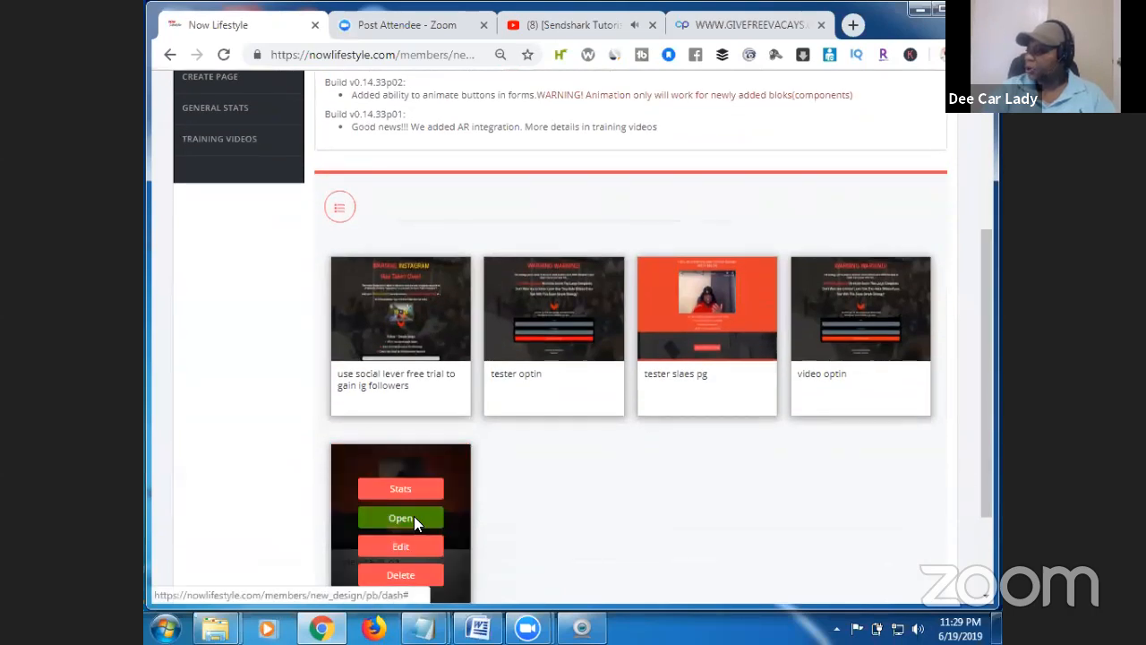
left_click(413, 517)
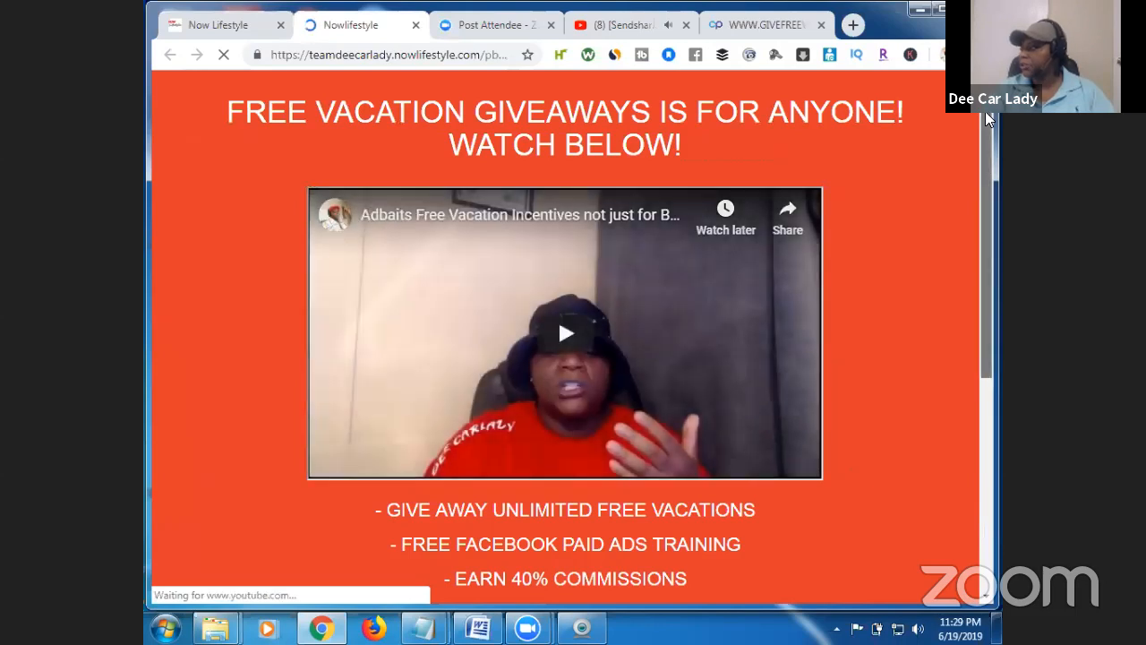
scroll(985, 174, "down", 2)
scroll(999, 295, "down", 3)
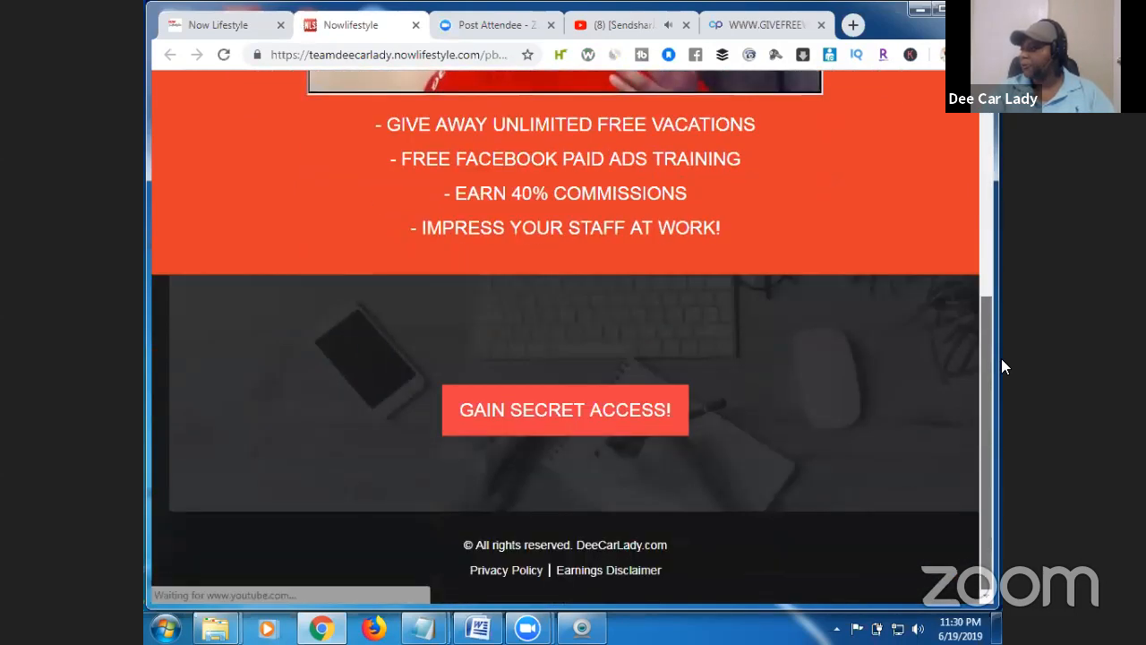
scroll(1003, 237, "up", 4)
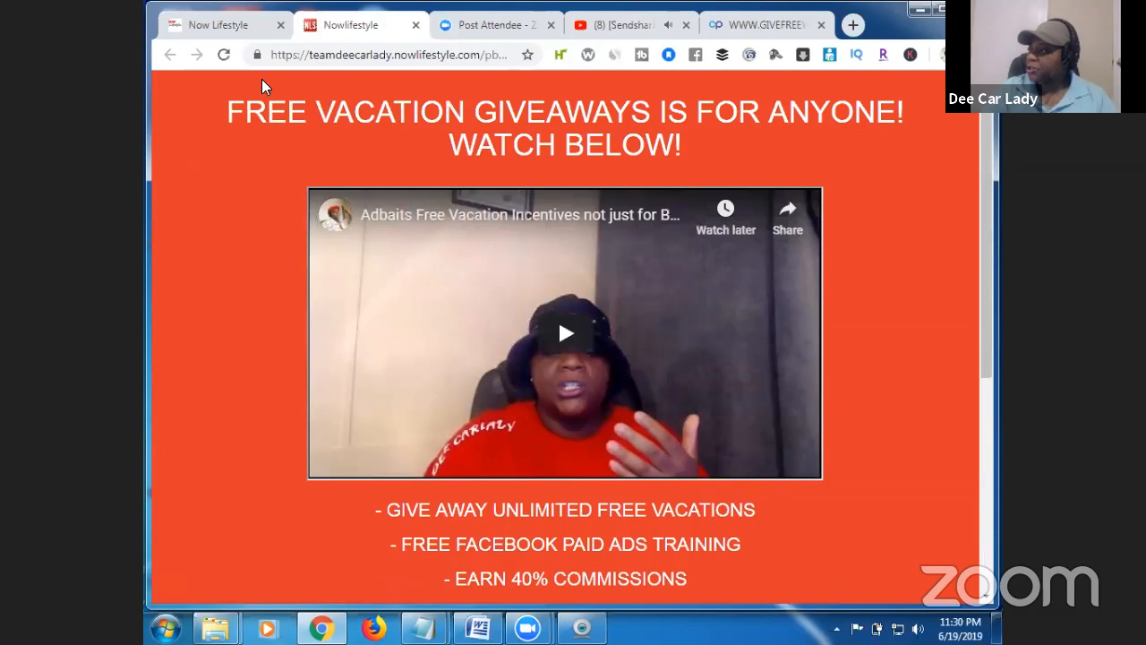
left_click(416, 29)
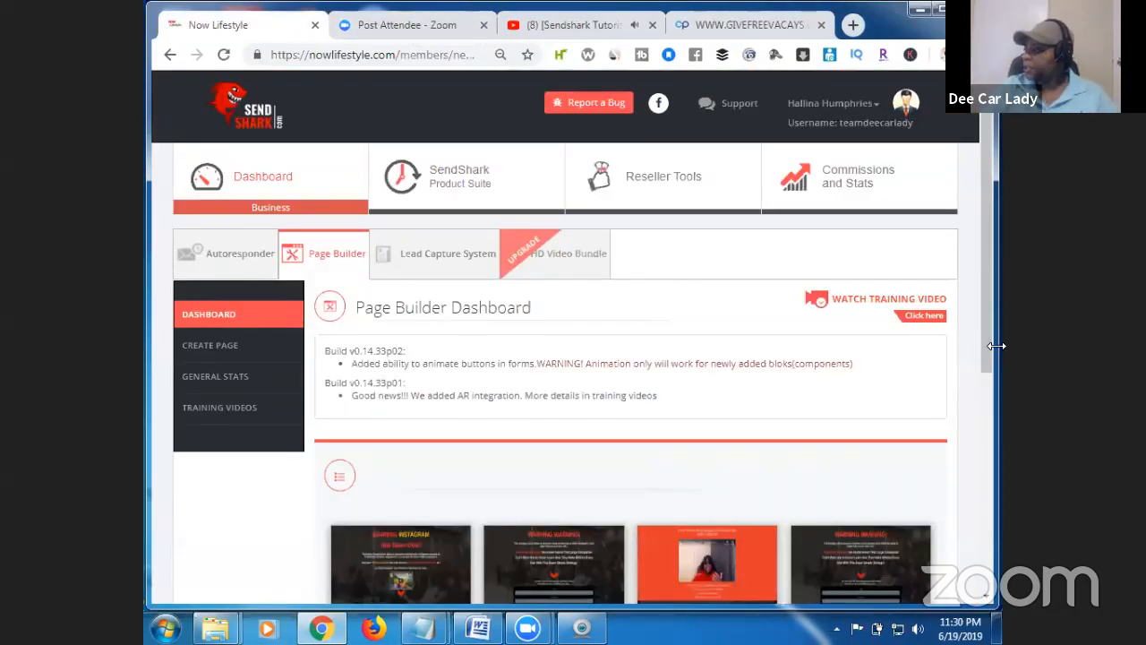
Reopen the live video sales pg and copy its web address from the address bar.
left_click_drag(987, 342, 988, 534)
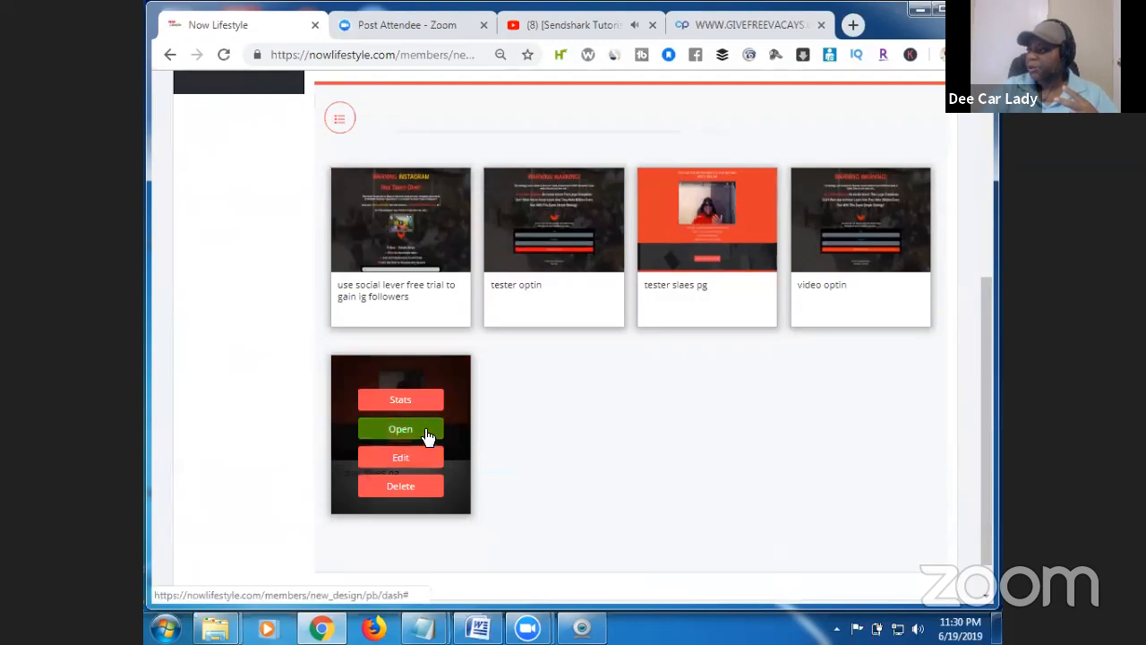
left_click(428, 437)
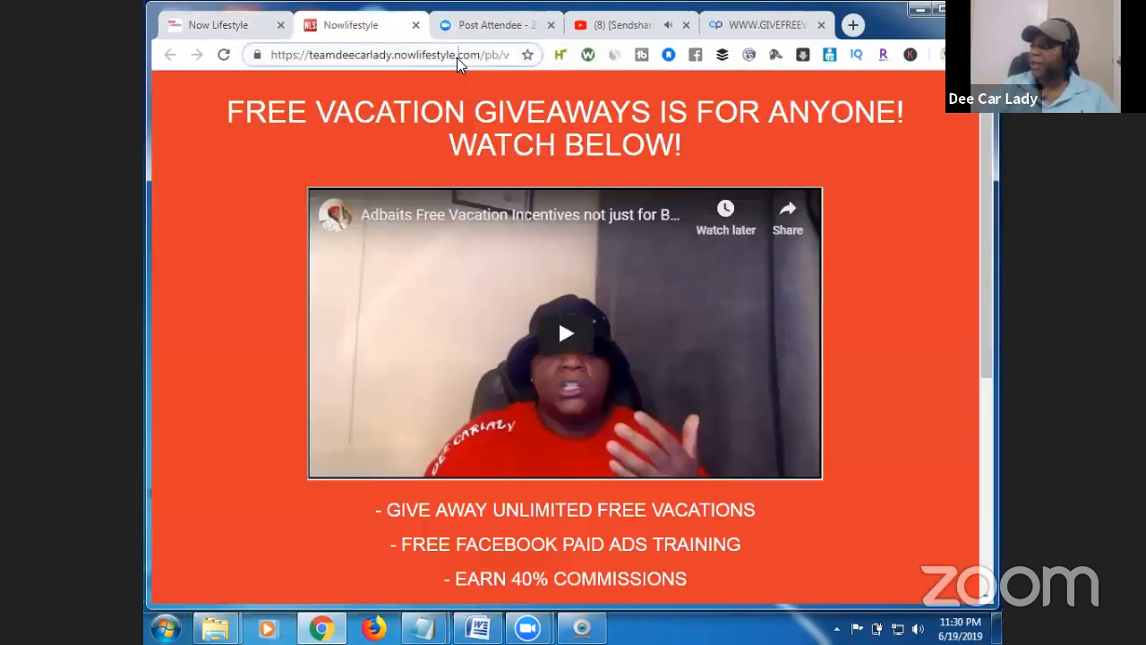
left_click(456, 57)
right_click(457, 57)
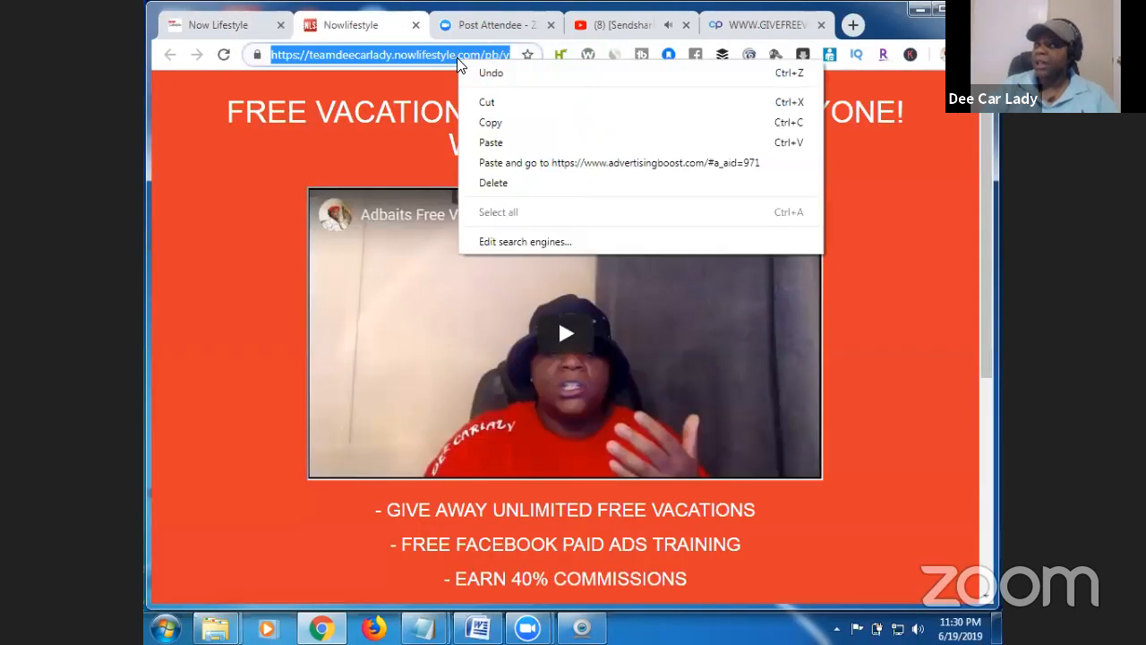
left_click(515, 133)
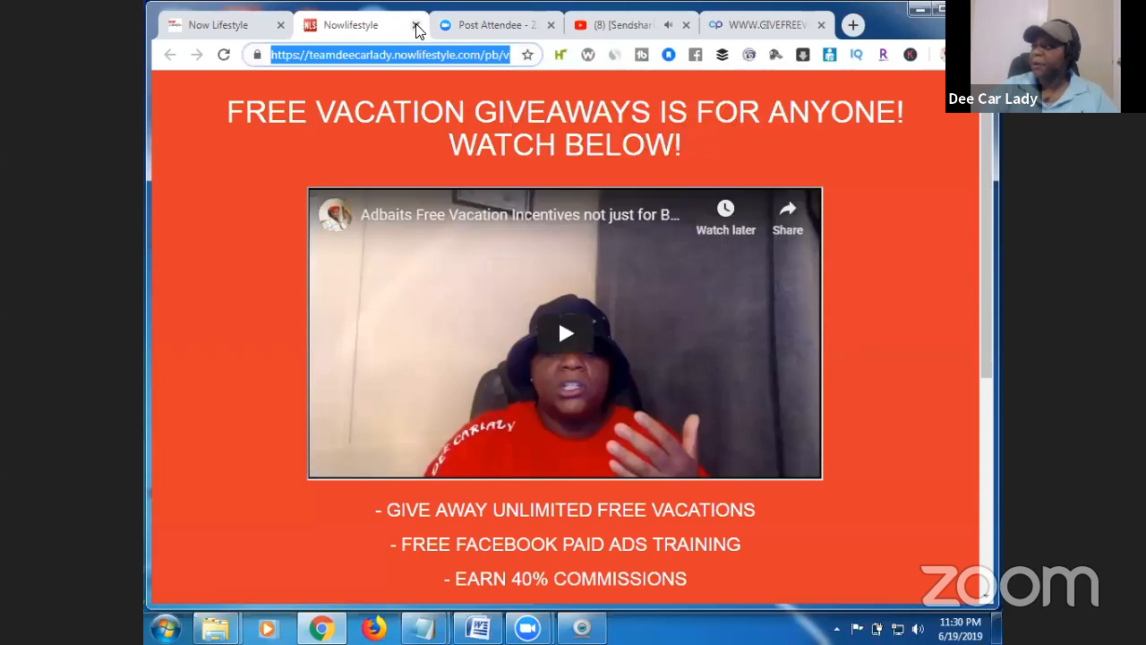
left_click(415, 25)
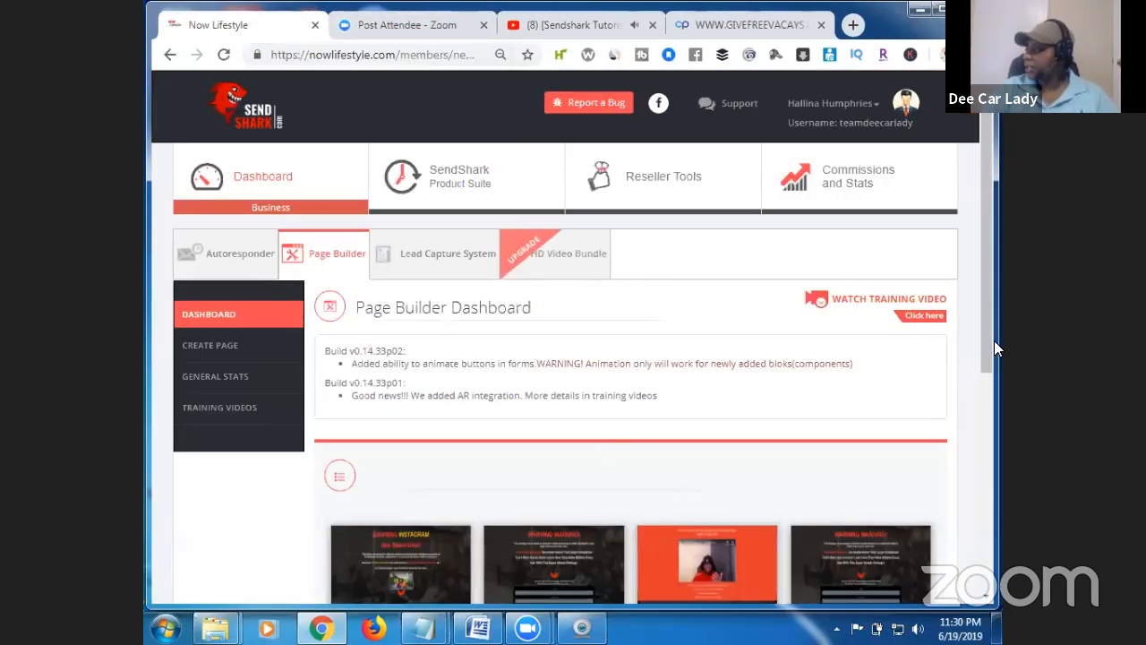
Bring up the Stats view for the video sales pg.
scroll(990, 403, "down", 2)
scroll(990, 403, "down", 2)
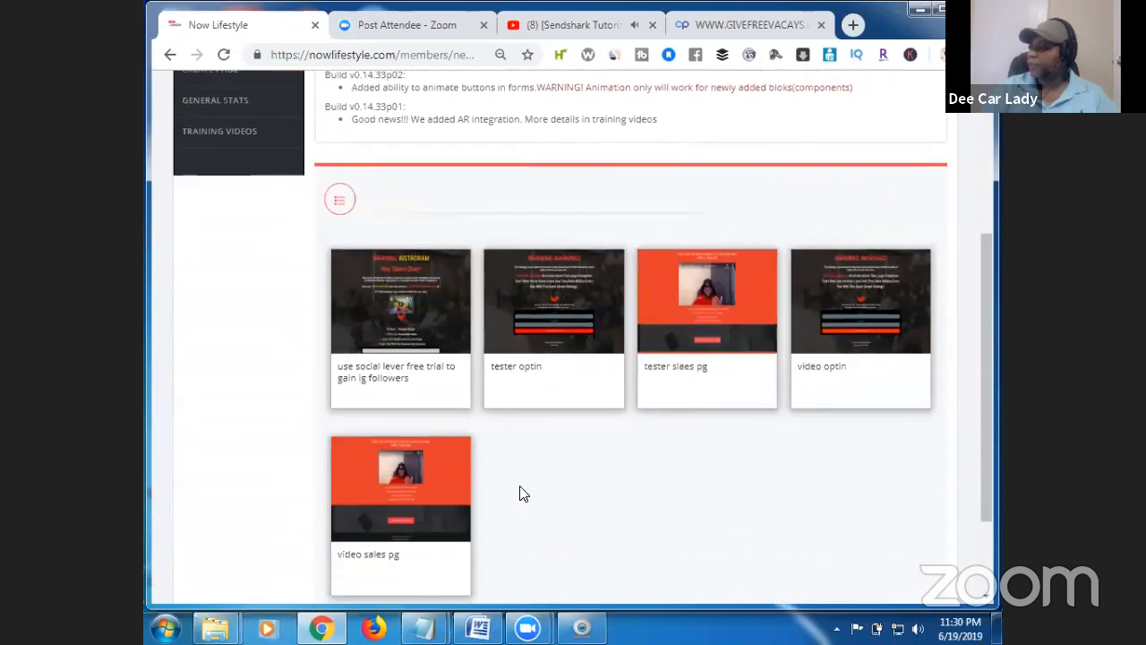
mouse_move(409, 525)
left_click(423, 483)
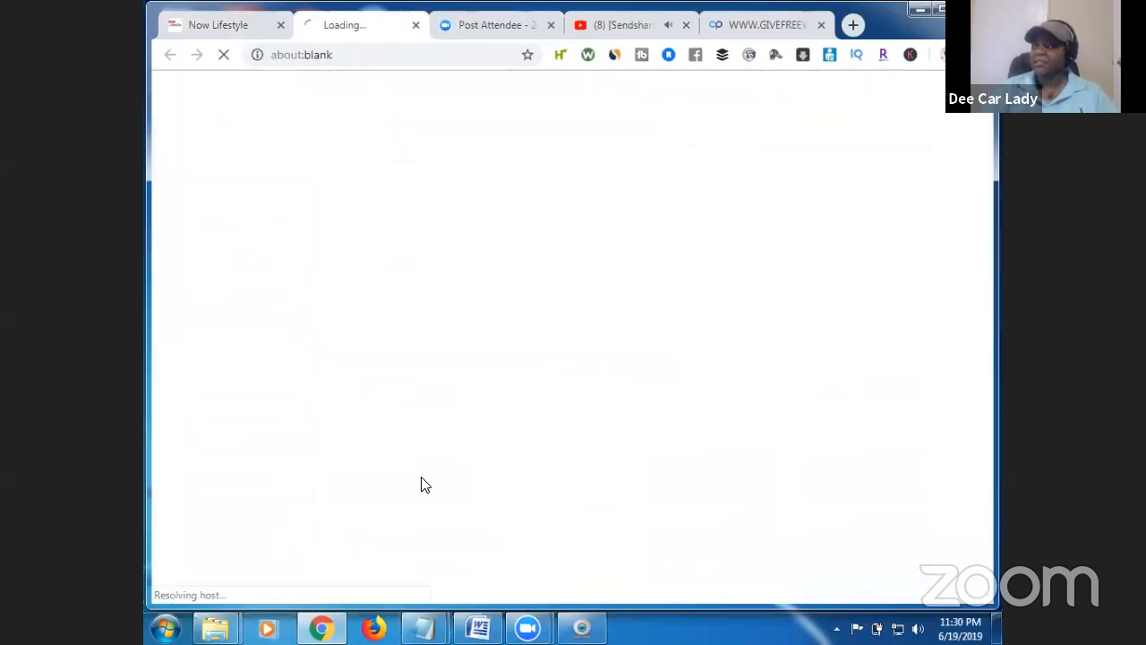
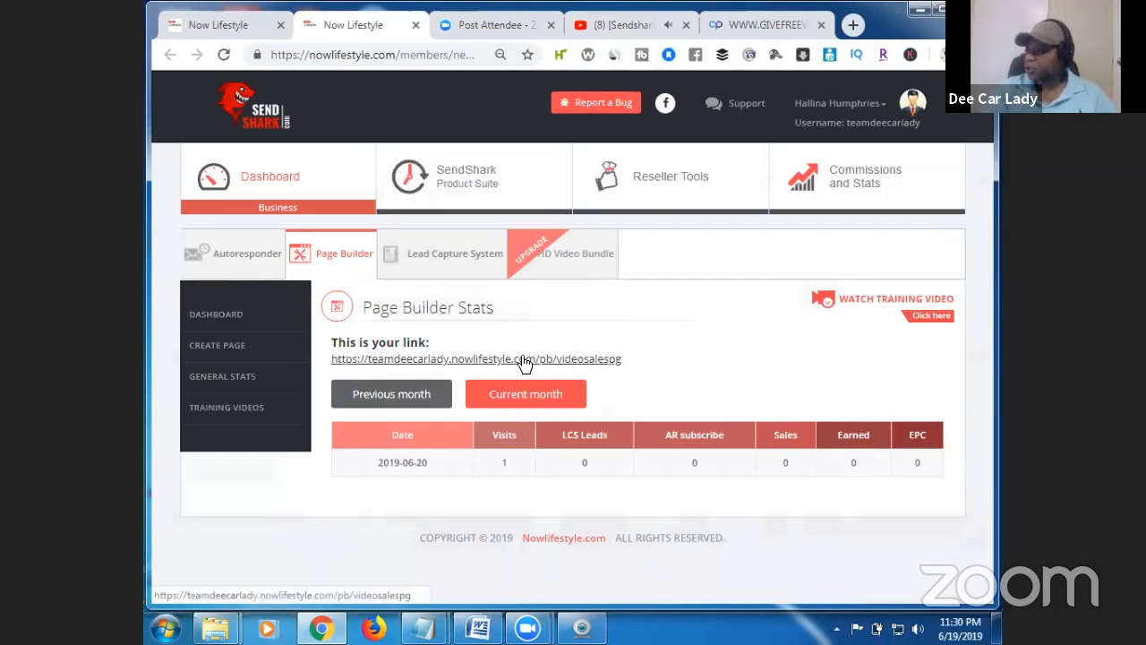
From the dashboard's page thumbnails, open the WARNING WARNING! opt-in page in the editor.
left_click(249, 314)
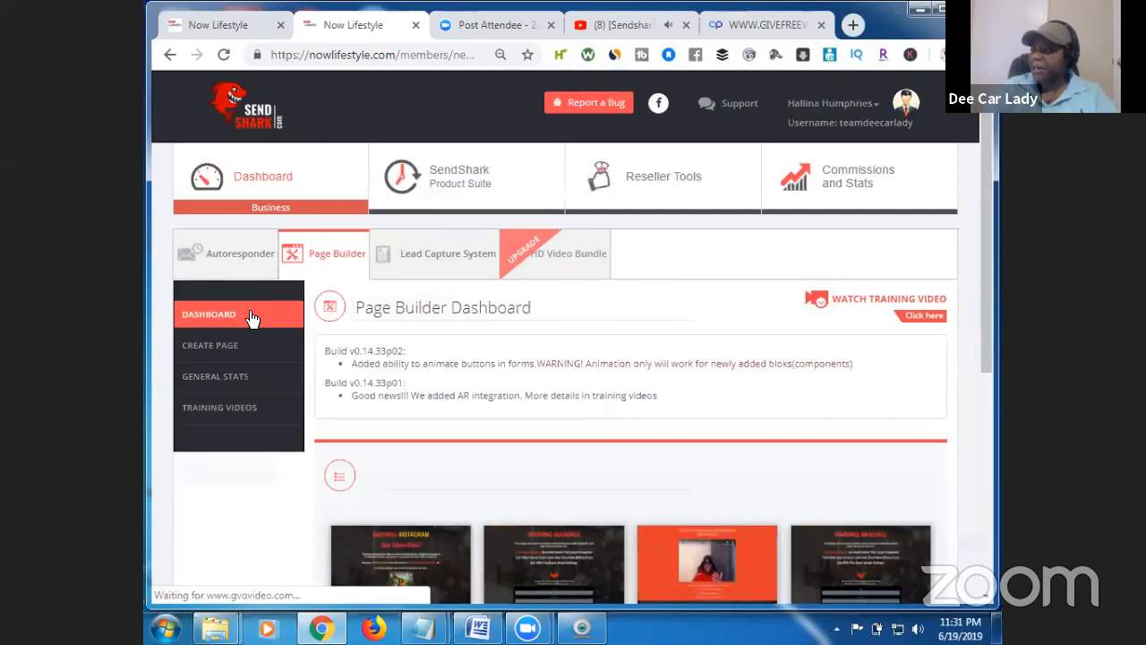
left_click_drag(985, 358, 990, 512)
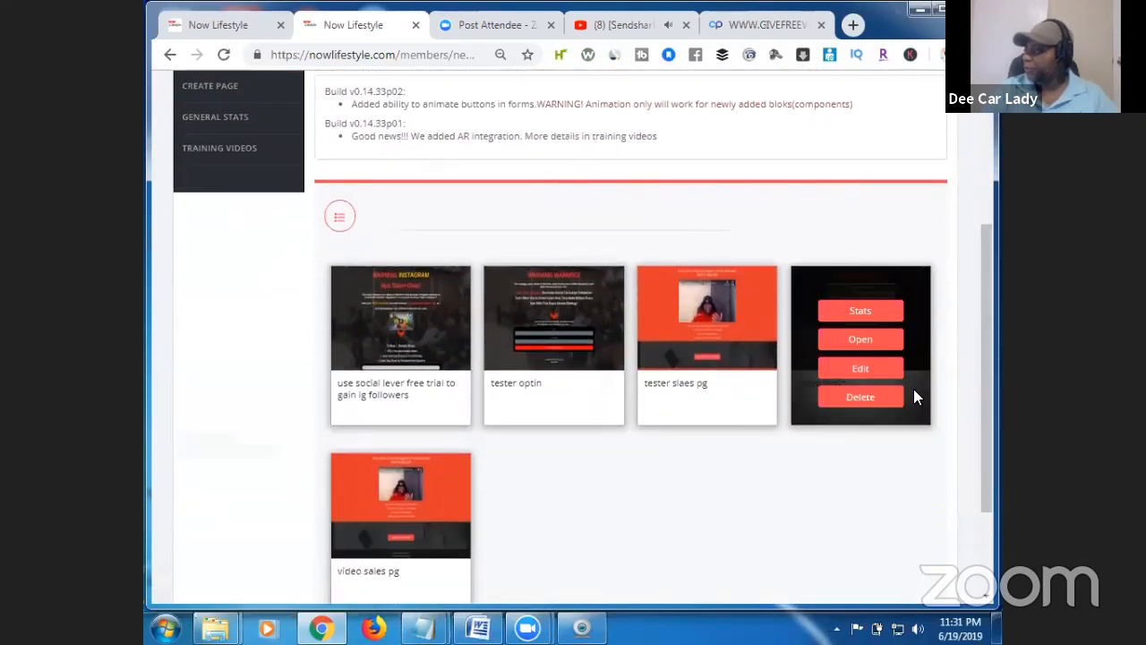
mouse_move(905, 378)
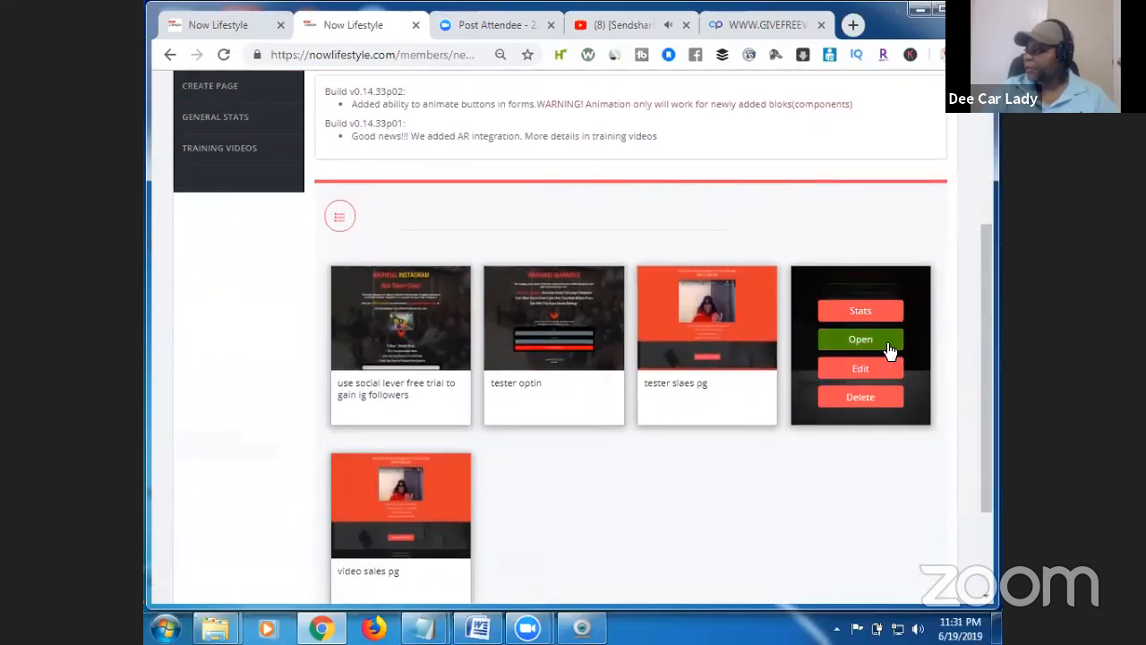
left_click(883, 378)
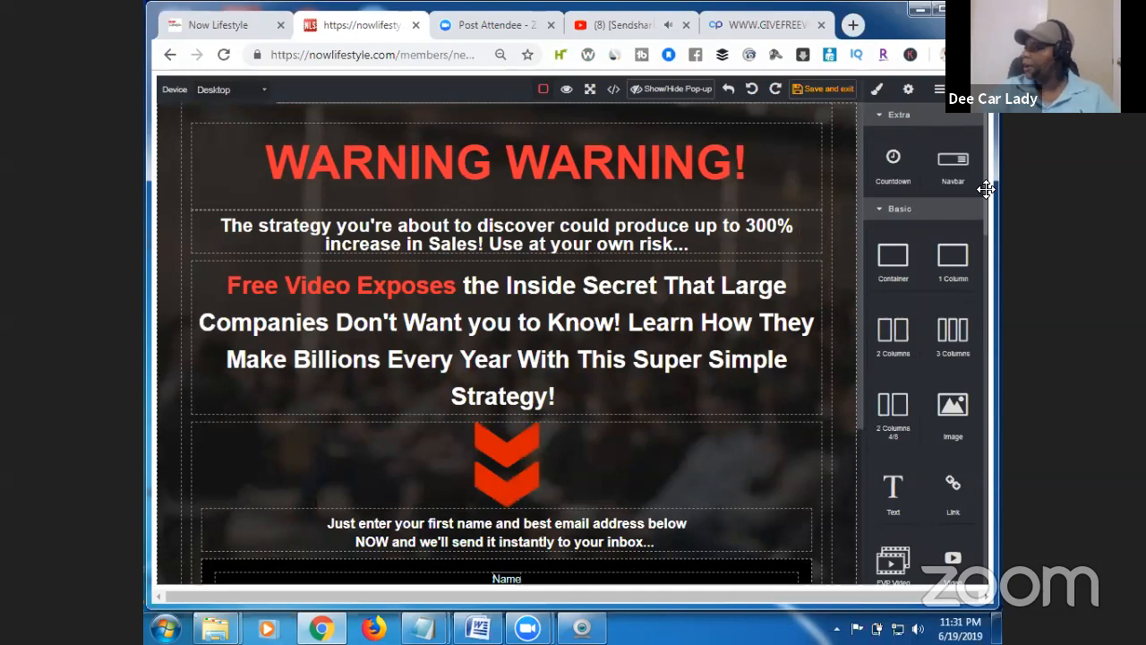
Select the outer Ar-form block holding the Name and Email address fields.
left_click_drag(858, 172, 858, 376)
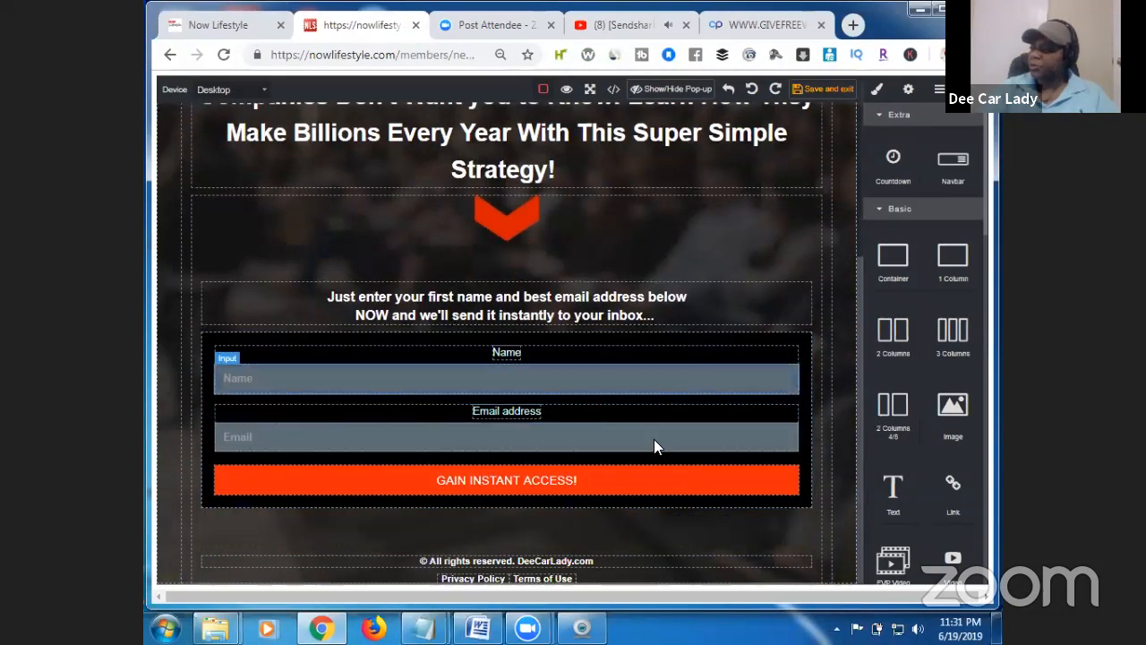
left_click(736, 416)
left_click(801, 360)
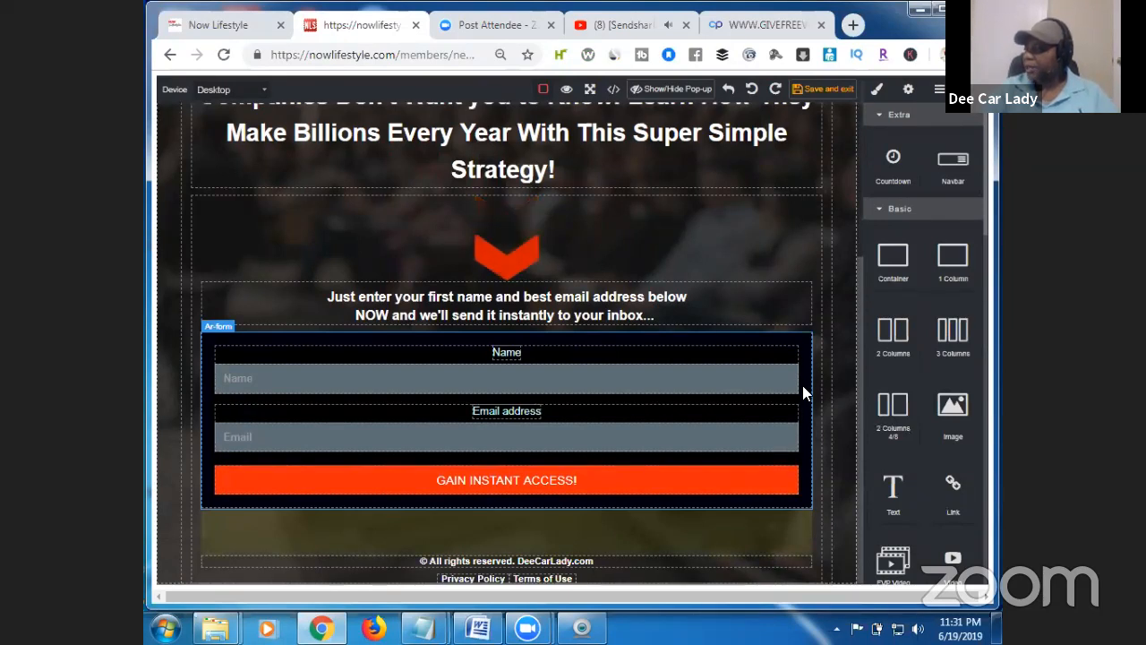
left_click(802, 385)
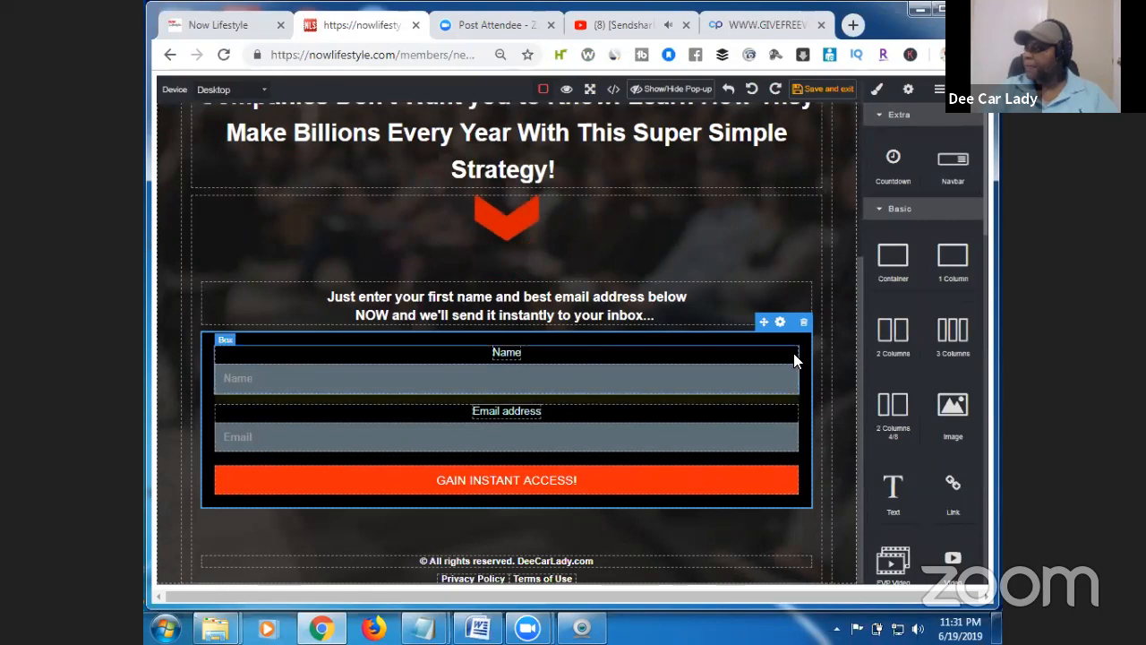
Set the opt-in form's Campaign to tester in Component settings.
left_click(778, 324)
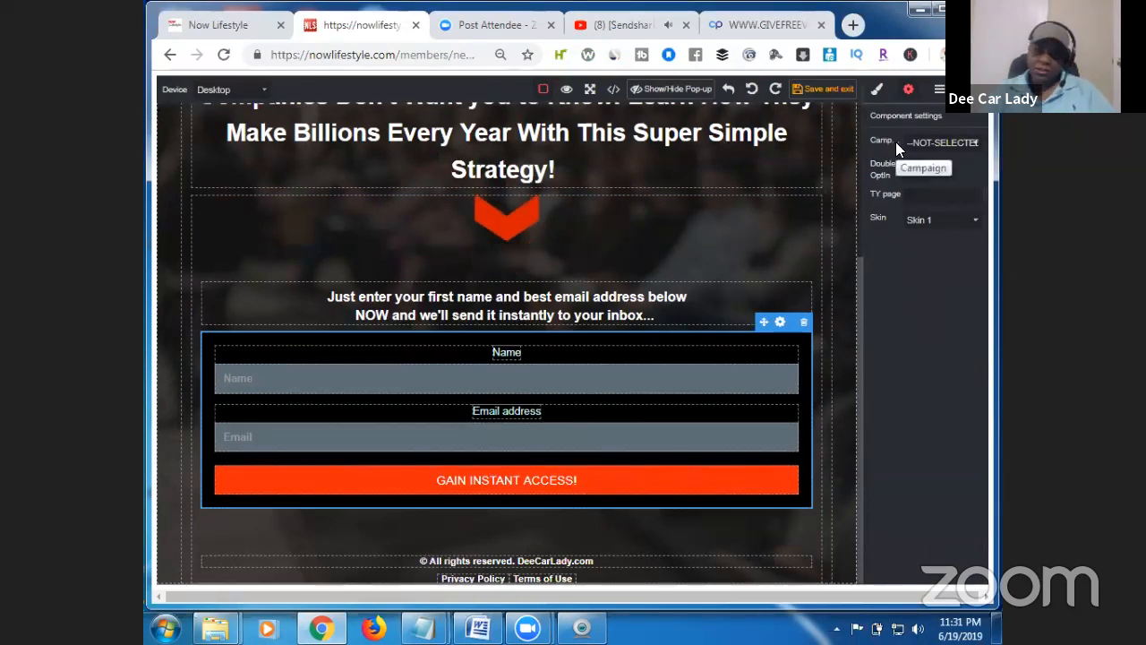
left_click(975, 141)
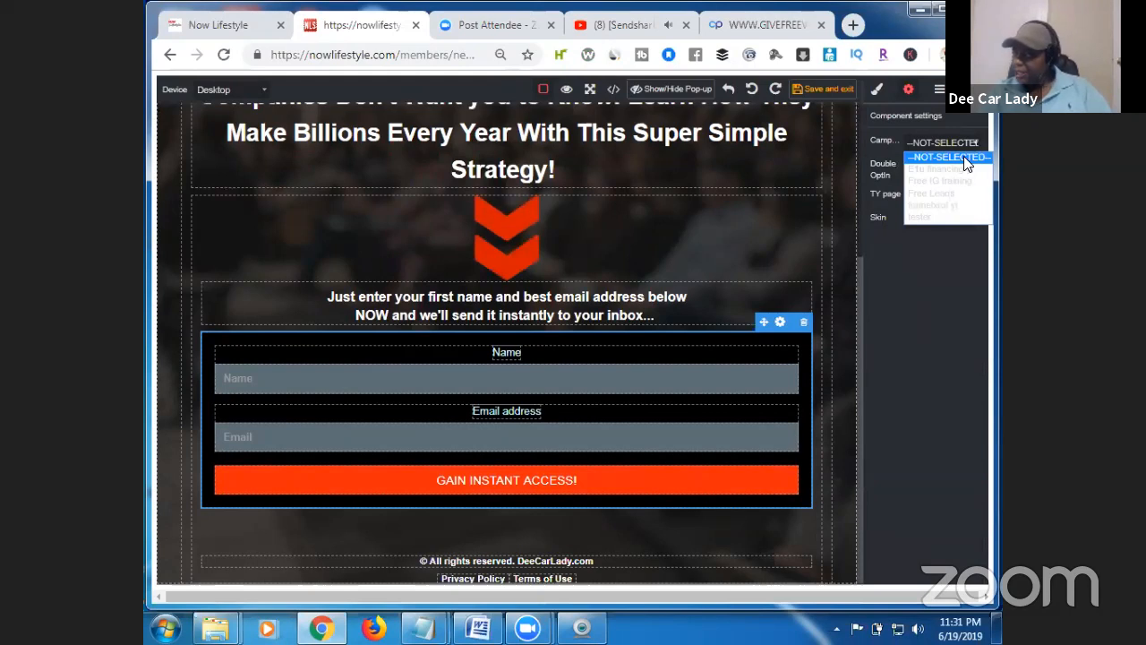
left_click(953, 218)
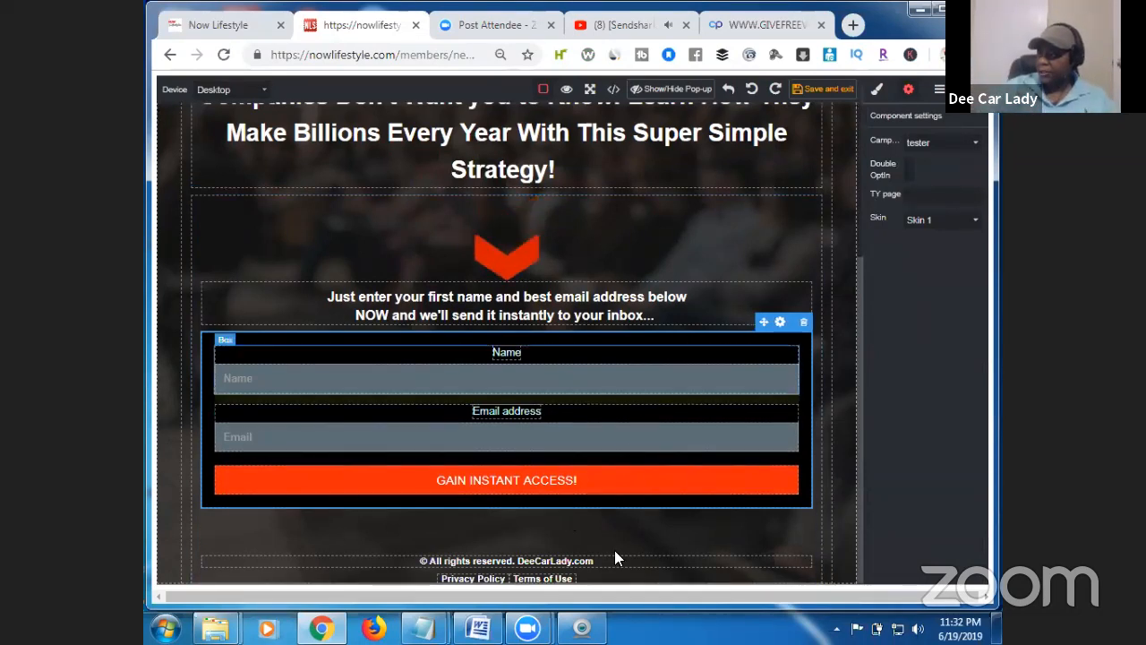
Paste the video sales page URL into the form's TY page field, then save and exit.
key("ctrl+a")
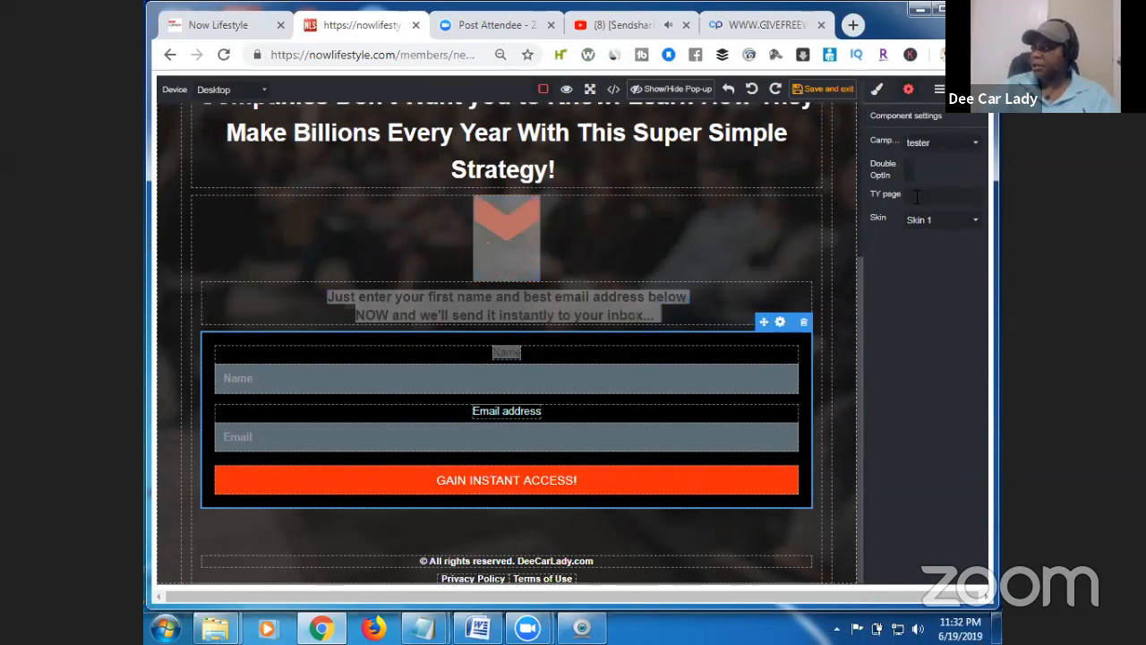
right_click(916, 196)
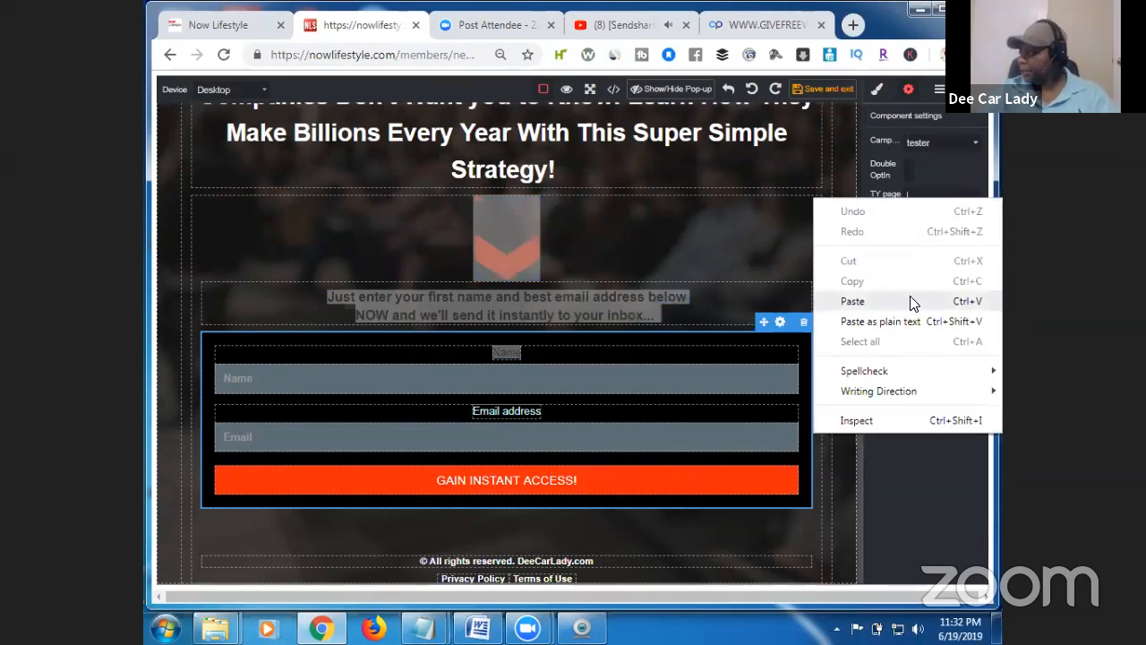
left_click(910, 298)
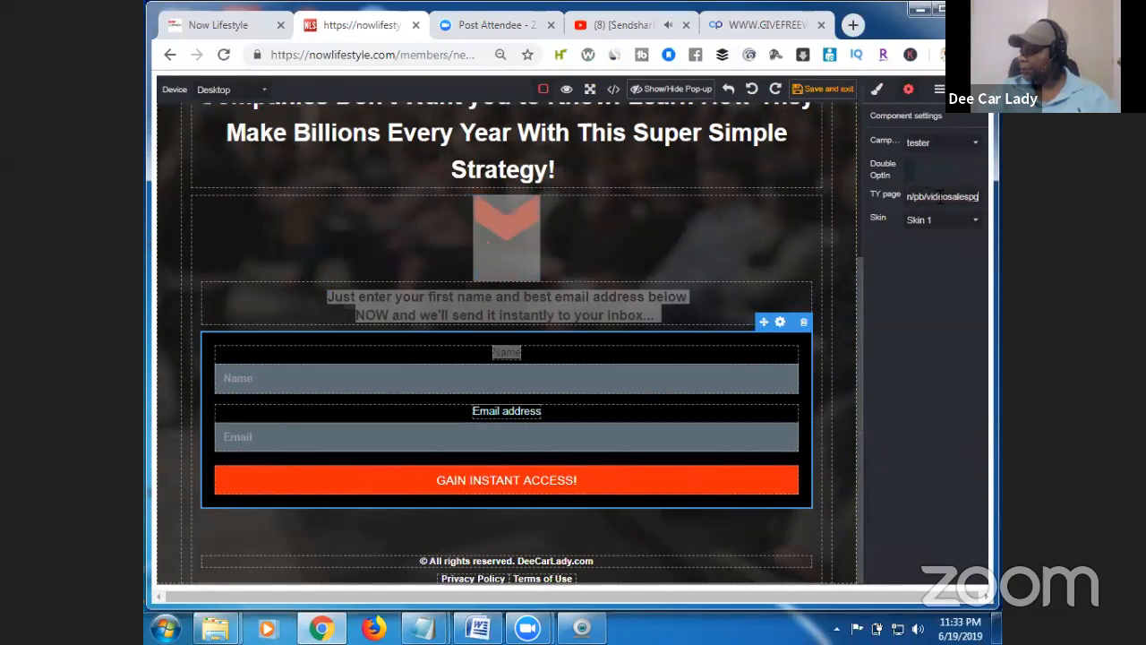
left_click(834, 92)
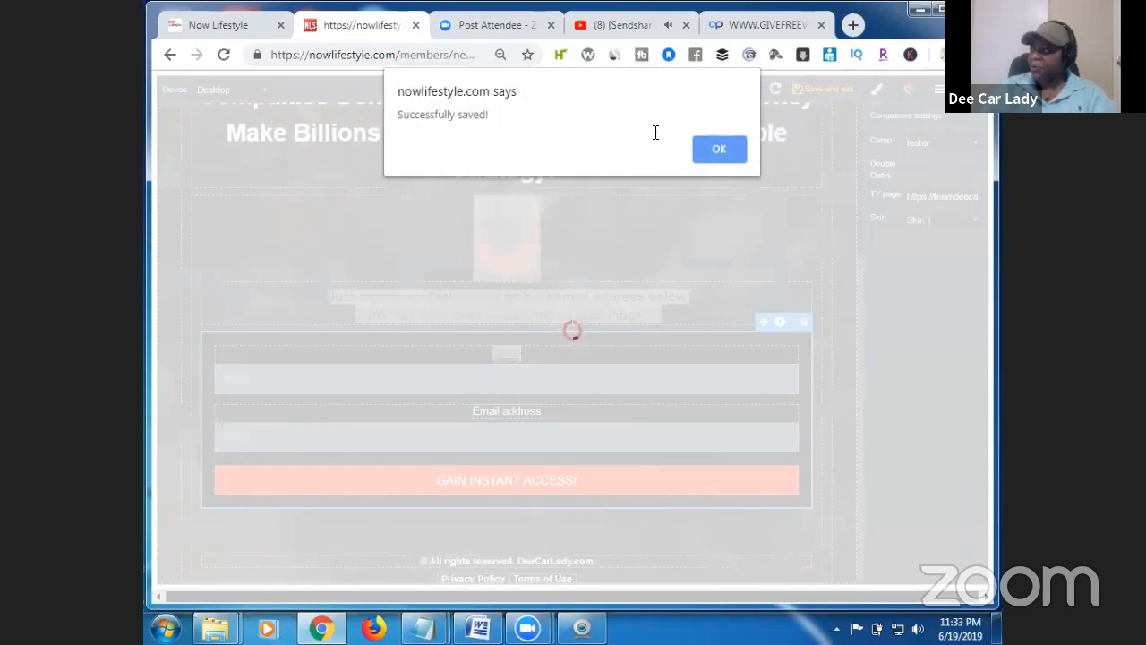
Dismiss the save notice and open the published video optin page.
left_click(721, 152)
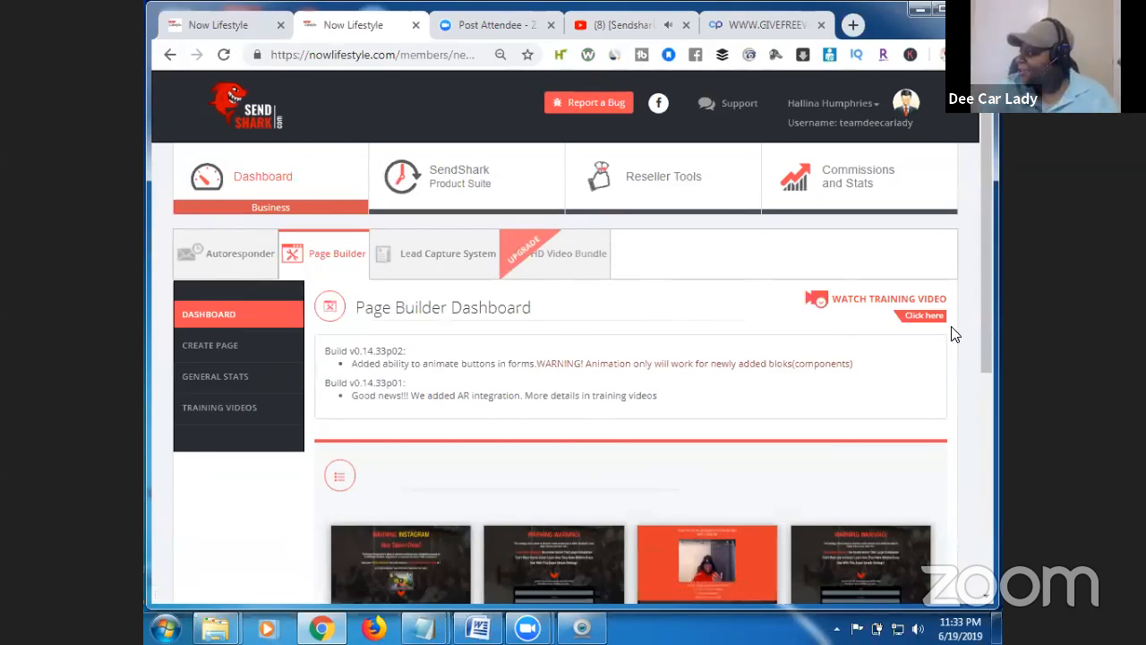
left_click_drag(985, 329, 993, 510)
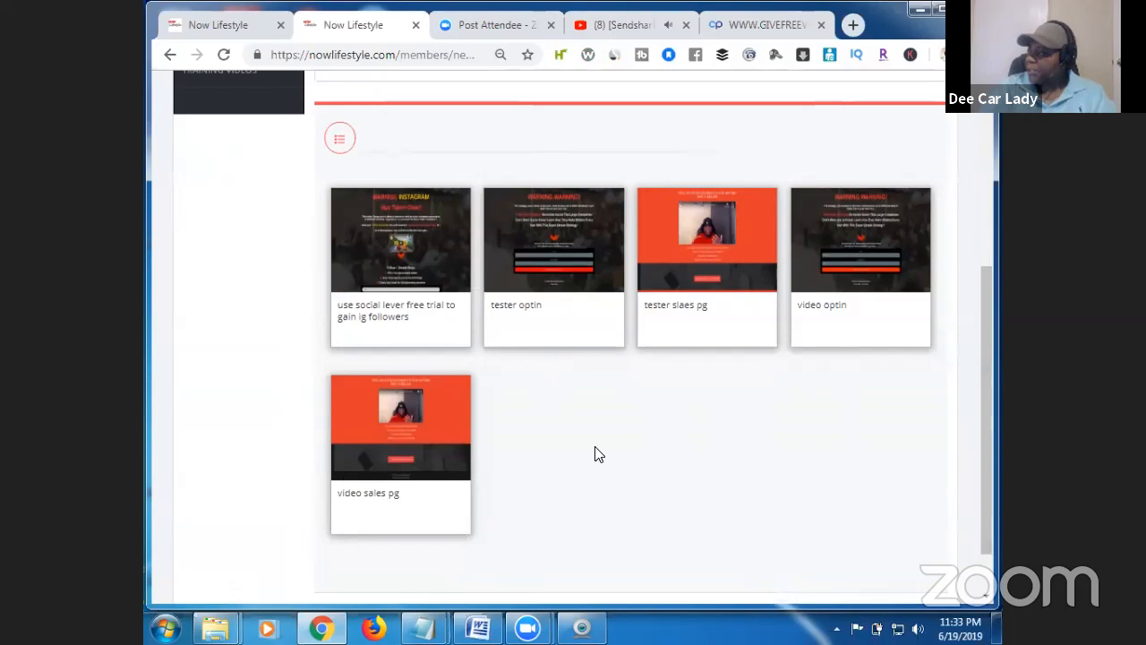
mouse_move(430, 440)
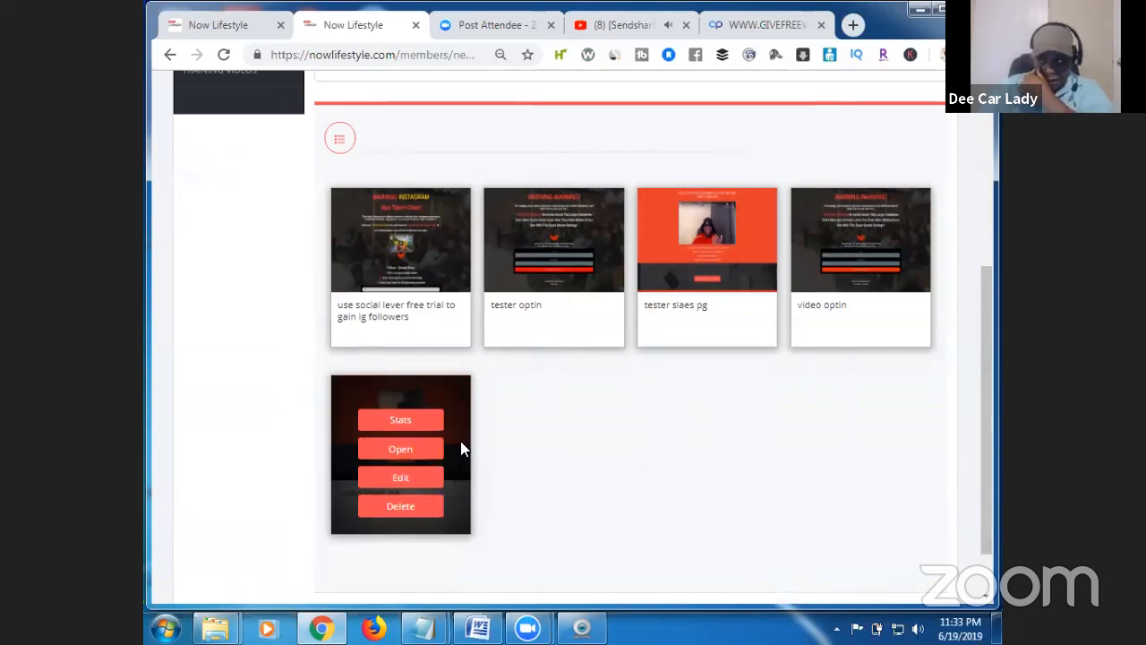
mouse_move(885, 277)
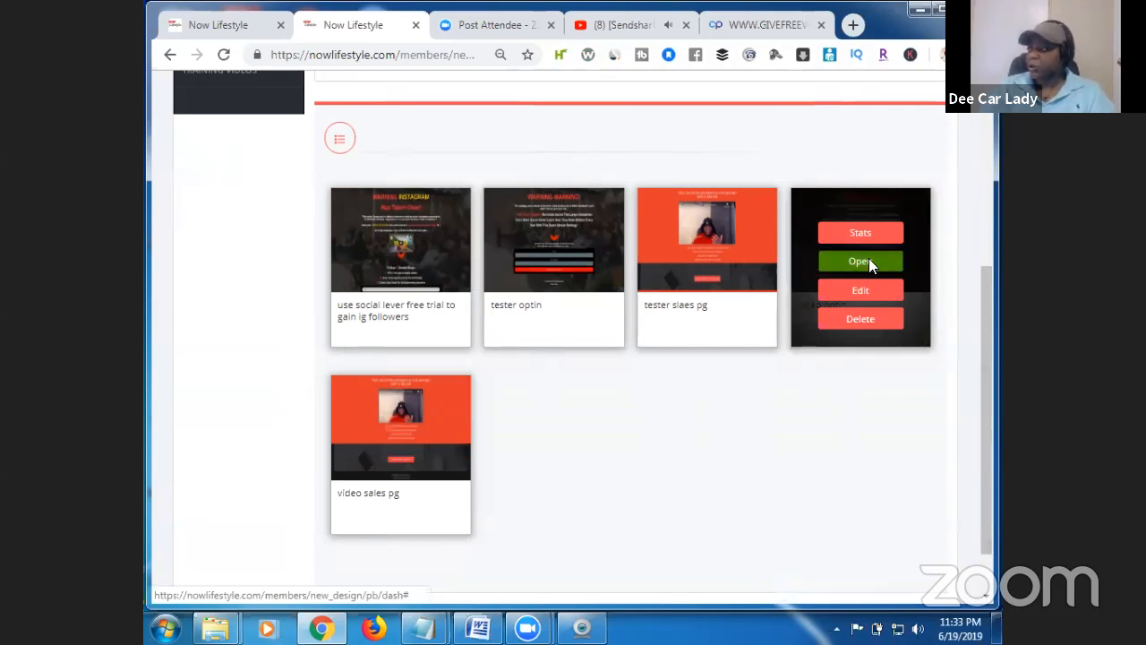
left_click(859, 261)
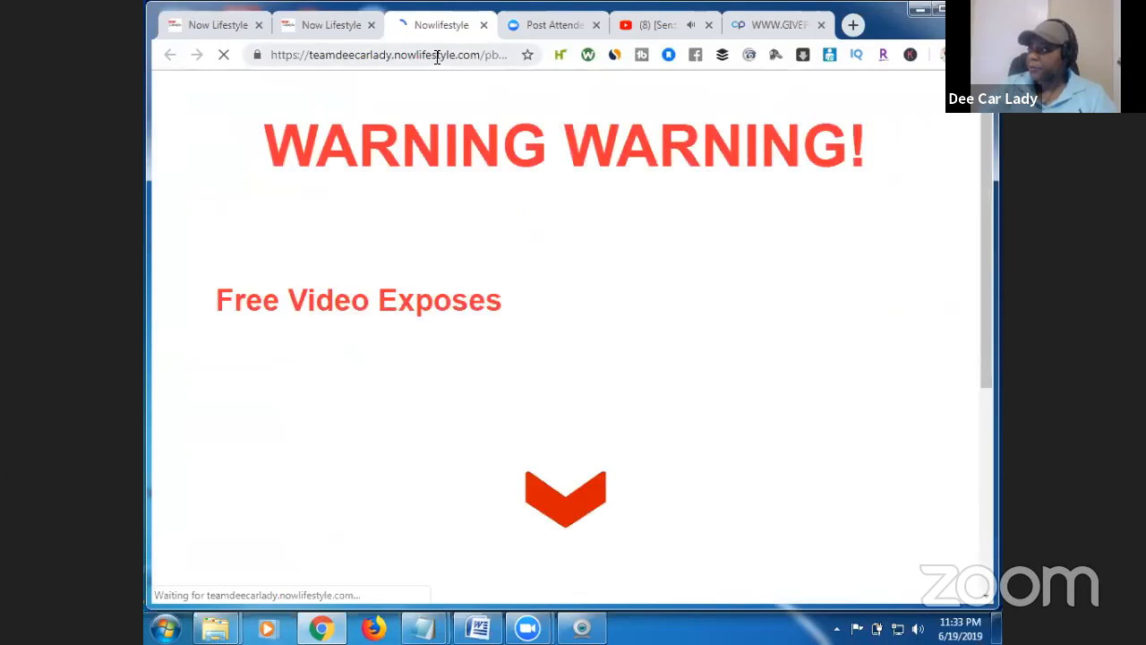
Copy the video optin page's web address and close its tab.
left_click(435, 54)
right_click(435, 56)
left_click(484, 119)
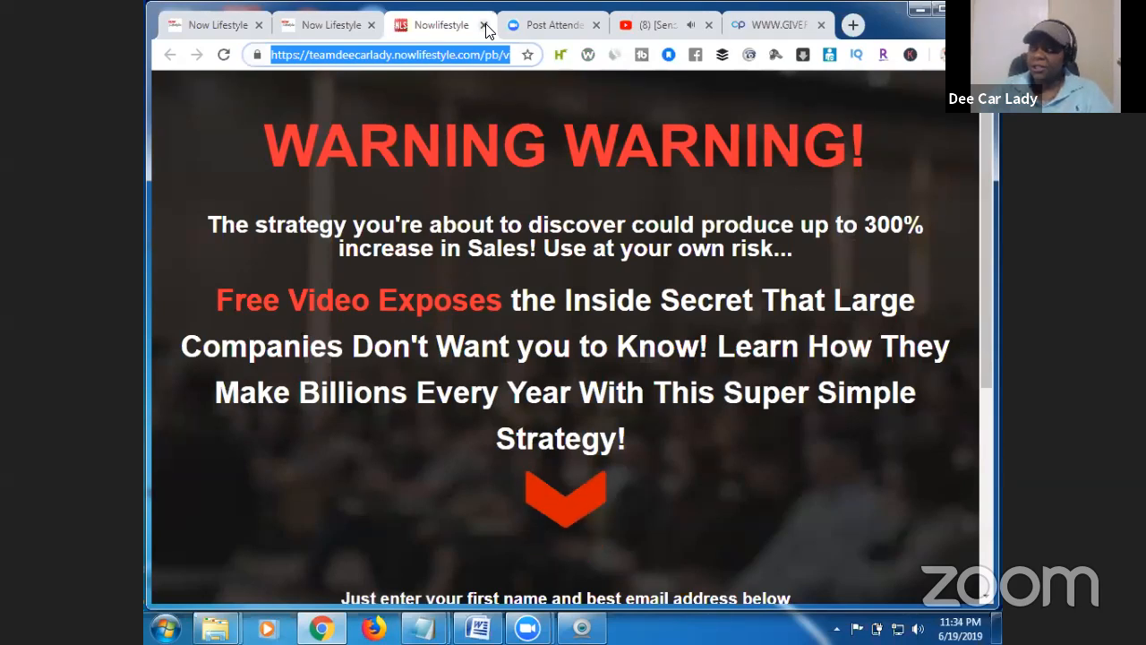
left_click(483, 25)
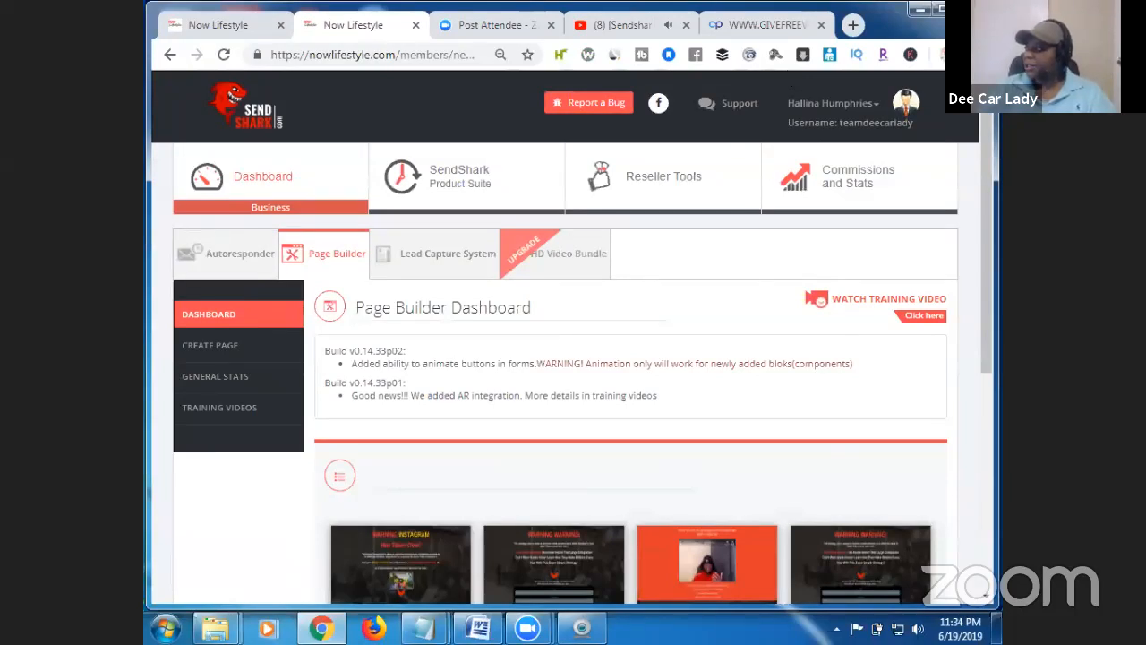
Load the copied video optin address in a new Chrome incognito window.
left_click(937, 55)
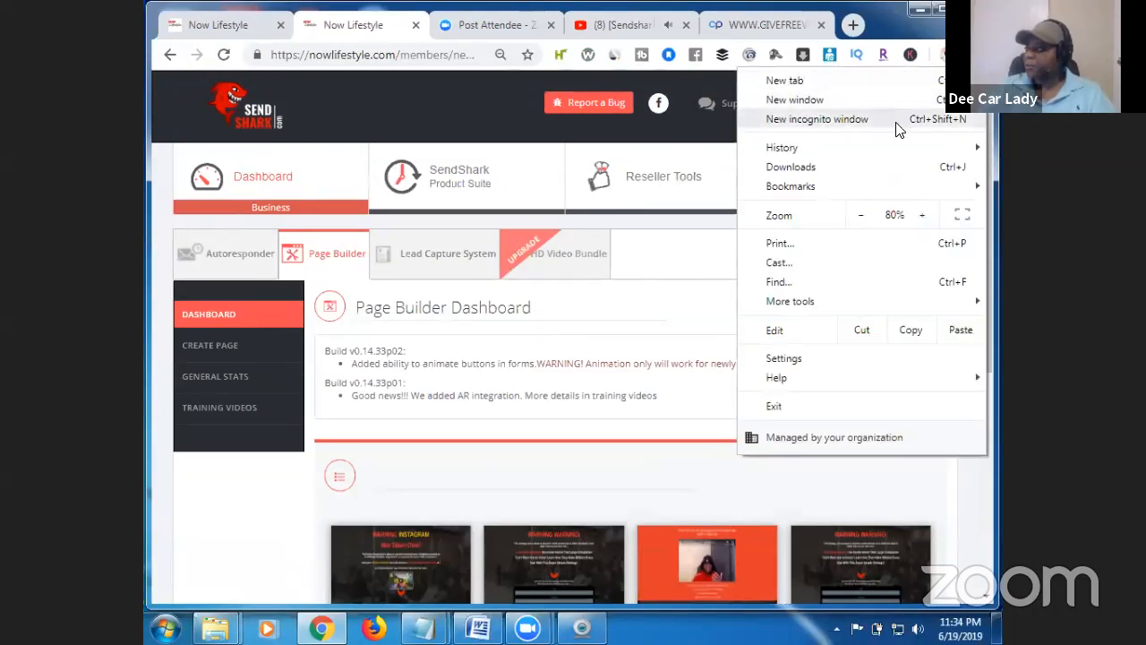
left_click(899, 126)
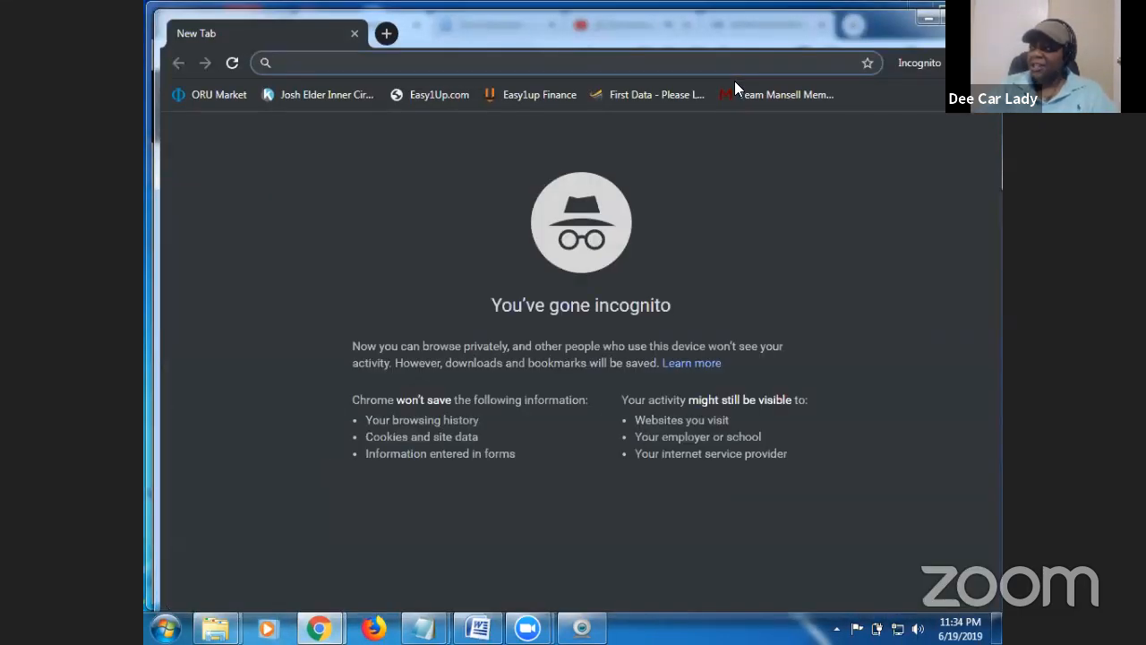
right_click(321, 65)
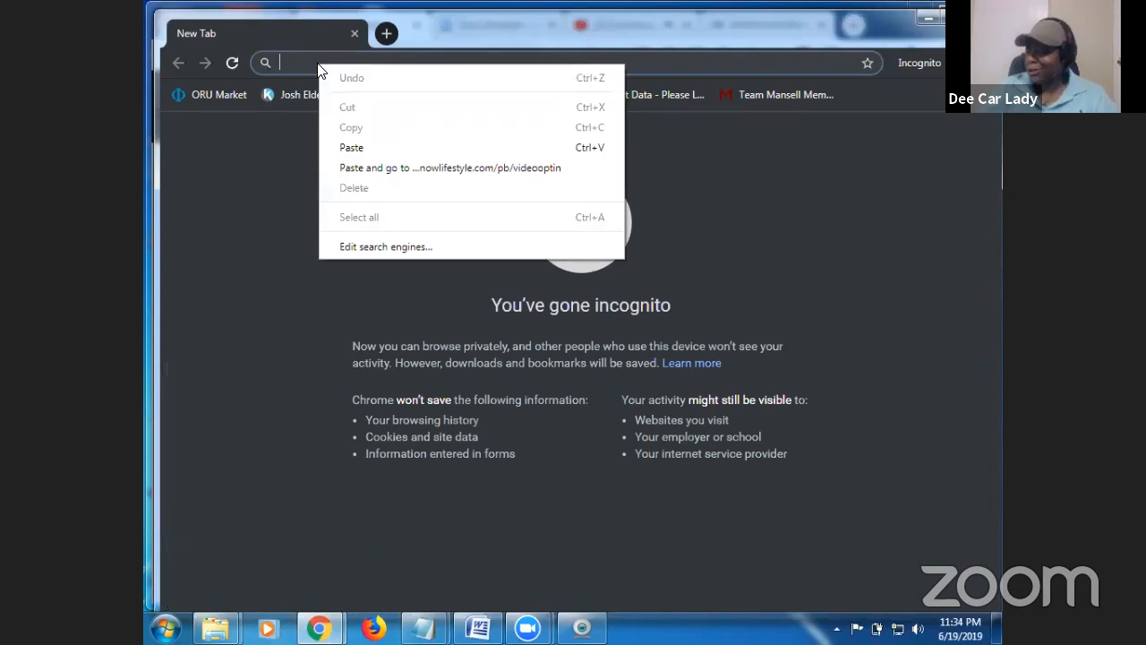
left_click(435, 168)
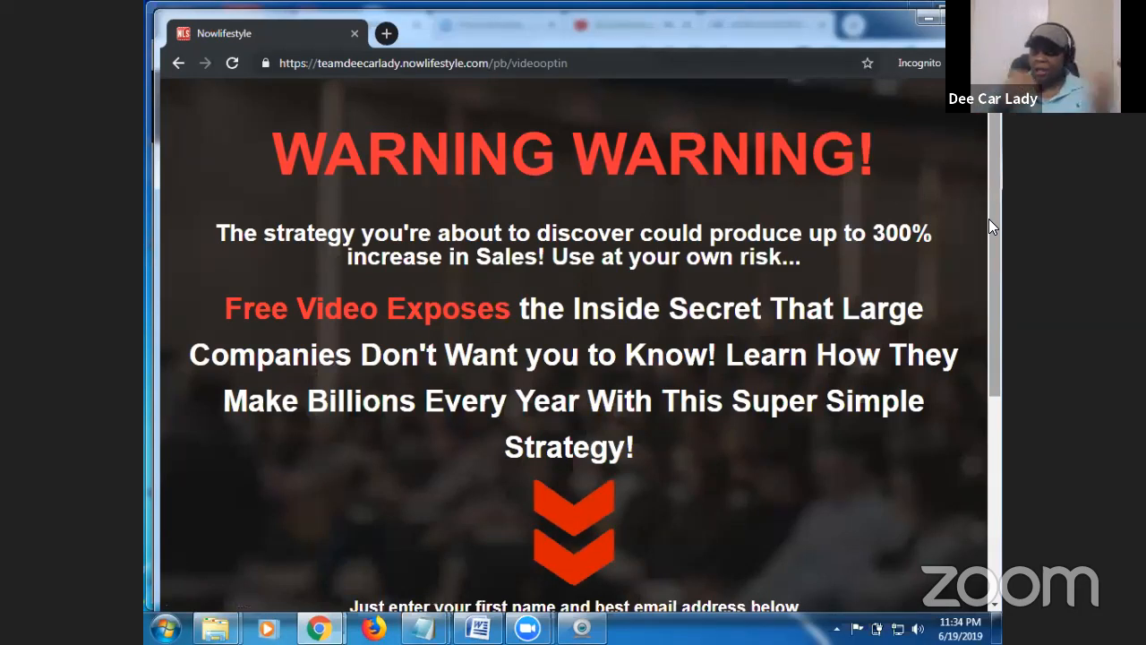
Enter a test subscriber name in the opt-in form's Name field.
scroll(990, 261, "down", 2)
left_click_drag(991, 255, 990, 446)
left_click(330, 356)
Enter a test e-mail address and submit with GAIN INSTANT ACCESS!
left_click(283, 427)
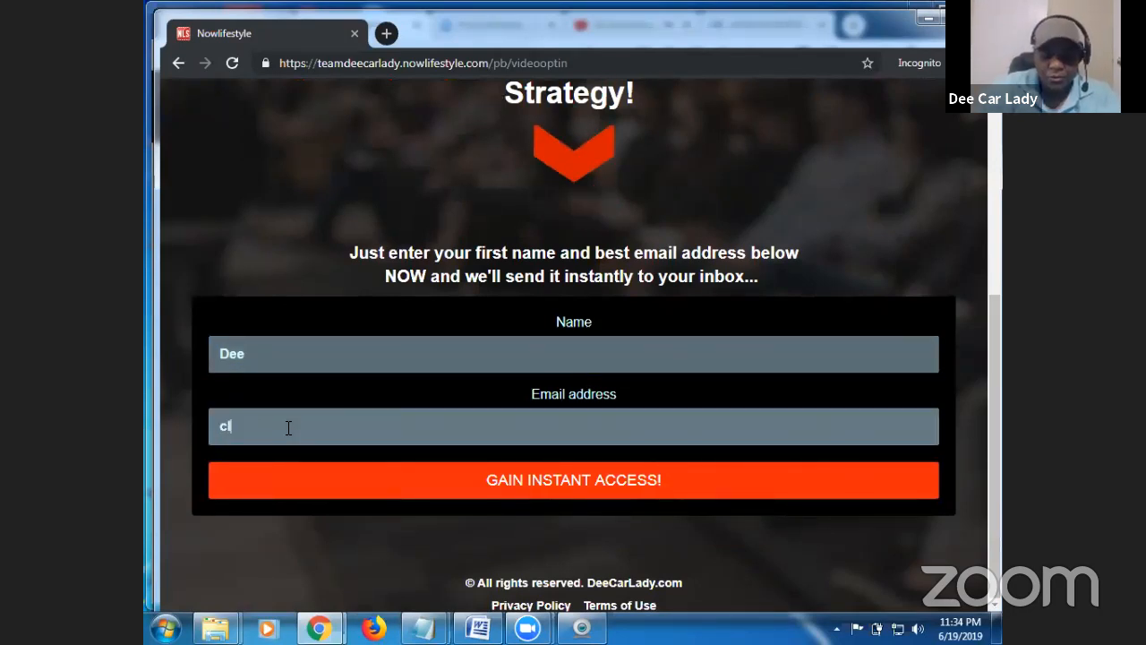
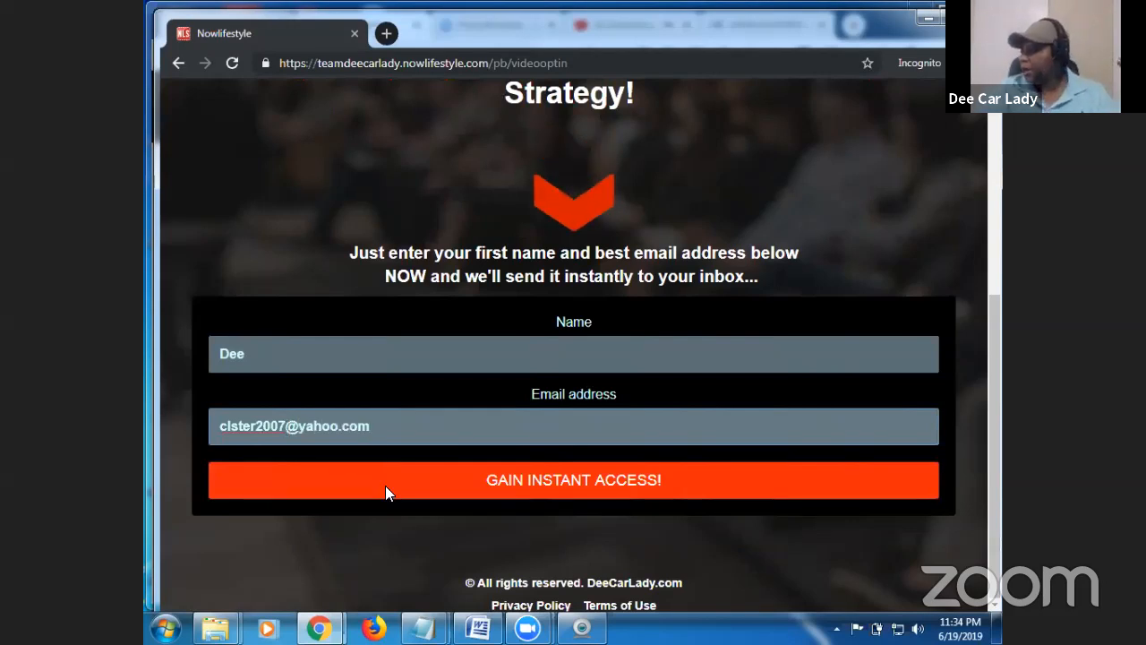
left_click(597, 484)
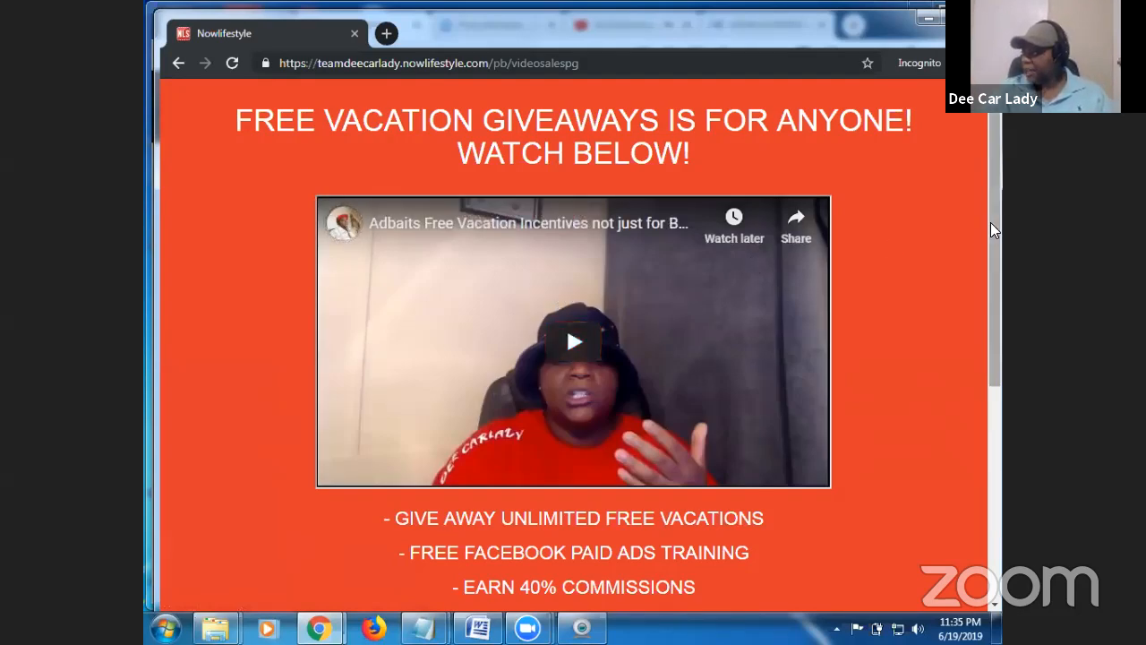
Play and pause the sales video, then click GAIN SECRET ACCESS! to open advertisingboost.com.
left_click(586, 349)
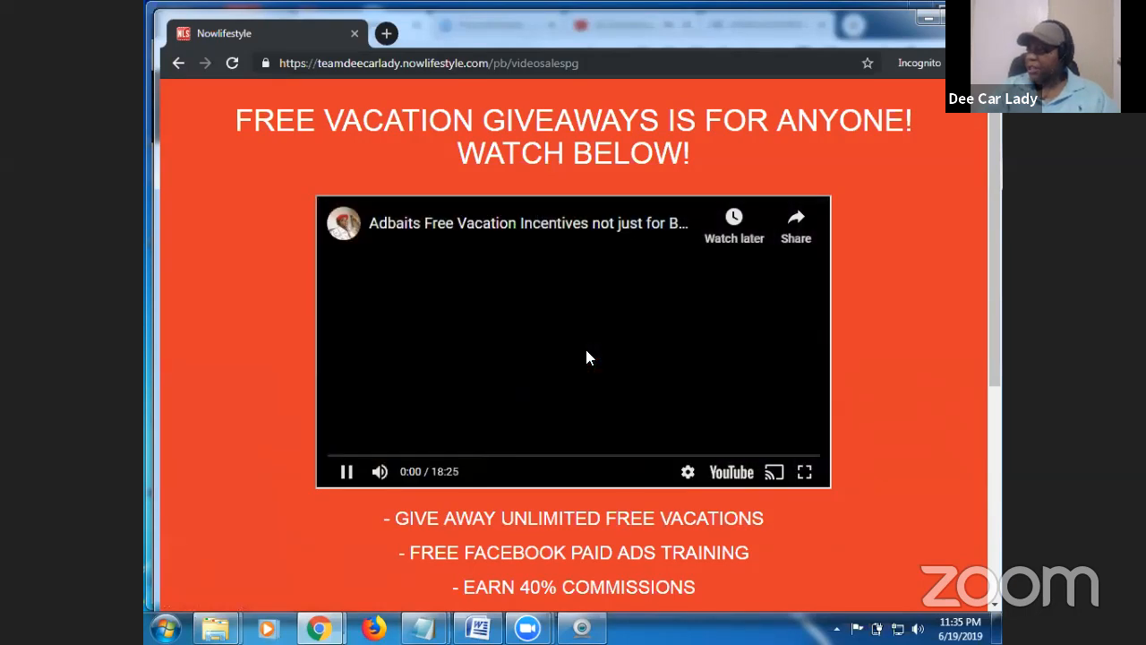
left_click(348, 473)
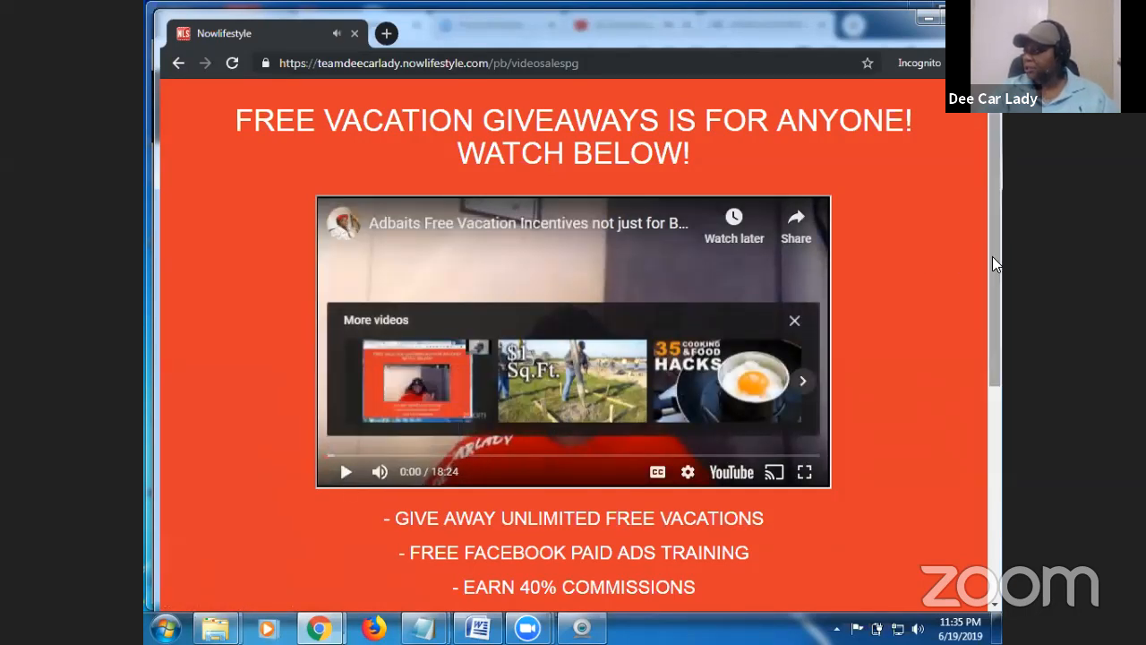
left_click_drag(991, 258, 994, 496)
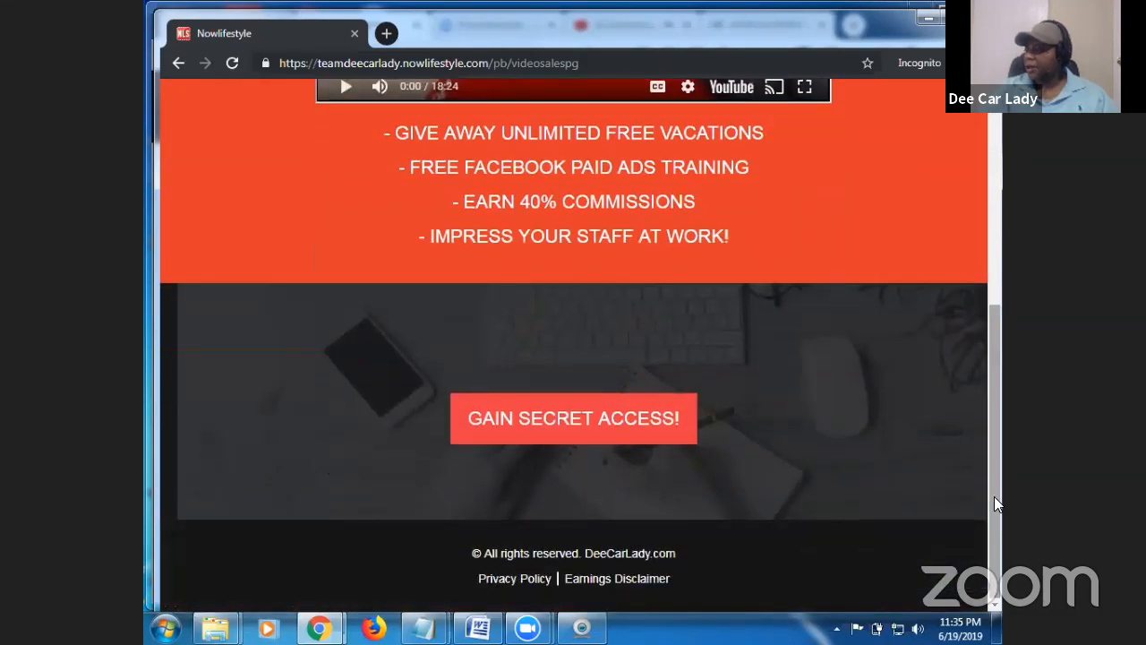
left_click(598, 426)
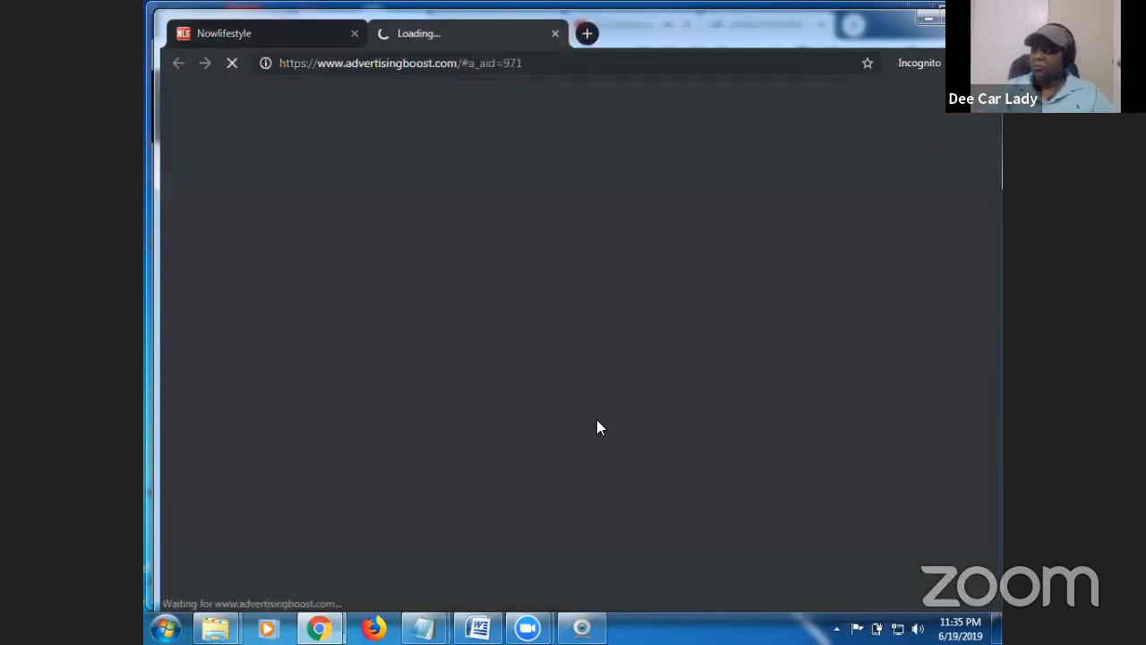